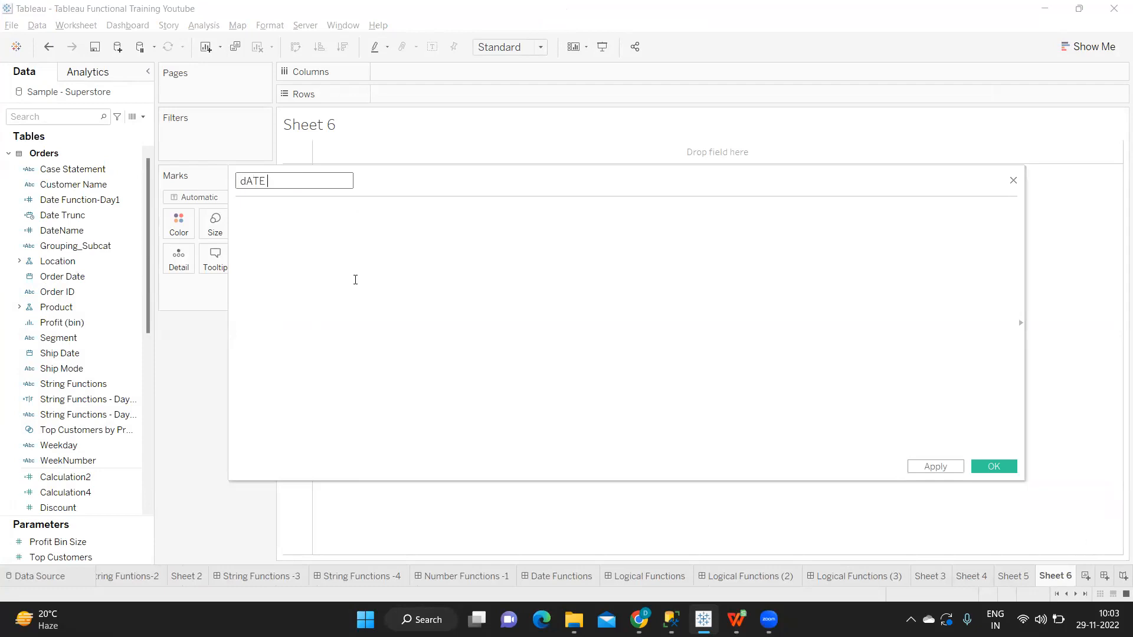
# Step: Name the new calculated field "Date Function"
pyautogui.press('BackSpace')
pyautogui.press('BackSpace')
pyautogui.press('BackSpace')
pyautogui.write('Date Function')
pyautogui.click(384, 215)
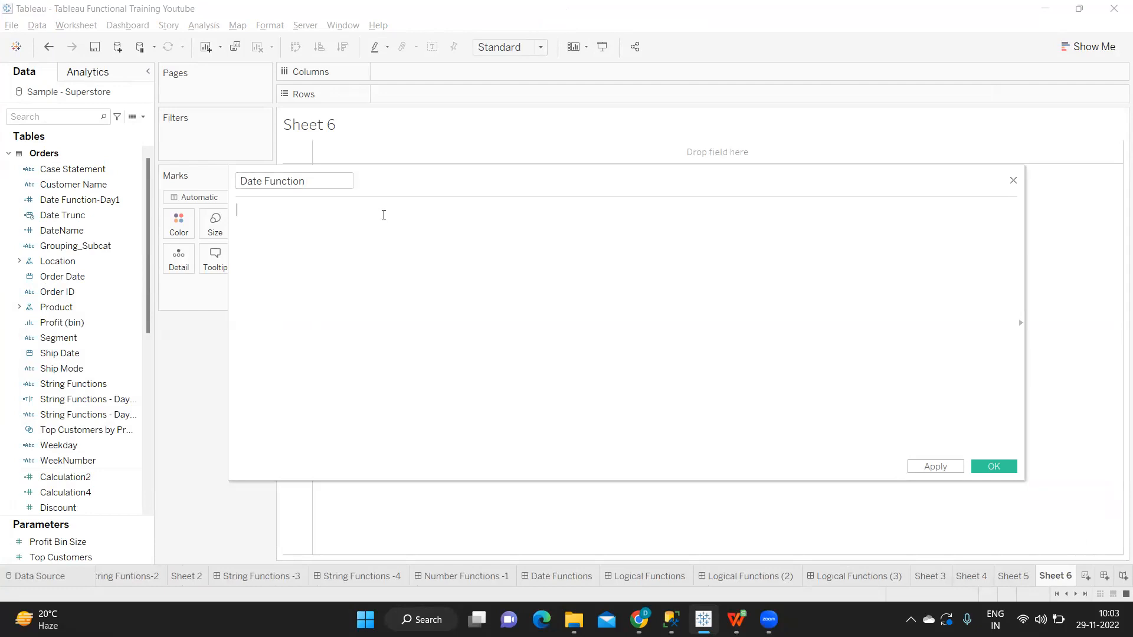
# Step: Start the formula with the comment "// display the data for the current" and leave a blank line below it
pyautogui.write('//')
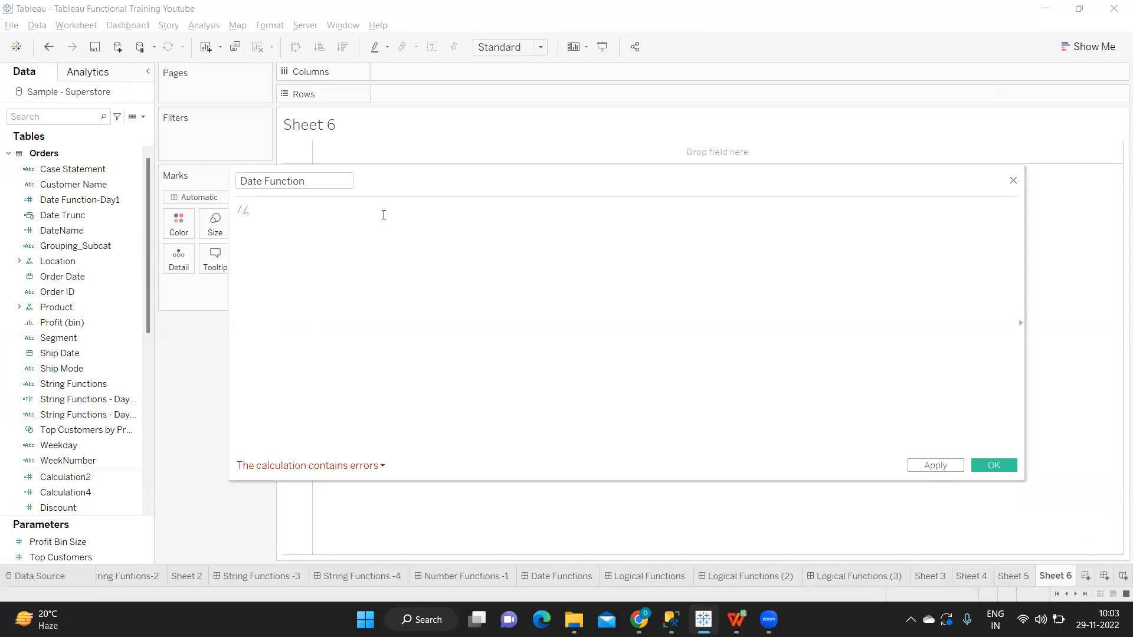
pyautogui.write('display the data for the current')
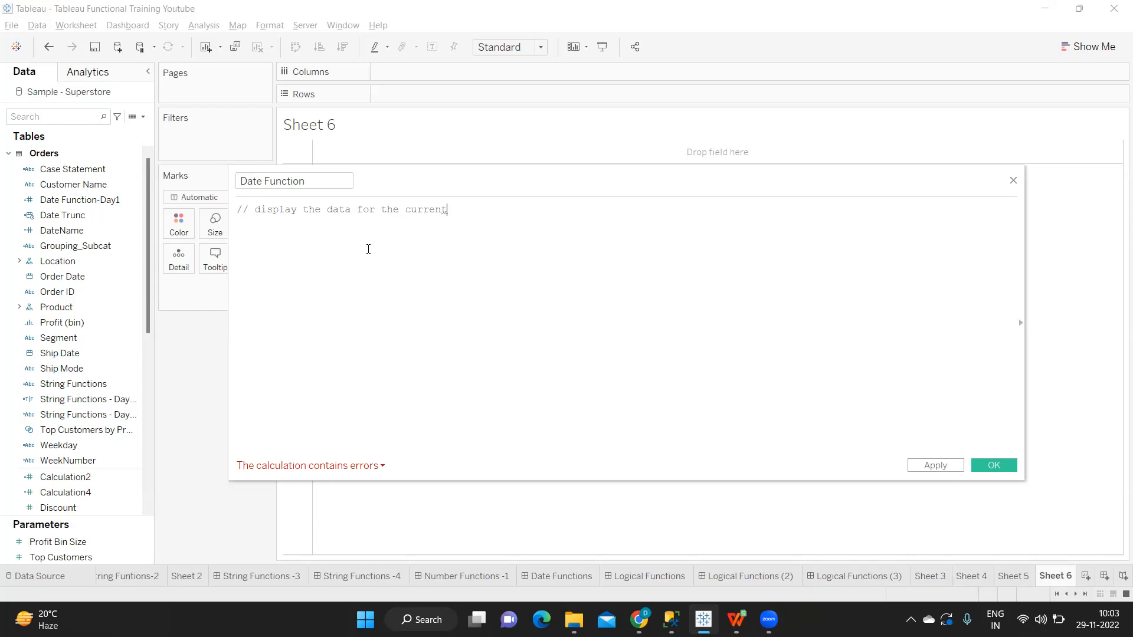
pyautogui.press('Return')
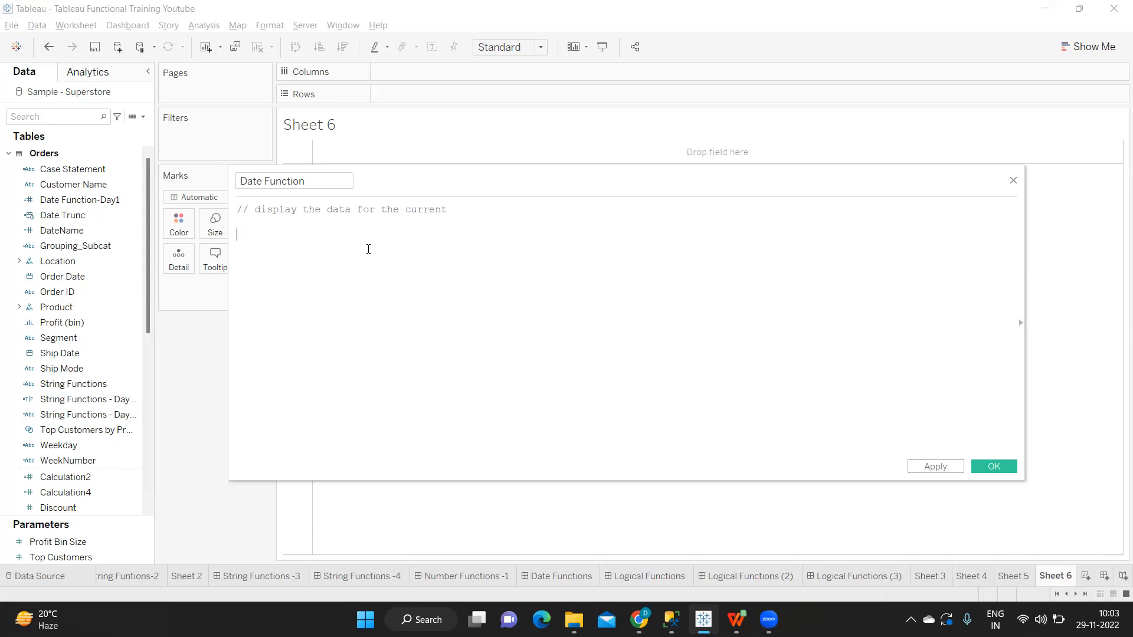
# Step: Enter "1. TODAY() and NOW()" below the comment in the calculation
pyautogui.write('.1.')
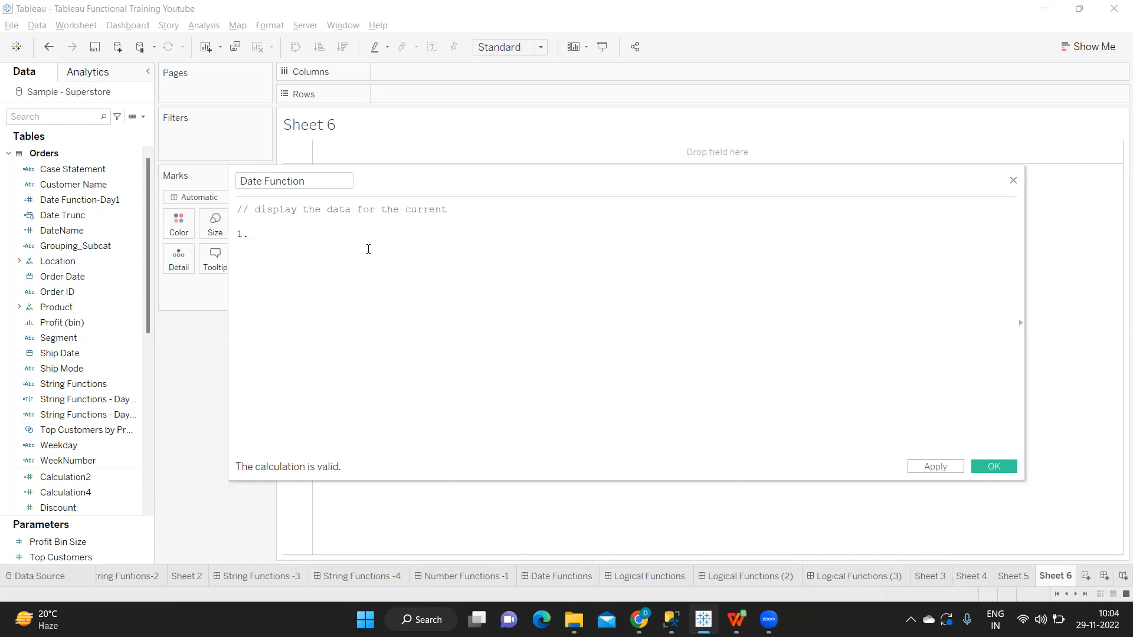
pyautogui.write('to')
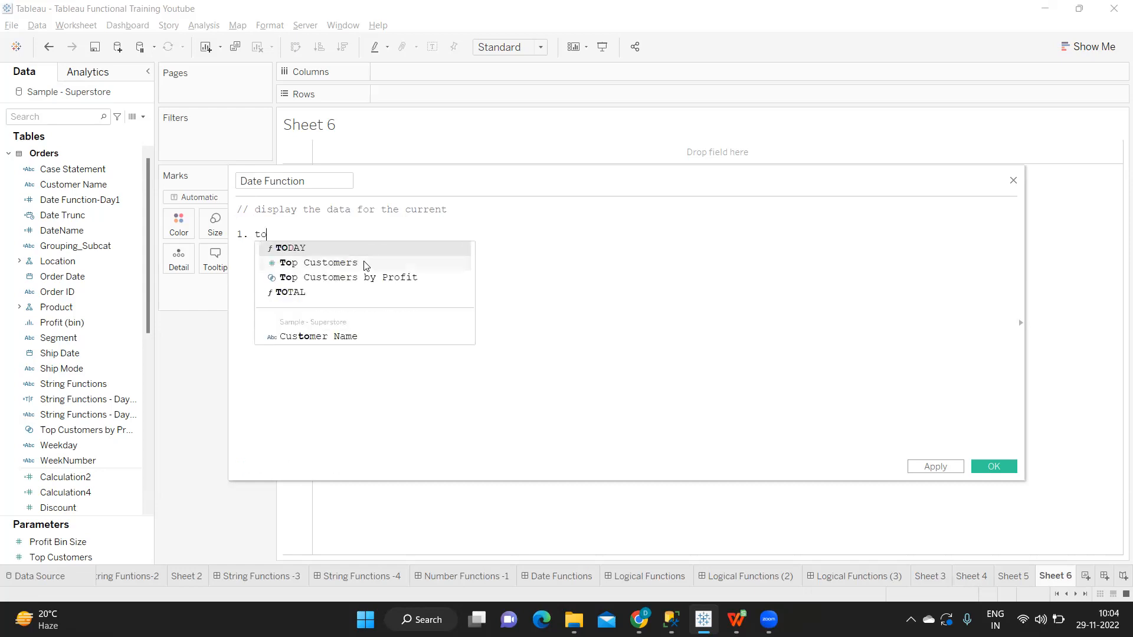
pyautogui.press('Return')
pyautogui.write('ando no')
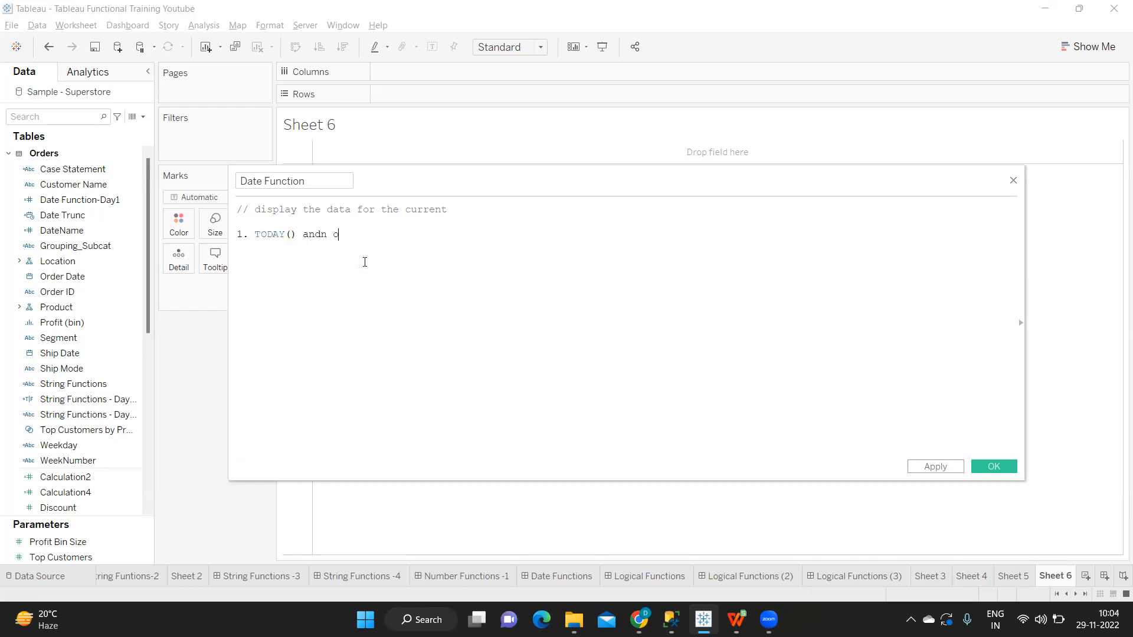
pyautogui.press('BackSpace')
pyautogui.press('BackSpace')
pyautogui.press('BackSpace')
pyautogui.press('BackSpace')
pyautogui.write('now')
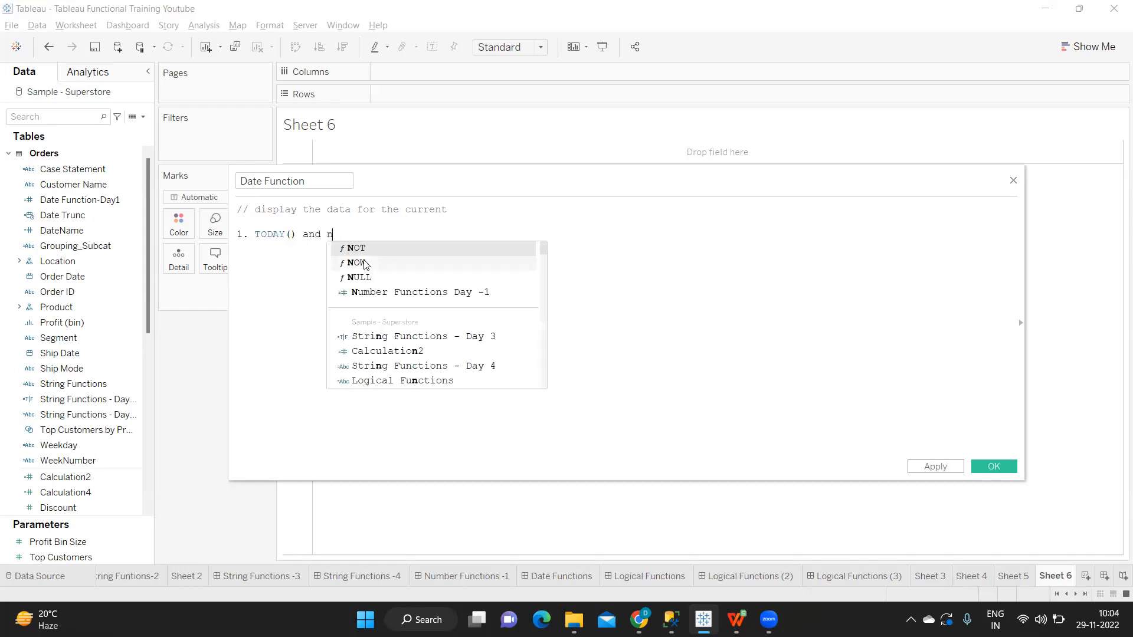
pyautogui.press('Return')
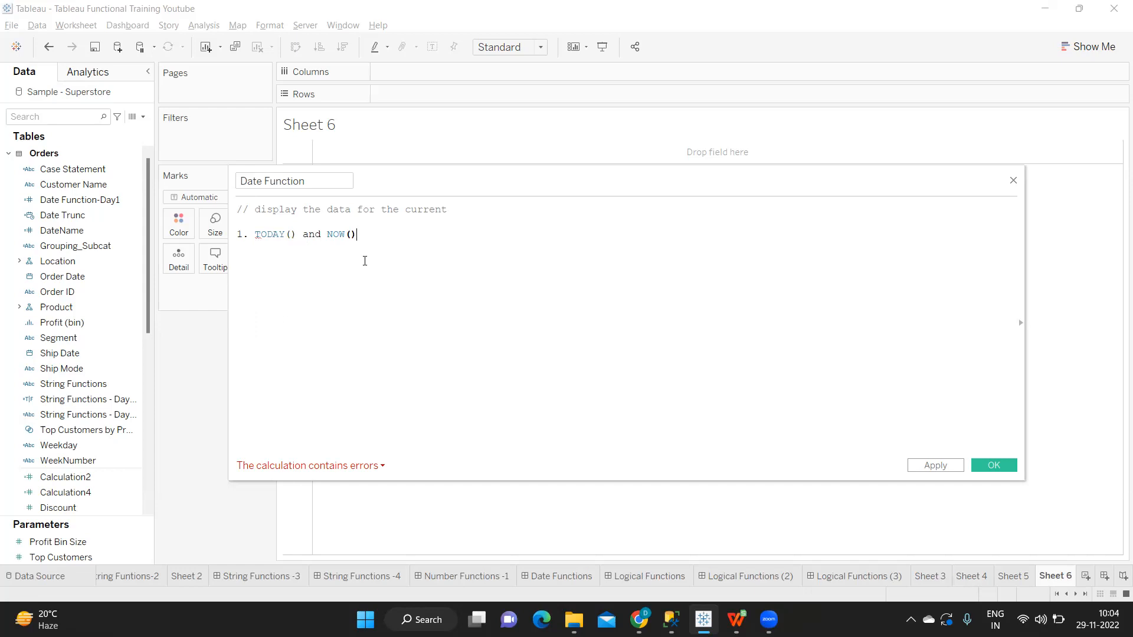
# Step: Search the data fields for "or" and add Order Date to Rows
pyautogui.click(40, 118)
pyautogui.write('or')
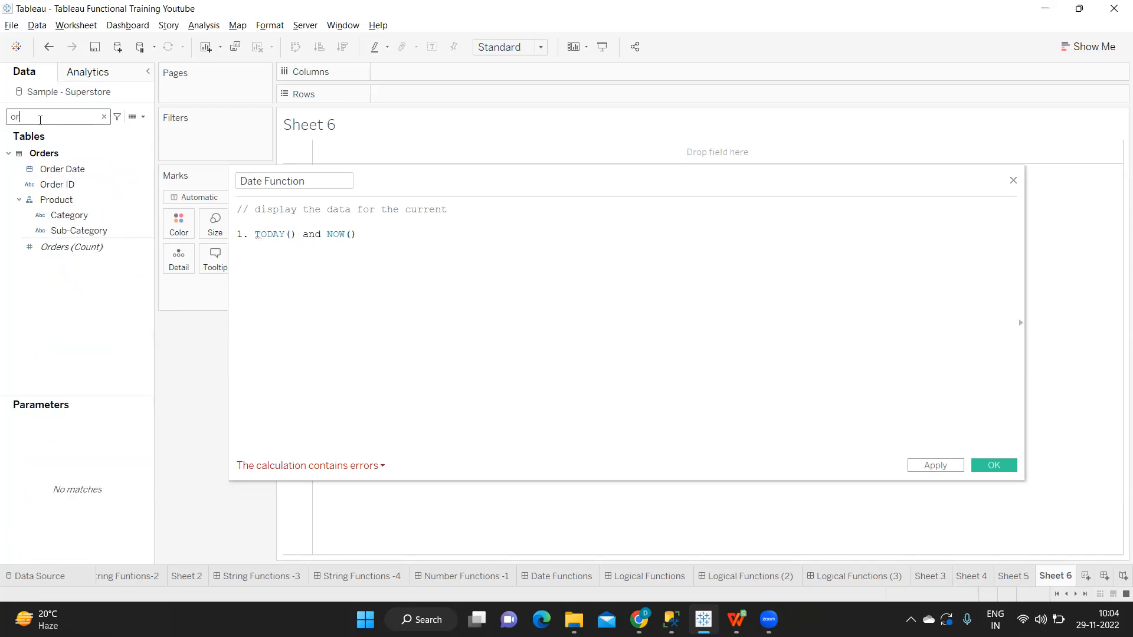
pyautogui.click(69, 169)
pyautogui.moveTo(68, 169); pyautogui.dragTo(438, 93)
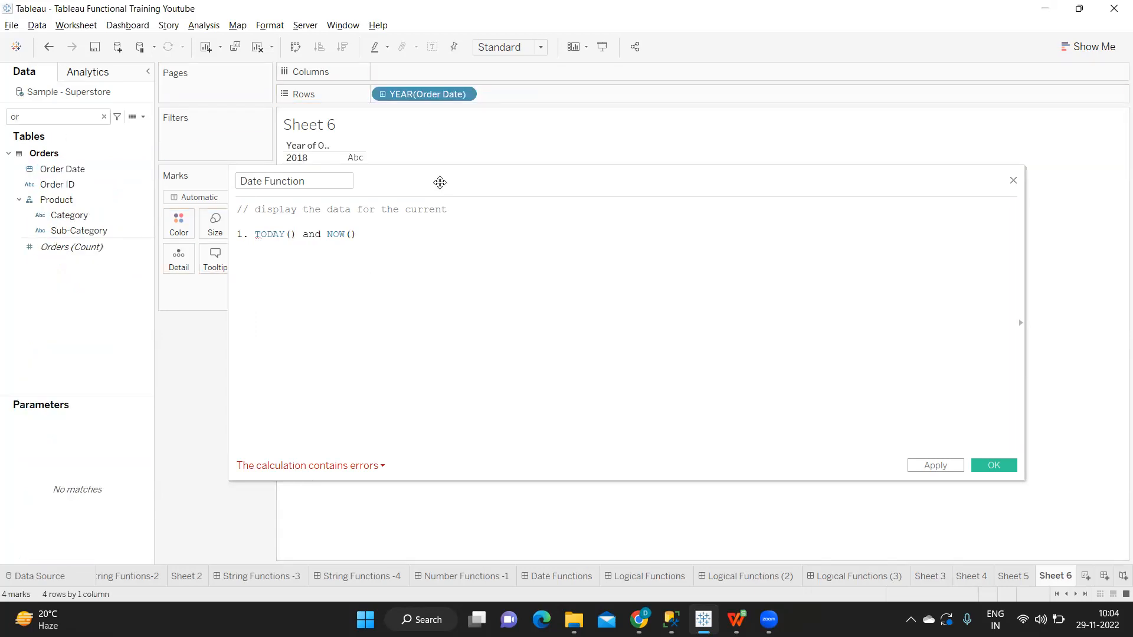
# Step: Set Order Date on Rows to exact date and make it discrete
pyautogui.click(464, 95)
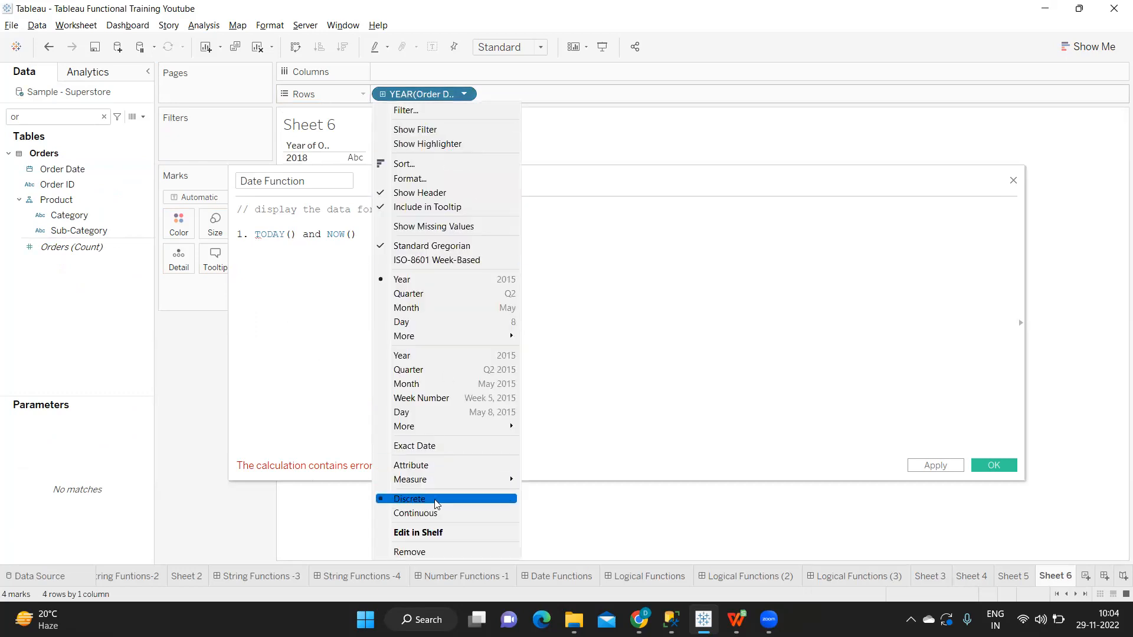
pyautogui.click(436, 447)
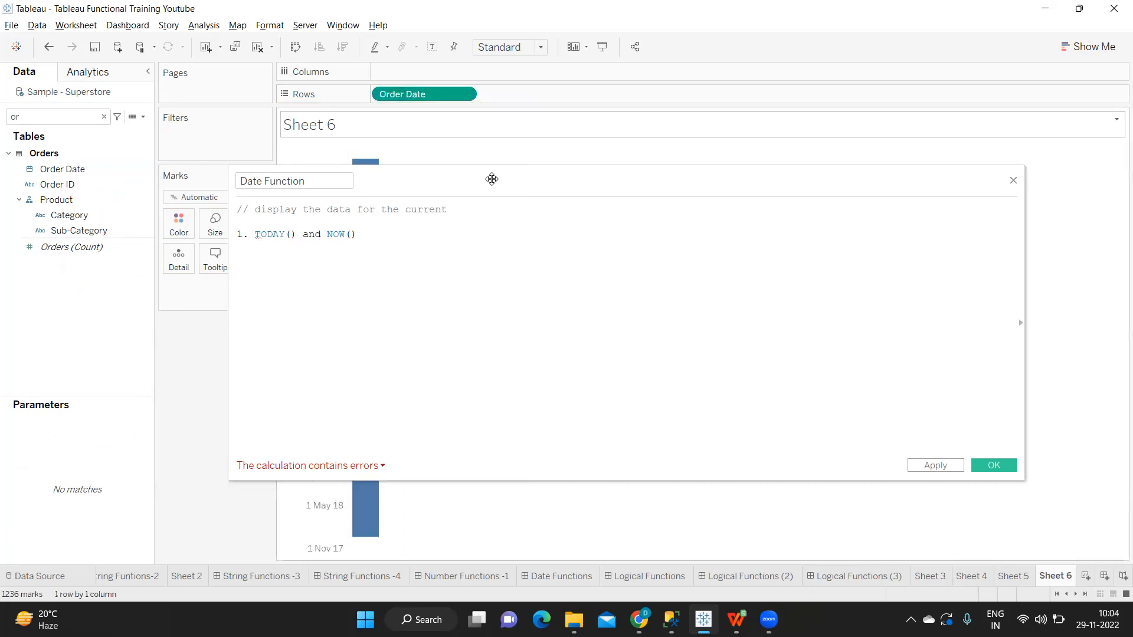
pyautogui.click(464, 94)
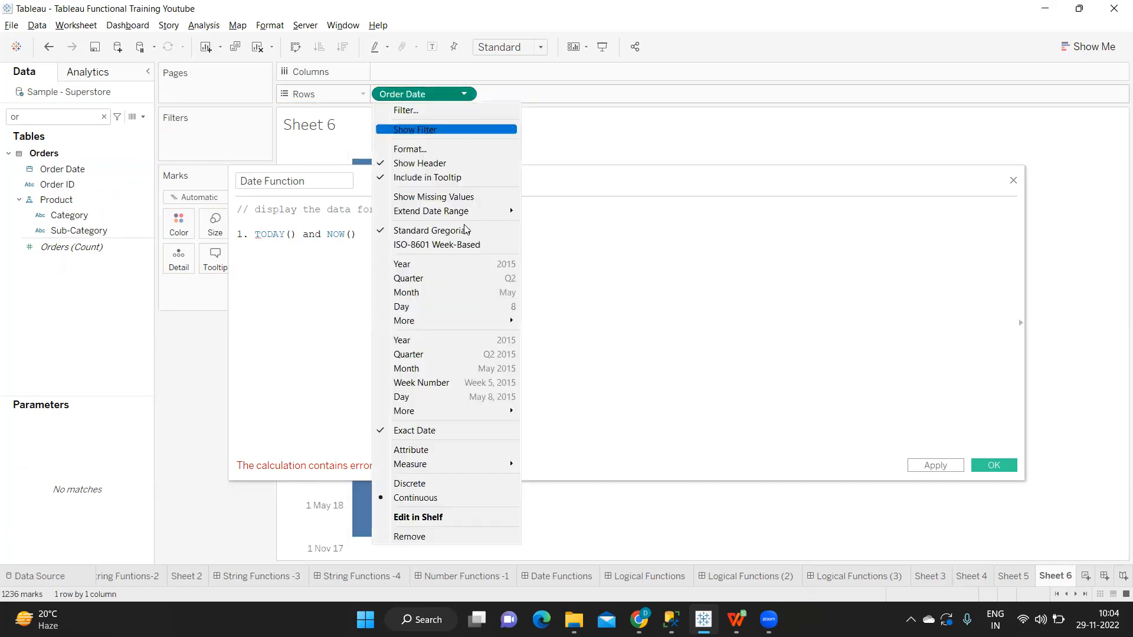
pyautogui.click(451, 481)
# Step: Narrow the calculation editor and move it clear of the Order Date list
pyautogui.moveTo(481, 184); pyautogui.dragTo(462, 198)
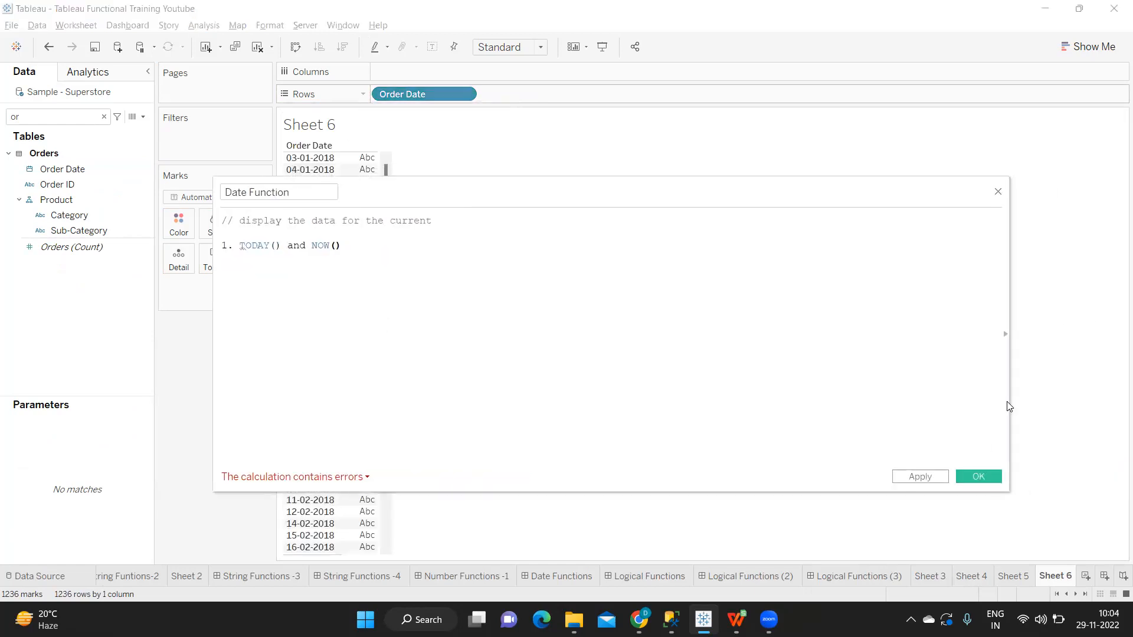
pyautogui.moveTo(1009, 400); pyautogui.dragTo(551, 329)
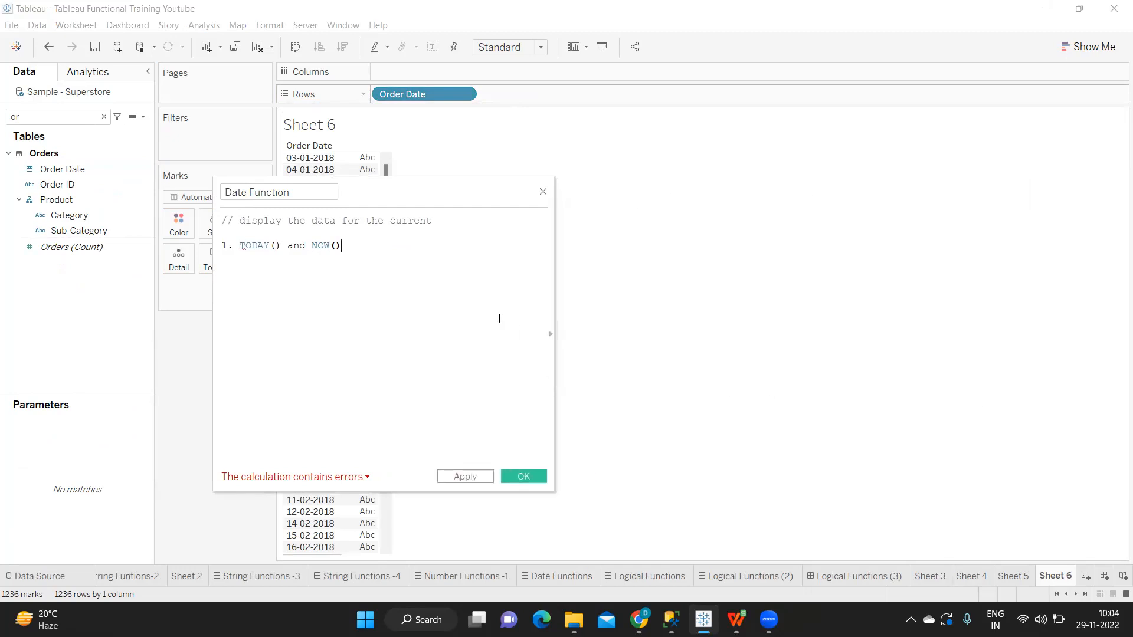
pyautogui.moveTo(348, 189); pyautogui.dragTo(415, 186)
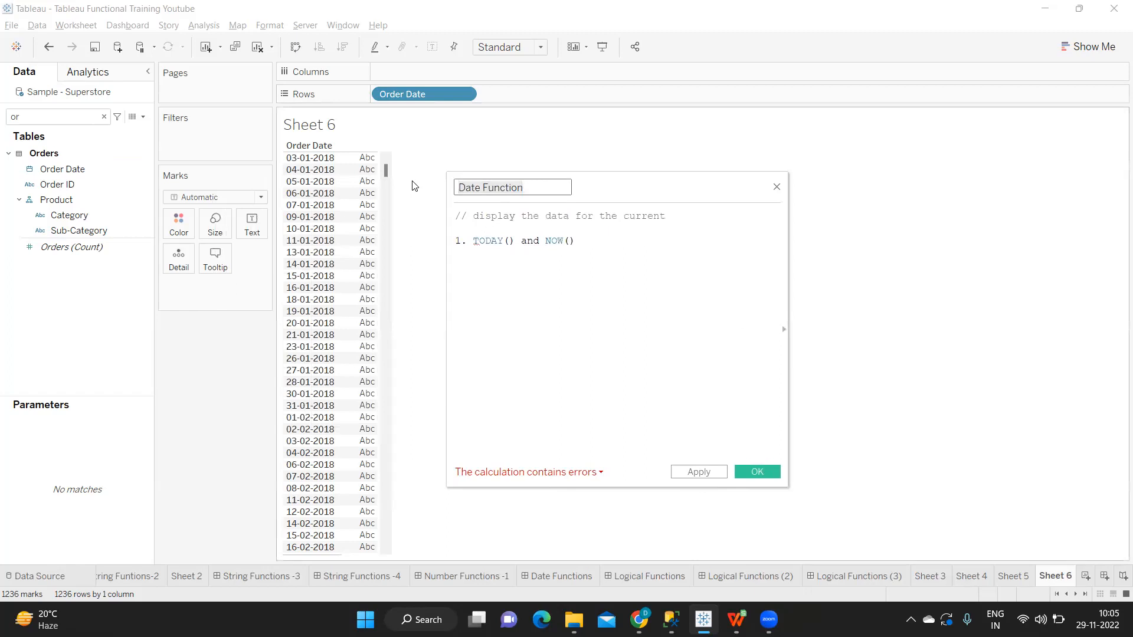
# Step: Rename the calculated field "Current Date Filter"
pyautogui.write('Current Date Filter')
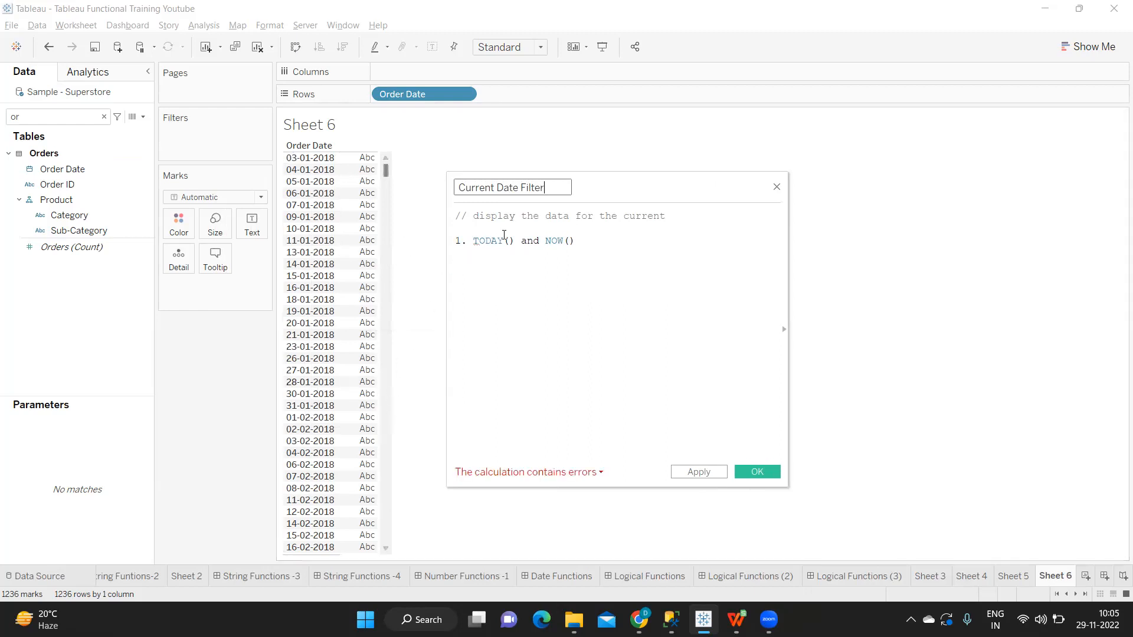
pyautogui.doubleClick(525, 188)
# Step: Replace the numbered line below the comment with TODAY() and apply the calculation
pyautogui.click(515, 242)
pyautogui.click(566, 226)
pyautogui.tripleClick(586, 242)
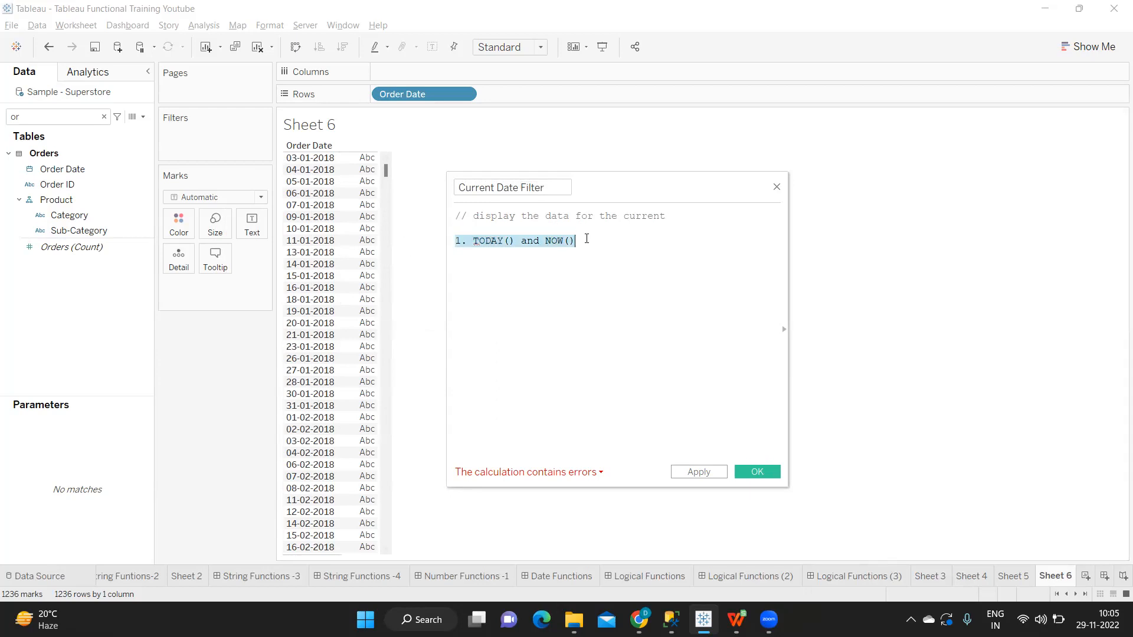
pyautogui.write('TODAY()')
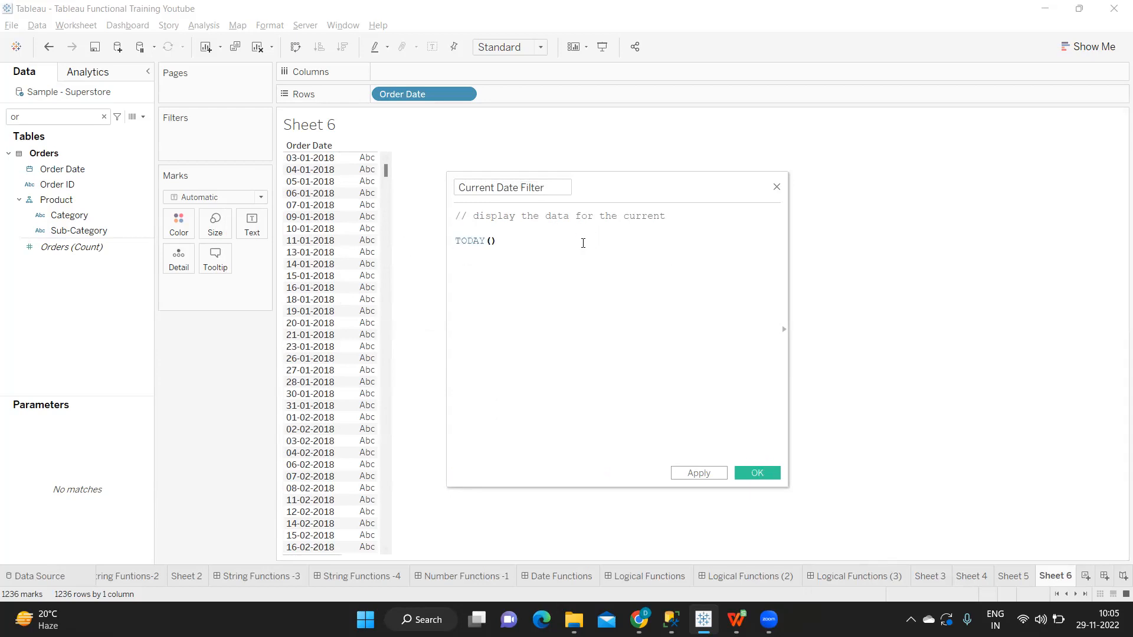
pyautogui.click(707, 475)
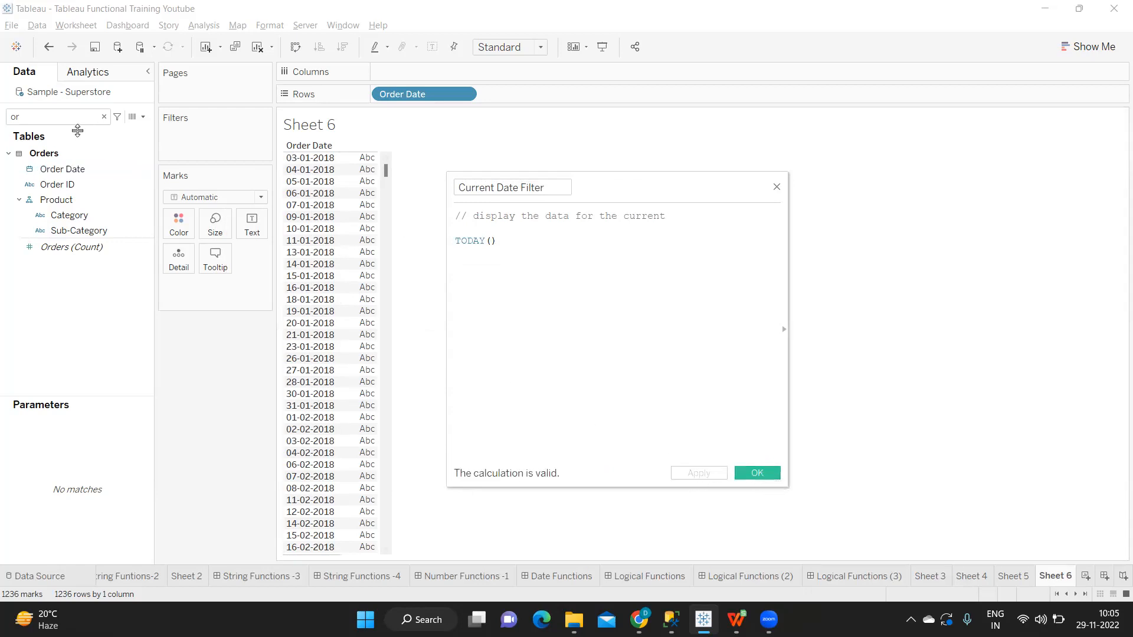
# Step: Search the data fields for "Cu" and add Current Date Filter to Rows after Order Date
pyautogui.click(91, 118)
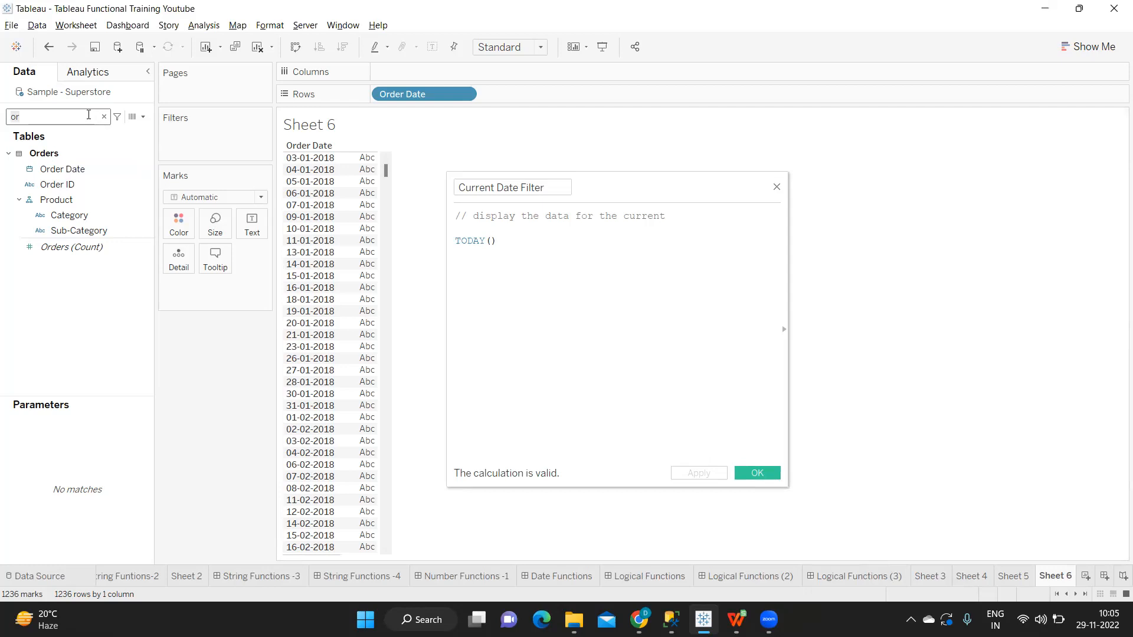
pyautogui.press('BackSpace')
pyautogui.press('BackSpace')
pyautogui.write('Cu')
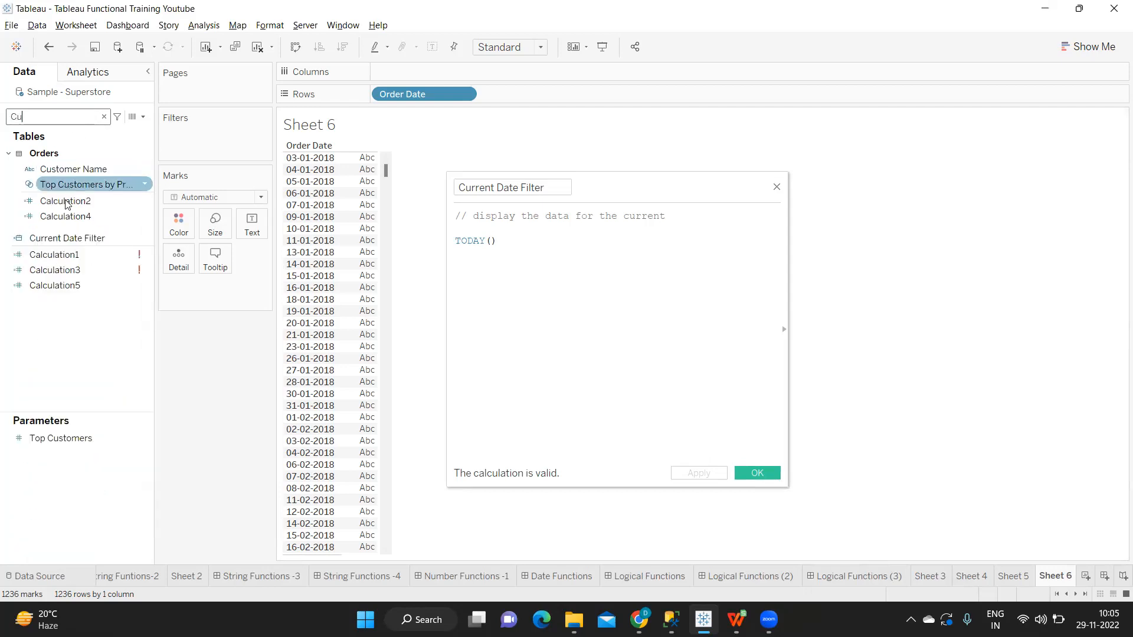
pyautogui.moveTo(87, 239); pyautogui.dragTo(434, 152)
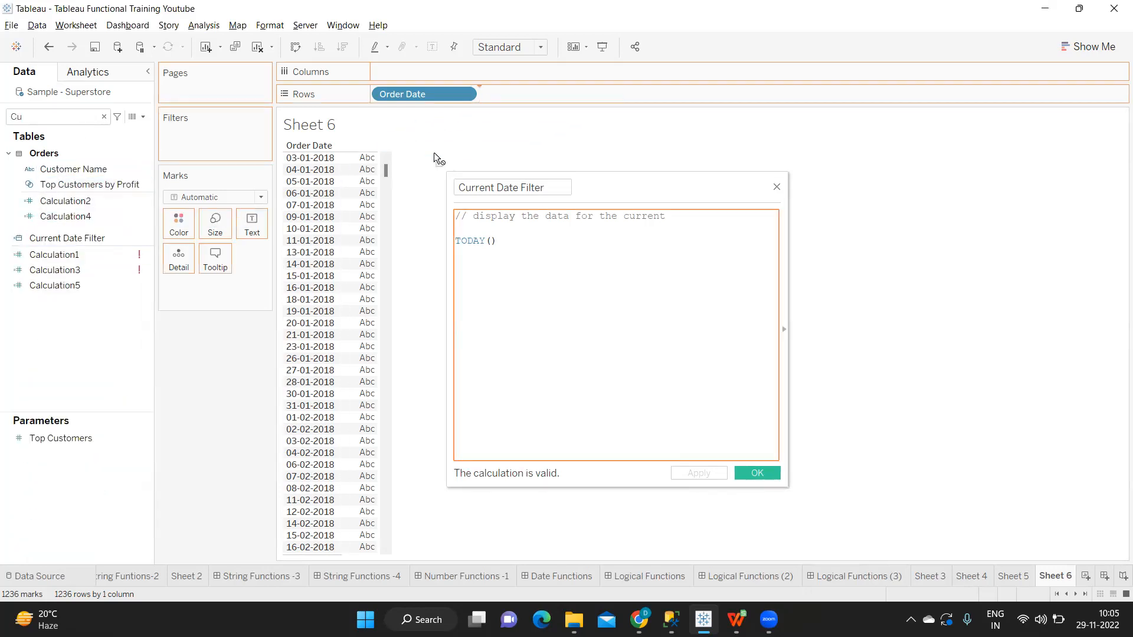
# Step: Set Current Date Filter on Rows to exact date and make it discrete
pyautogui.click(570, 94)
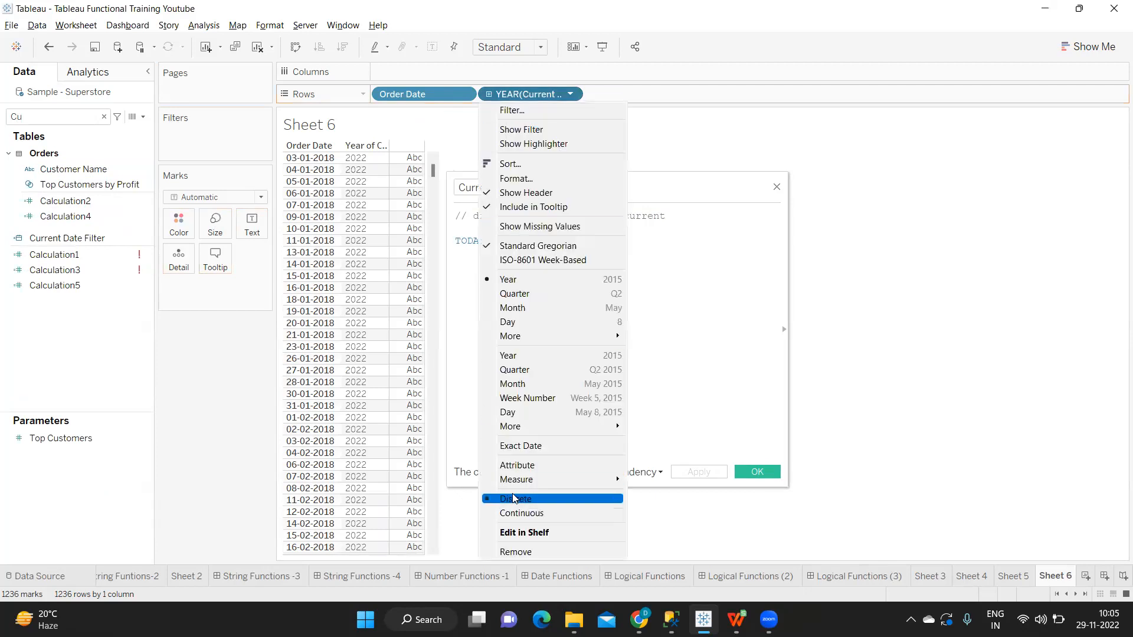
pyautogui.click(526, 447)
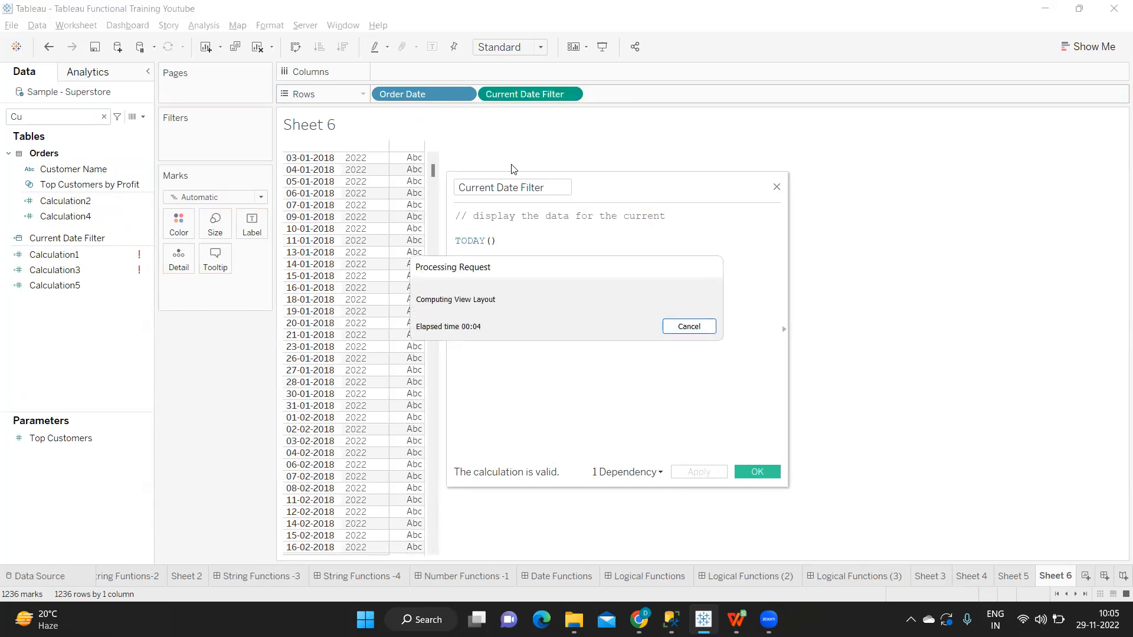
pyautogui.click(570, 94)
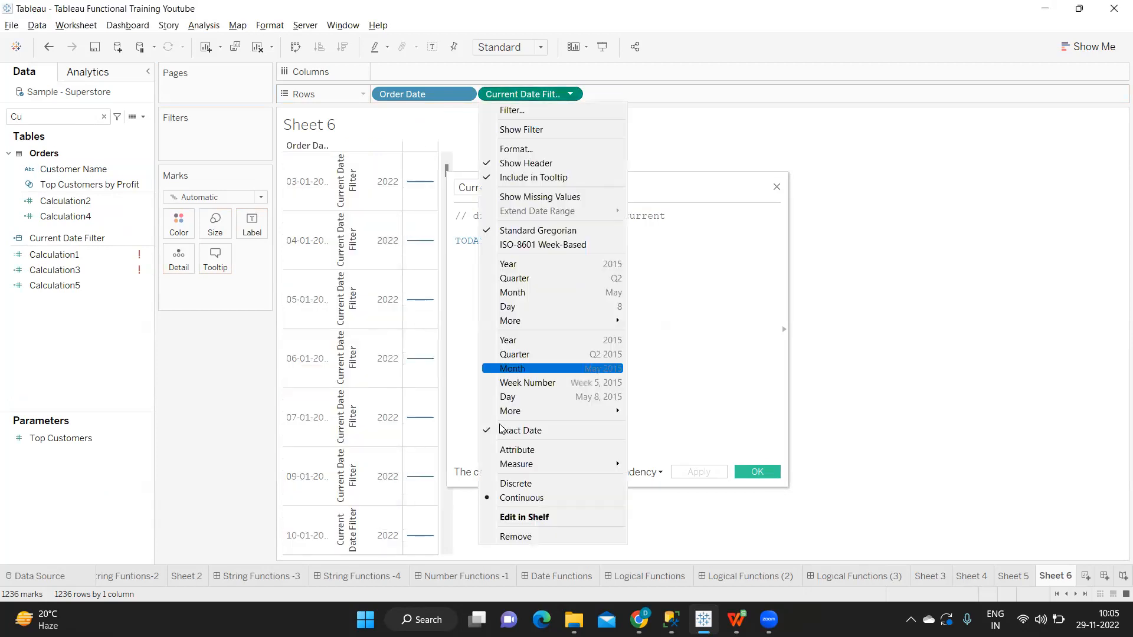
pyautogui.click(518, 481)
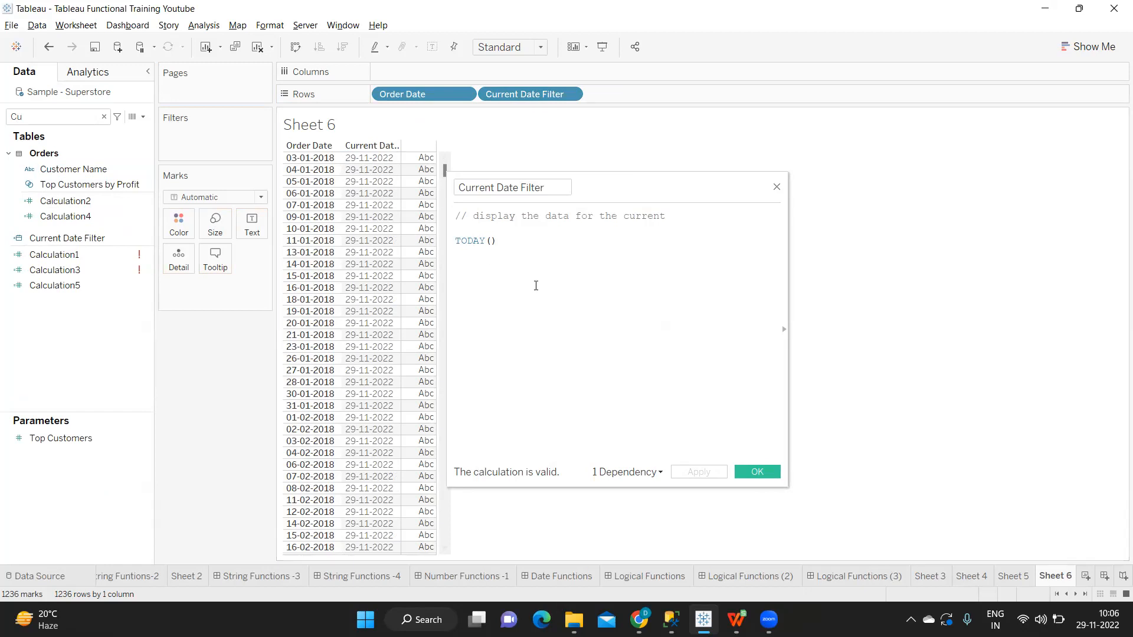
# Step: Add the comment "// Display the data for the current date" above TODAY() in the calculation
pyautogui.click(522, 226)
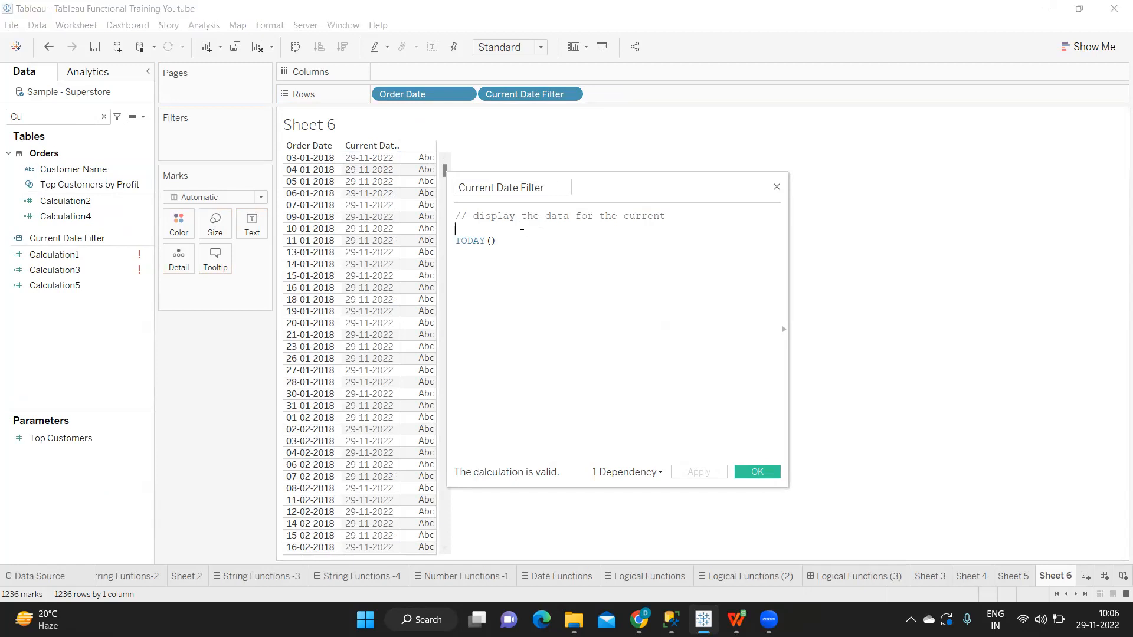
pyautogui.write('//')
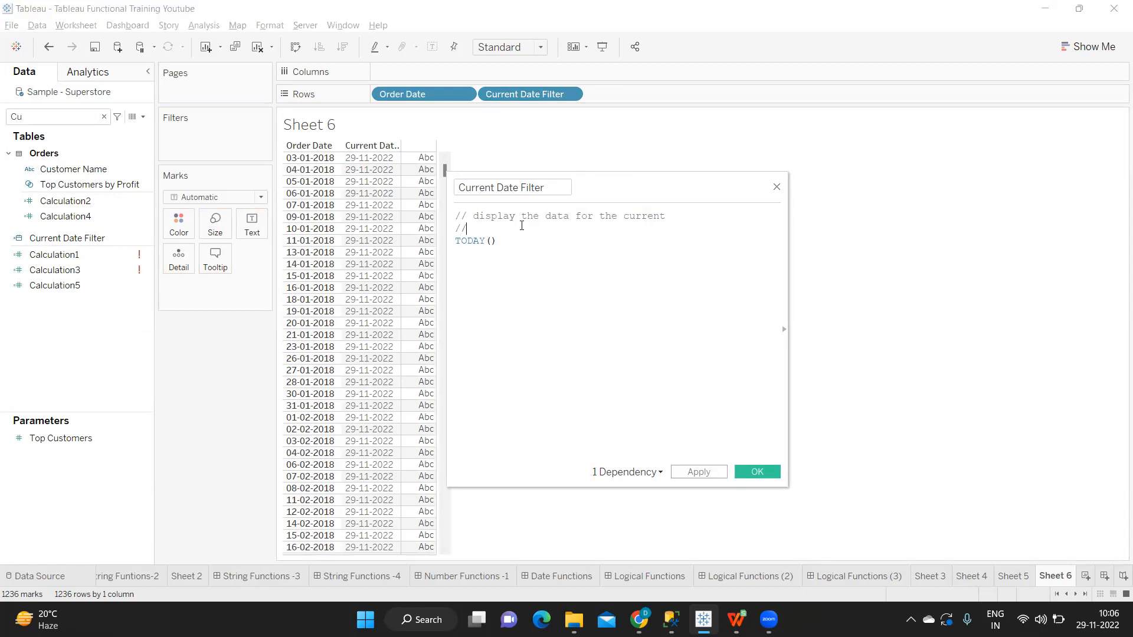
pyautogui.write(' current date')
pyautogui.press('BackSpace')
pyautogui.press('BackSpace')
pyautogui.press('BackSpace')
pyautogui.press('BackSpace')
pyautogui.press('BackSpace')
pyautogui.press('BackSpace')
pyautogui.press('BackSpace')
pyautogui.press('BackSpace')
pyautogui.press('BackSpace')
pyautogui.press('BackSpace')
pyautogui.press('BackSpace')
pyautogui.press('BackSpace')
pyautogui.write('Doisplay the data for the current date')
pyautogui.press('Return')
# Step: Add another comment line, "// Display the data for current date -1", directly above TODAY()
pyautogui.write('//D')
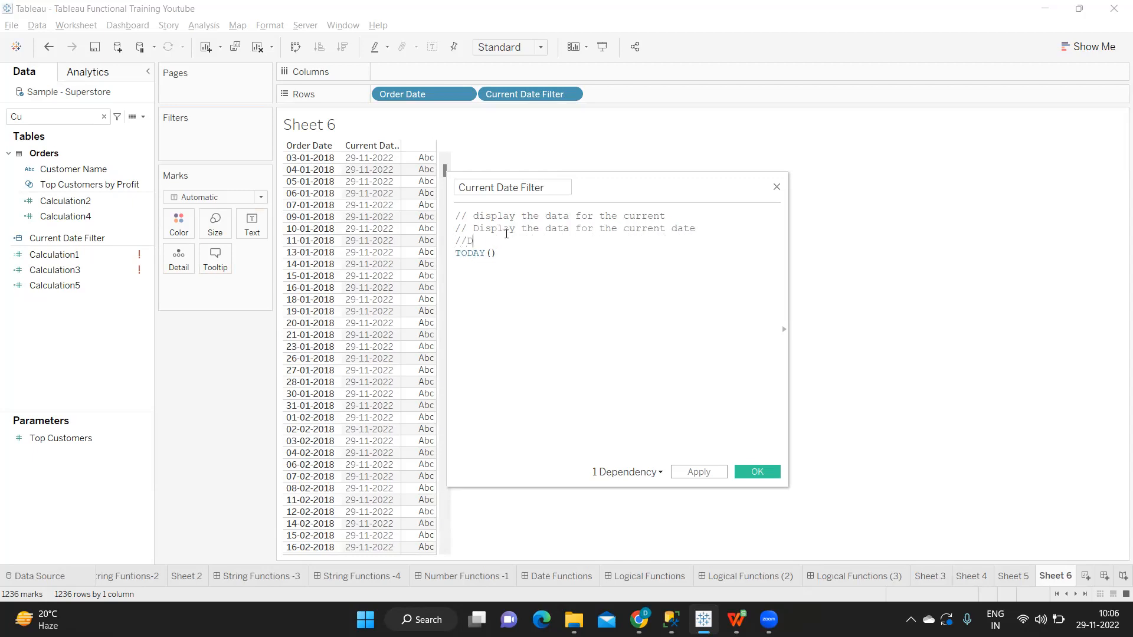
pyautogui.press('BackSpace')
pyautogui.write('Display the data for current date -1')
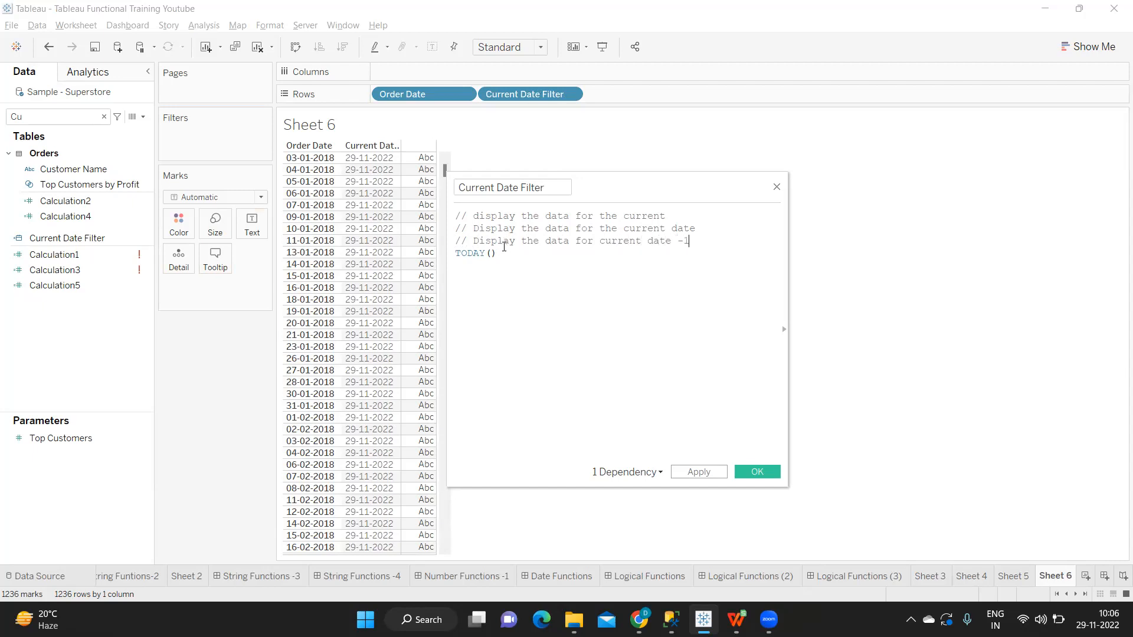
pyautogui.moveTo(711, 245); pyautogui.dragTo(469, 229)
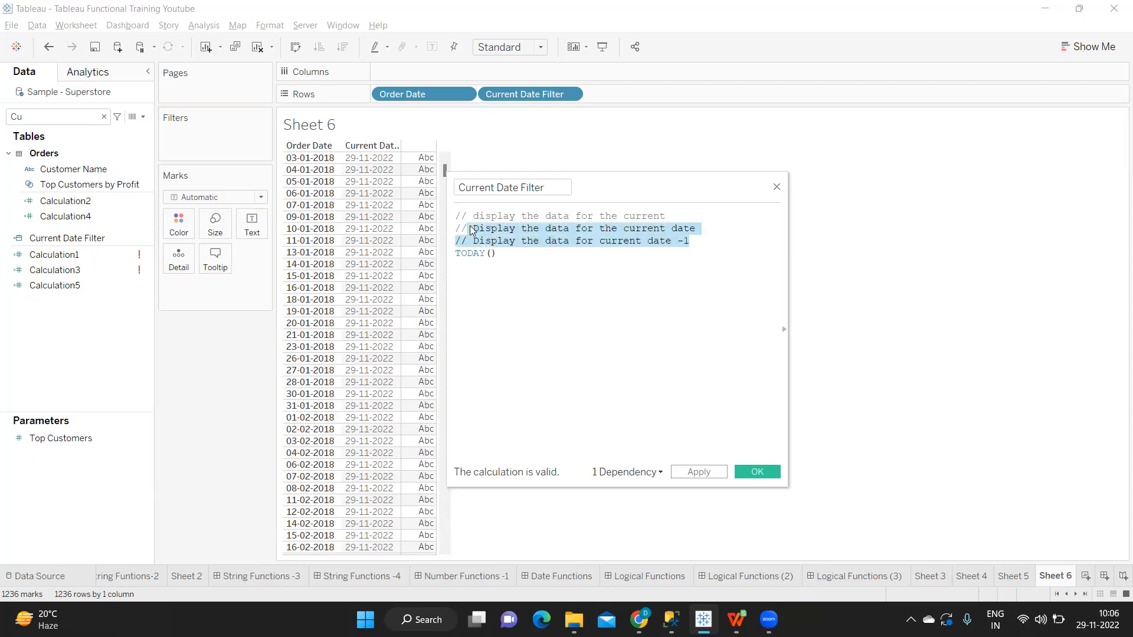
pyautogui.click(517, 293)
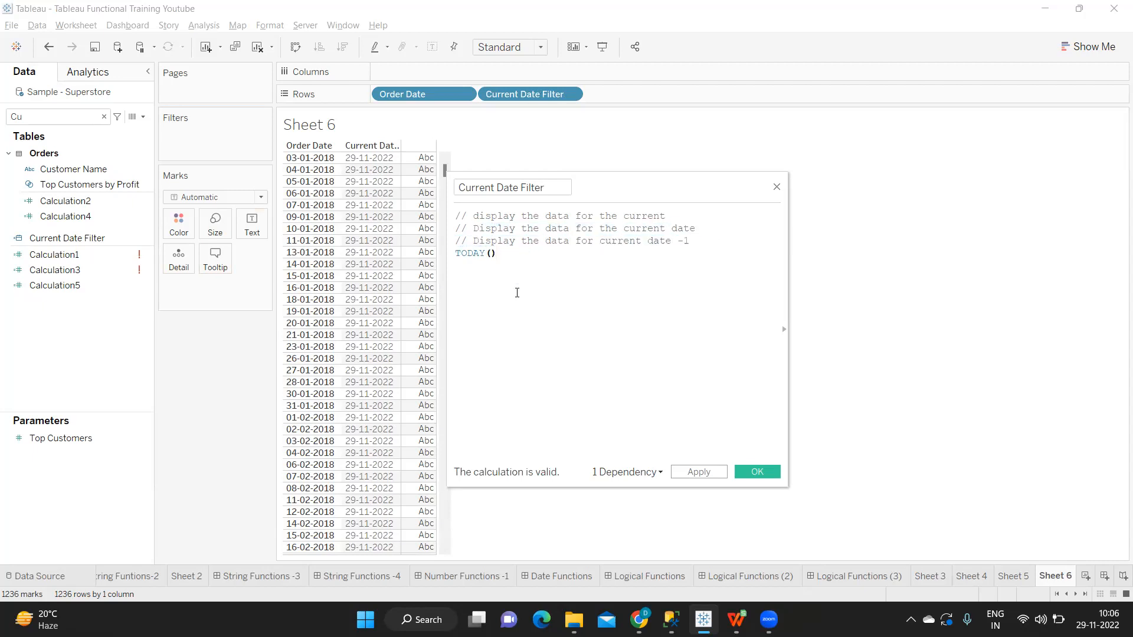
# Step: Add the condition [Order Date] = TODAY() beneath the existing TODAY() line of the calculation
pyautogui.press('Return')
pyautogui.write('ord')
pyautogui.press('Return')
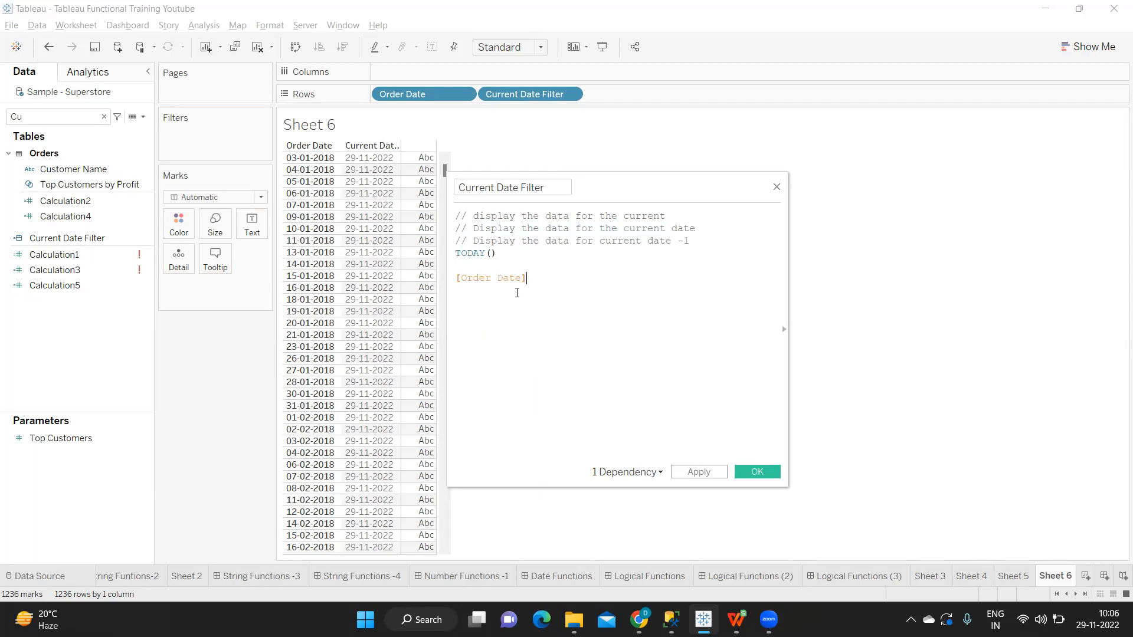
pyautogui.write('= to')
pyautogui.press('Return')
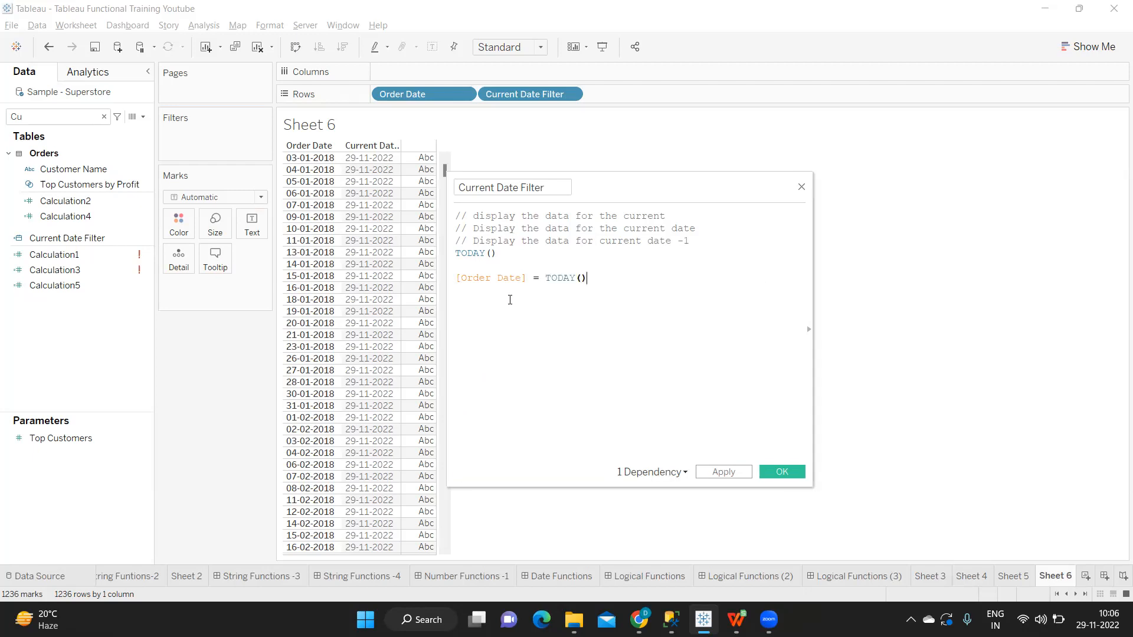
# Step: Comment out the standalone TODAY() line with // and apply the calculation
pyautogui.tripleClick(458, 254)
pyautogui.click(459, 254)
pyautogui.write('//')
pyautogui.moveTo(605, 281); pyautogui.dragTo(456, 265)
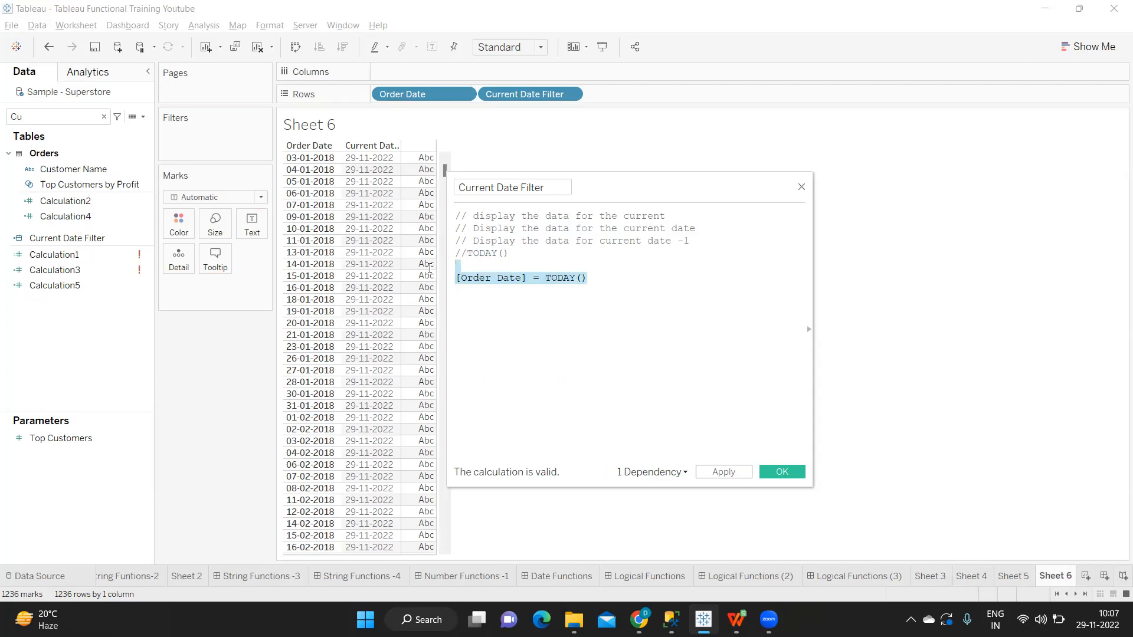
pyautogui.click(537, 282)
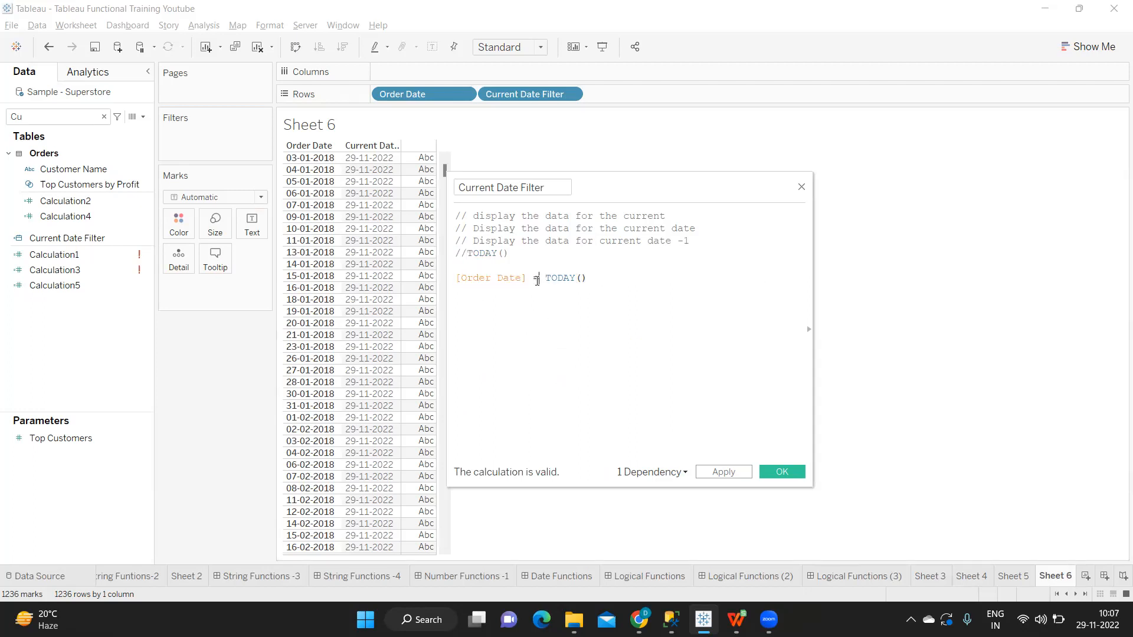
pyautogui.moveTo(535, 278); pyautogui.dragTo(542, 278)
pyautogui.click(724, 471)
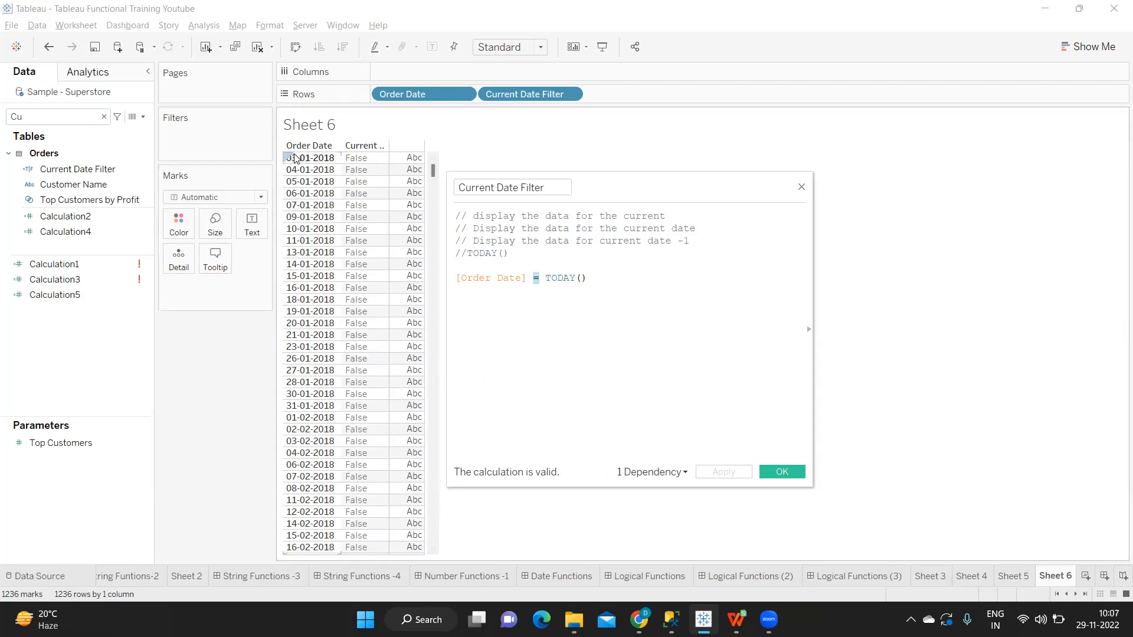
# Step: Examine the Current Date Filter values from the first order dates through to the last ones in the sheet
pyautogui.click(589, 280)
pyautogui.moveTo(588, 280); pyautogui.dragTo(544, 279)
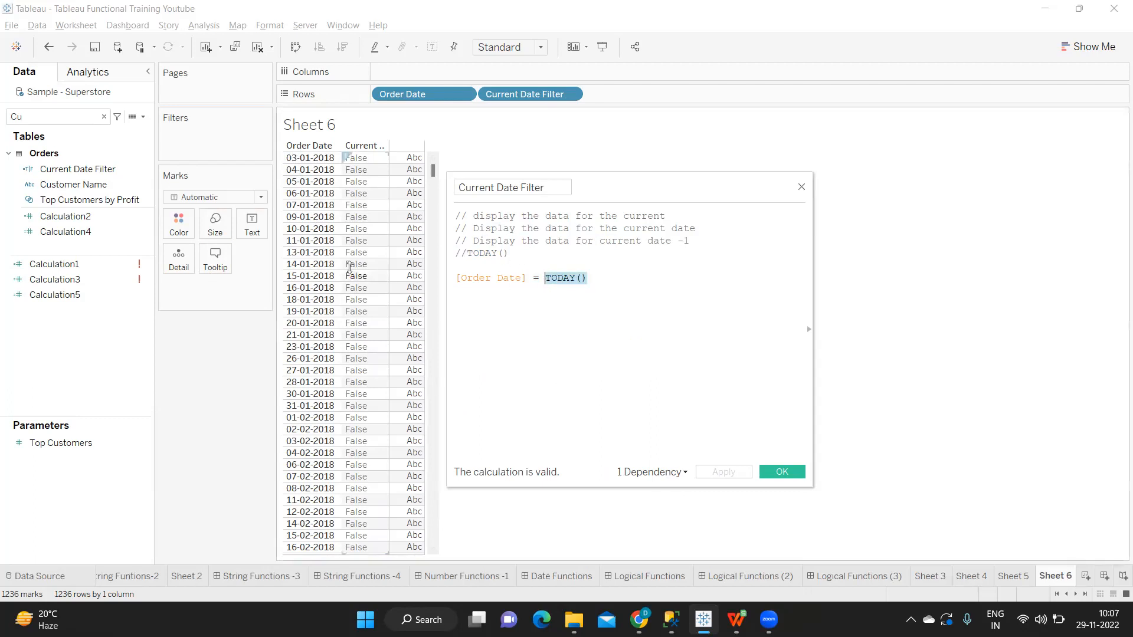
pyautogui.scroll(-3, 394, 354)
pyautogui.scroll(-12, 394, 354)
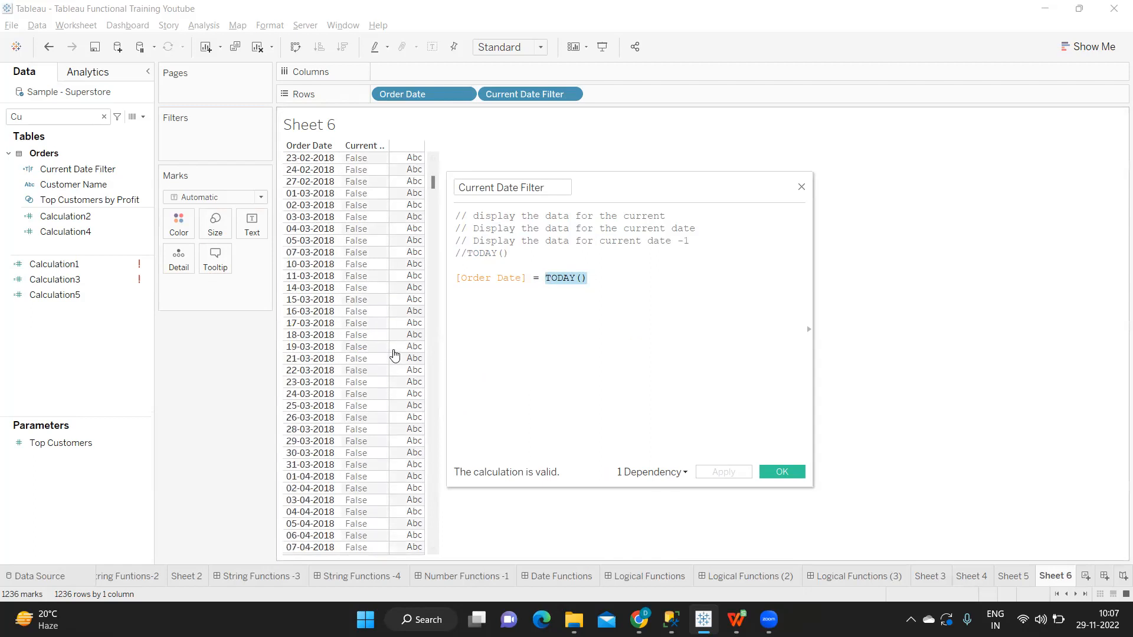
pyautogui.click(546, 278)
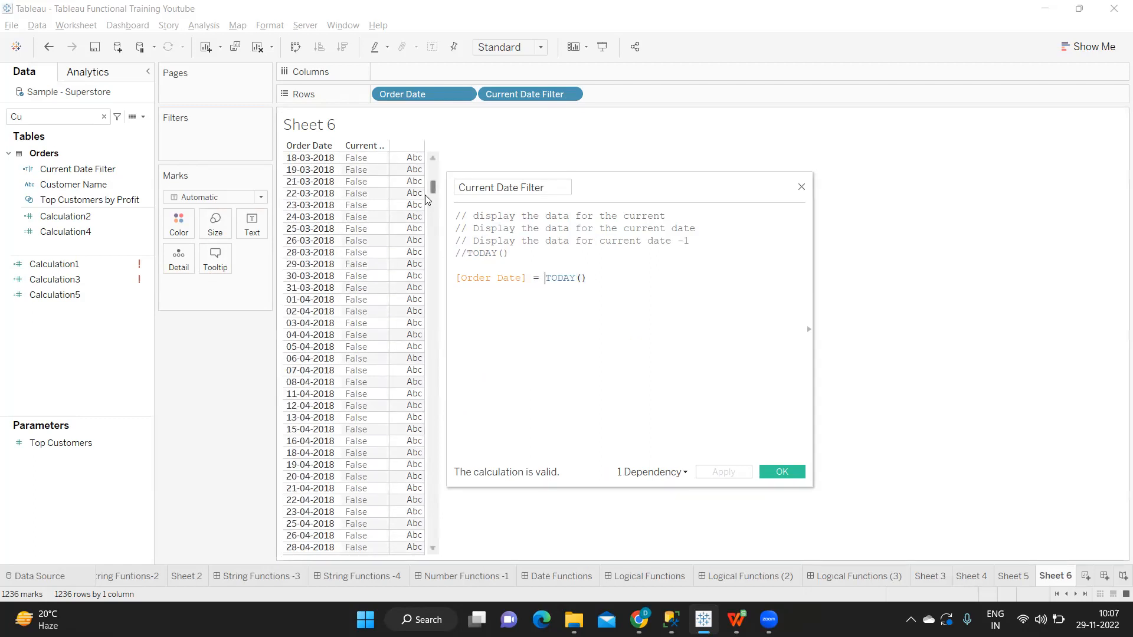
pyautogui.moveTo(436, 189); pyautogui.dragTo(414, 549)
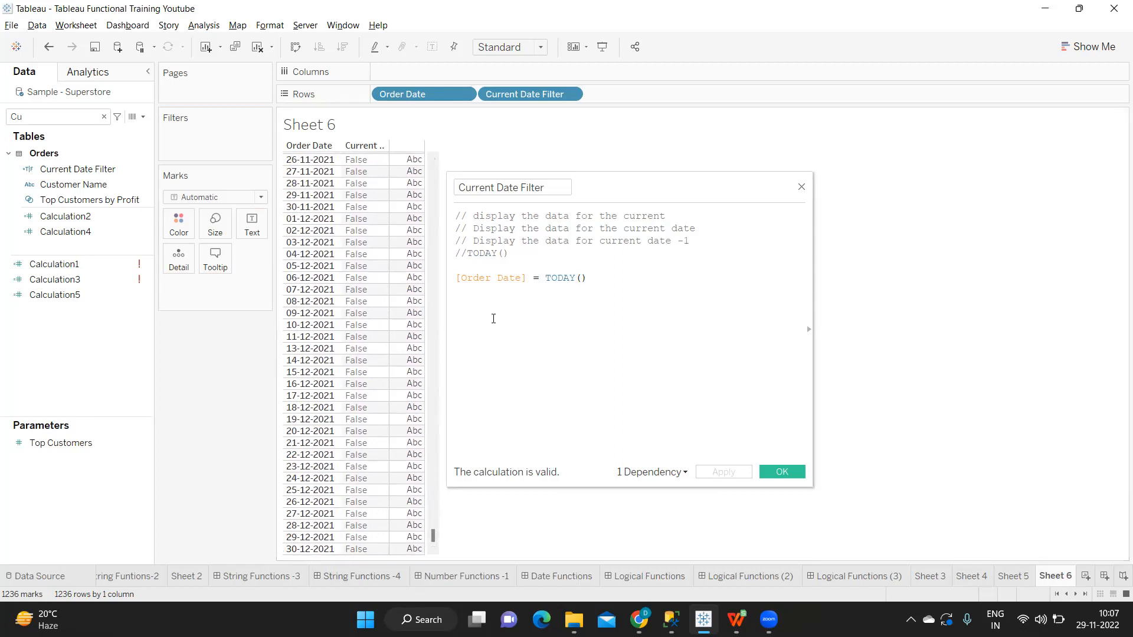
# Step: Add the comment "//Year -- Year -1" below the [Order Date] = TODAY() condition, separated by an empty line
pyautogui.click(608, 281)
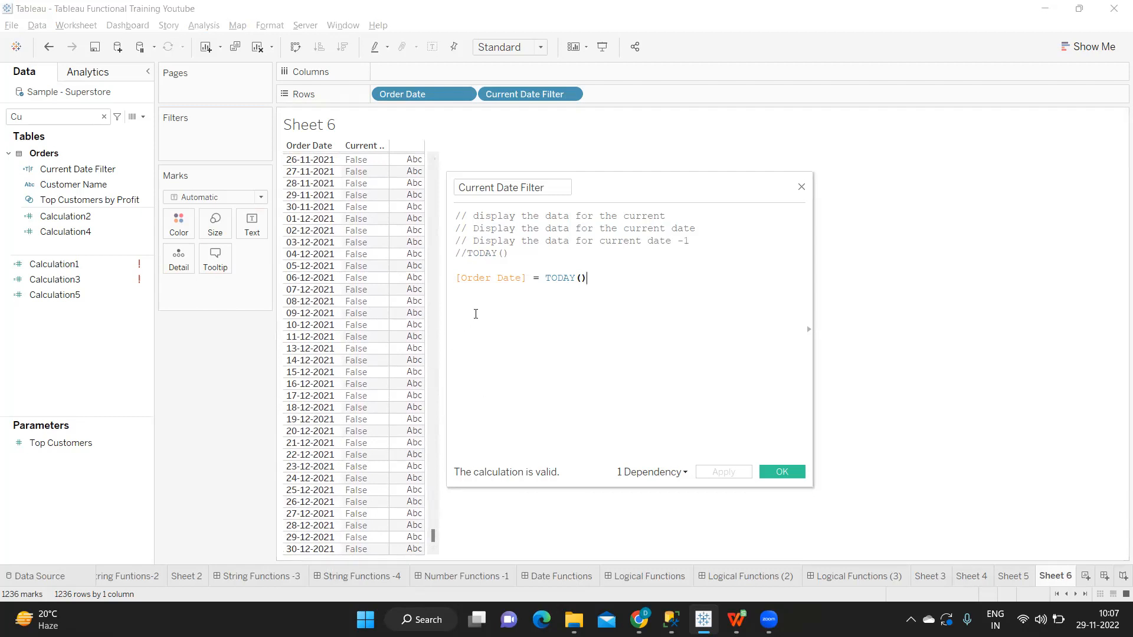
pyautogui.press('Return')
pyautogui.press('Return')
pyautogui.write('//Year -- ')
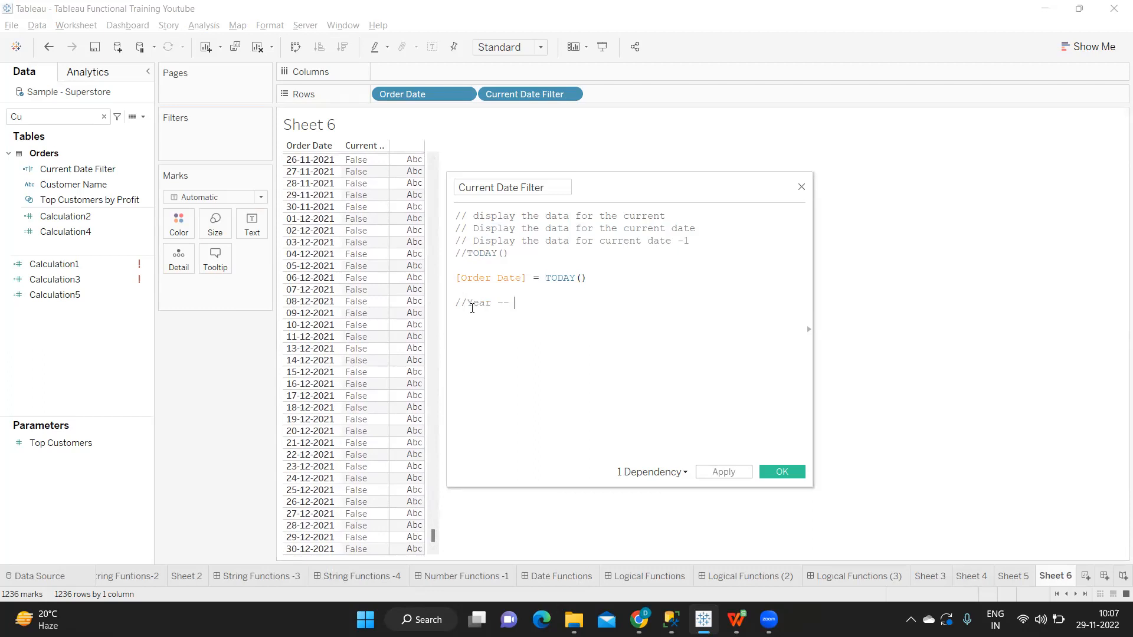
pyautogui.write('Year 0')
pyautogui.press('BackSpace')
pyautogui.write('-1')
pyautogui.press('Return')
# Step: Add the comment lines "//Month --mont" and "//Day --" below the Year comment
pyautogui.write('//Month')
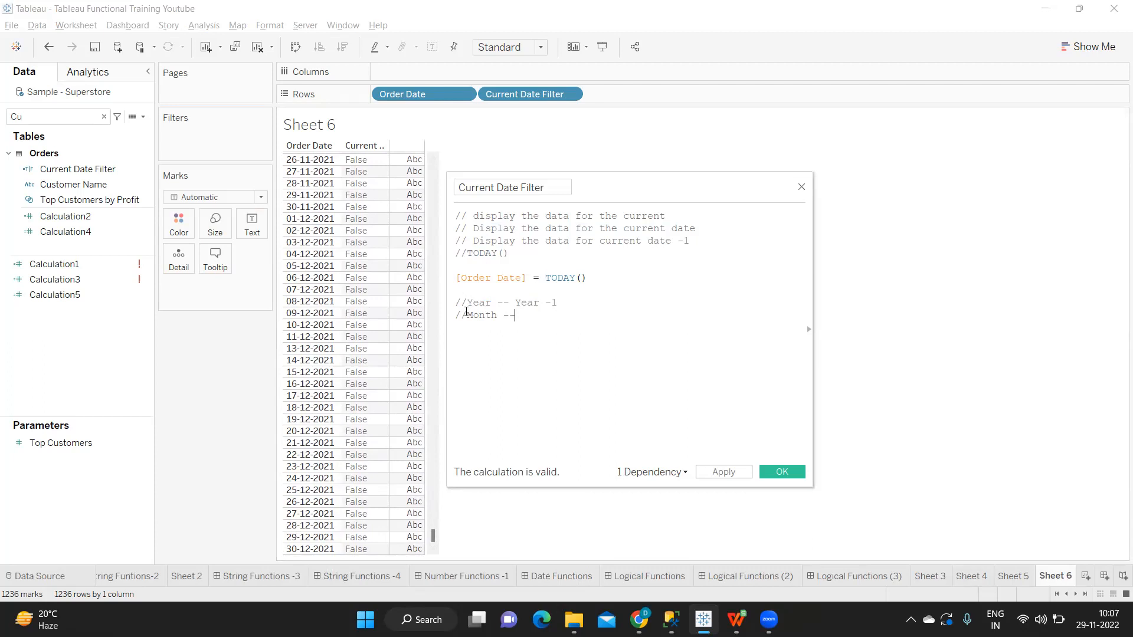
pyautogui.write('--mont')
pyautogui.press('Return')
pyautogui.write('//Da')
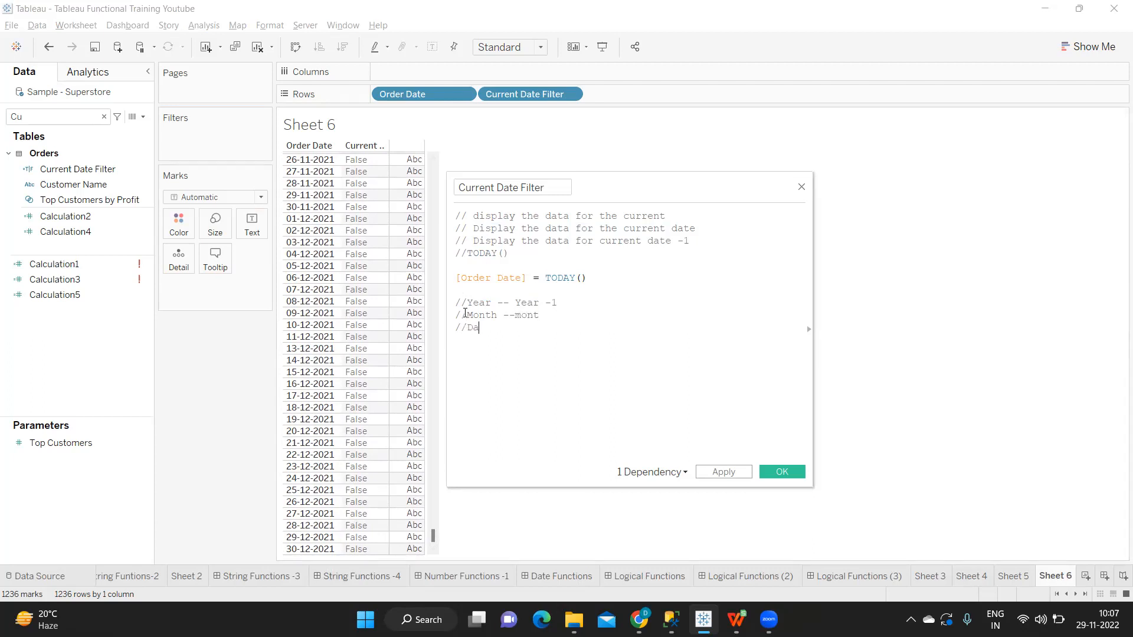
pyautogui.write('y --')
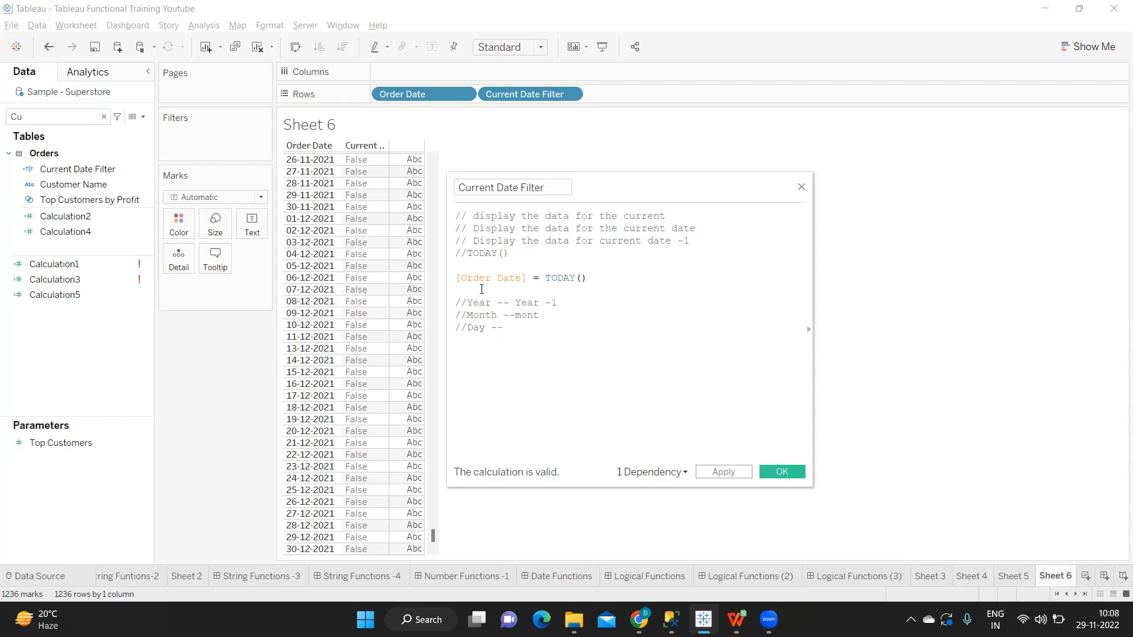
# Step: Write the example line "29-11-2022 === 29-11-2021" between the Order Date condition and the Year comment
pyautogui.click(482, 289)
pyautogui.write('2')
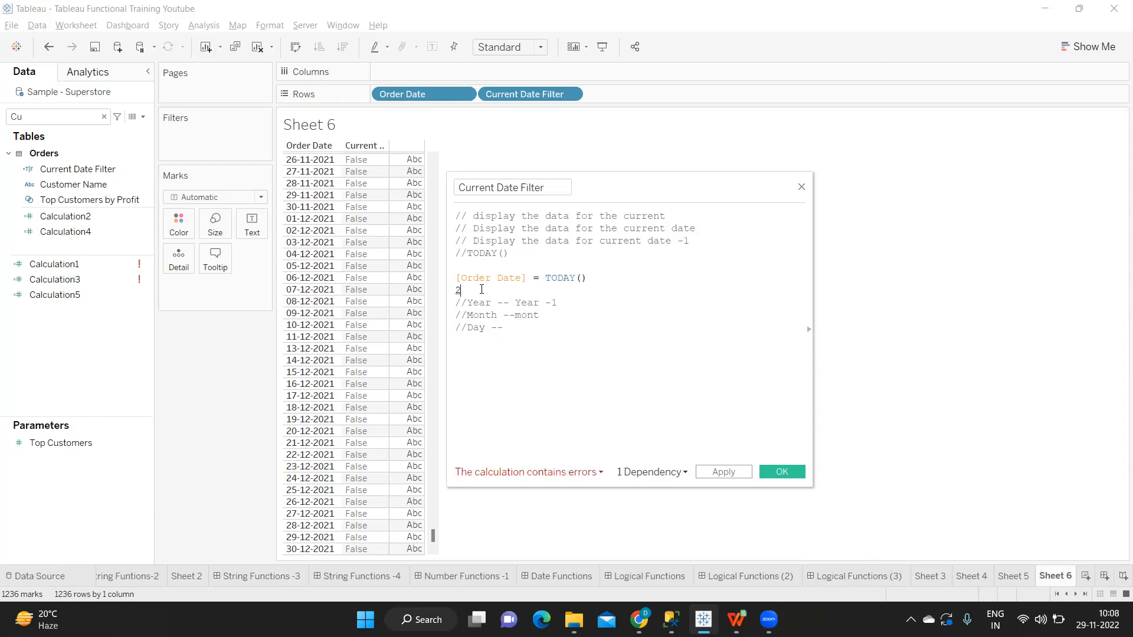
pyautogui.write('9-11-')
pyautogui.press('BackSpace')
pyautogui.press('BackSpace')
pyautogui.press('BackSpace')
pyautogui.write('11-2022')
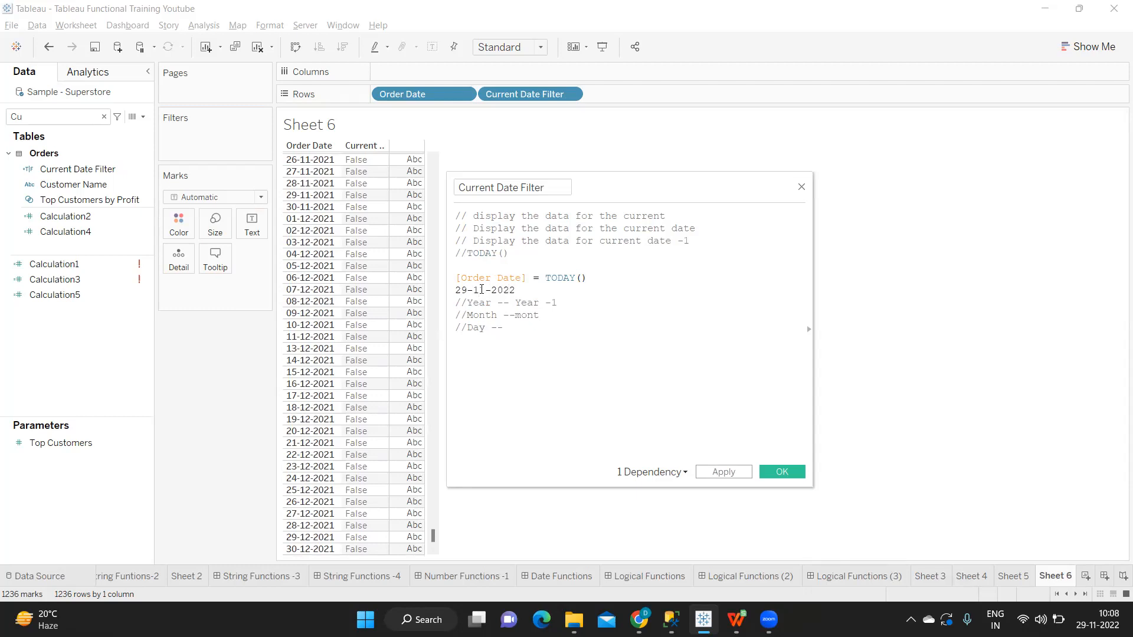
pyautogui.write('   === 29-11-2021')
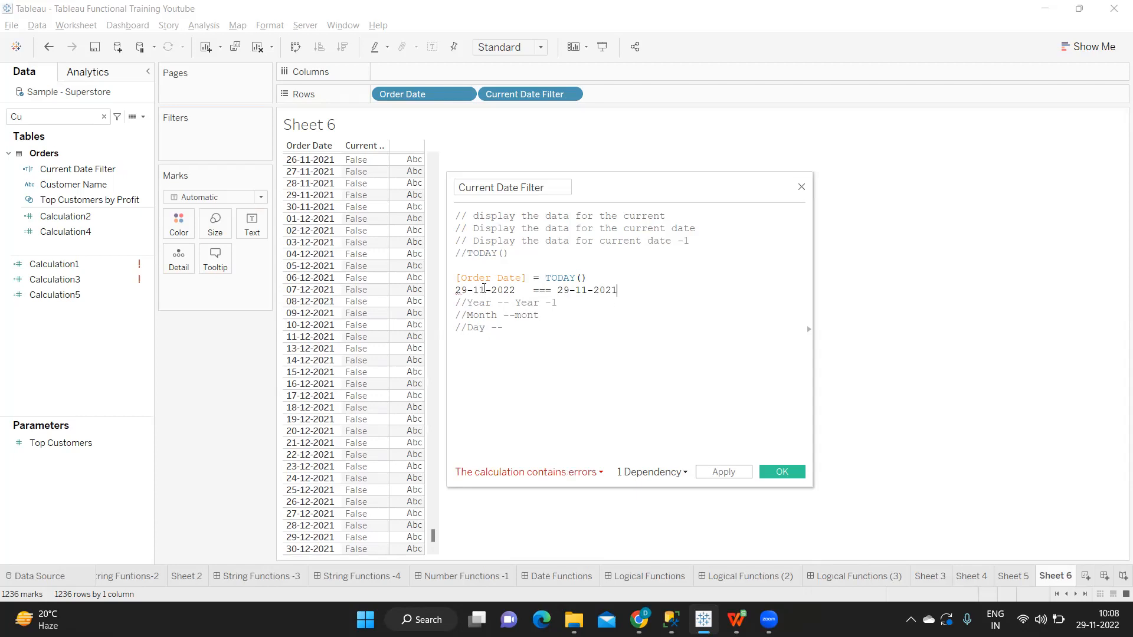
pyautogui.moveTo(620, 290); pyautogui.dragTo(452, 291)
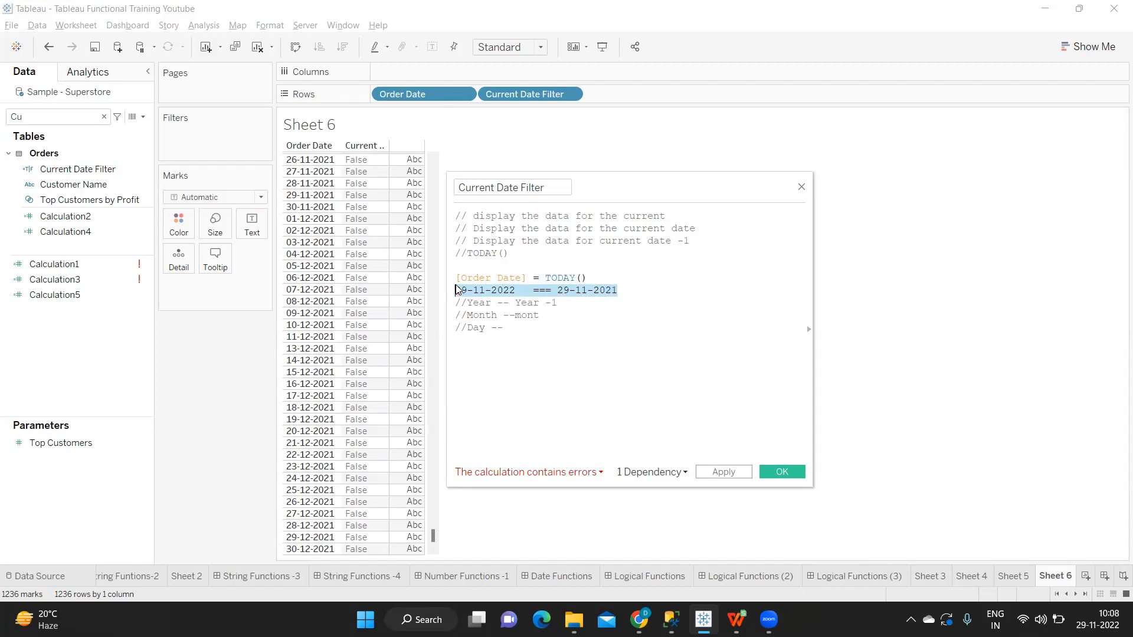
# Step: Insert a new line above the Order Date condition and enter "YEAR([Order Date]) =" on it
pyautogui.moveTo(459, 284)
pyautogui.click(463, 268)
pyautogui.press('Return')
pyautogui.click(464, 269)
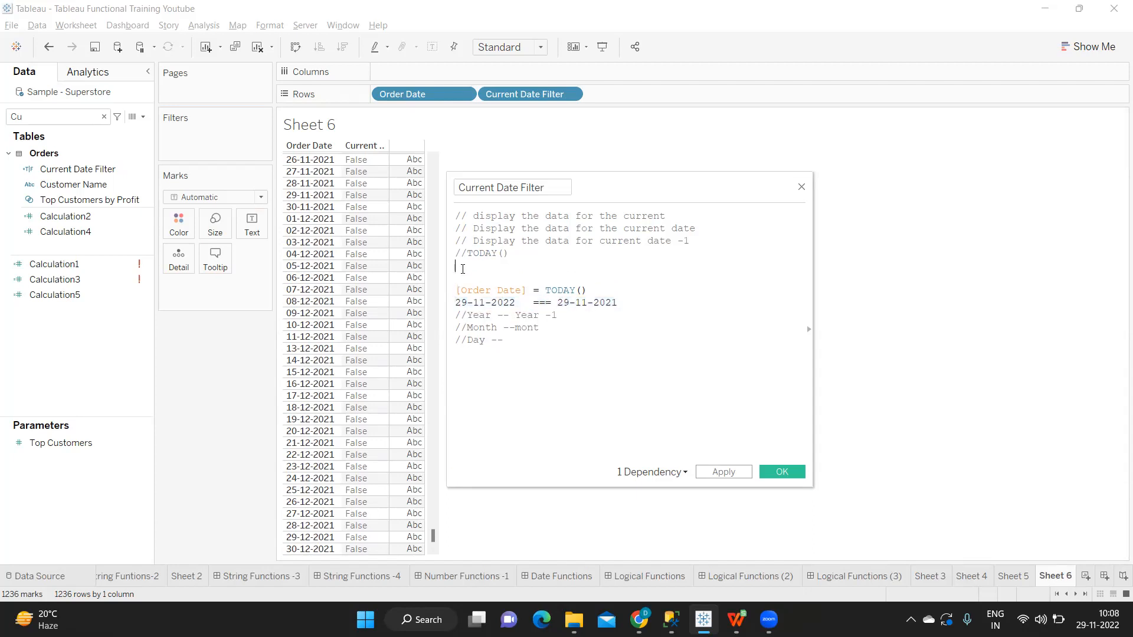
pyautogui.press('Return')
pyautogui.write('yea')
pyautogui.press('Return')
pyautogui.write('ord')
pyautogui.press('Return')
pyautogui.press('Right')
pyautogui.write('= ')
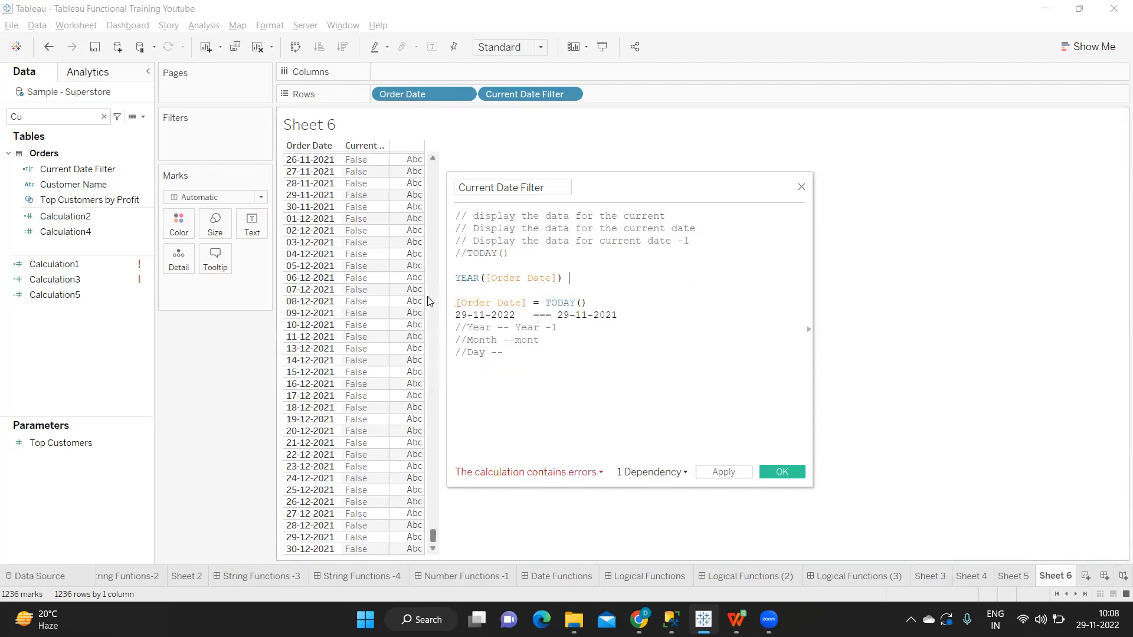
pyautogui.write('yea')
# Step: Complete the year comparison with YEAR(TODAY())-1 after the equals sign
pyautogui.press('Return')
pyautogui.write('o')
pyautogui.press('BackSpace')
pyautogui.write('to')
pyautogui.press('Return')
pyautogui.write('-1')
# Step: Reduce the active formula to YEAR(TODAY())-1 by deleting the comparison before it and all lines below it, and apply the calculation
pyautogui.moveTo(576, 279); pyautogui.dragTo(453, 286)
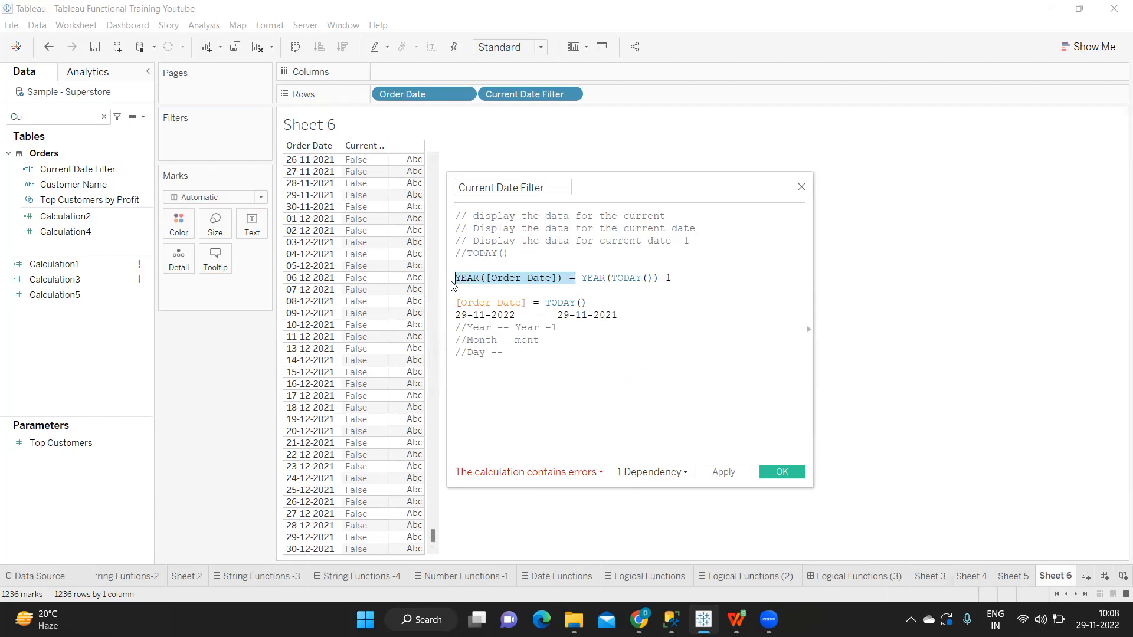
pyautogui.press('BackSpace')
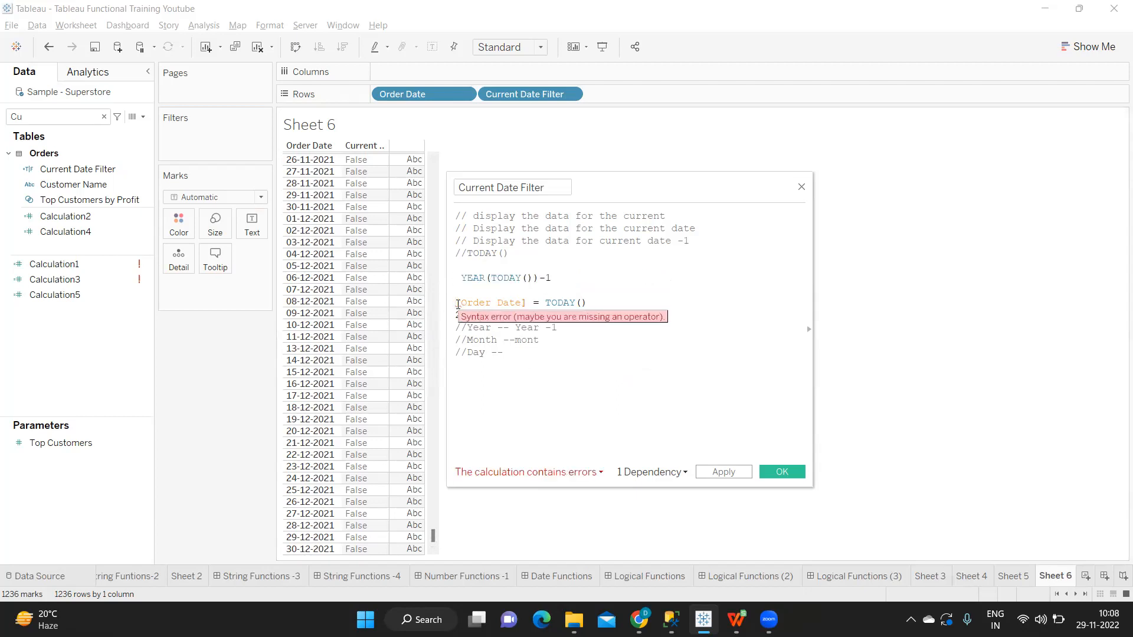
pyautogui.click(458, 303)
pyautogui.write('//')
pyautogui.moveTo(489, 358); pyautogui.dragTo(454, 302)
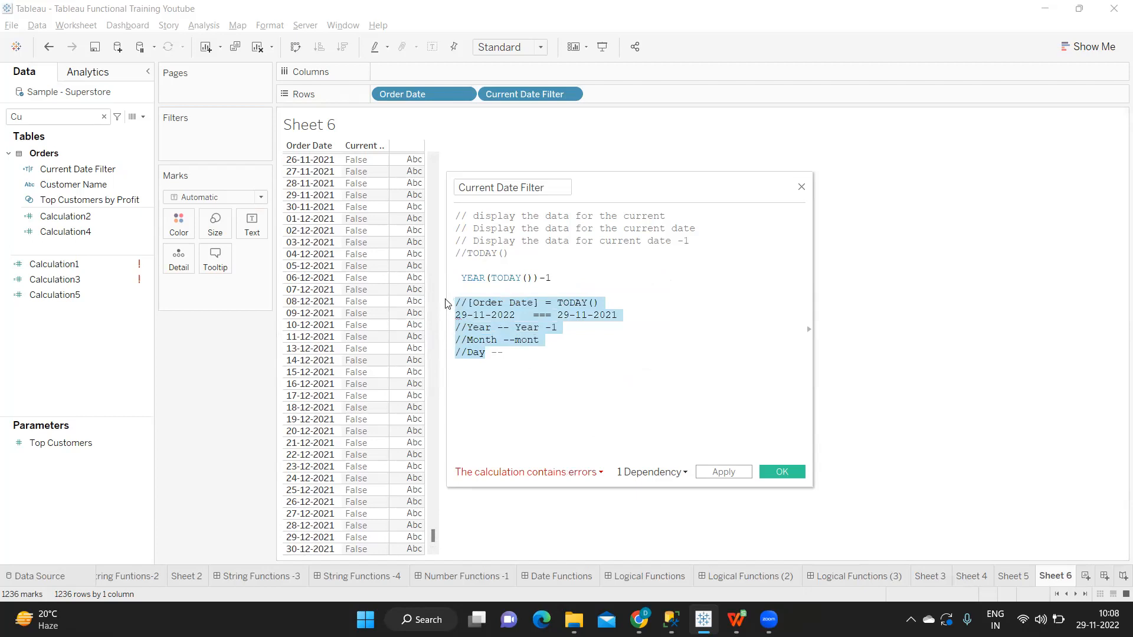
pyautogui.press('BackSpace')
pyautogui.moveTo(483, 303); pyautogui.dragTo(440, 306)
pyautogui.press('BackSpace')
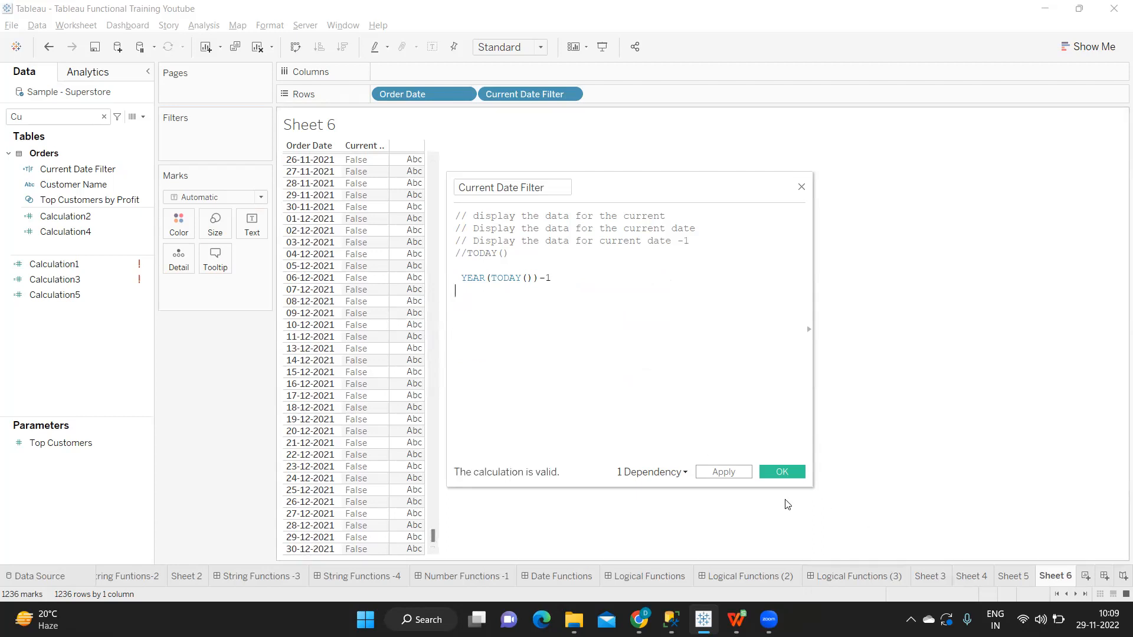
pyautogui.click(742, 477)
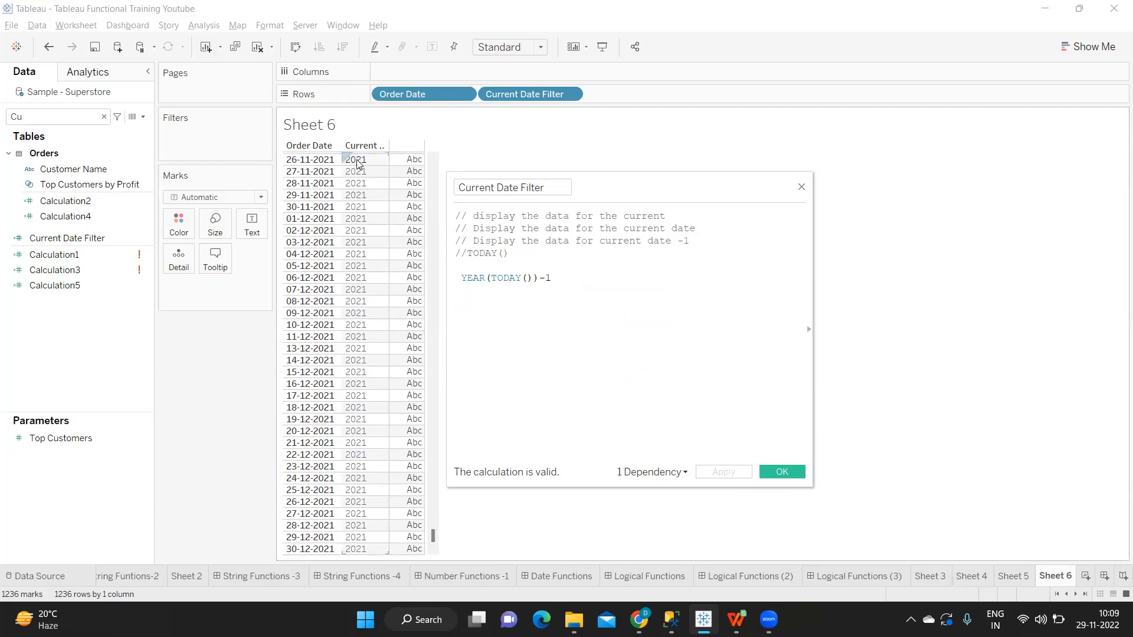
# Step: Put "YEAR([Order Date])=" in front of YEAR(TODAY())-1 and apply the calculation
pyautogui.moveTo(565, 276); pyautogui.dragTo(460, 278)
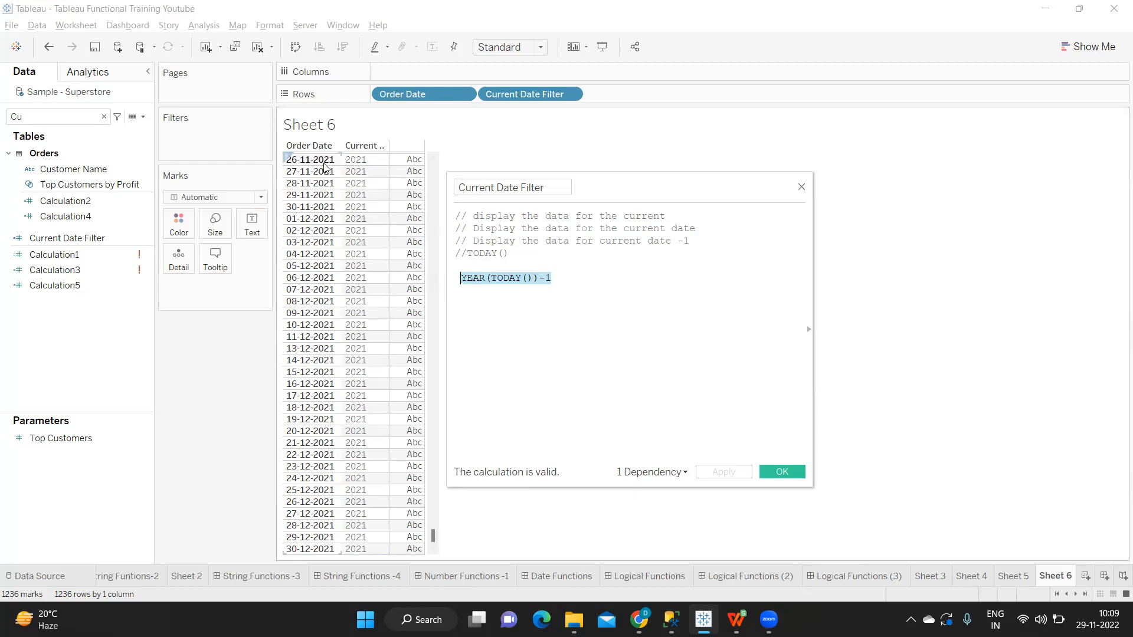
pyautogui.click(457, 282)
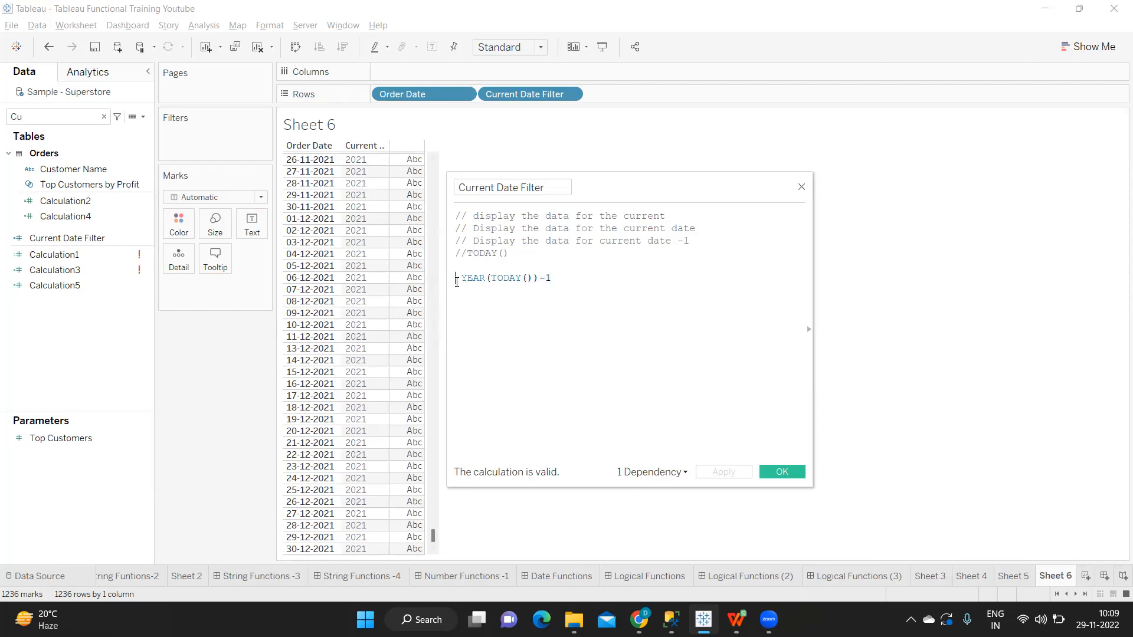
pyautogui.write('ye')
pyautogui.press('Return')
pyautogui.write('ord')
pyautogui.press('Return')
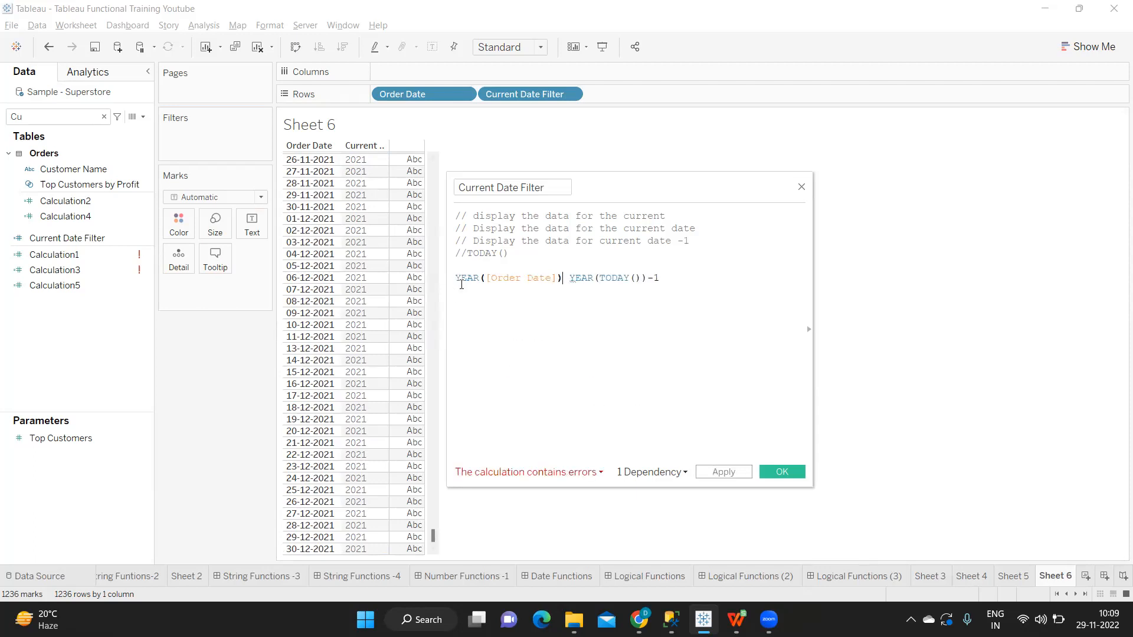
pyautogui.write('=')
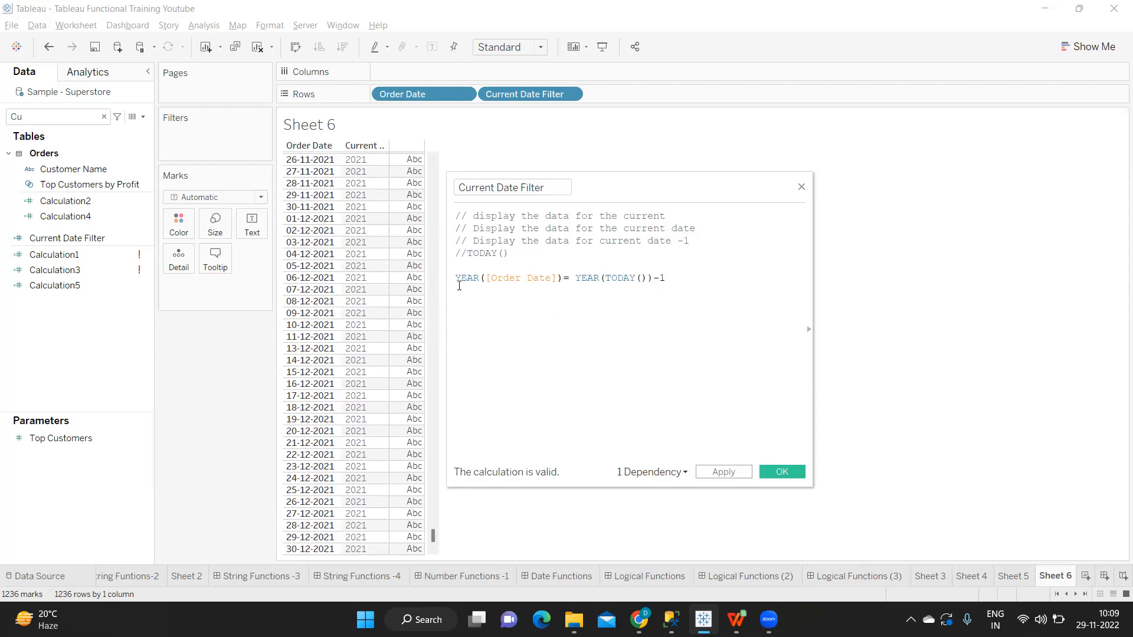
pyautogui.click(745, 474)
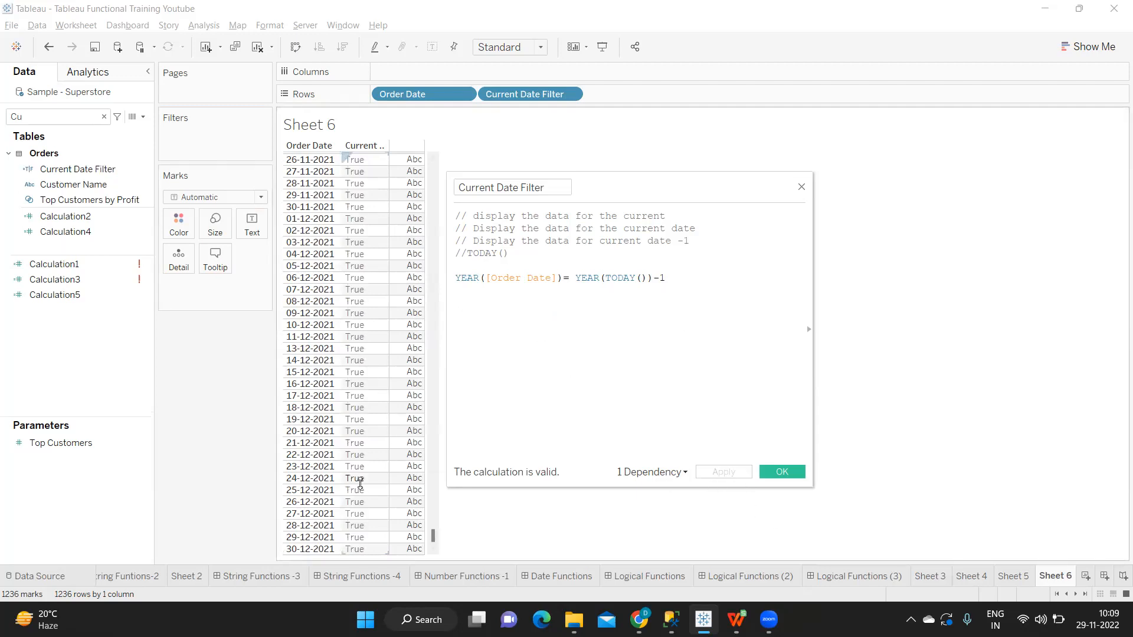
# Step: Check the Current Date Filter values around the change from 2020 to 2021 and at the last order dates
pyautogui.scroll(10, 360, 484)
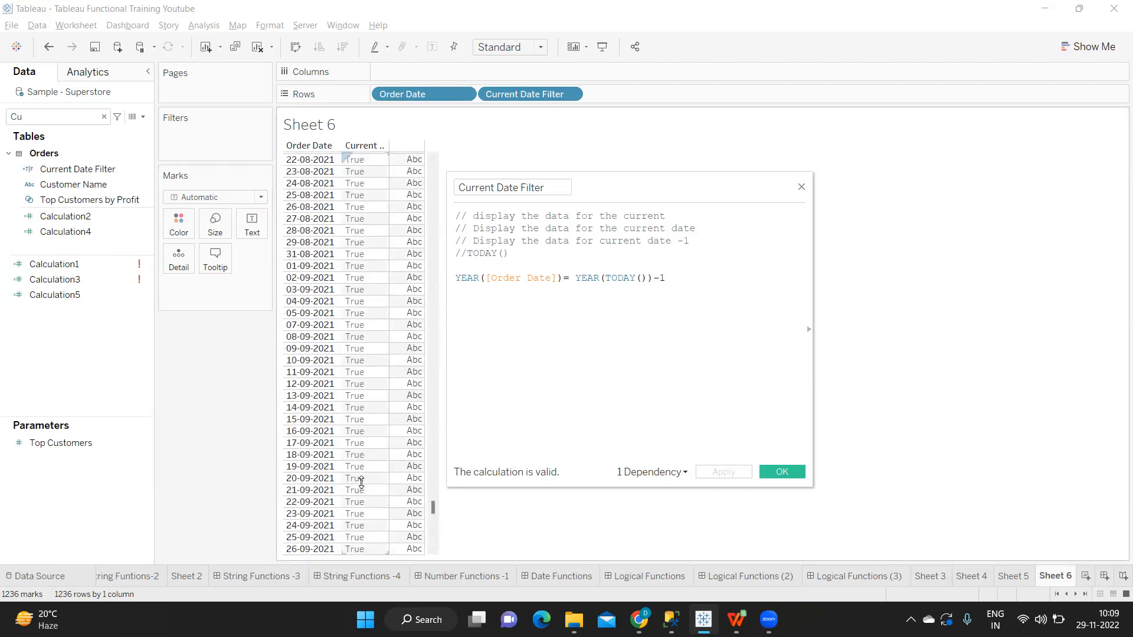
pyautogui.scroll(10, 362, 485)
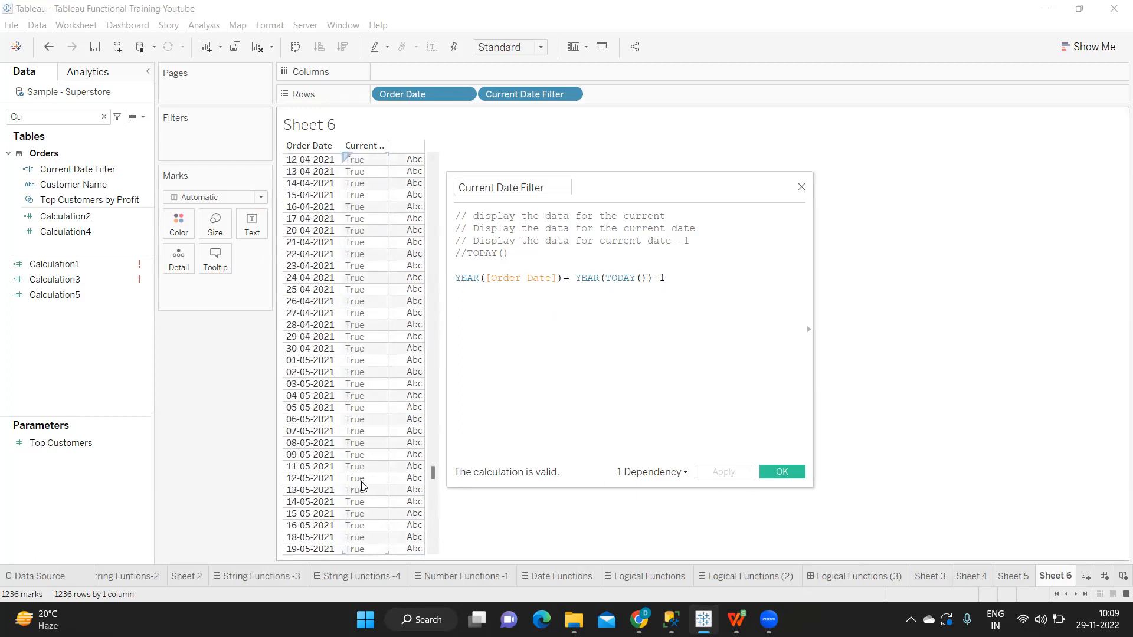
pyautogui.scroll(10, 361, 485)
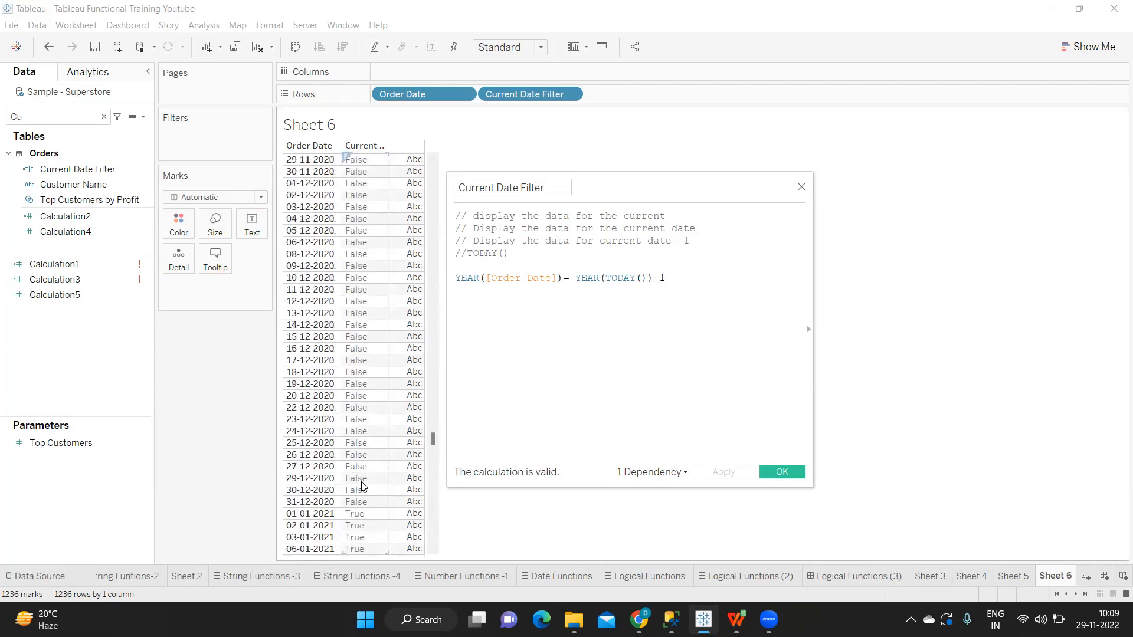
pyautogui.scroll(-6, 362, 485)
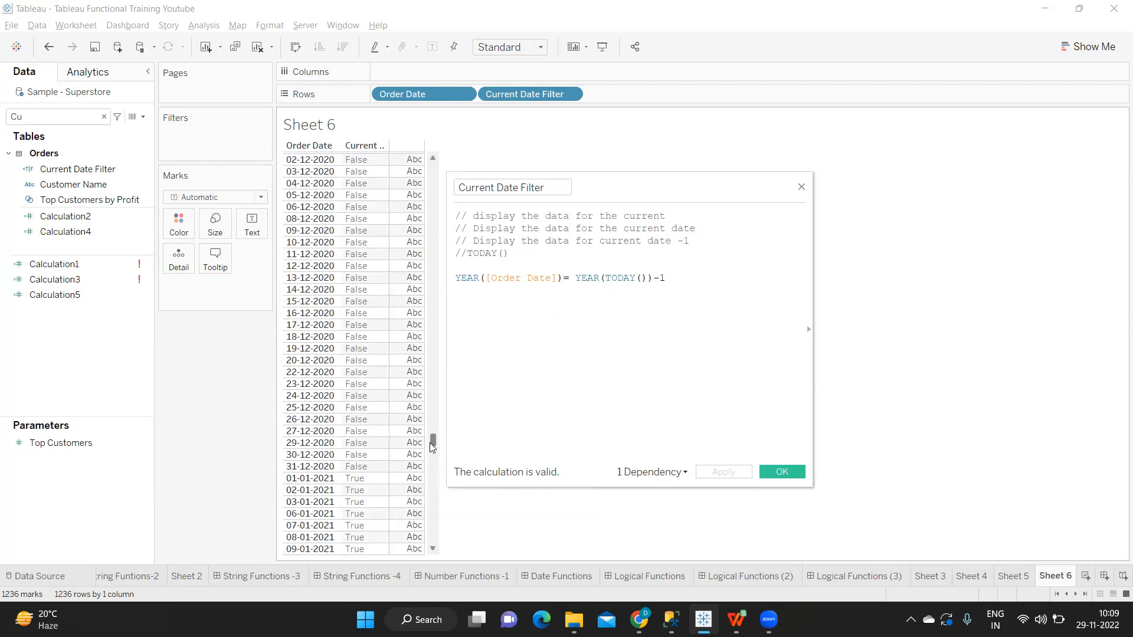
pyautogui.moveTo(433, 439); pyautogui.dragTo(430, 553)
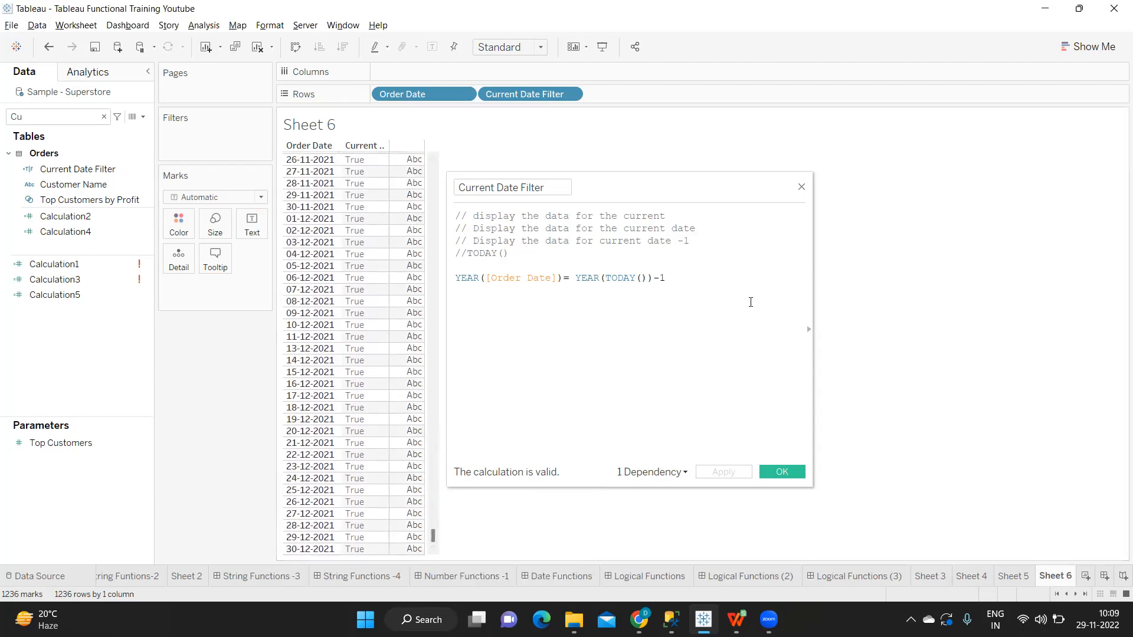
# Step: Add and followed by MONTH([Order Date])=MONTH(TODAY()) on new lines below the year comparison
pyautogui.click(692, 279)
pyautogui.press('Return')
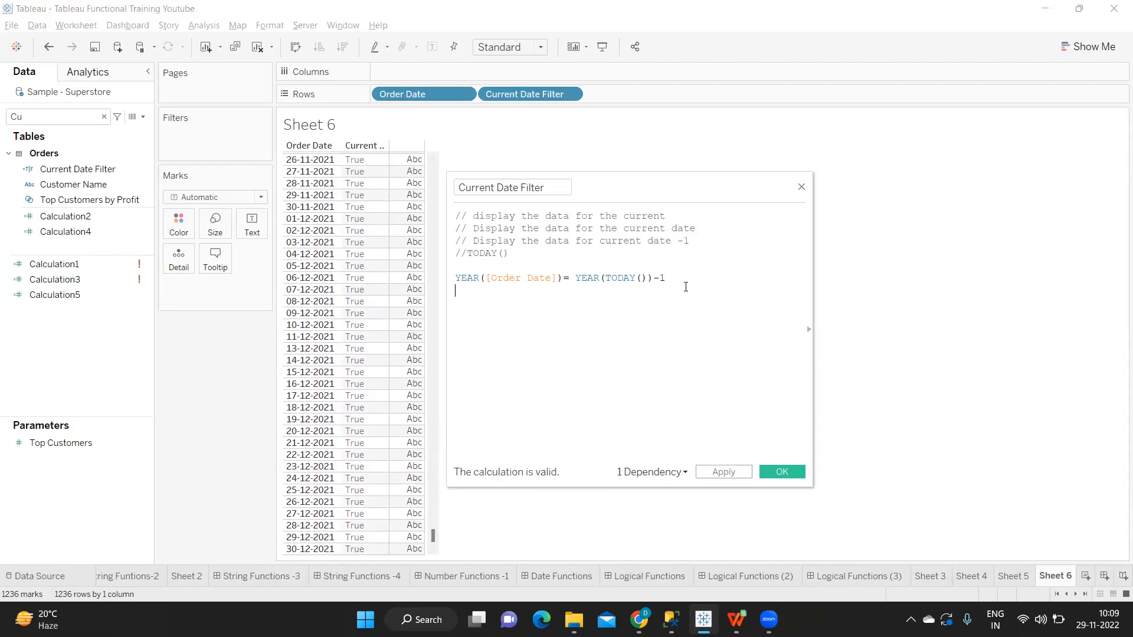
pyautogui.write('and')
pyautogui.press('Return')
pyautogui.write('MONTH(or')
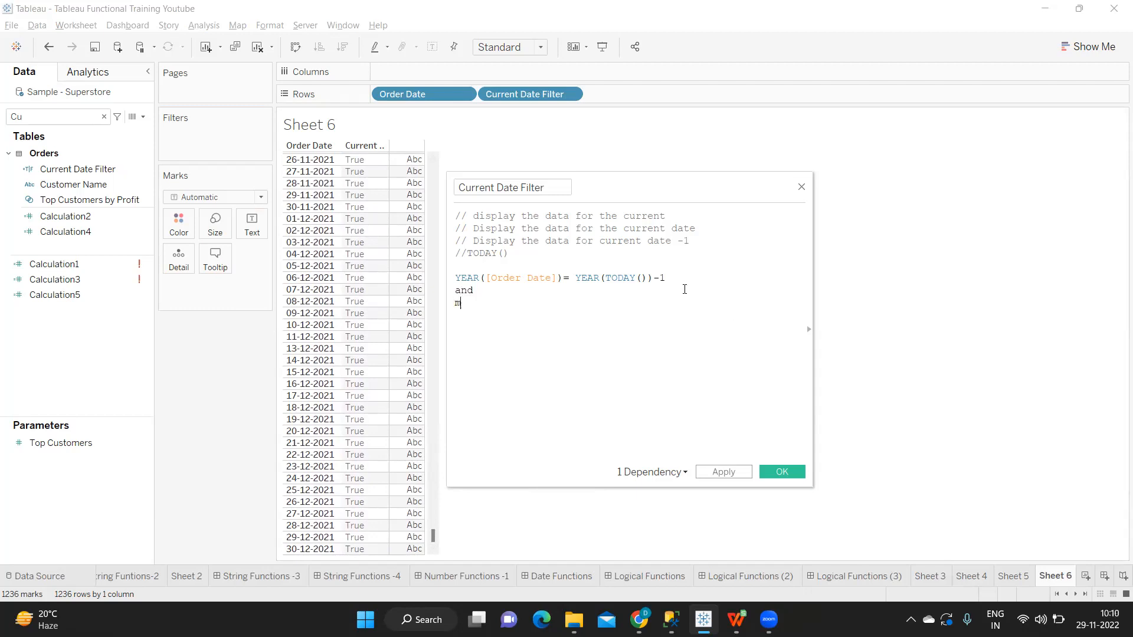
pyautogui.write('der Date])=')
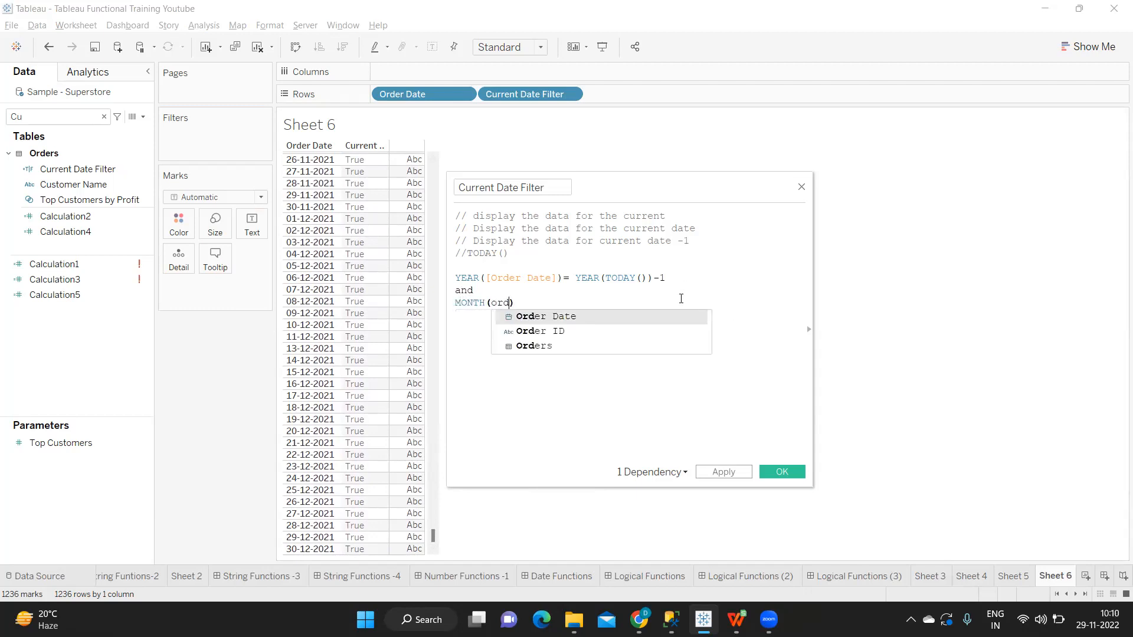
pyautogui.press('Return')
pyautogui.write('mont')
pyautogui.press('Return')
pyautogui.write('tod')
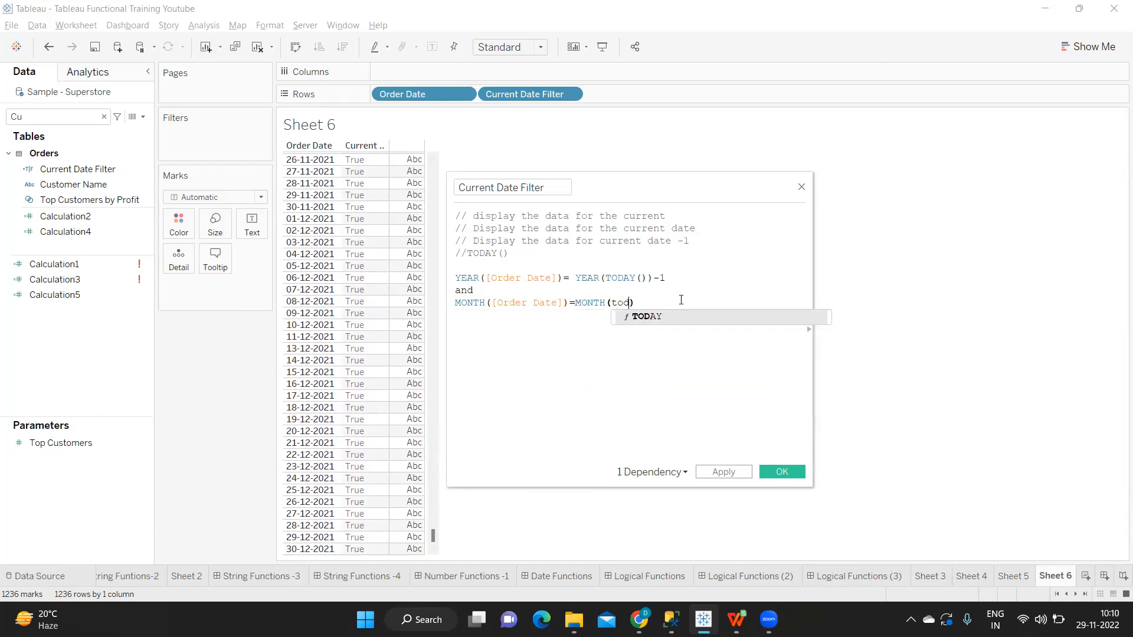
pyautogui.press('Return')
# Step: Write the comment "//Nov = Nov" below the month comparison and apply the calculation
pyautogui.write('Nov = Nov')
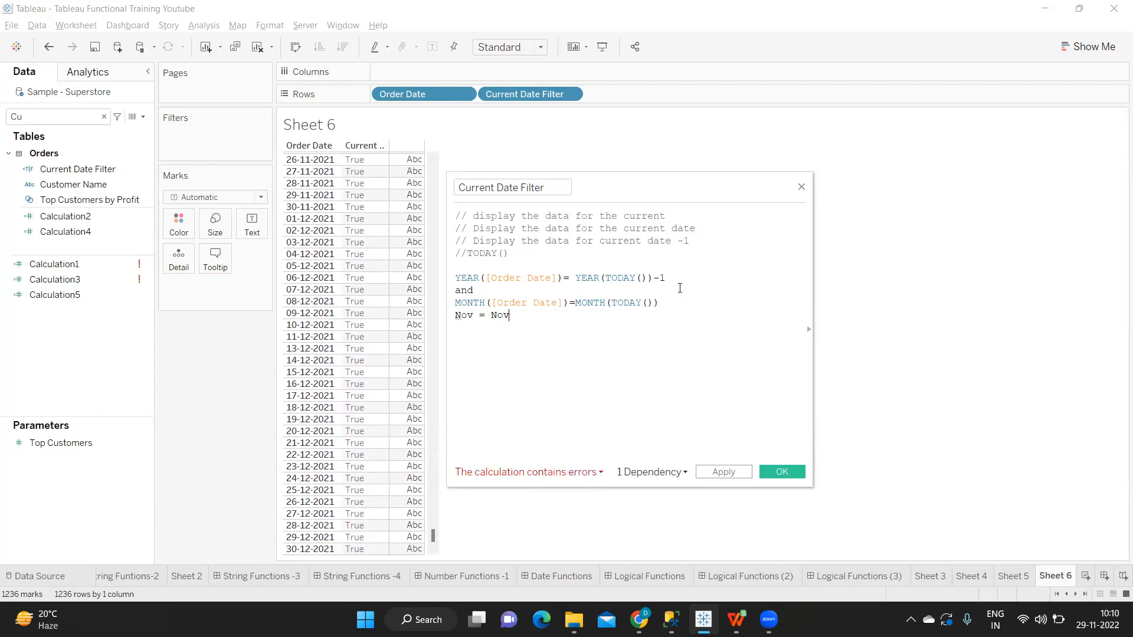
pyautogui.moveTo(676, 282); pyautogui.dragTo(447, 283)
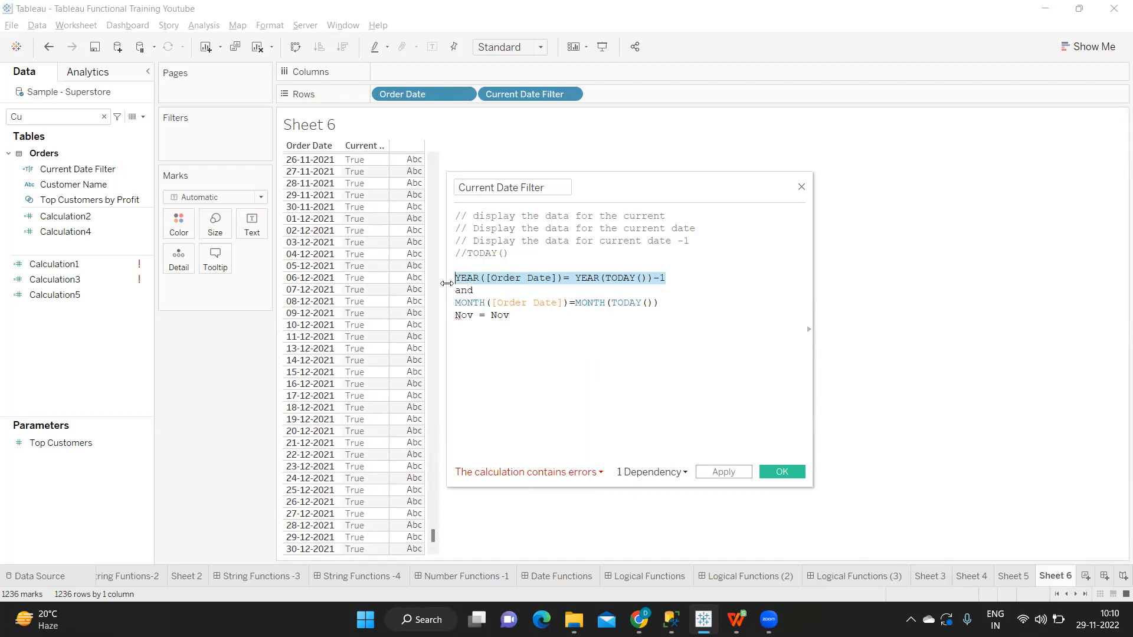
pyautogui.click(507, 316)
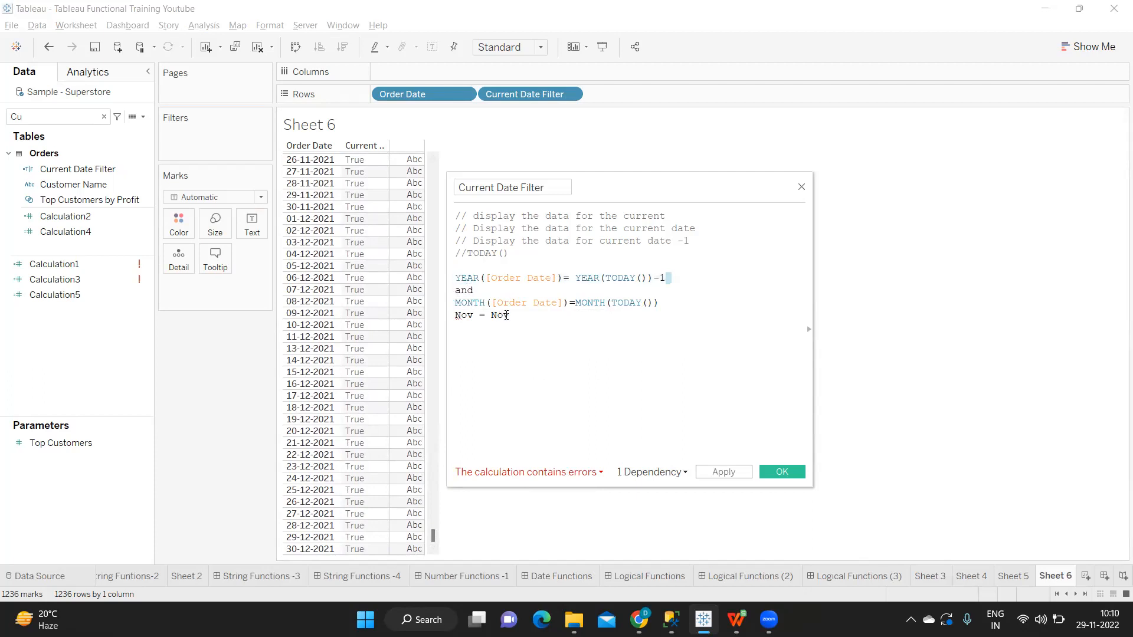
pyautogui.click(457, 316)
pyautogui.write('//')
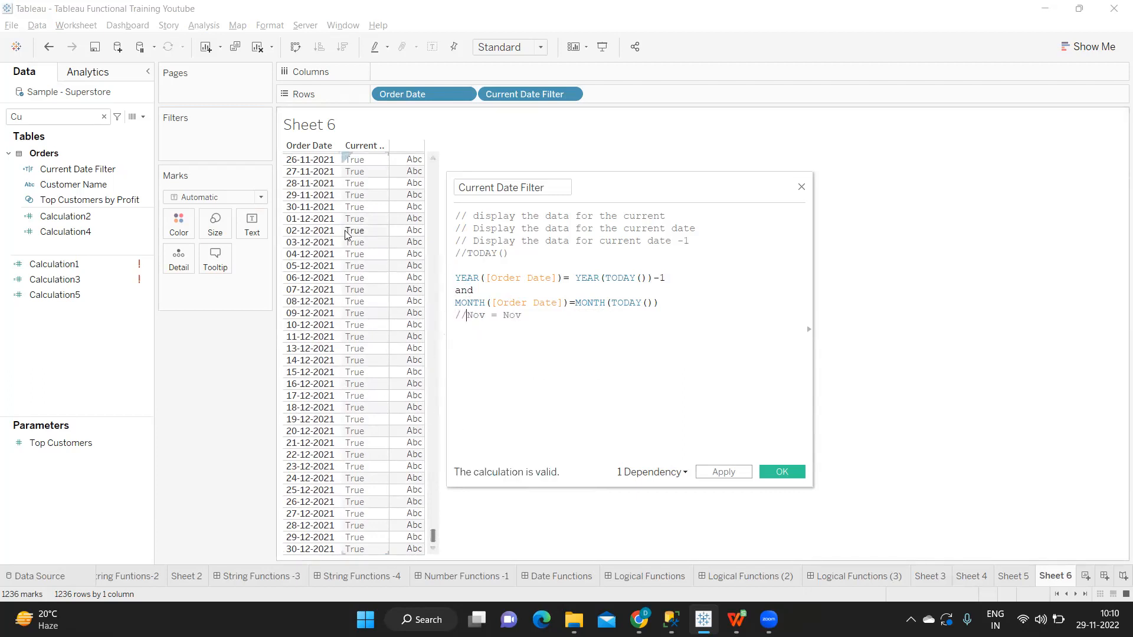
pyautogui.click(737, 476)
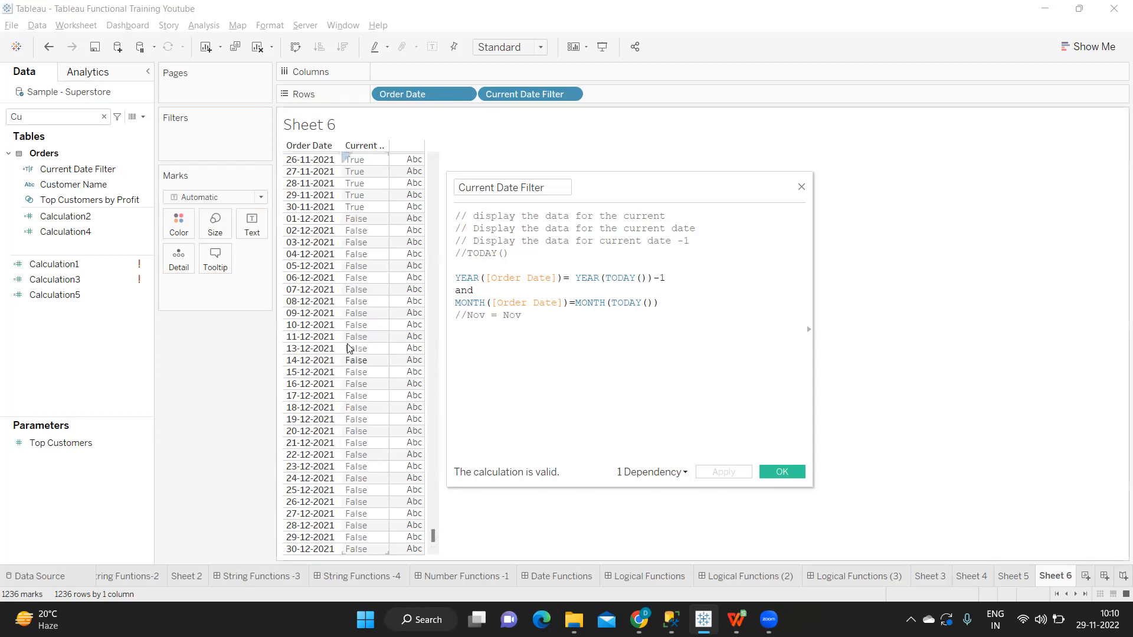
# Step: Check the Current Date Filter values from October to December 2021 against the year and month conditions
pyautogui.scroll(2, 366, 268)
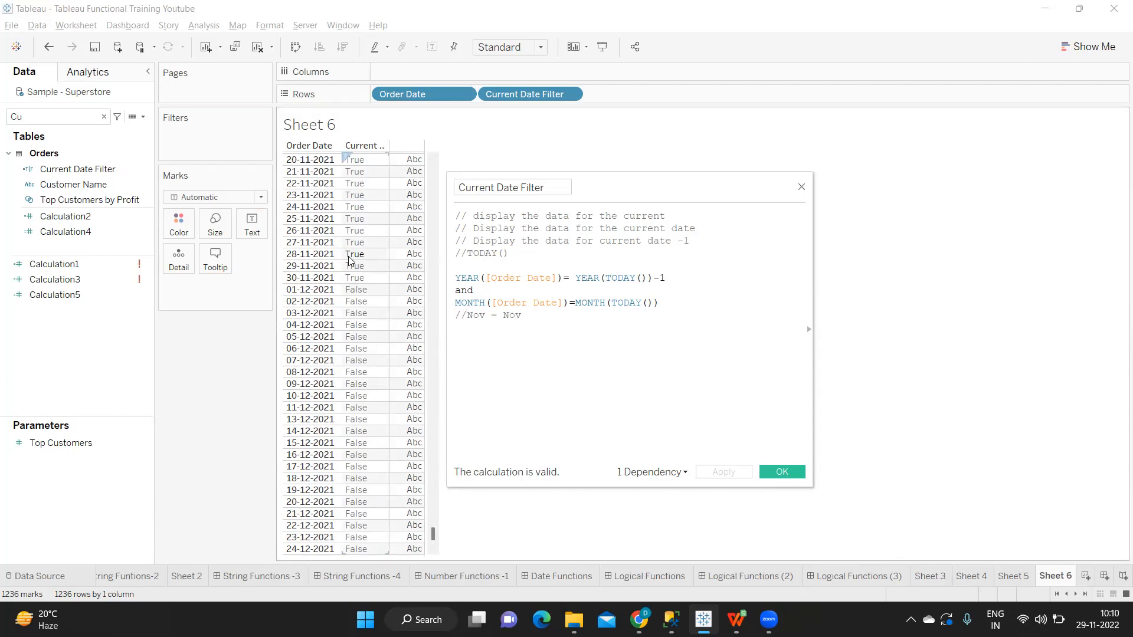
pyautogui.scroll(6, 366, 266)
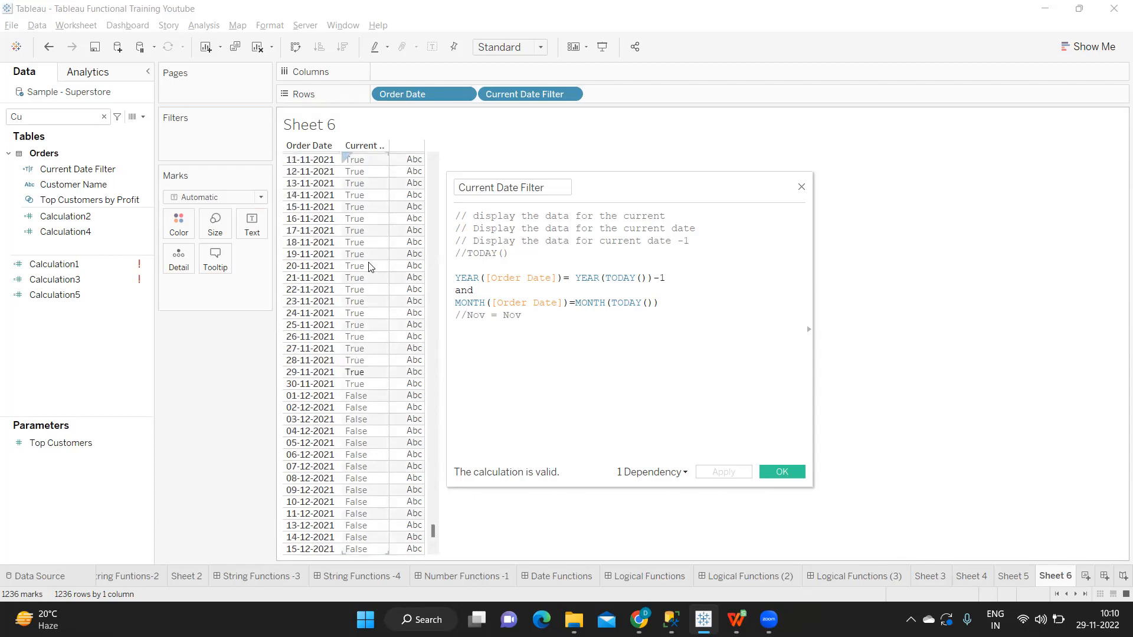
pyautogui.scroll(4, 370, 268)
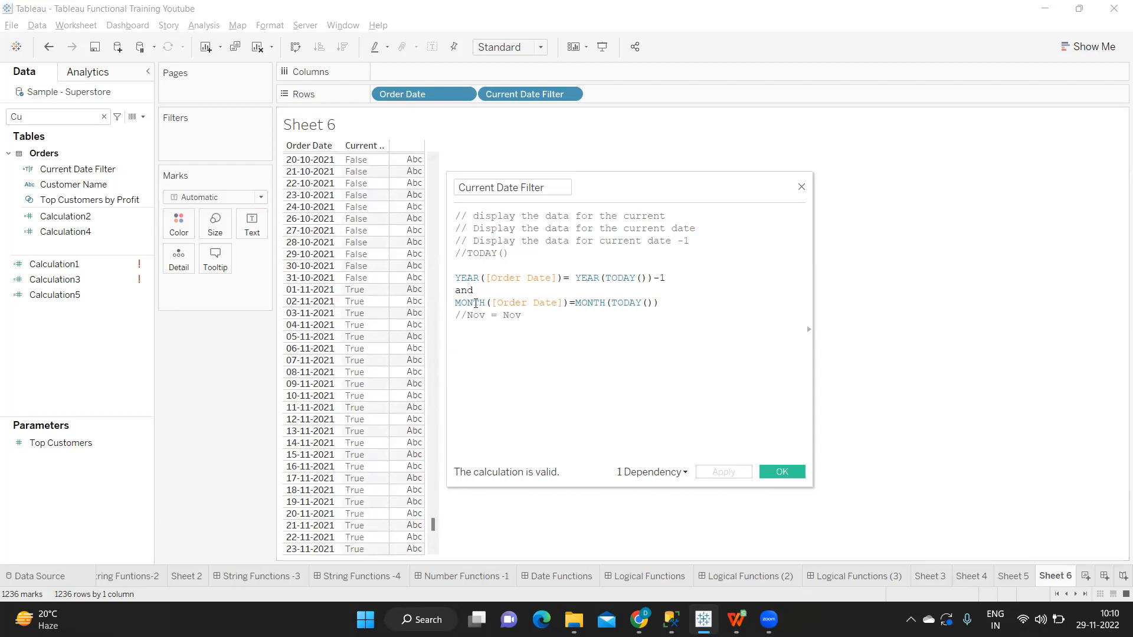
pyautogui.doubleClick(459, 293)
pyautogui.moveTo(508, 283); pyautogui.dragTo(674, 282)
pyautogui.moveTo(462, 303); pyautogui.dragTo(656, 318)
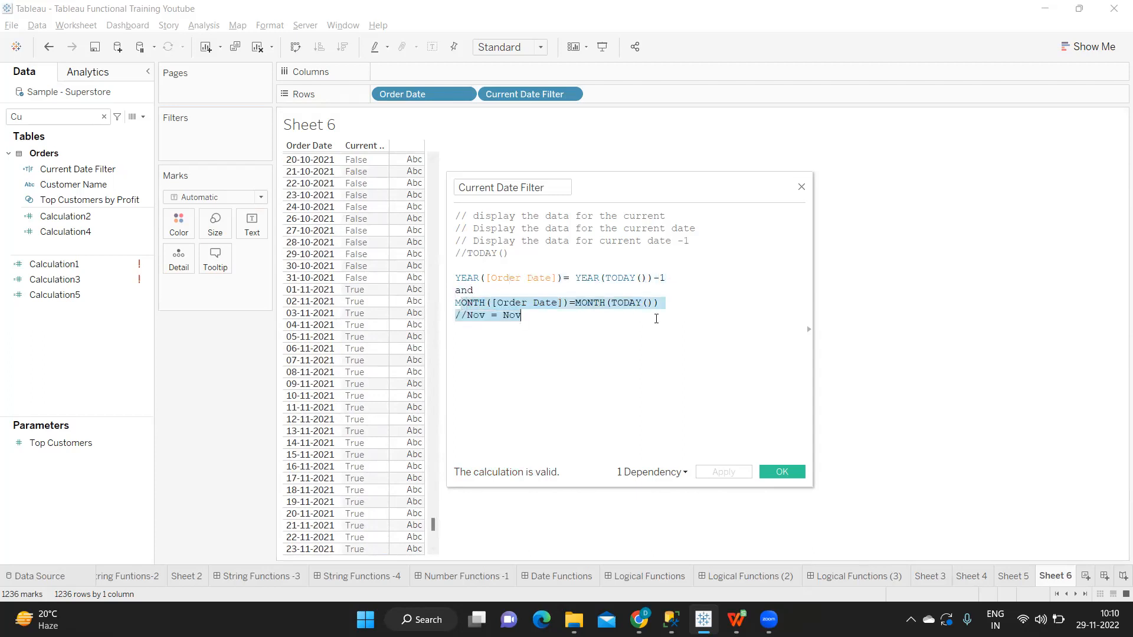
# Step: Try or in place of and between the year and month comparisons, apply it, and check the values back to October 2020
pyautogui.doubleClick(465, 290)
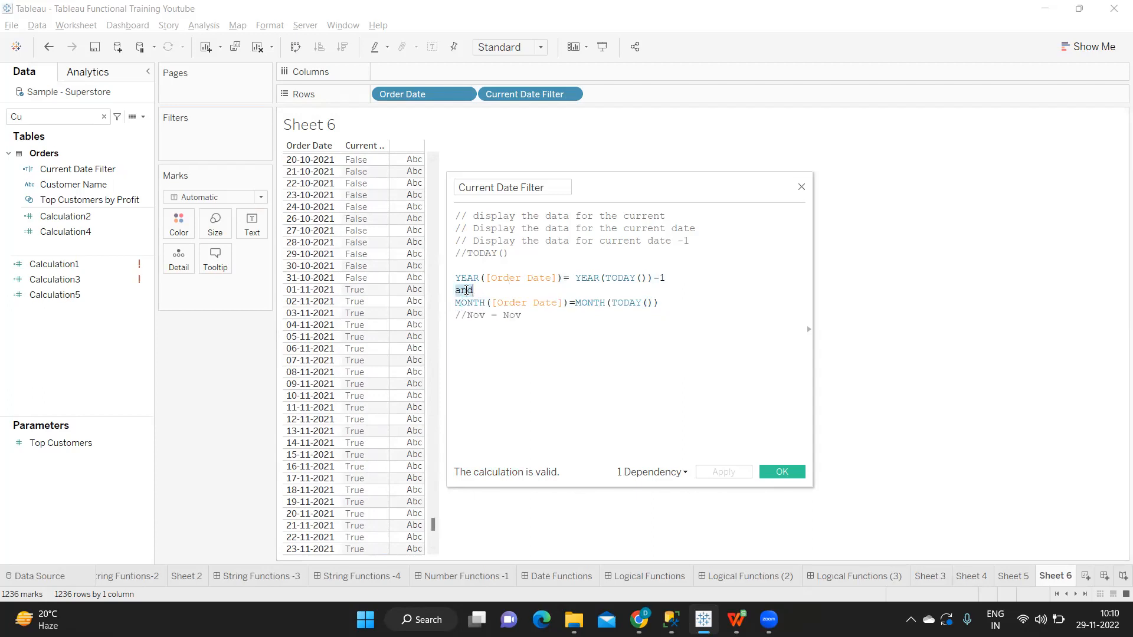
pyautogui.write('or')
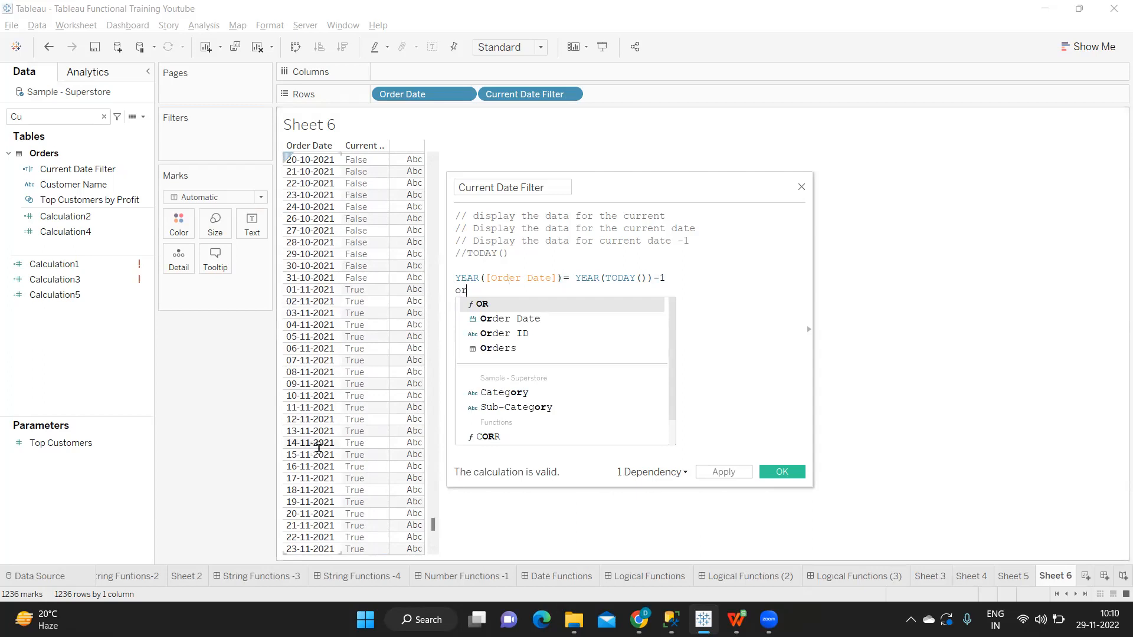
pyautogui.click(684, 297)
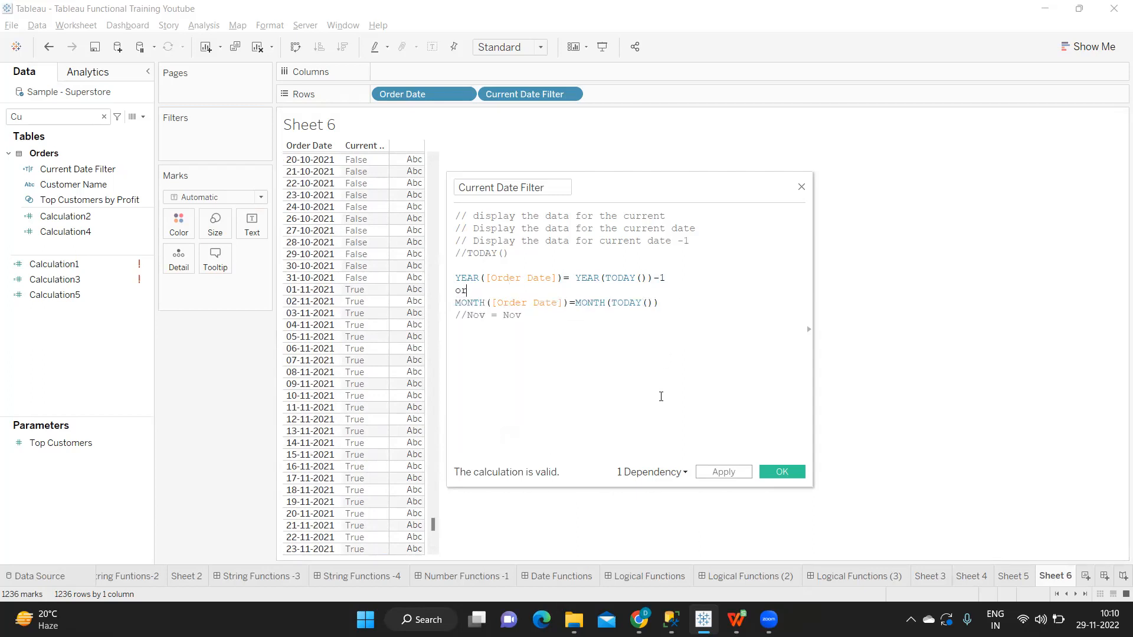
pyautogui.click(699, 472)
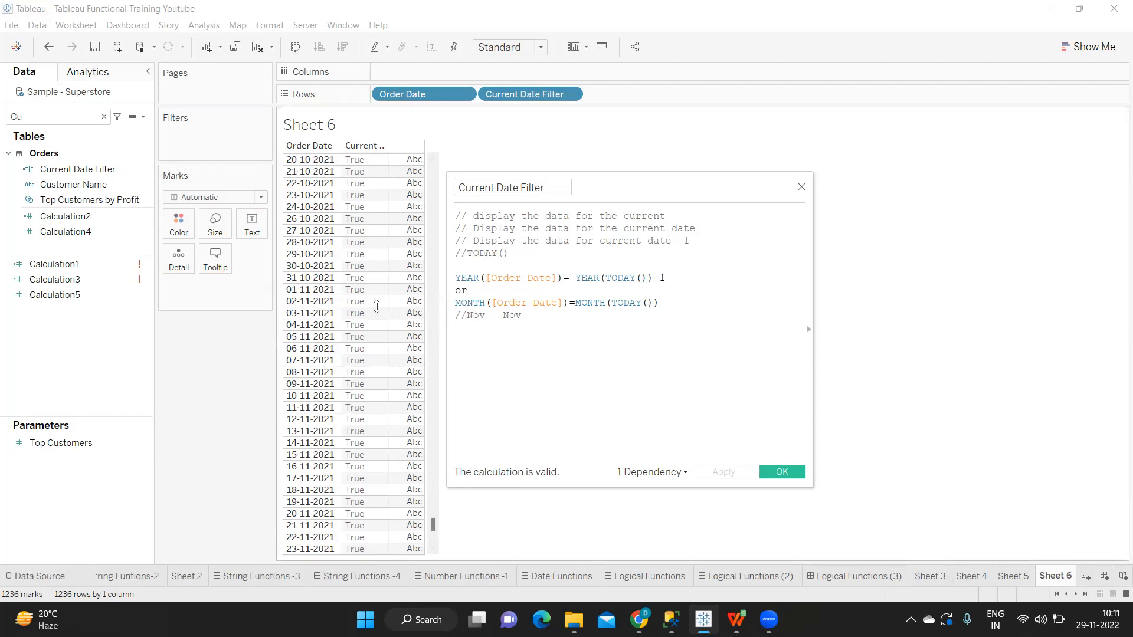
pyautogui.scroll(8, 340, 295)
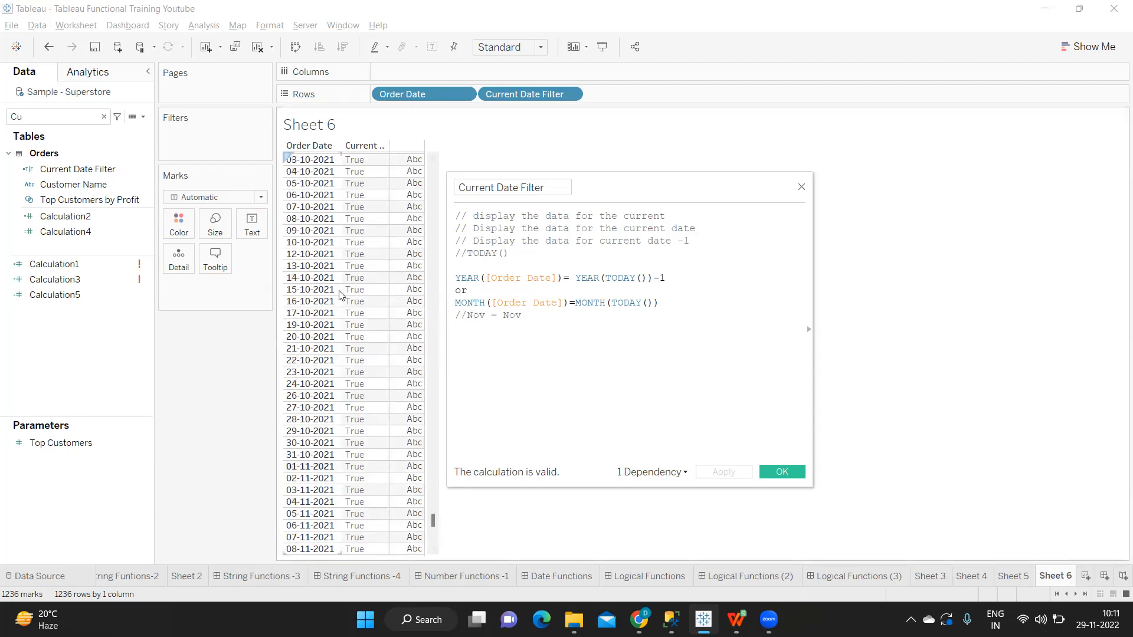
pyautogui.scroll(18, 340, 295)
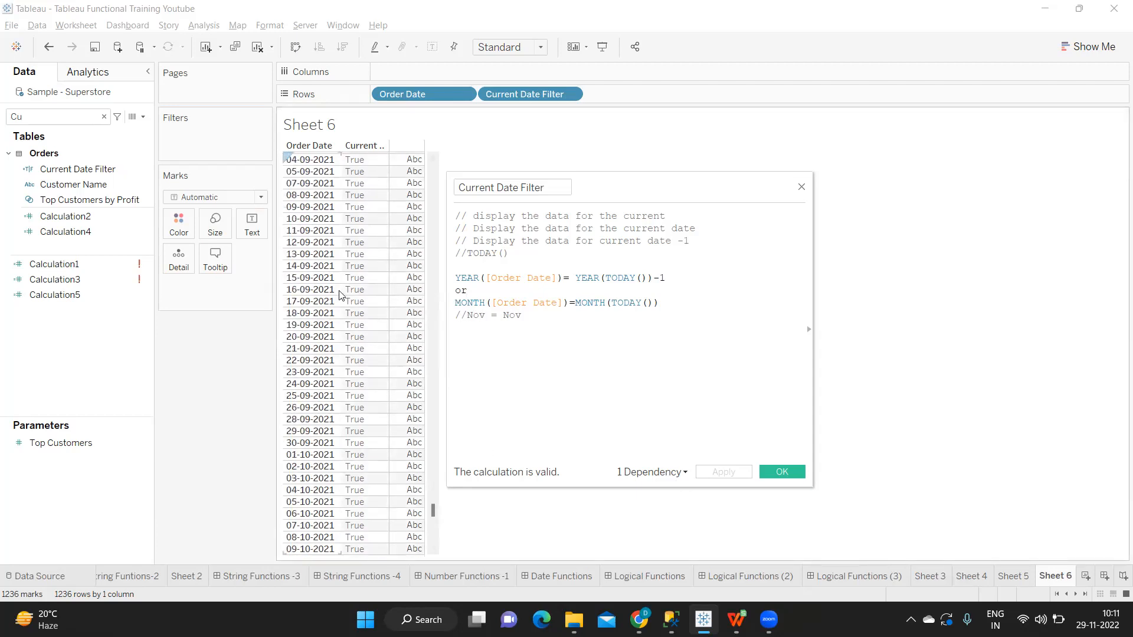
pyautogui.scroll(20, 340, 295)
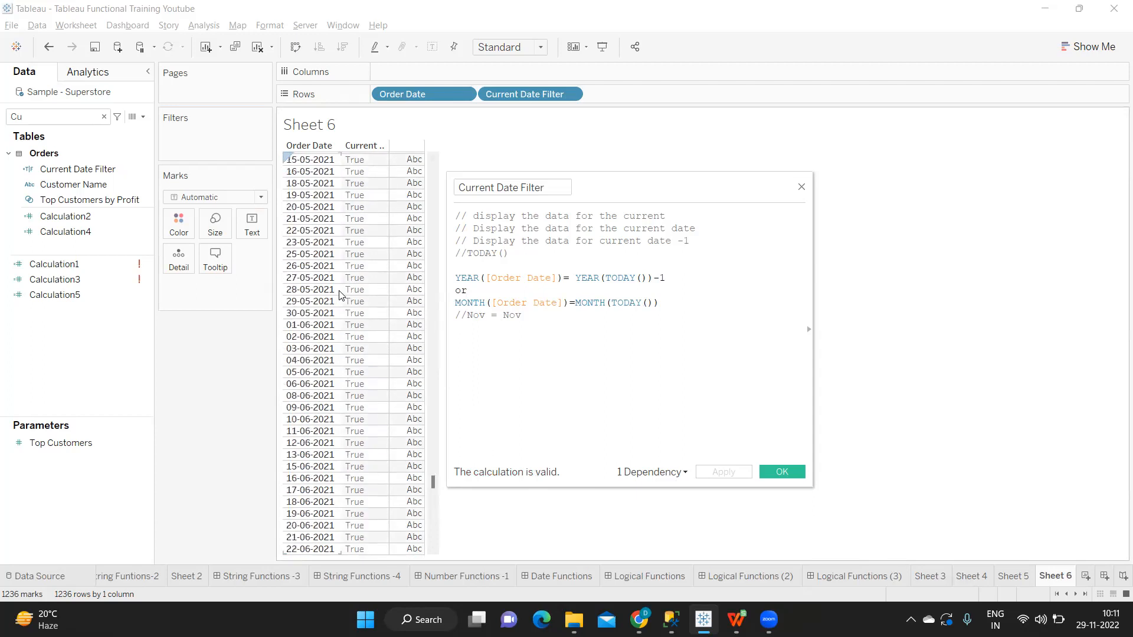
pyautogui.scroll(20, 340, 295)
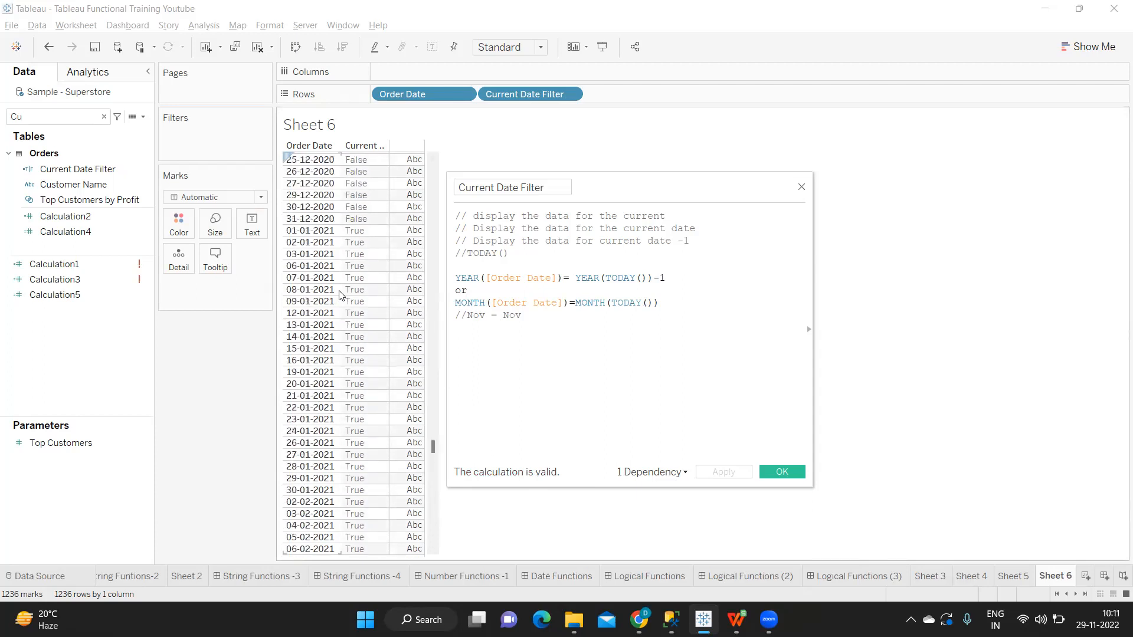
pyautogui.scroll(6, 340, 295)
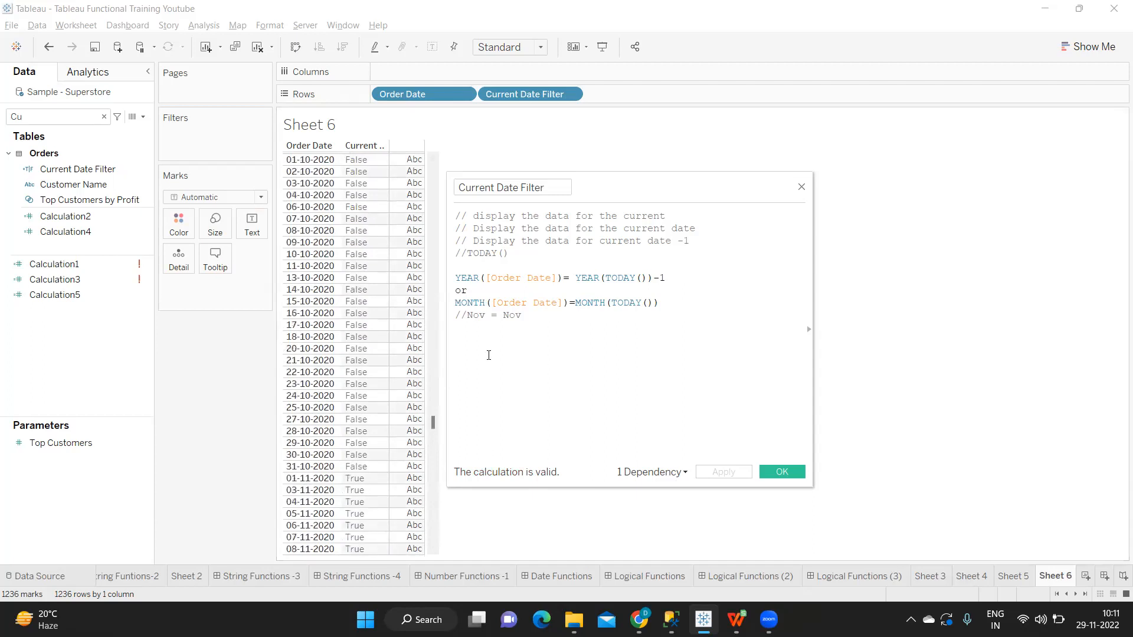
# Step: Put and back in place of or between the year and month comparisons and apply the calculation
pyautogui.doubleClick(465, 291)
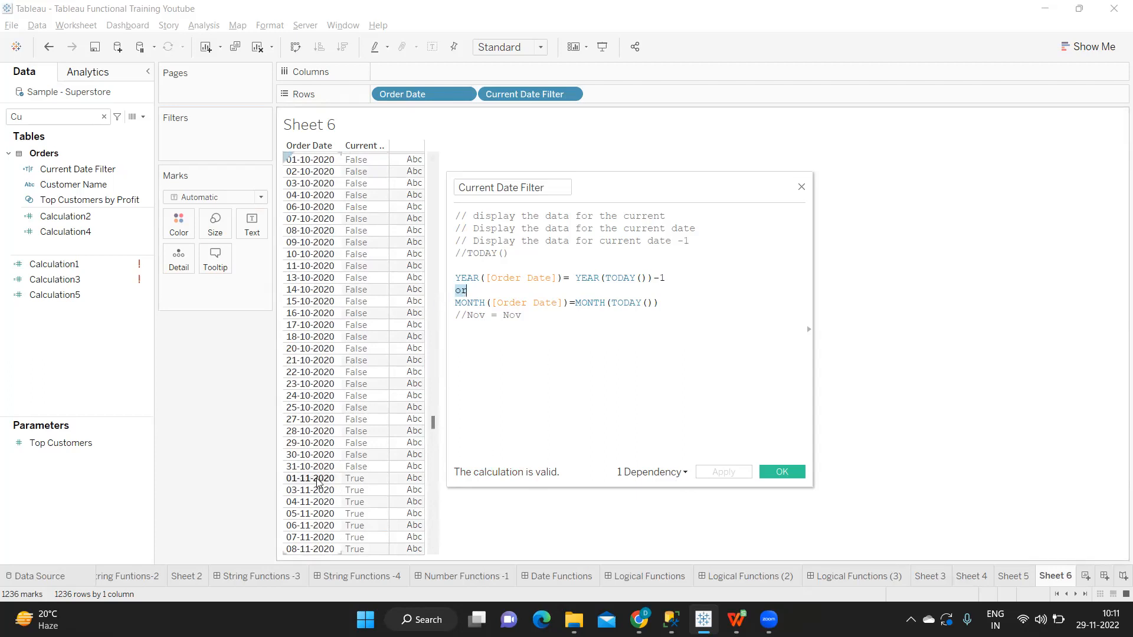
pyautogui.scroll(-15, 324, 483)
pyautogui.scroll(-6, 330, 483)
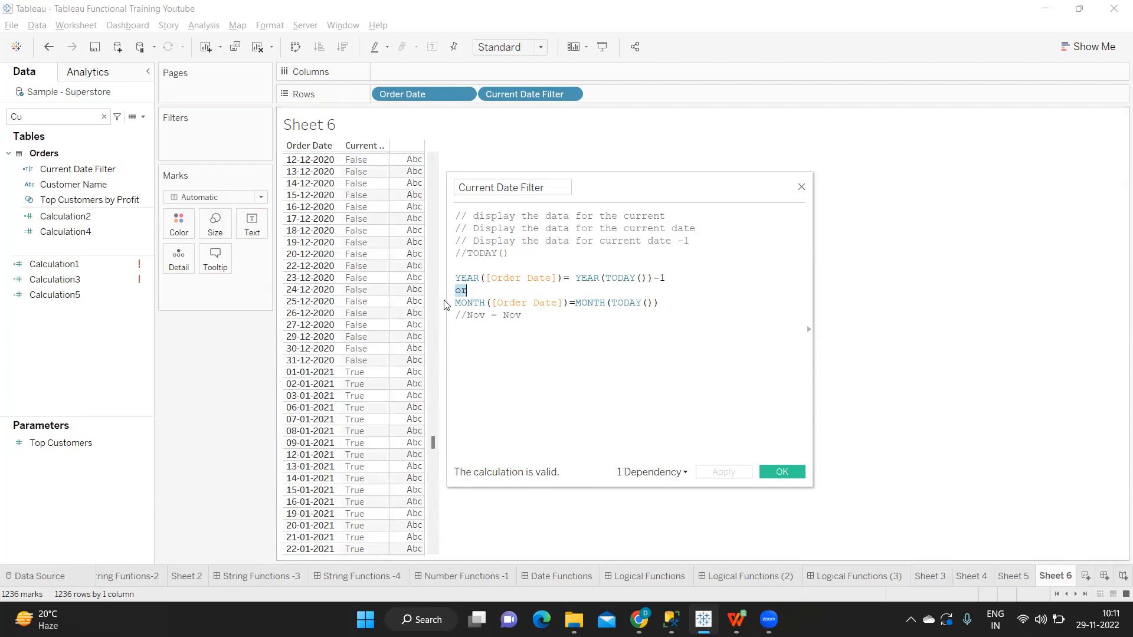
pyautogui.write('and')
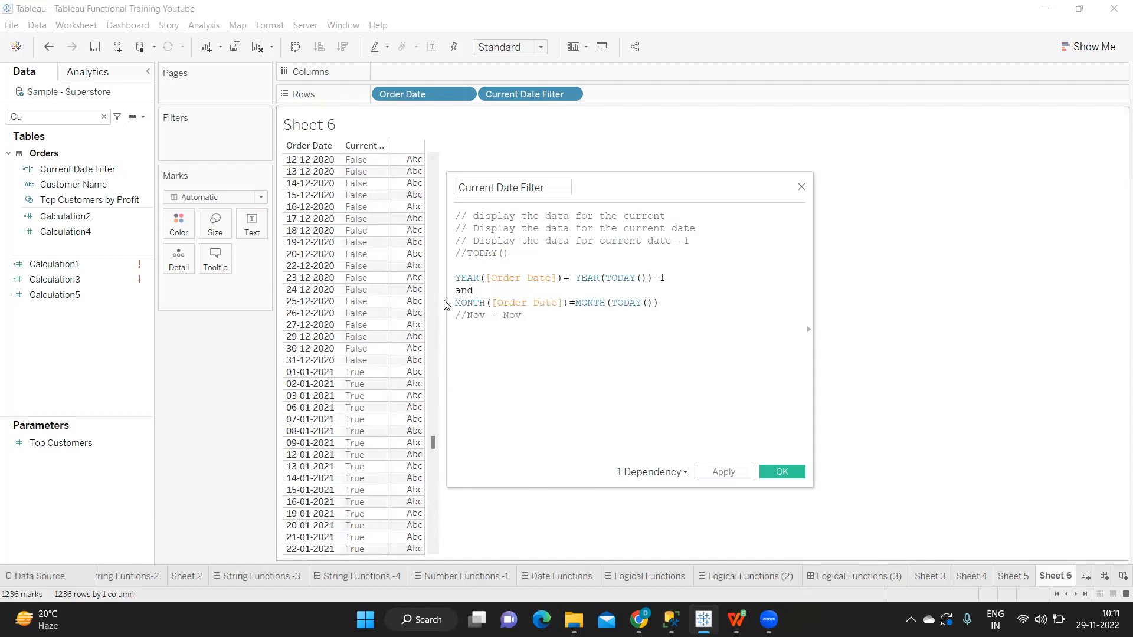
pyautogui.click(721, 473)
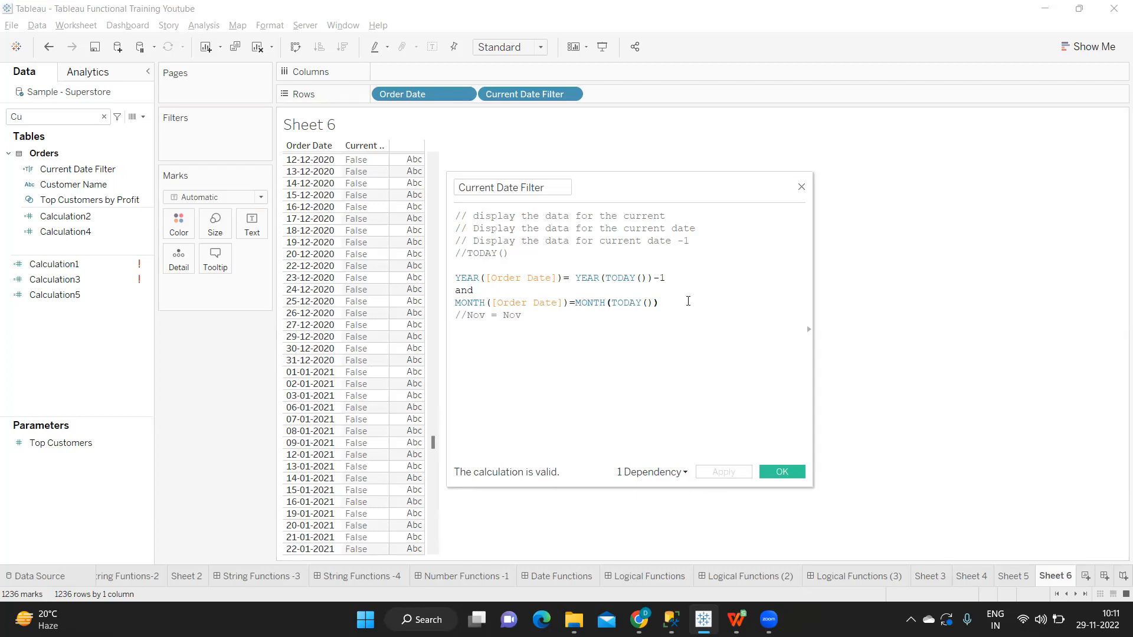
# Step: Add a second and line below the month comparison, with day([Order Date] on the line under it
pyautogui.press('BackSpace')
pyautogui.press('BackSpace')
pyautogui.press('BackSpace')
pyautogui.press('BackSpace')
pyautogui.press('BackSpace')
pyautogui.press('BackSpace')
pyautogui.press('BackSpace')
pyautogui.press('BackSpace')
pyautogui.press('BackSpace')
pyautogui.press('BackSpace')
pyautogui.press('BackSpace')
pyautogui.write('and')
pyautogui.press('Return')
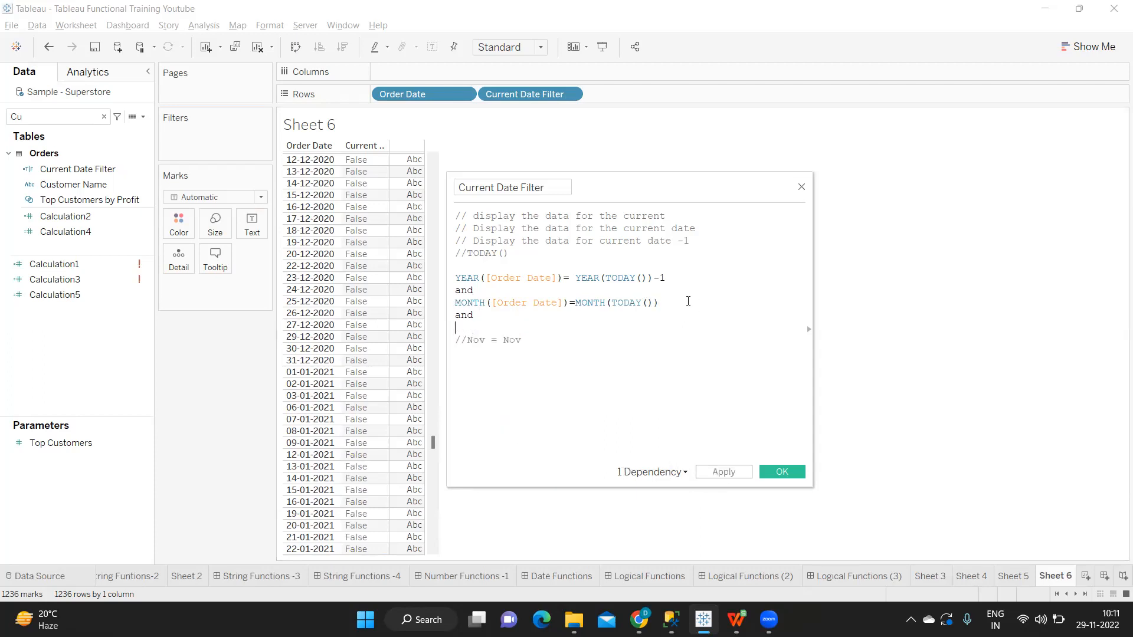
pyautogui.write('day')
pyautogui.click(689, 301)
pyautogui.write(')')
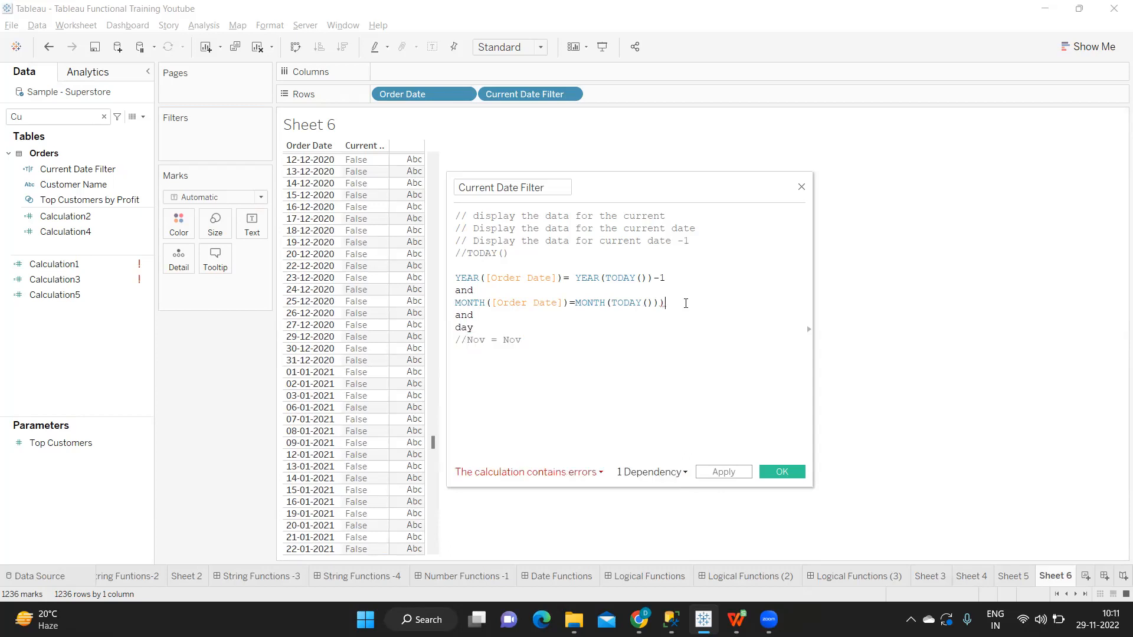
pyautogui.press('BackSpace')
pyautogui.write('([Order Date]')
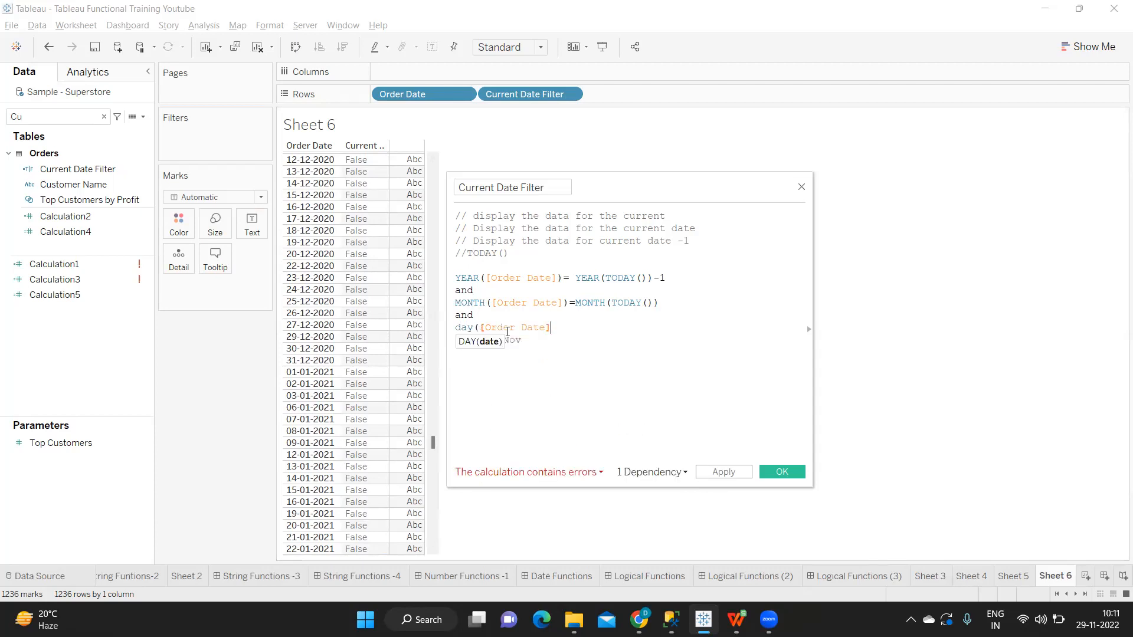
pyautogui.write('day')
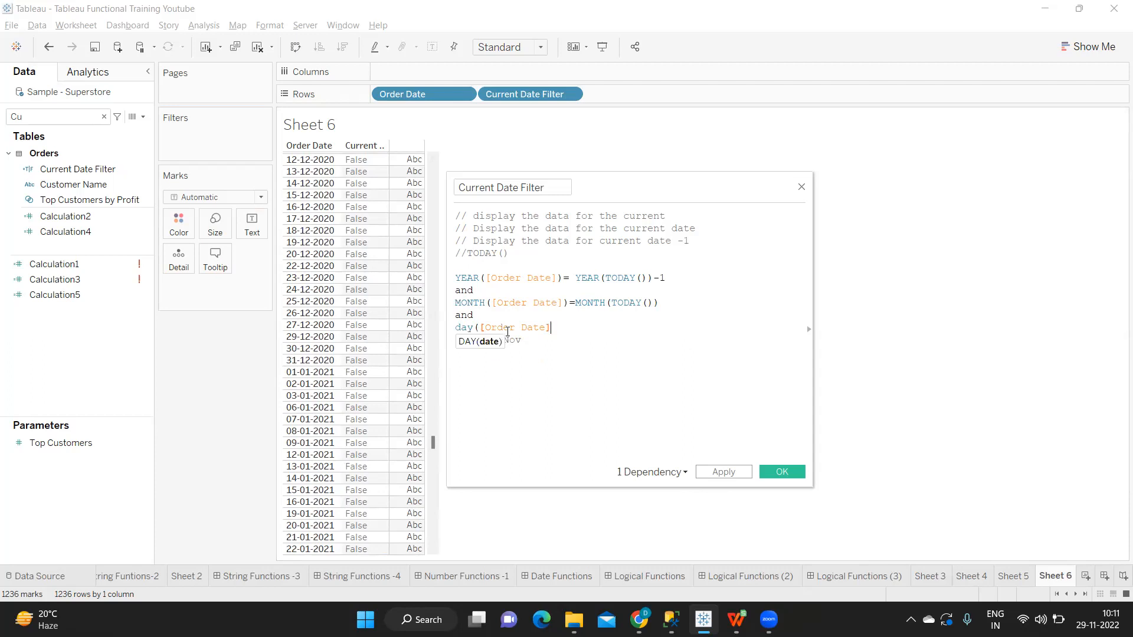
# Step: Complete the day comparison with "= day(TODAY())" after [Order Date]
pyautogui.press('BackSpace')
pyautogui.press('BackSpace')
pyautogui.press('BackSpace')
pyautogui.write('= dy')
pyautogui.press('BackSpace')
pyautogui.write('ay')
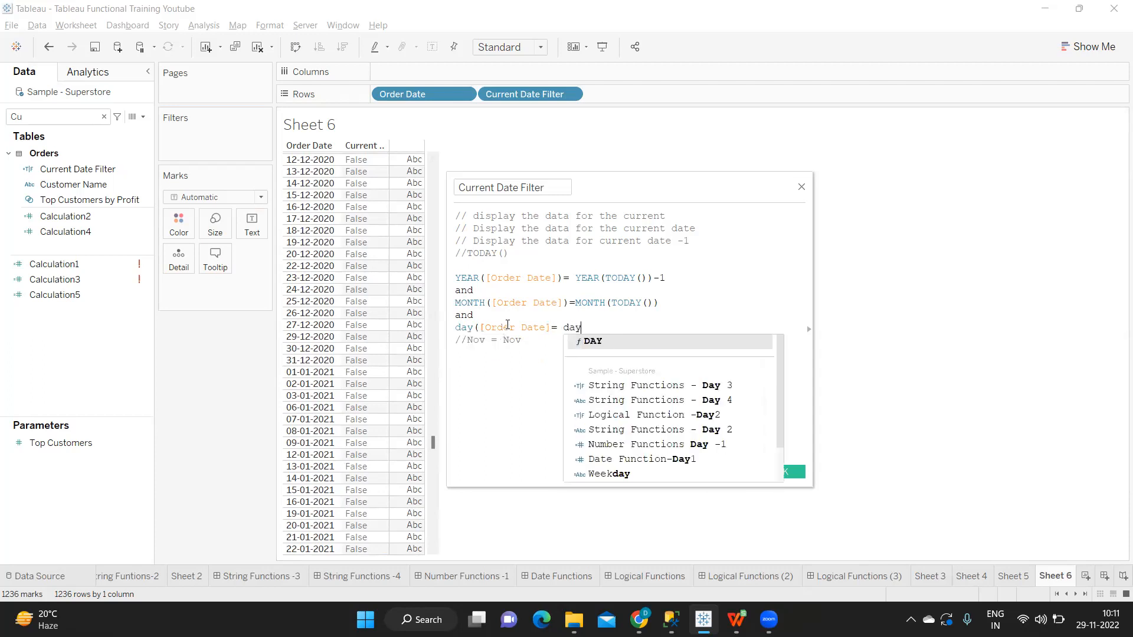
pyautogui.write('(TODAY()')
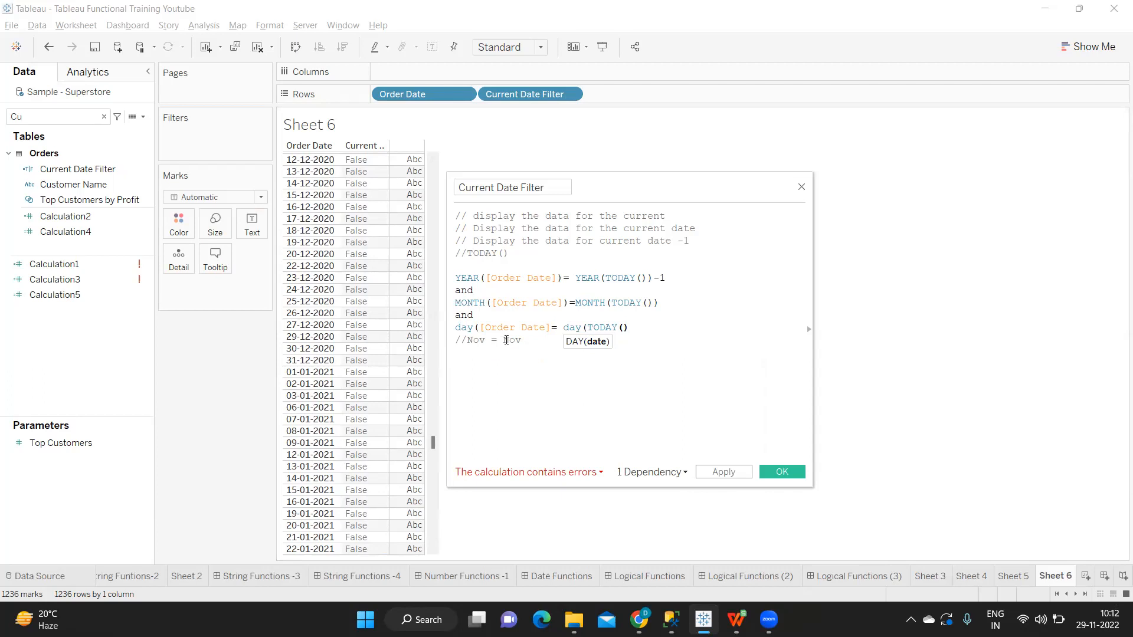
pyautogui.write(')')
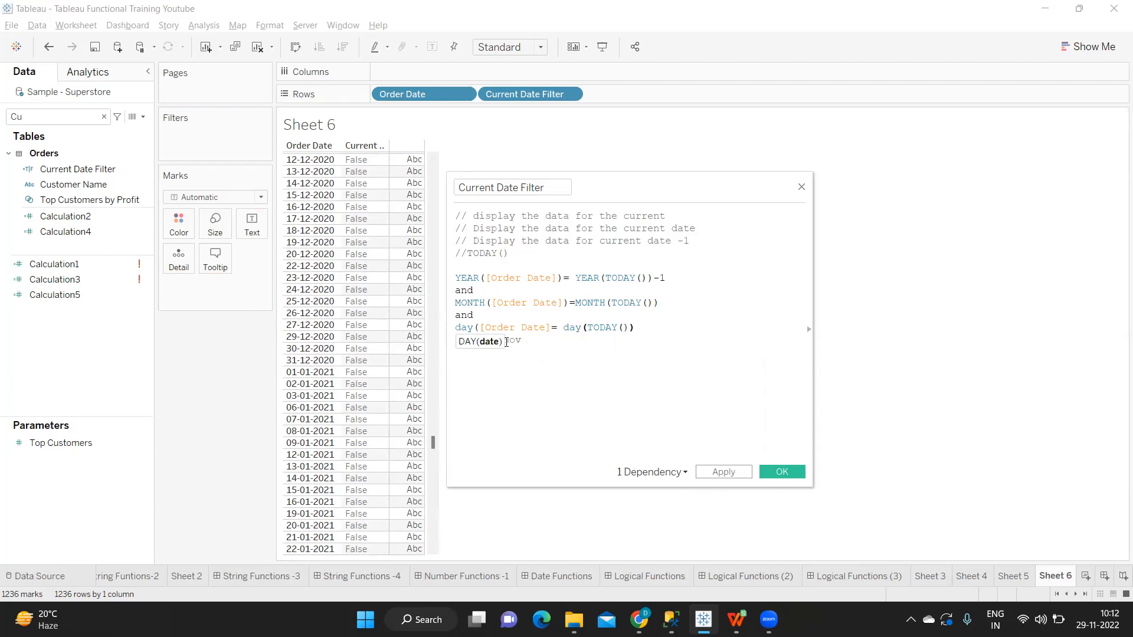
# Step: Add the missing closing parenthesis after [Order Date] in the day comparison and apply the calculation
pyautogui.click(501, 353)
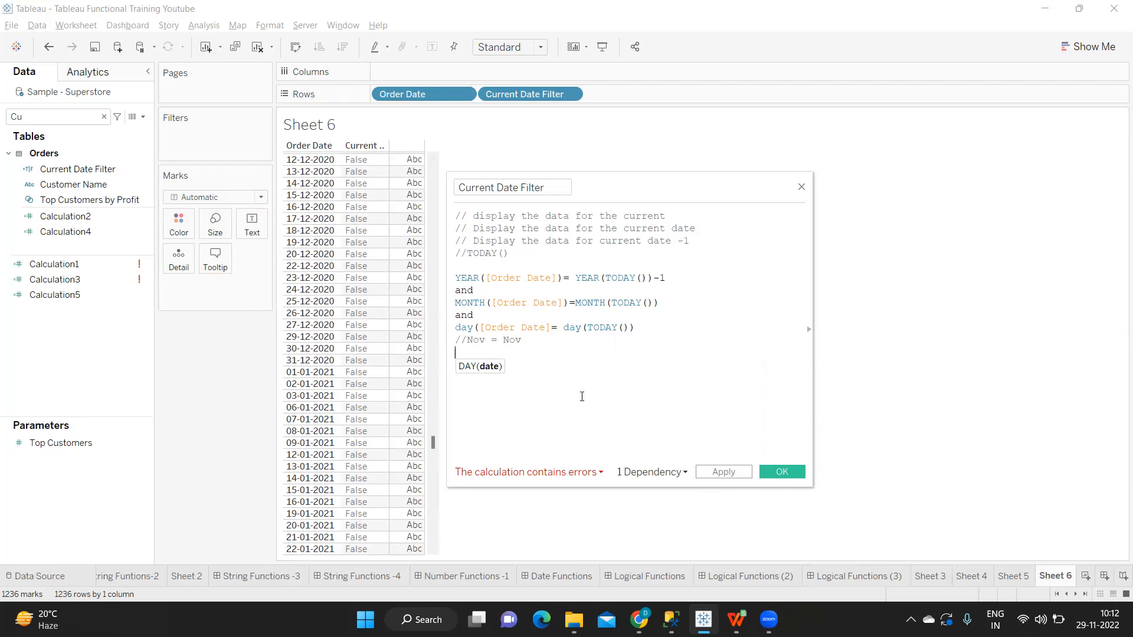
pyautogui.click(552, 329)
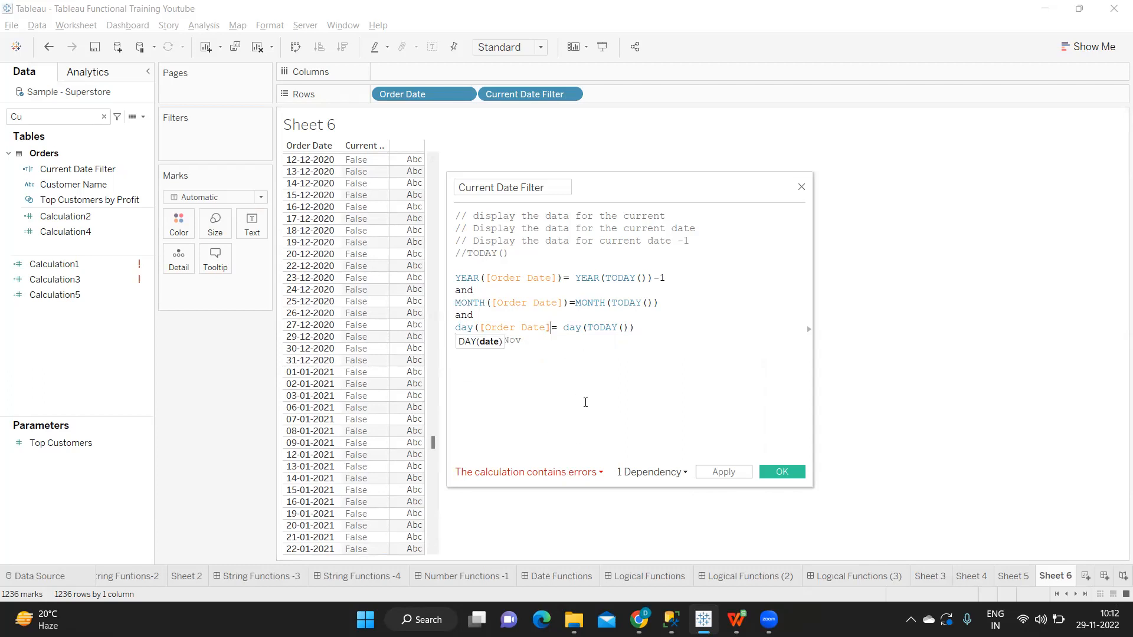
pyautogui.write(')')
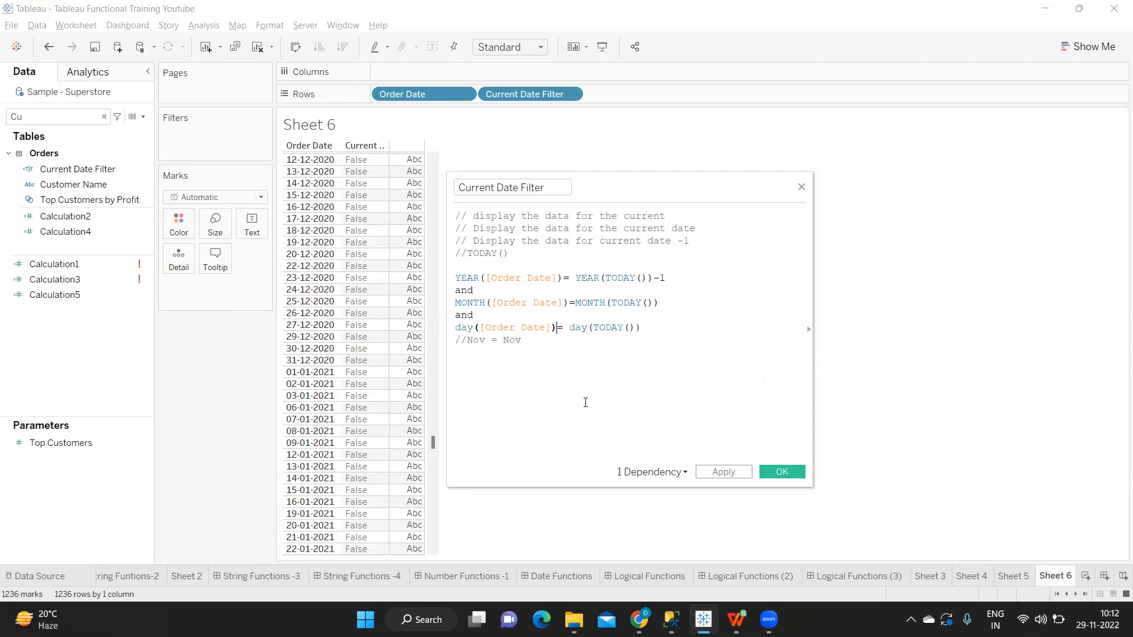
pyautogui.click(584, 398)
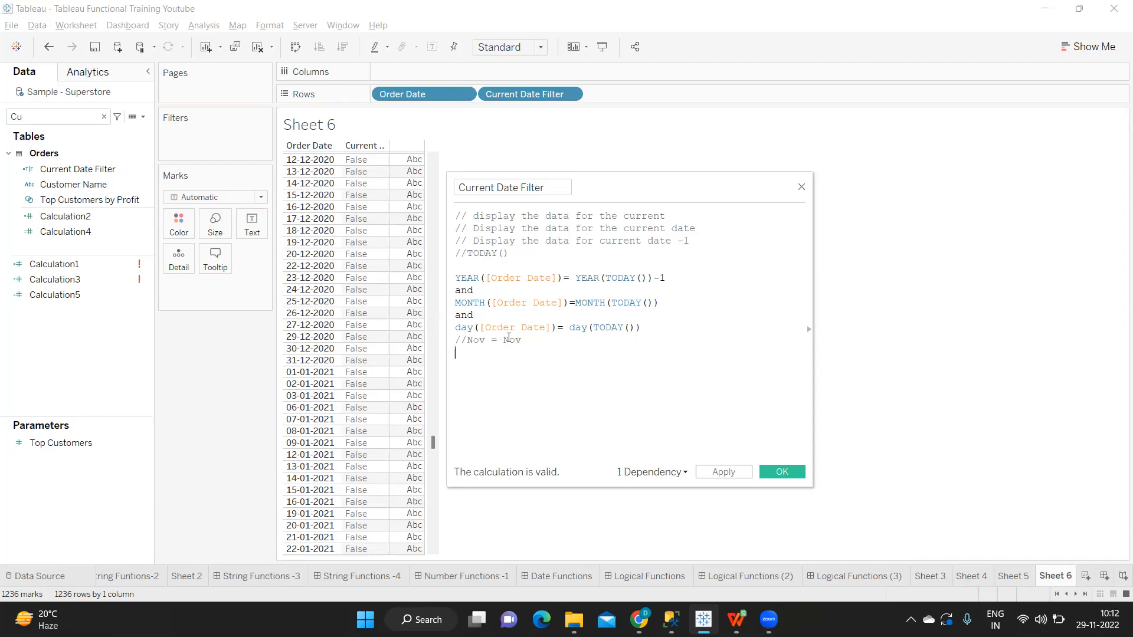
pyautogui.moveTo(456, 279); pyautogui.dragTo(669, 282)
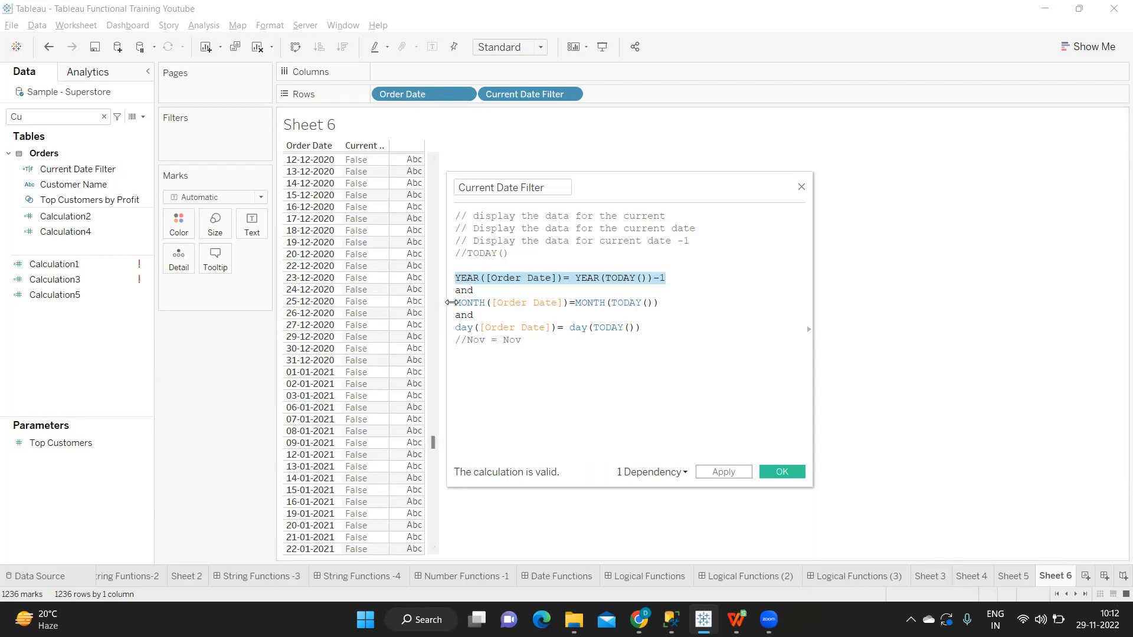
pyautogui.moveTo(456, 302); pyautogui.dragTo(653, 305)
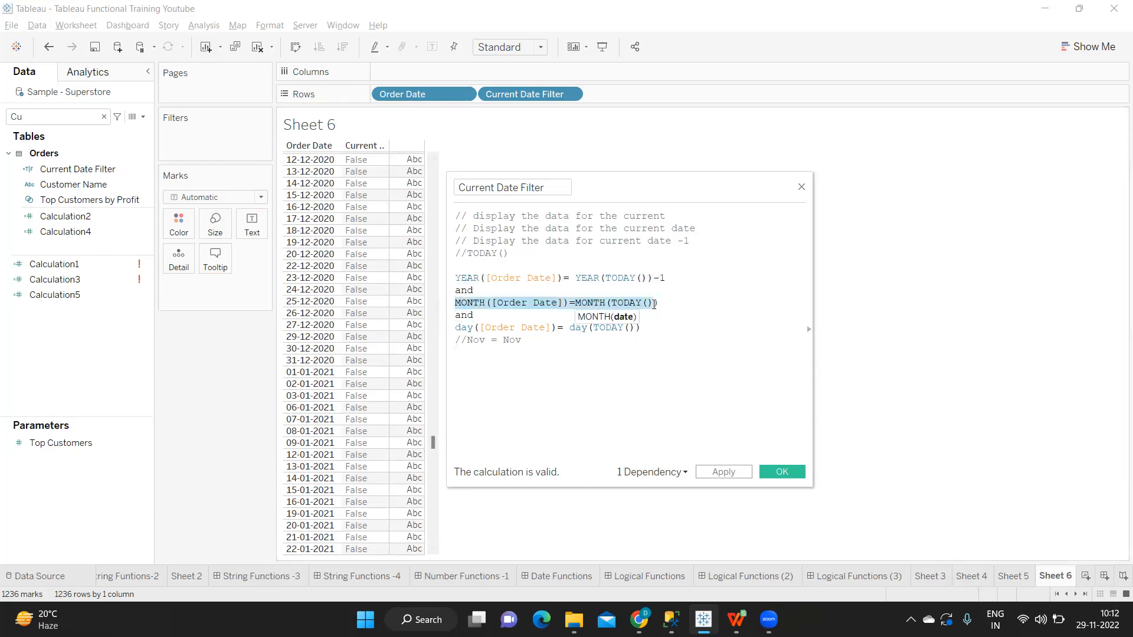
pyautogui.moveTo(458, 328); pyautogui.dragTo(646, 331)
pyautogui.click(711, 475)
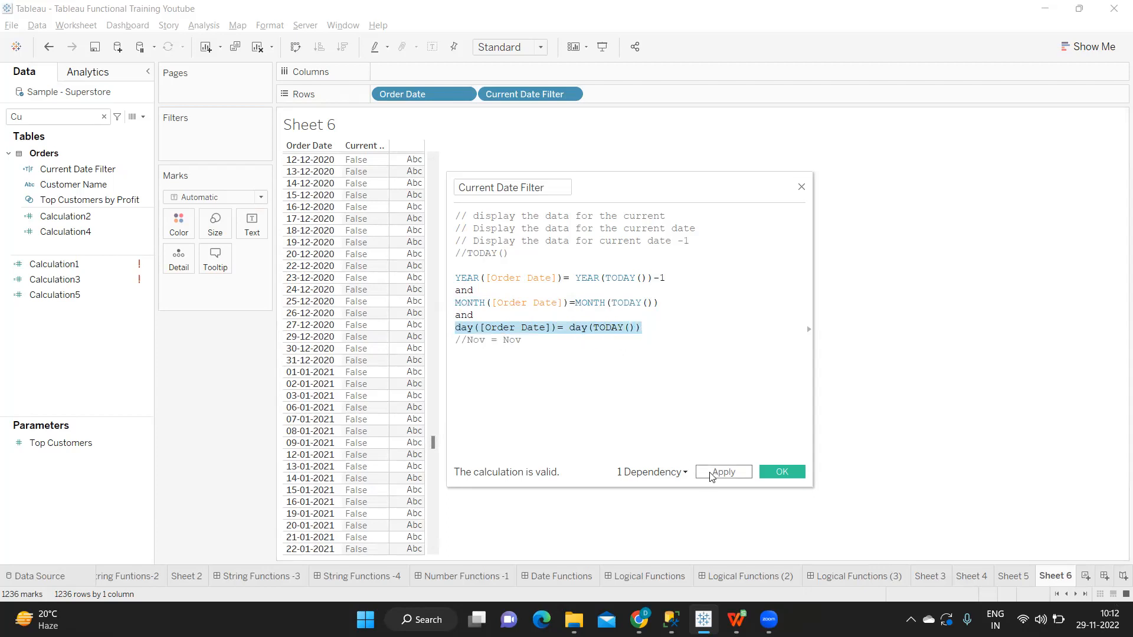
# Step: Check the Current Date Filter values through December 2021 and compare the 29-11-2021 row with the year, month and day conditions
pyautogui.scroll(-15, 353, 434)
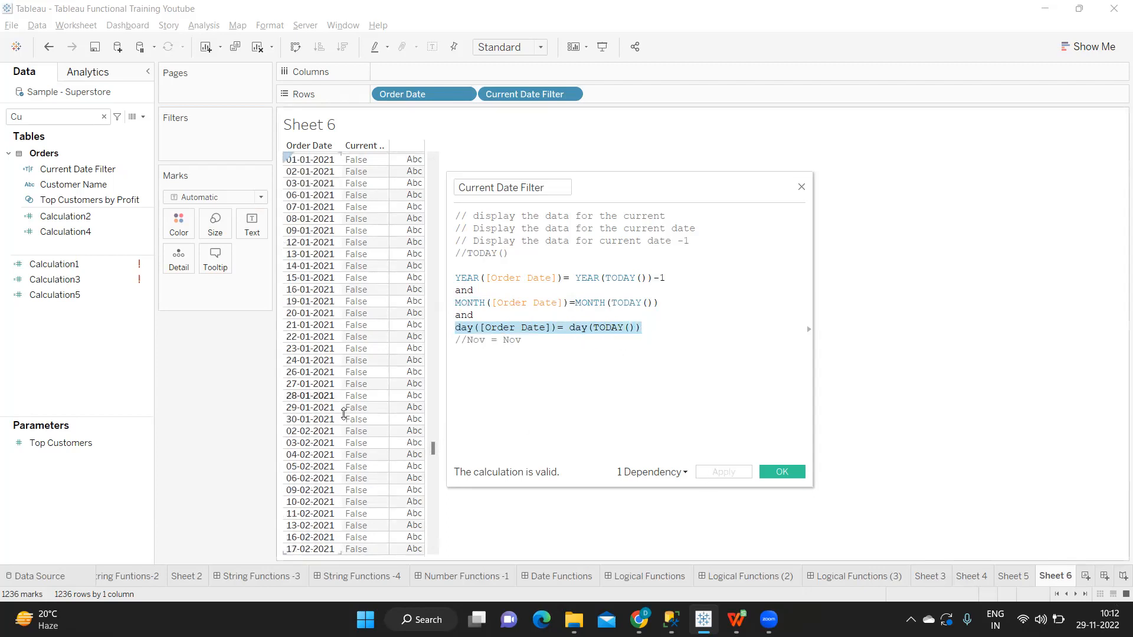
pyautogui.scroll(-18, 353, 432)
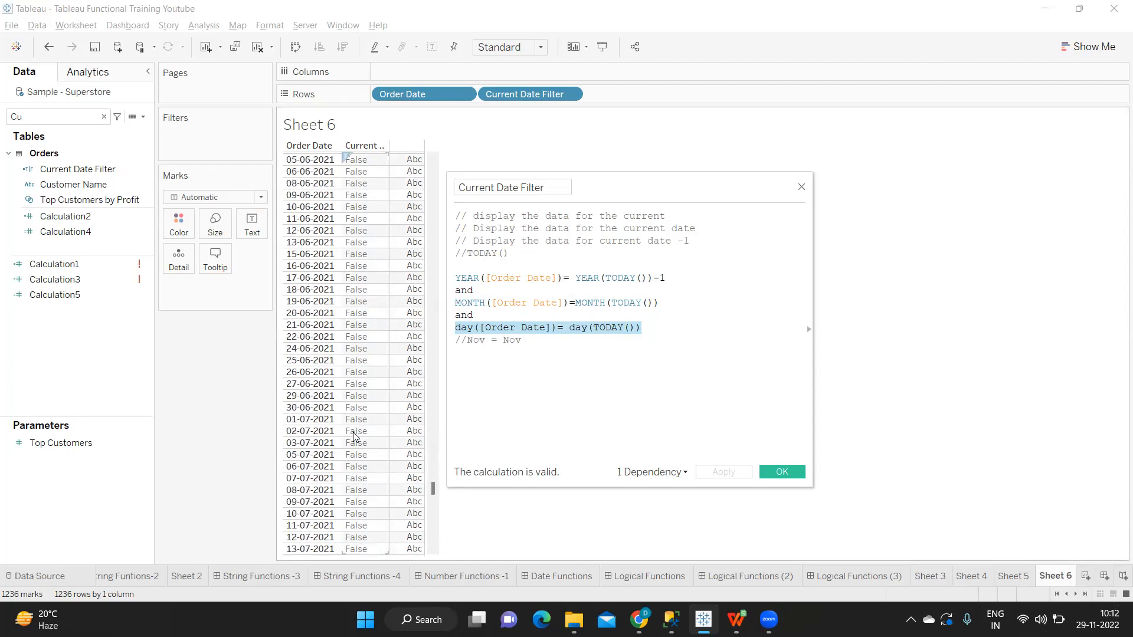
pyautogui.scroll(-20, 352, 432)
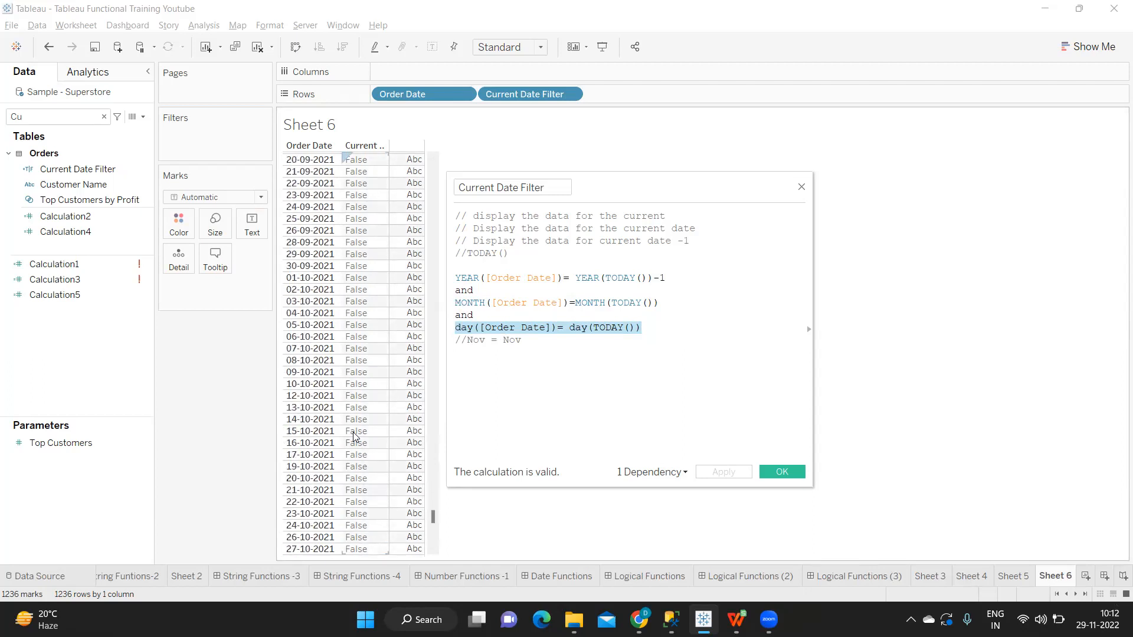
pyautogui.scroll(-4, 353, 432)
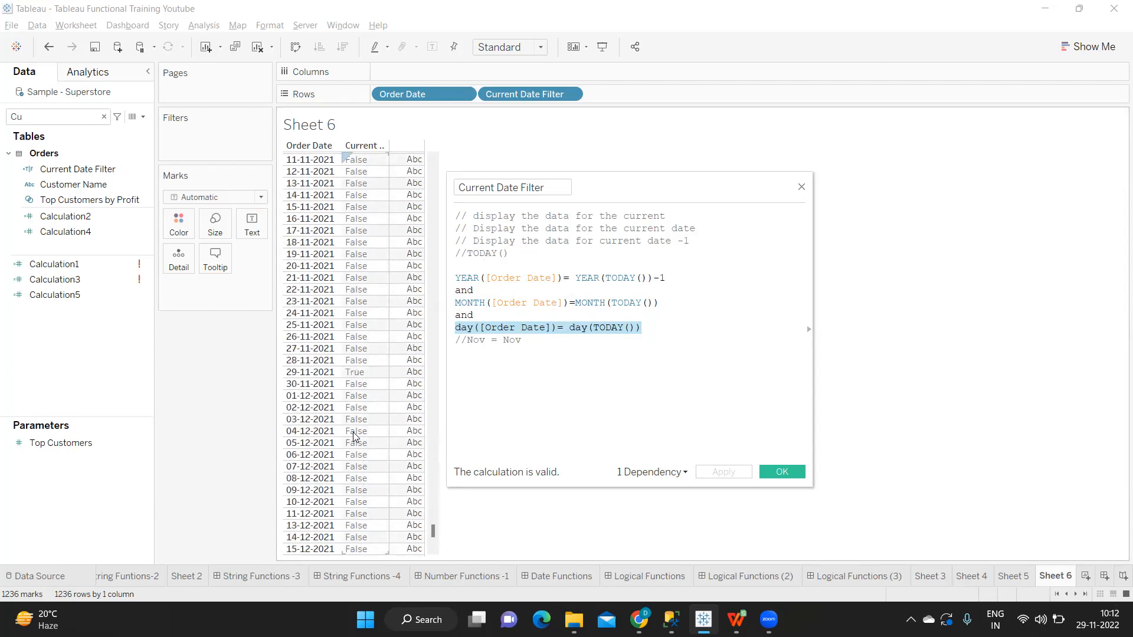
pyautogui.scroll(-5, 353, 432)
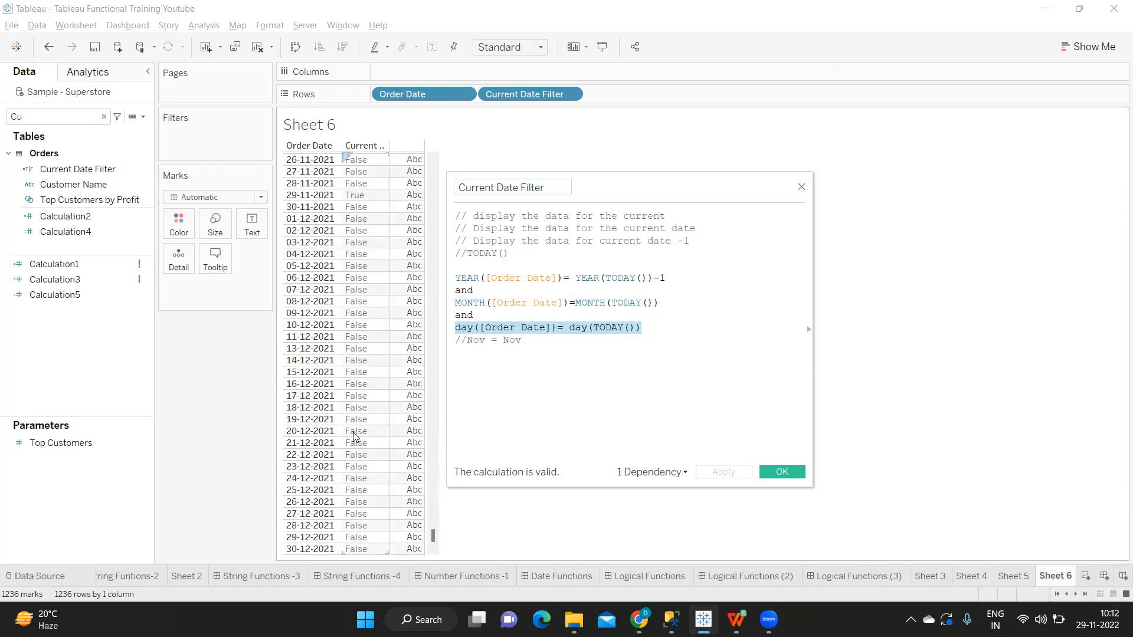
pyautogui.scroll(1, 317, 303)
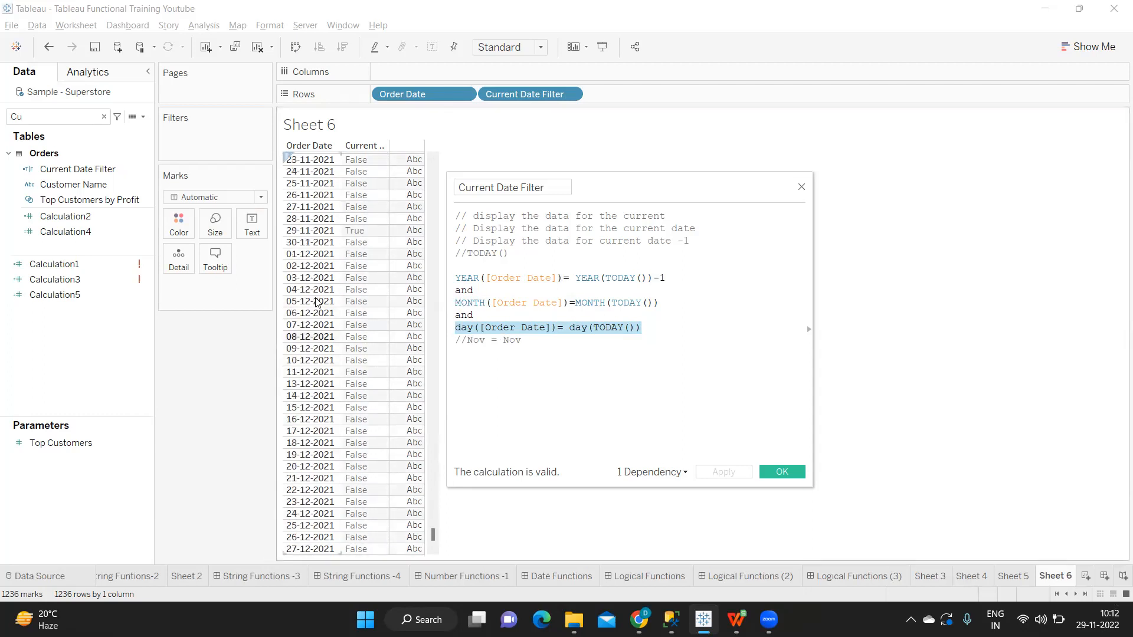
pyautogui.click(353, 232)
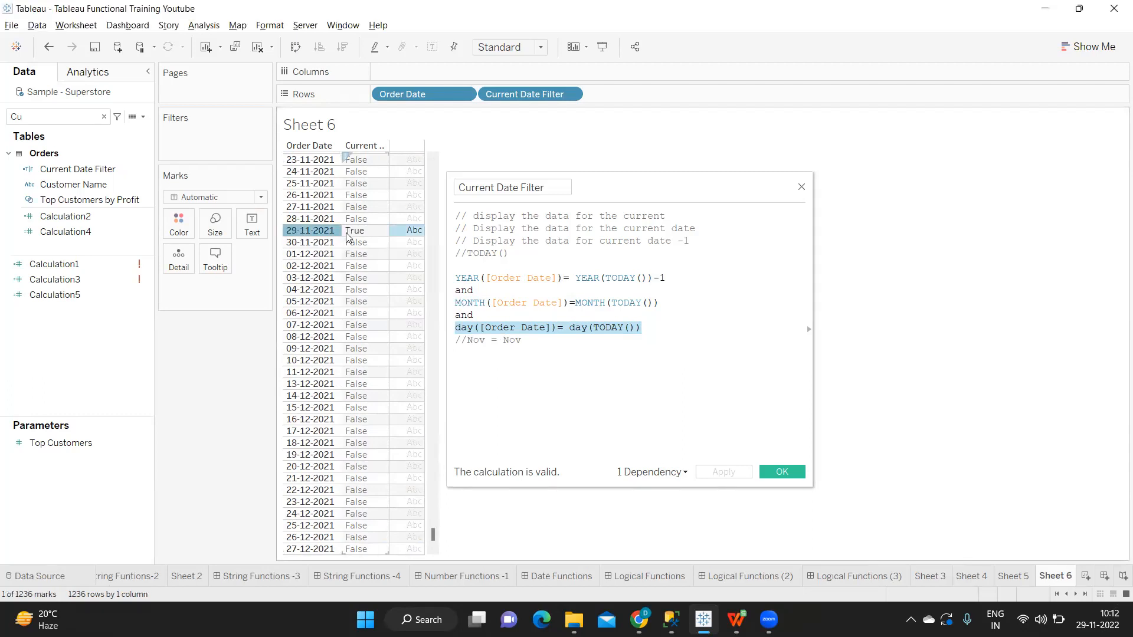
pyautogui.click(534, 328)
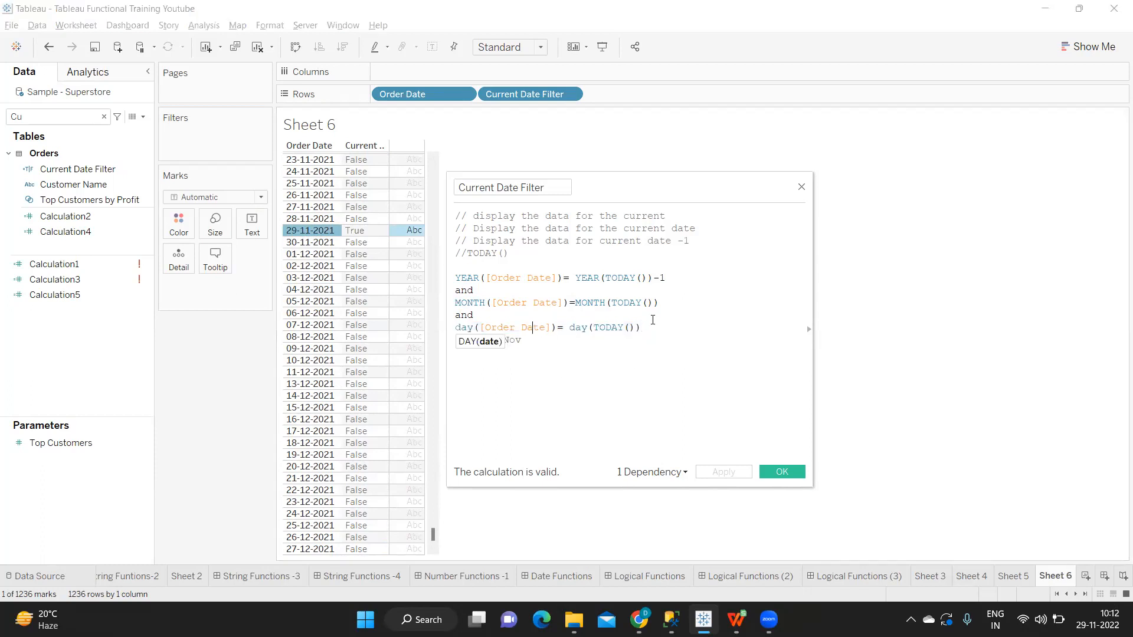
pyautogui.moveTo(650, 328); pyautogui.dragTo(454, 282)
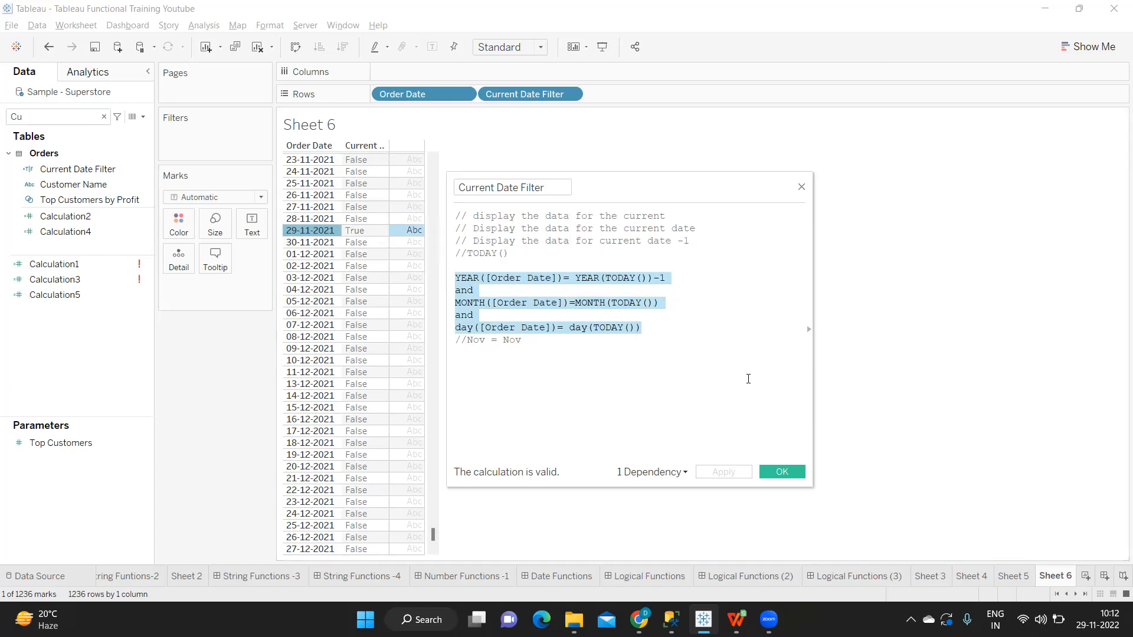
# Step: Add the comment line "//Sales on Previous Year same day" below the //TODAY() comment in the calculation
pyautogui.click(528, 258)
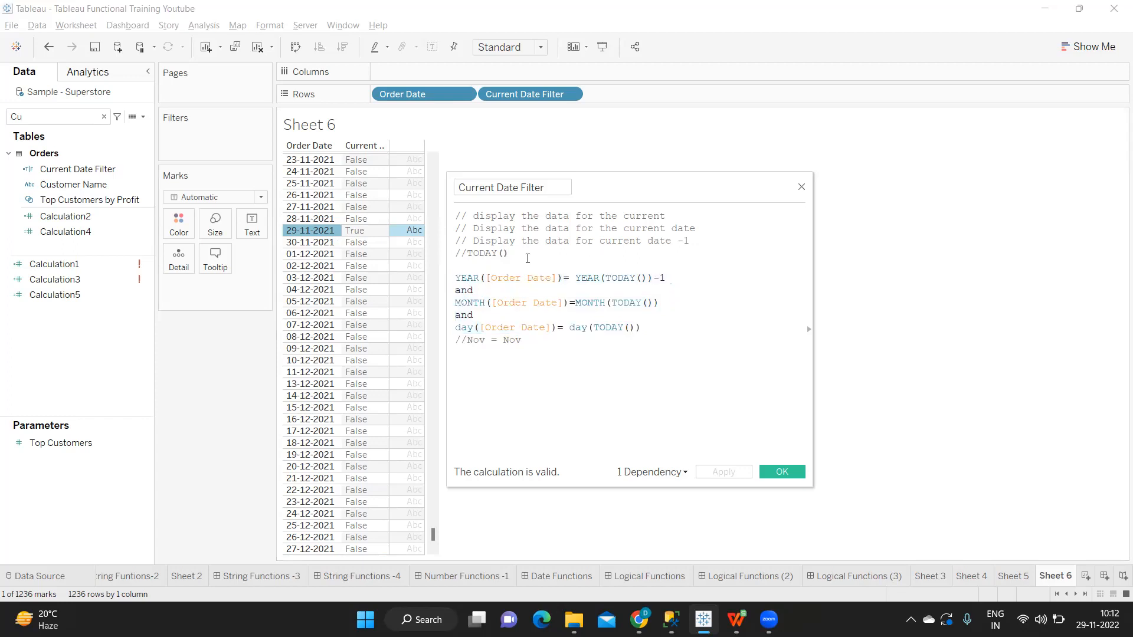
pyautogui.press('Return')
pyautogui.write('//')
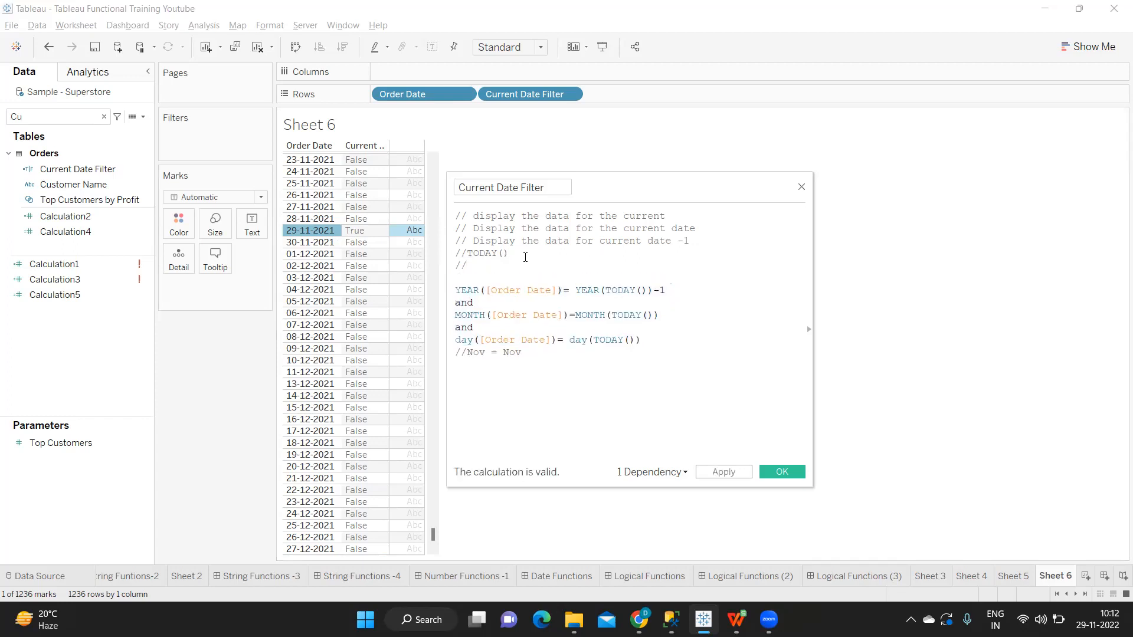
pyautogui.write('Sales on ')
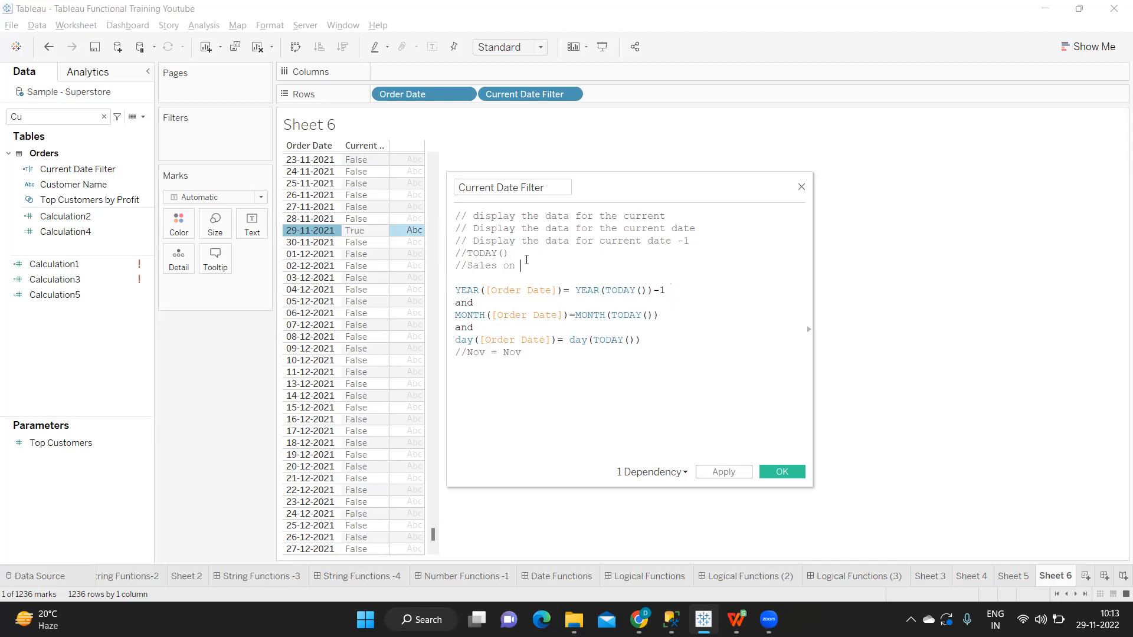
pyautogui.write('Previous')
pyautogui.press('BackSpace')
pyautogui.write('us Year same day')
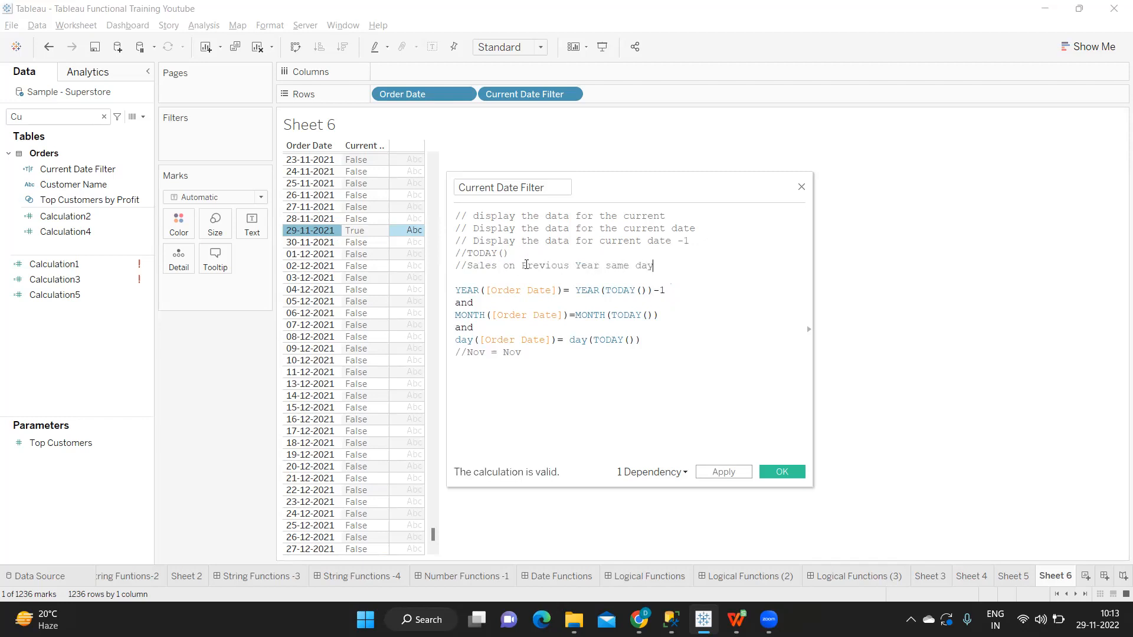
# Step: Review the year, month and day conditions against the 29-11-2021 row, and apply and close the calculation
pyautogui.moveTo(541, 355); pyautogui.dragTo(456, 291)
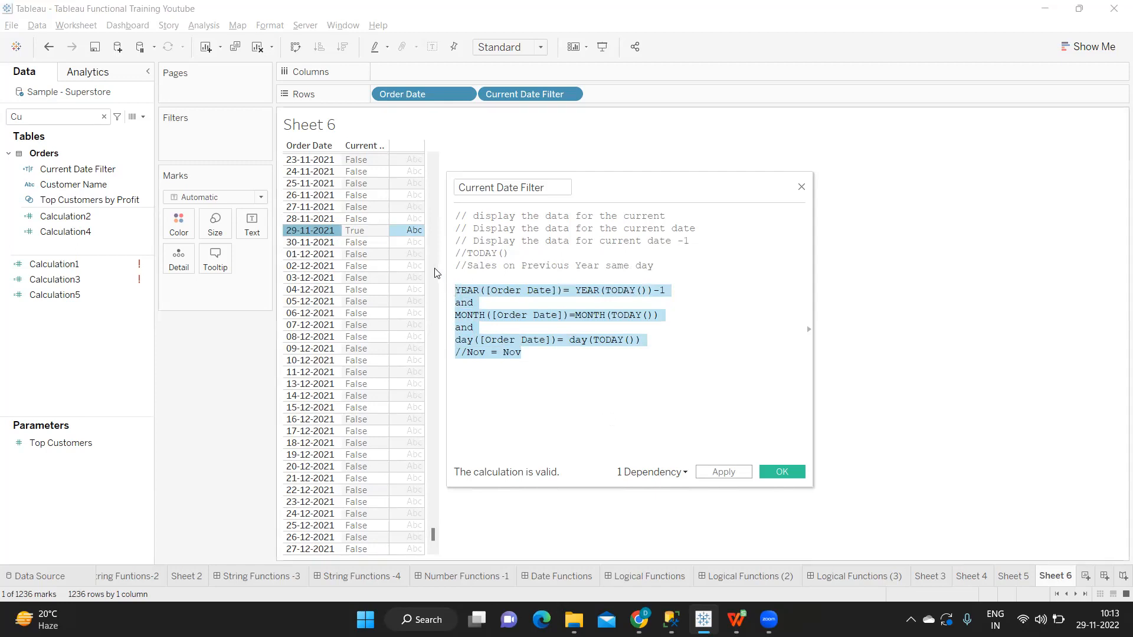
pyautogui.moveTo(307, 231)
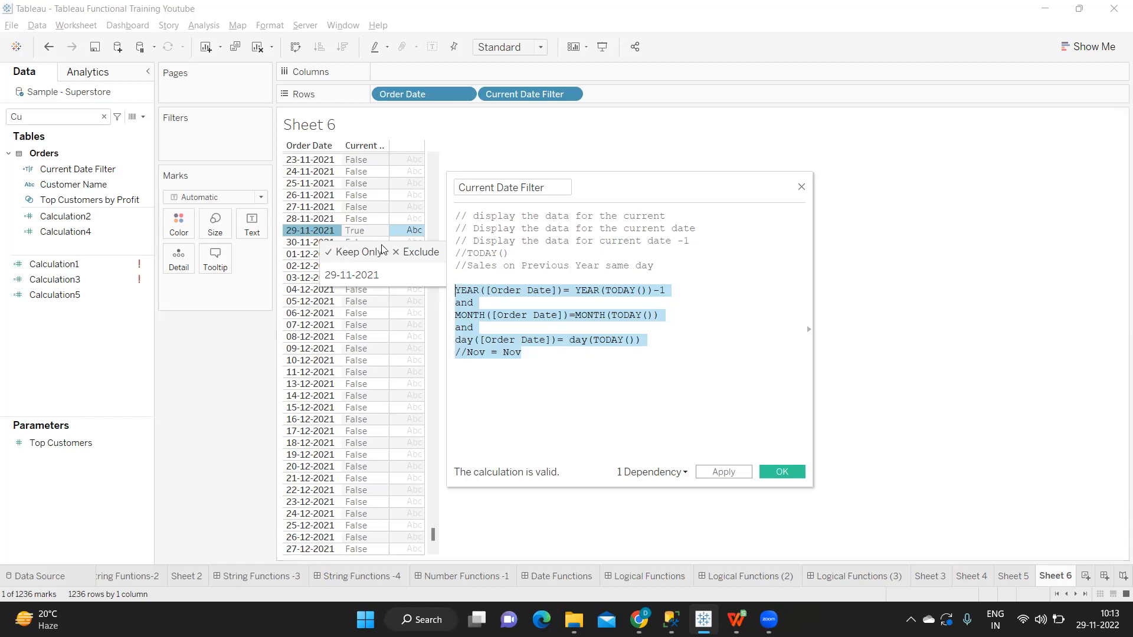
pyautogui.click(526, 370)
pyautogui.moveTo(660, 345); pyautogui.dragTo(450, 292)
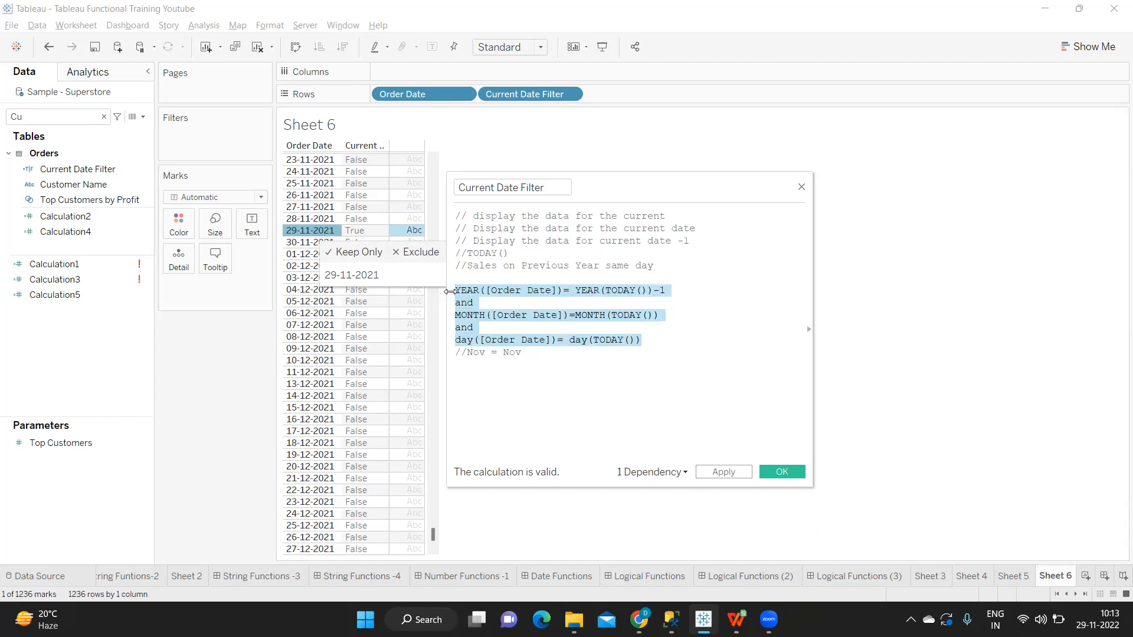
pyautogui.click(464, 276)
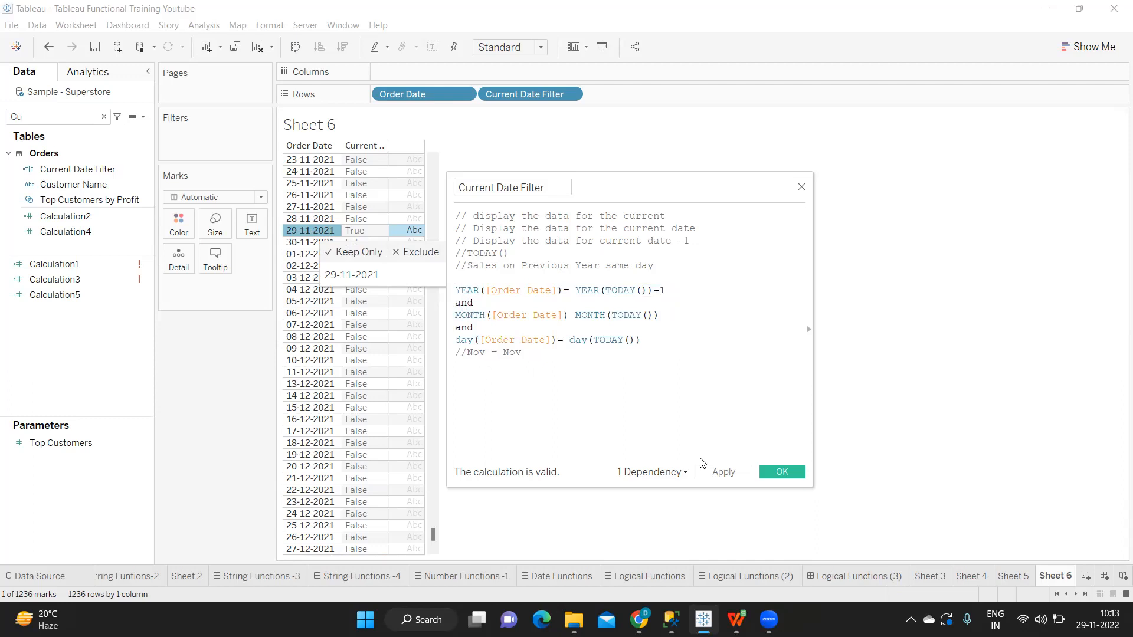
pyautogui.click(732, 476)
pyautogui.click(774, 472)
# Step: Try filtering the sheet by Current Date Filter with only True selected, and remove the filter again
pyautogui.moveTo(89, 169); pyautogui.dragTo(192, 136)
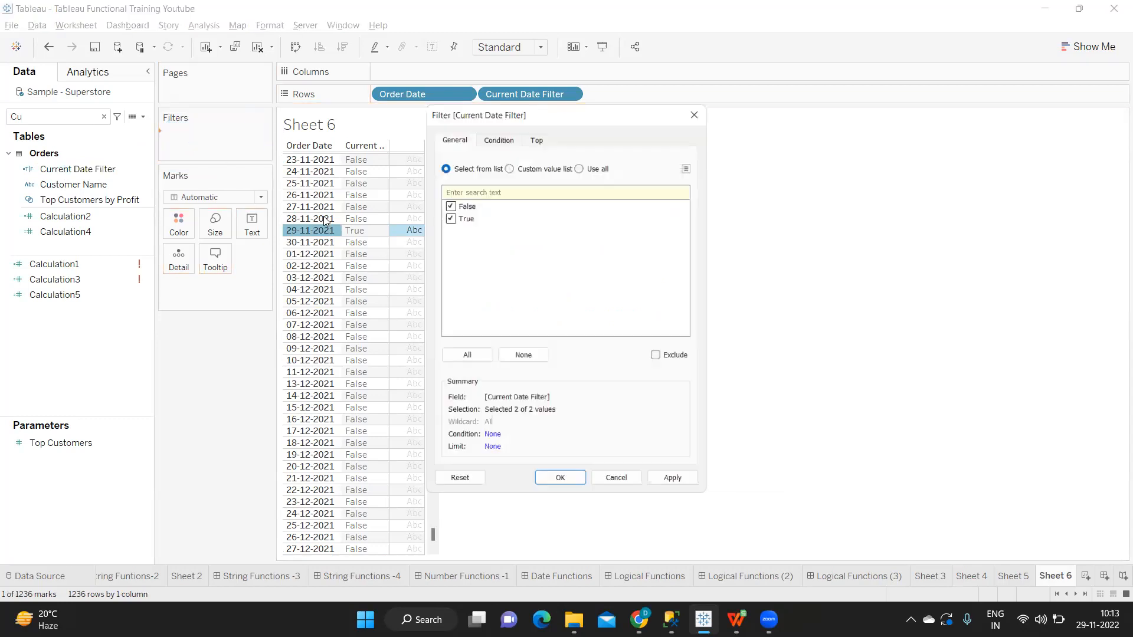
pyautogui.click(445, 215)
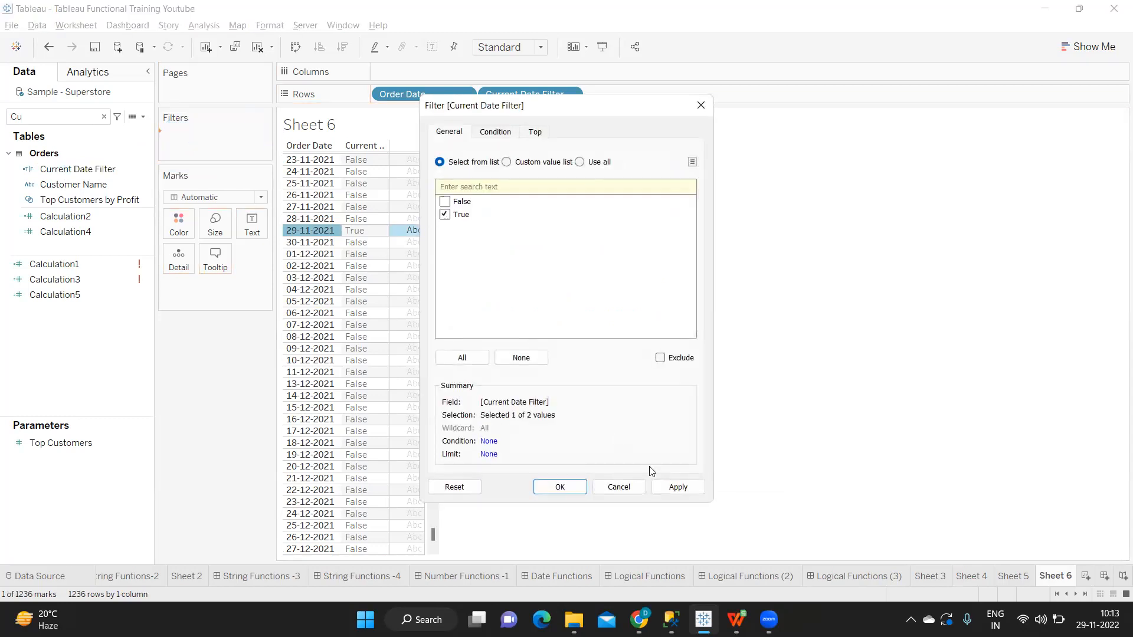
pyautogui.click(679, 487)
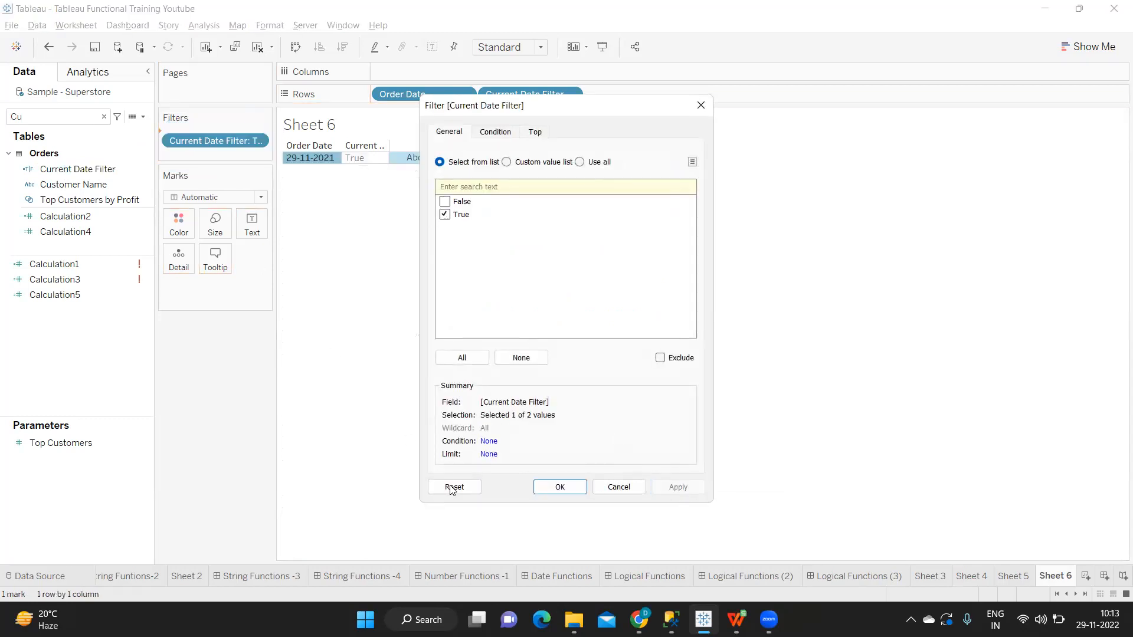
pyautogui.click(554, 487)
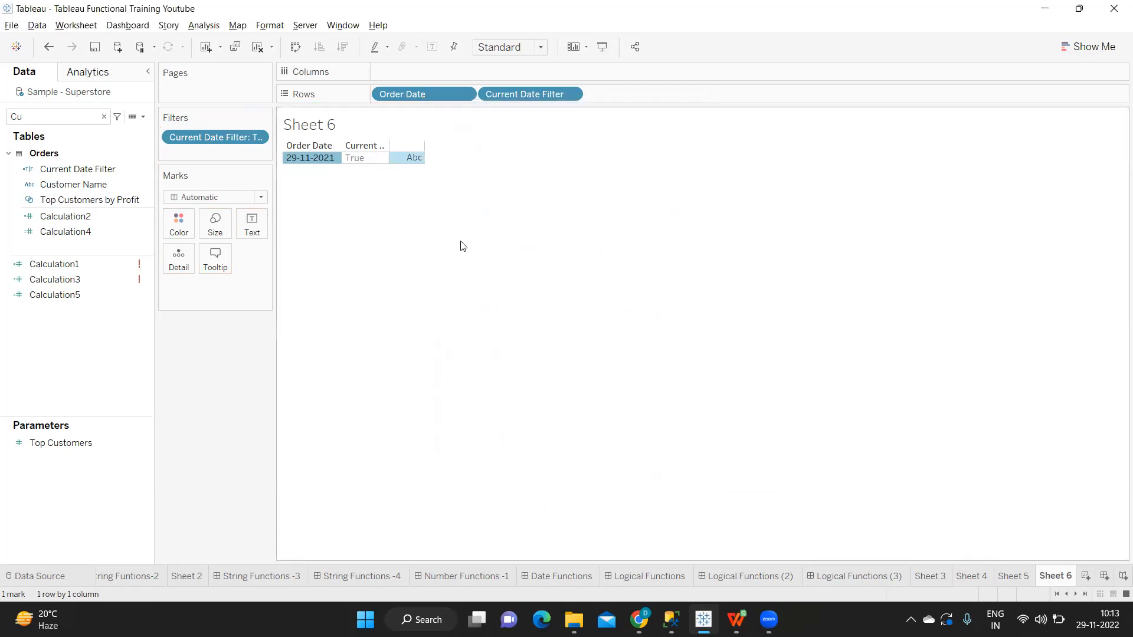
pyautogui.moveTo(253, 137); pyautogui.dragTo(213, 369)
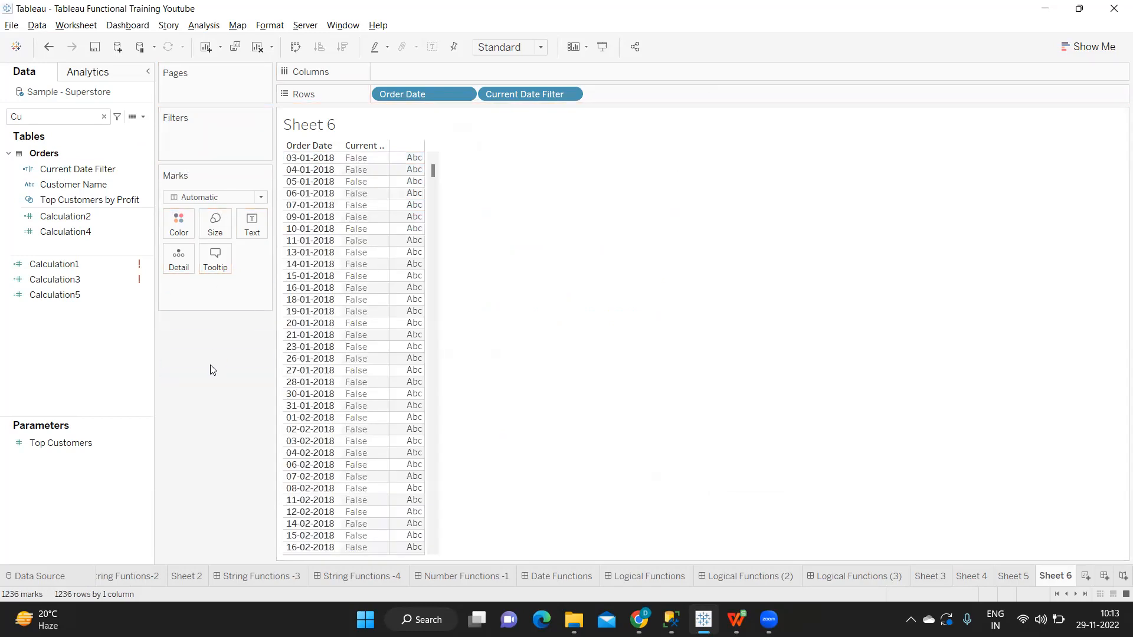
# Step: Look through the unfiltered 2018 order dates and check today's date in the system calendar
pyautogui.moveTo(411, 481)
pyautogui.scroll(-10, 409, 483)
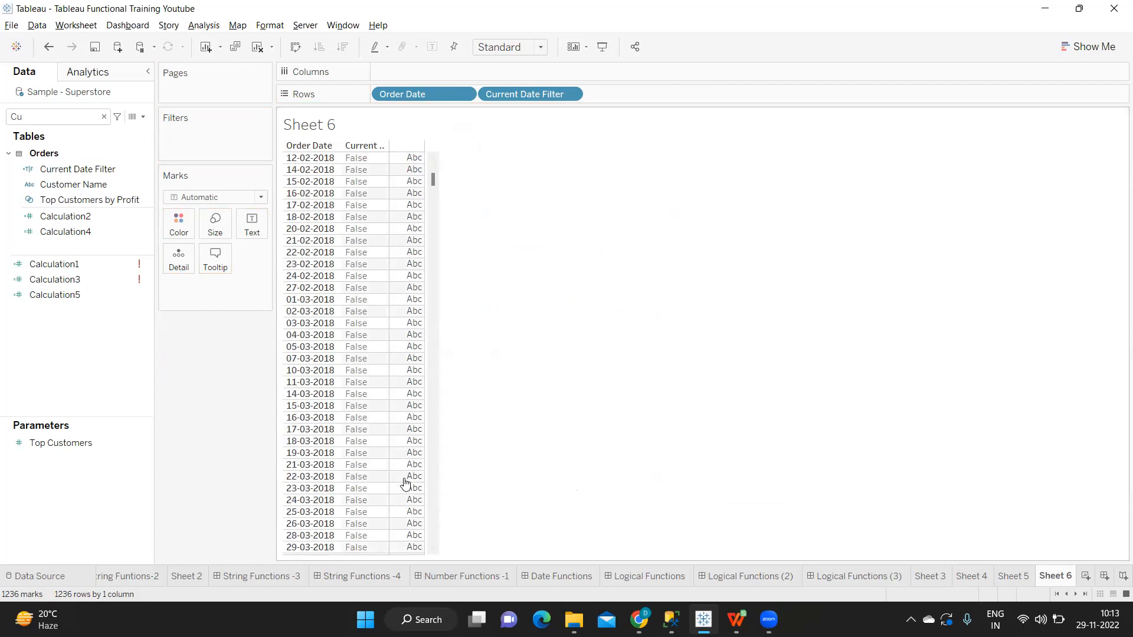
pyautogui.scroll(-7, 405, 484)
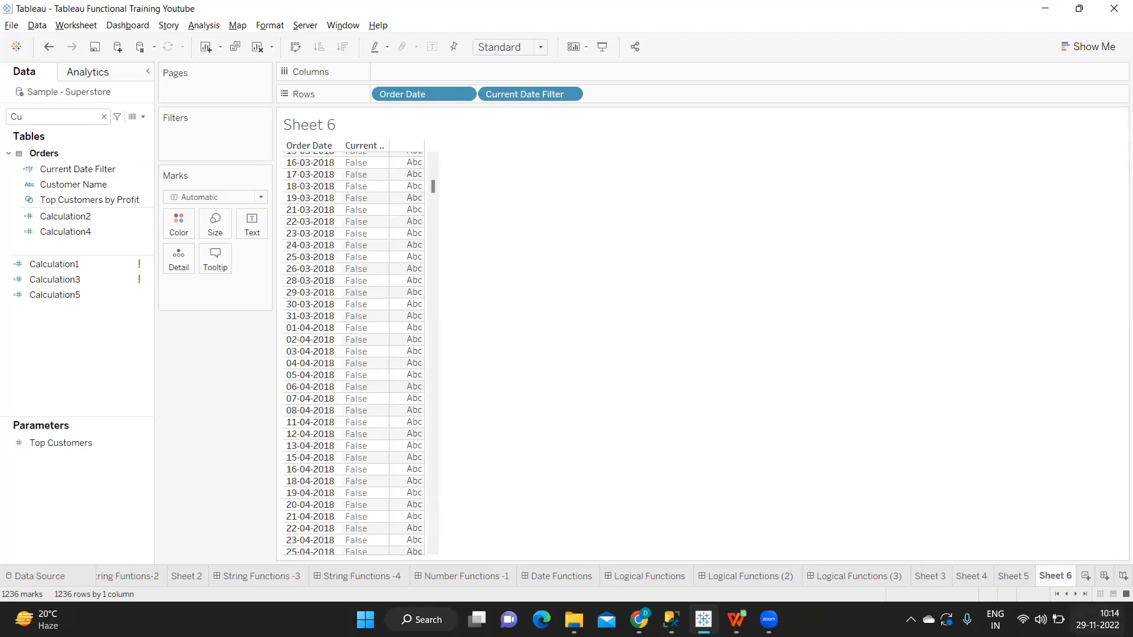
pyautogui.click(1096, 619)
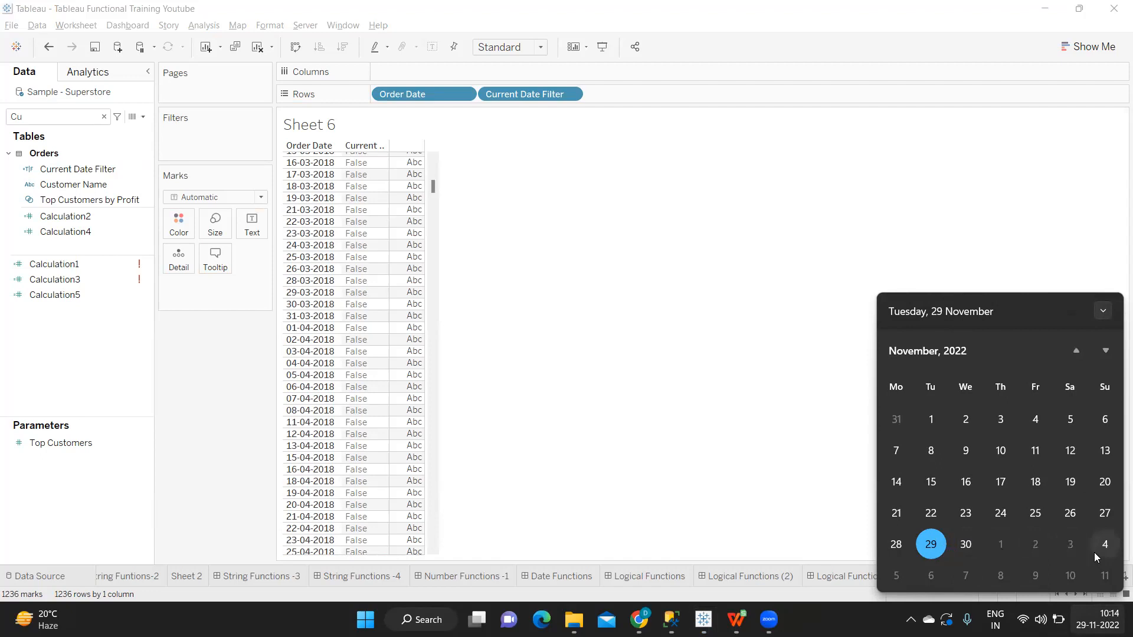
# Step: Reopen the Current Date Filter calculated field for editing
pyautogui.click(76, 232)
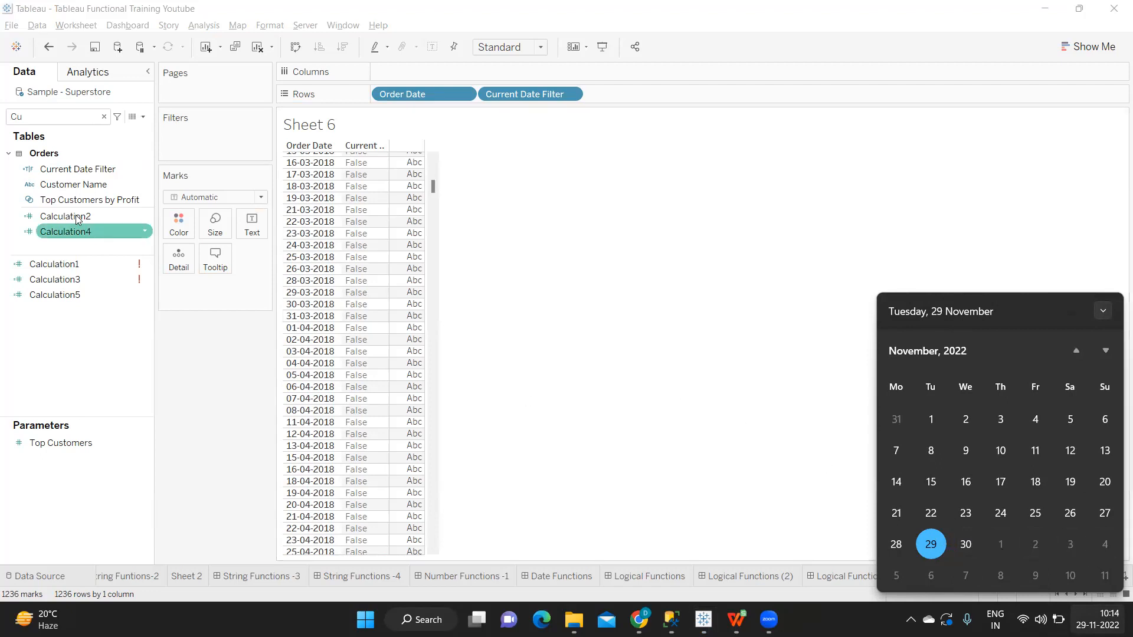
pyautogui.click(147, 169)
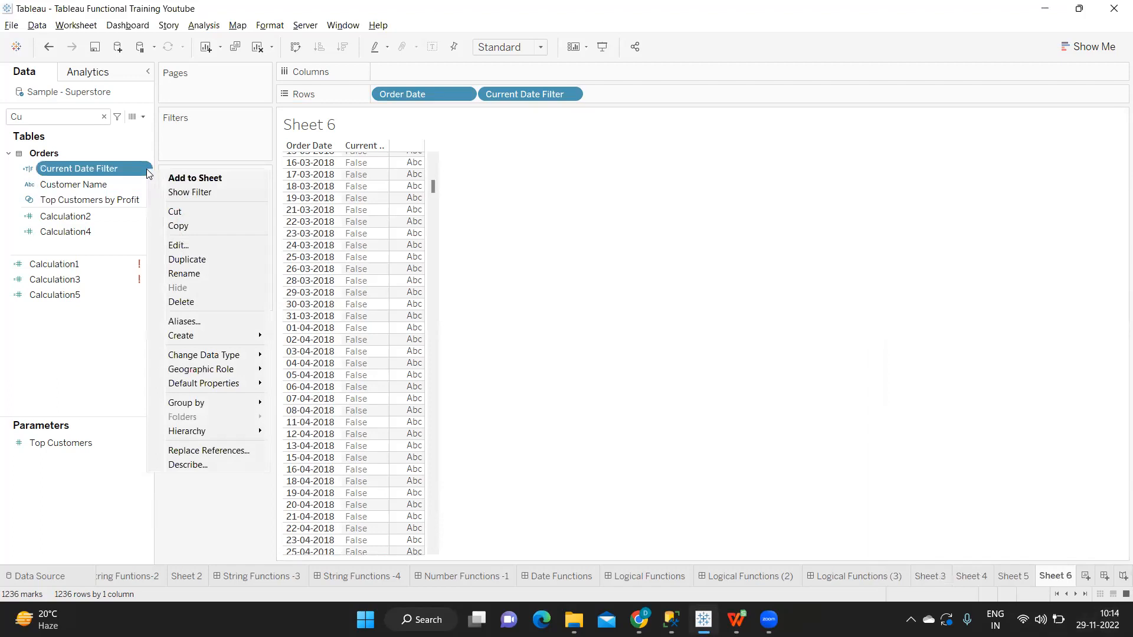
pyautogui.click(196, 240)
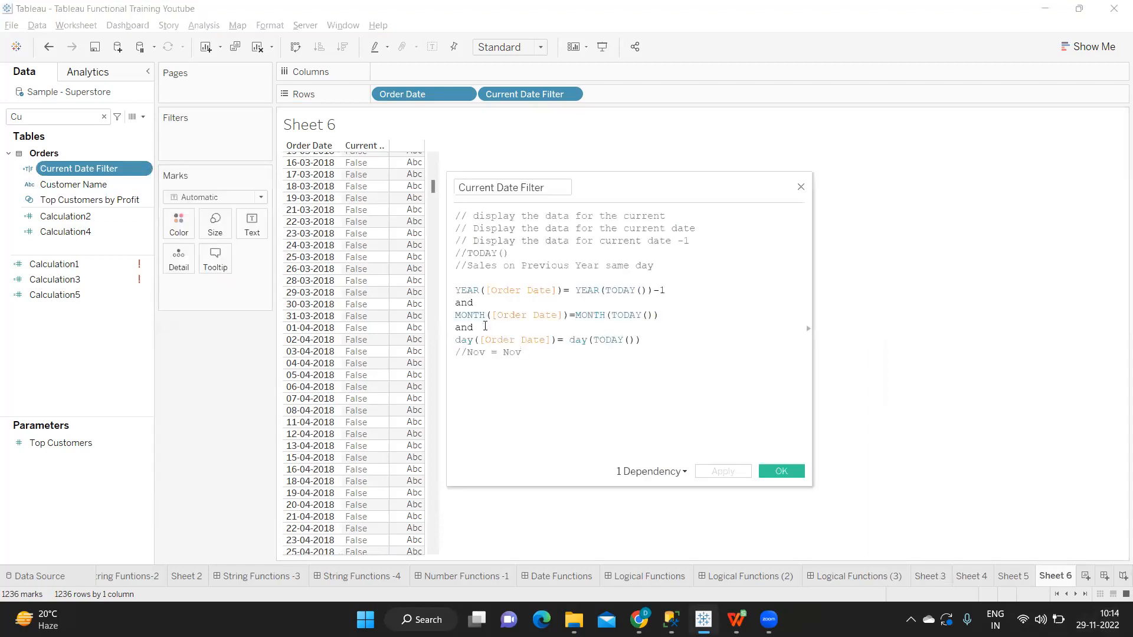
# Step: Replace DAY with WEEK on both sides of the last condition, making it WEEK([Order Date])= WEEK(TODAY()), and apply the calculation
pyautogui.click(522, 365)
pyautogui.doubleClick(467, 342)
pyautogui.write('wee')
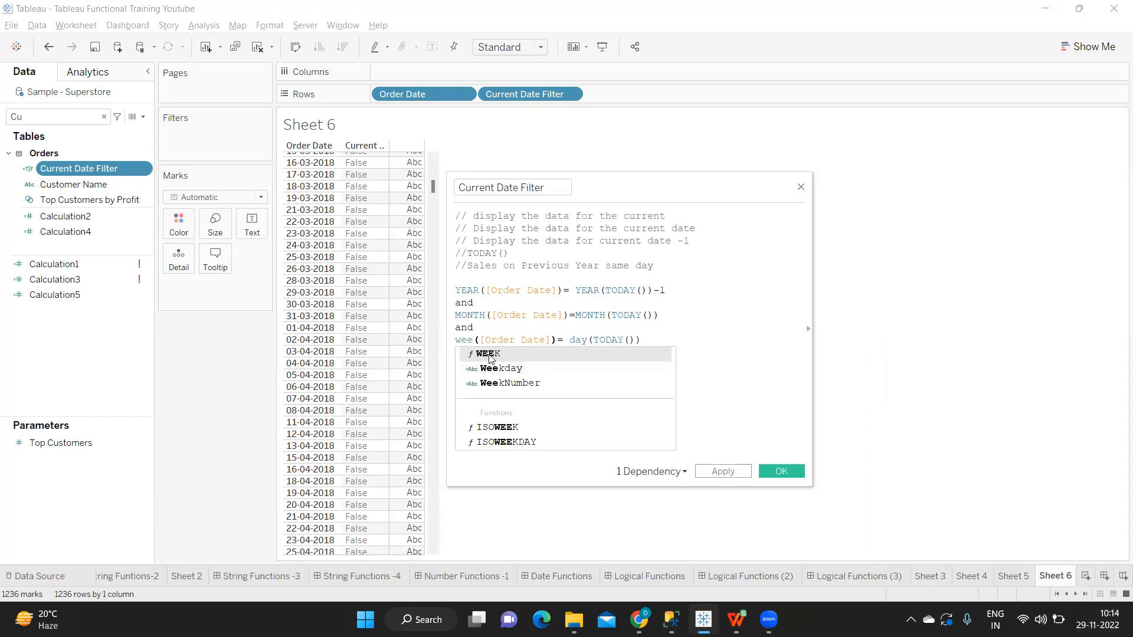
pyautogui.click(509, 357)
pyautogui.doubleClick(583, 341)
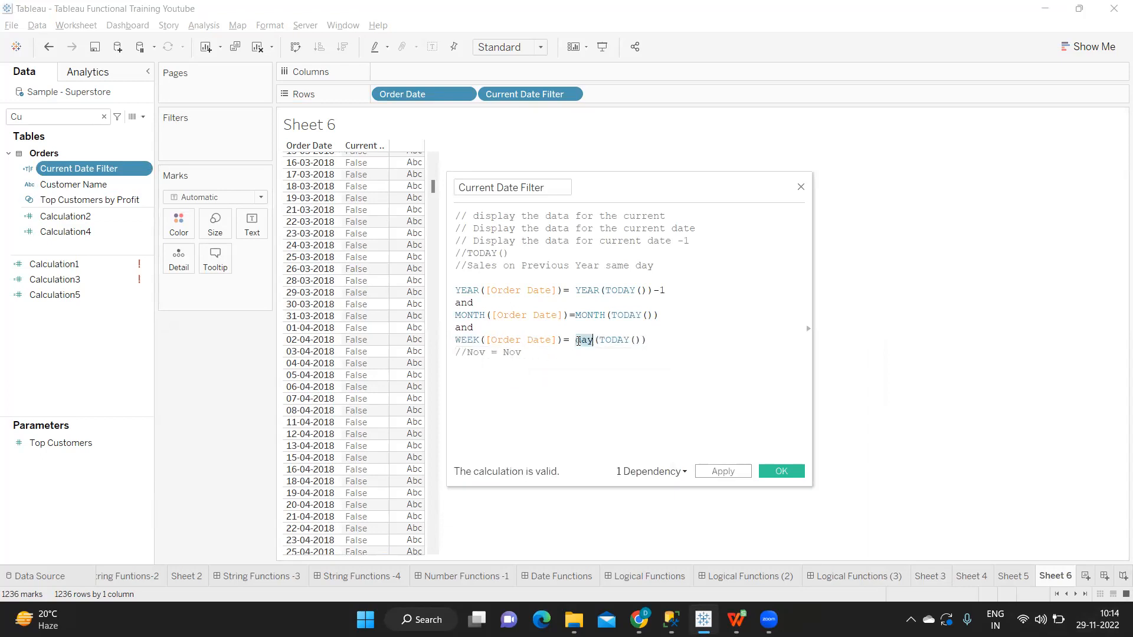
pyautogui.write('wee')
pyautogui.click(615, 355)
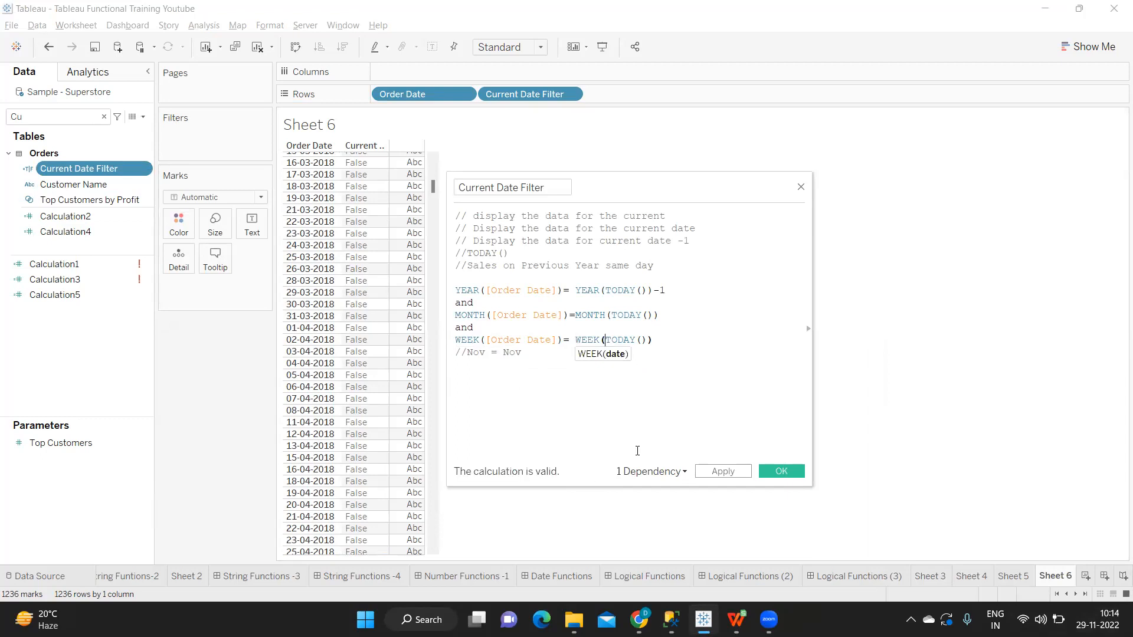
pyautogui.click(730, 473)
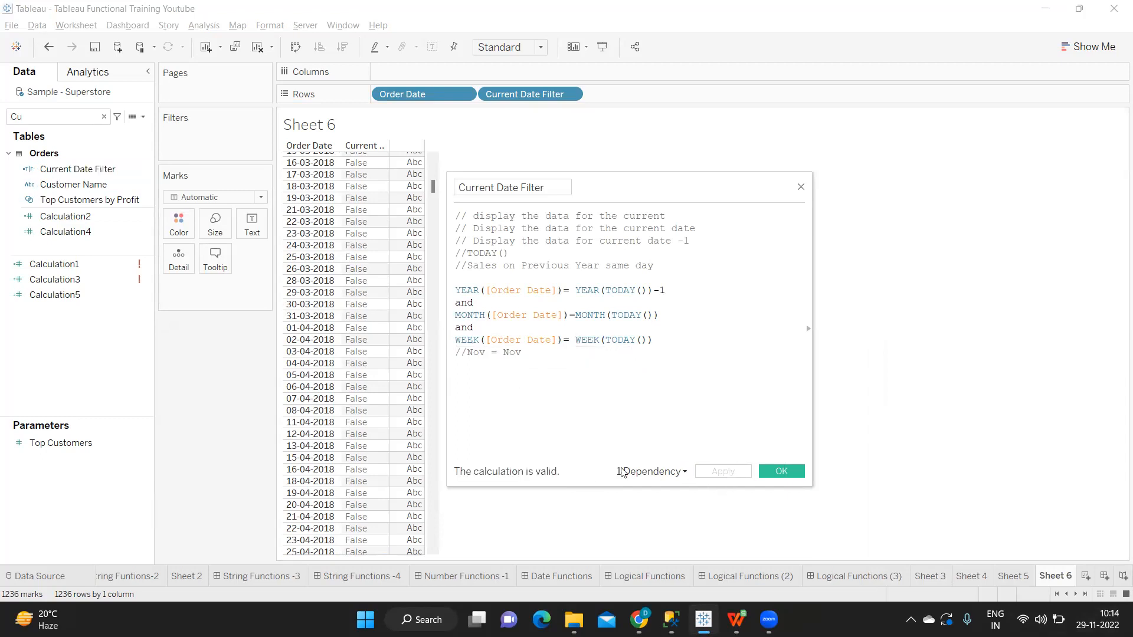
# Step: Look through the order dates to late November 2021 and examine the Current Date Filter values for 28-11-2021 through 30-11-2021
pyautogui.scroll(-15, 398, 325)
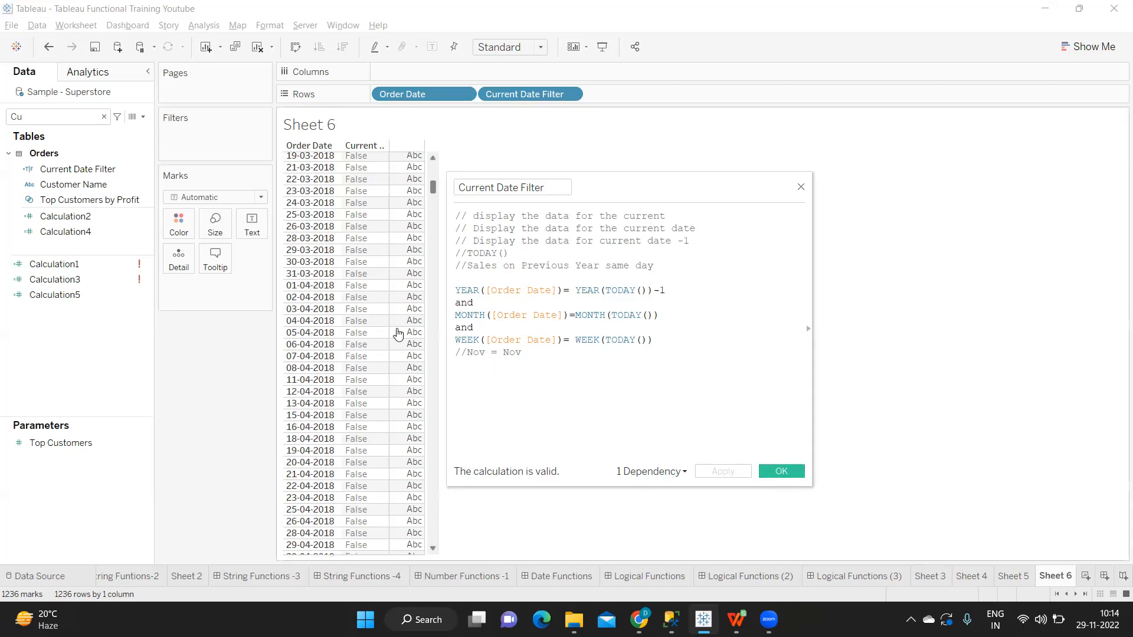
pyautogui.scroll(-20, 400, 328)
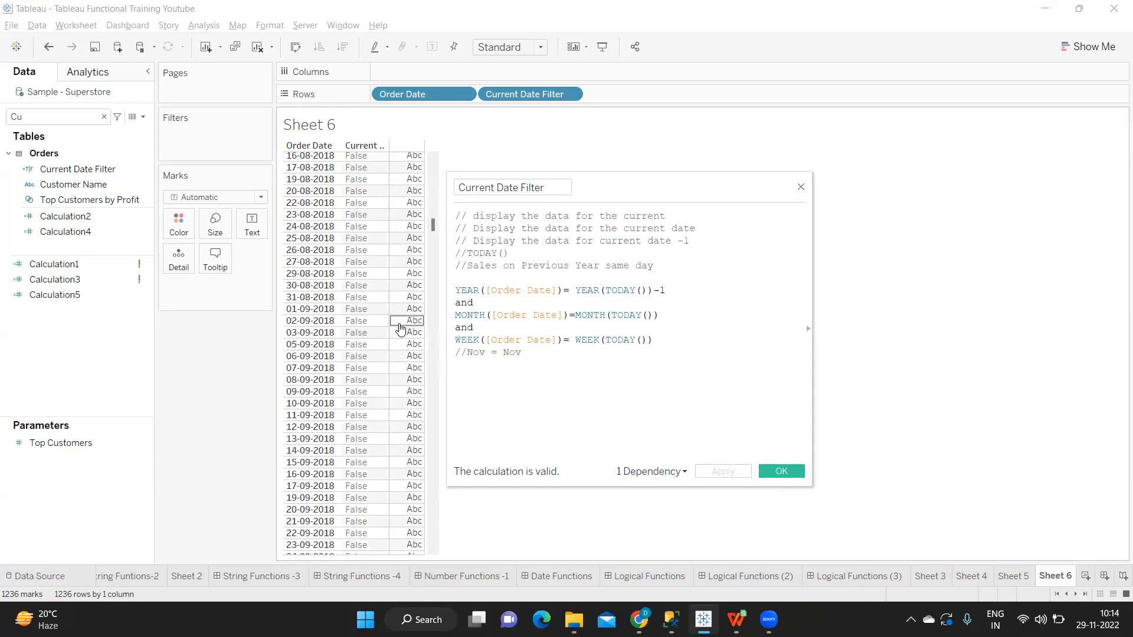
pyautogui.scroll(-20, 399, 330)
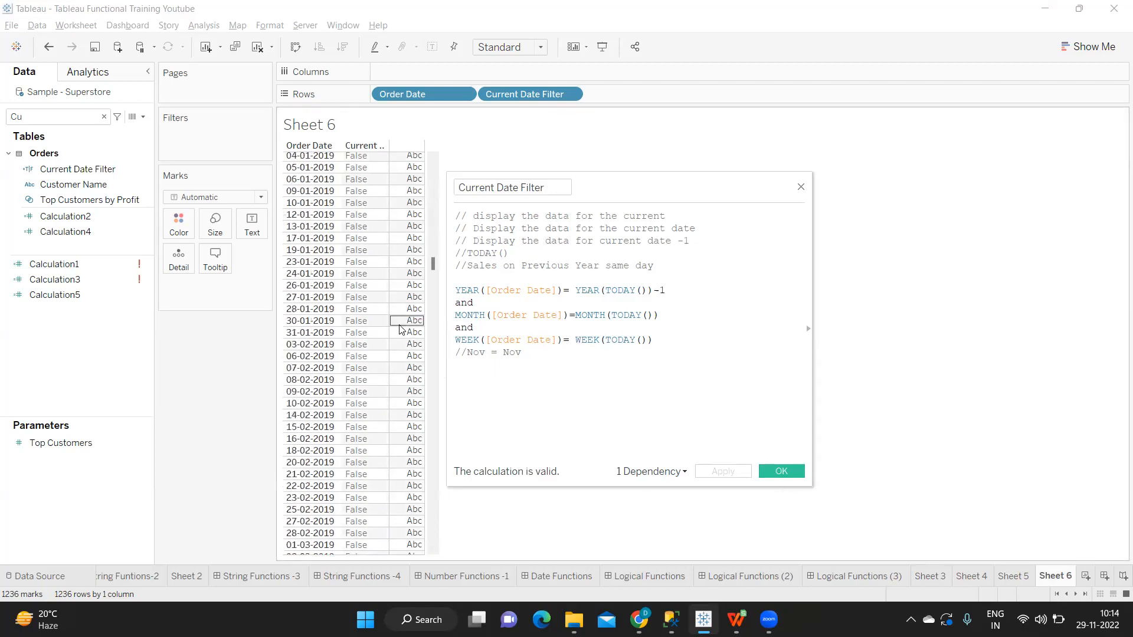
pyautogui.moveTo(435, 285); pyautogui.dragTo(449, 525)
pyautogui.scroll(3, 324, 337)
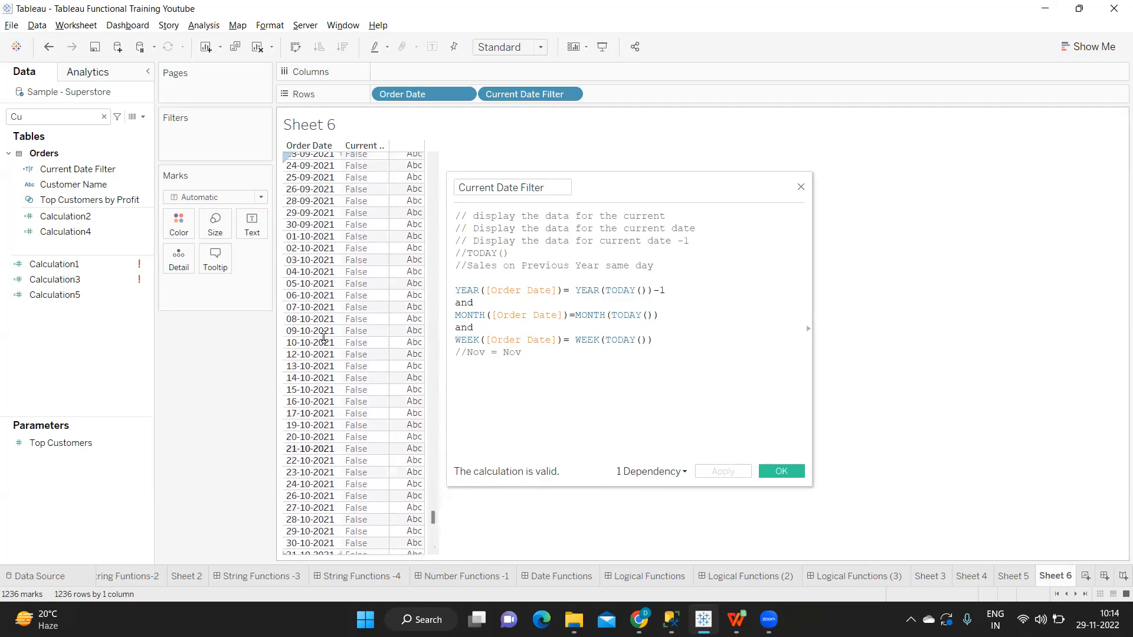
pyautogui.scroll(-4, 324, 337)
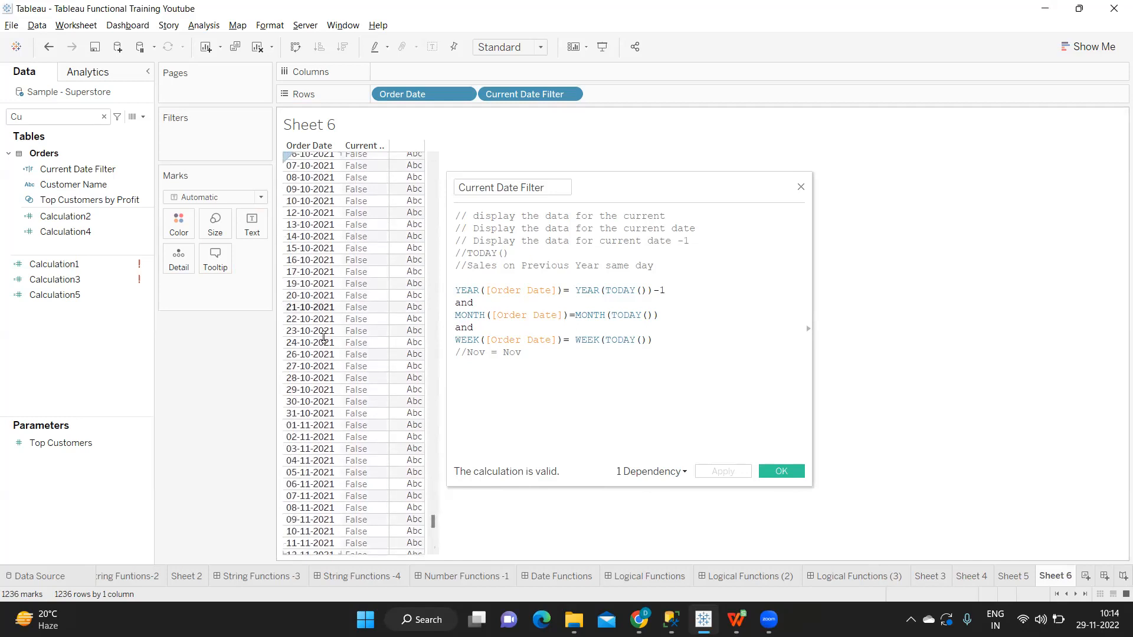
pyautogui.scroll(-10, 332, 366)
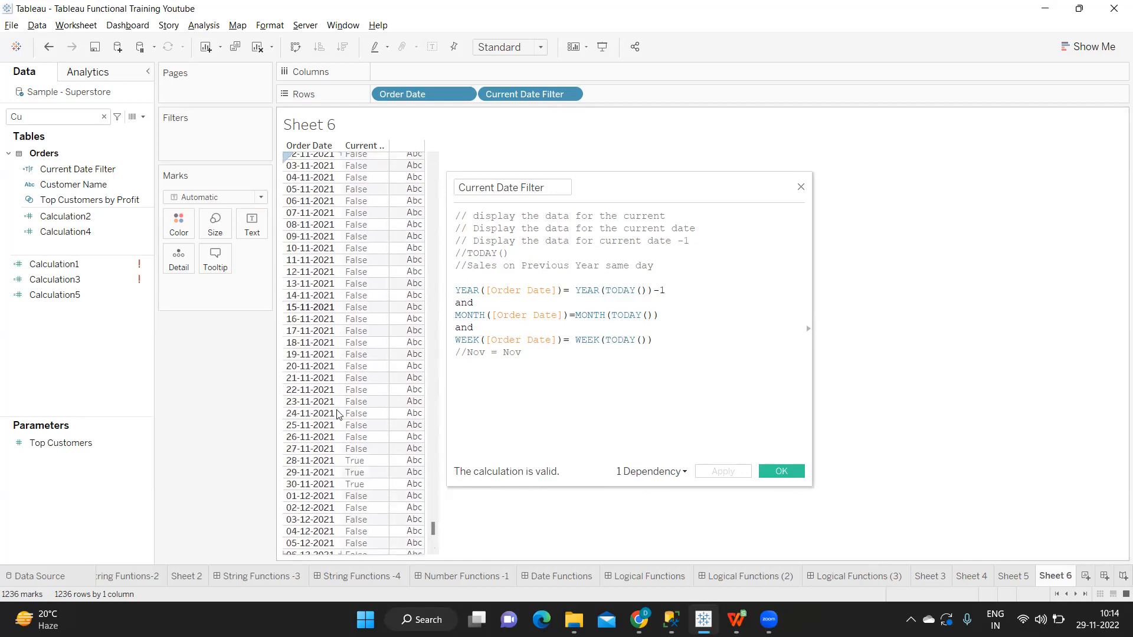
pyautogui.scroll(-1, 339, 425)
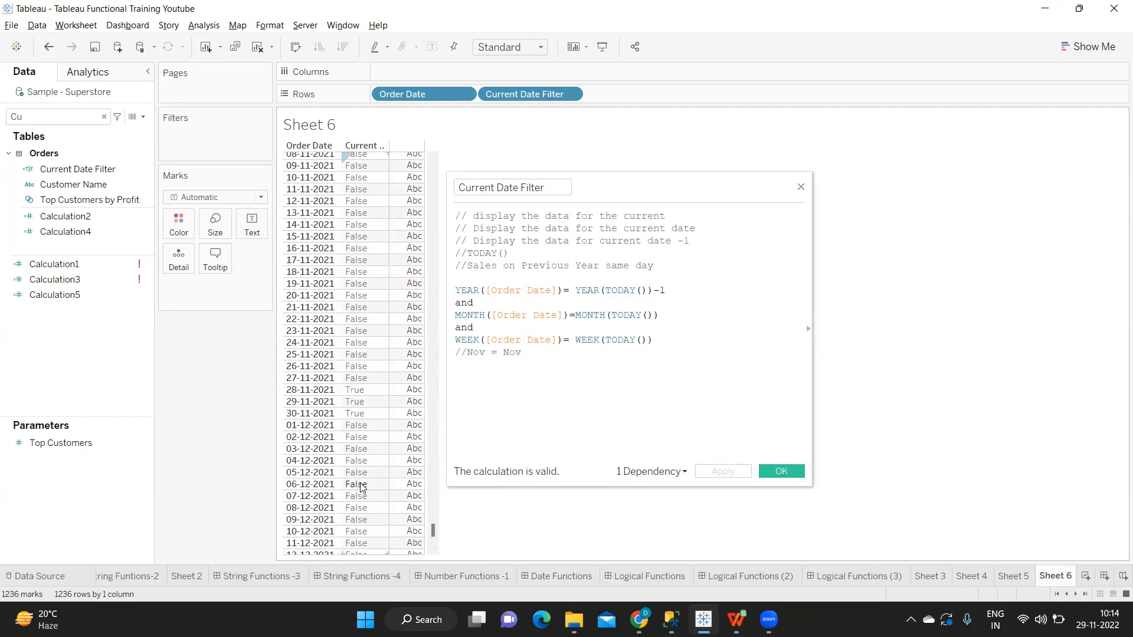
pyautogui.click(320, 401)
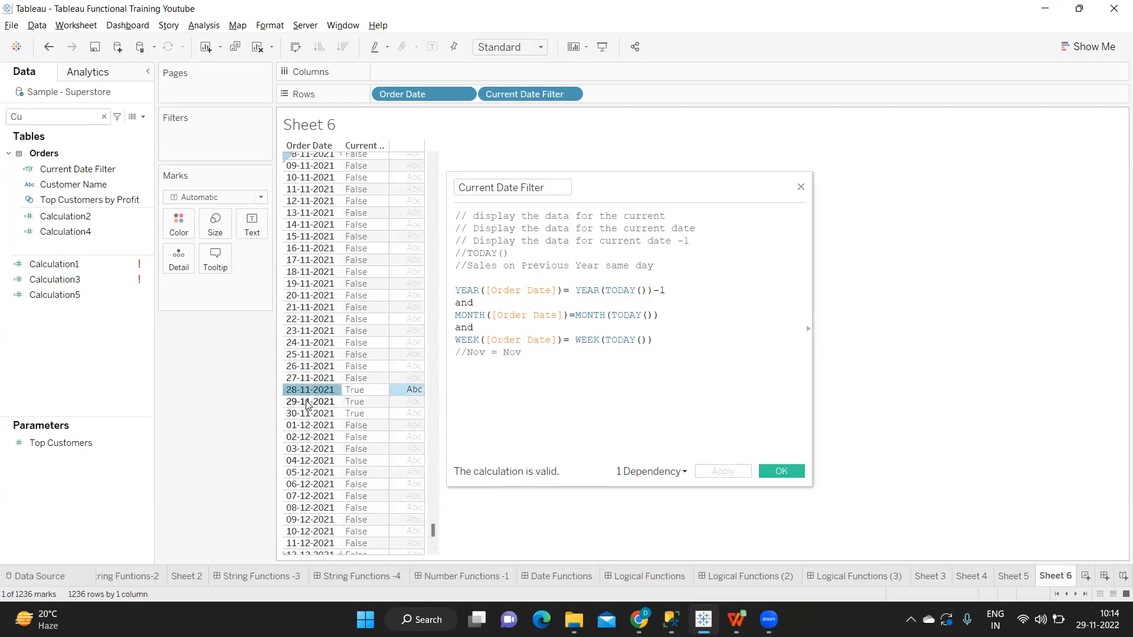
pyautogui.click(313, 413)
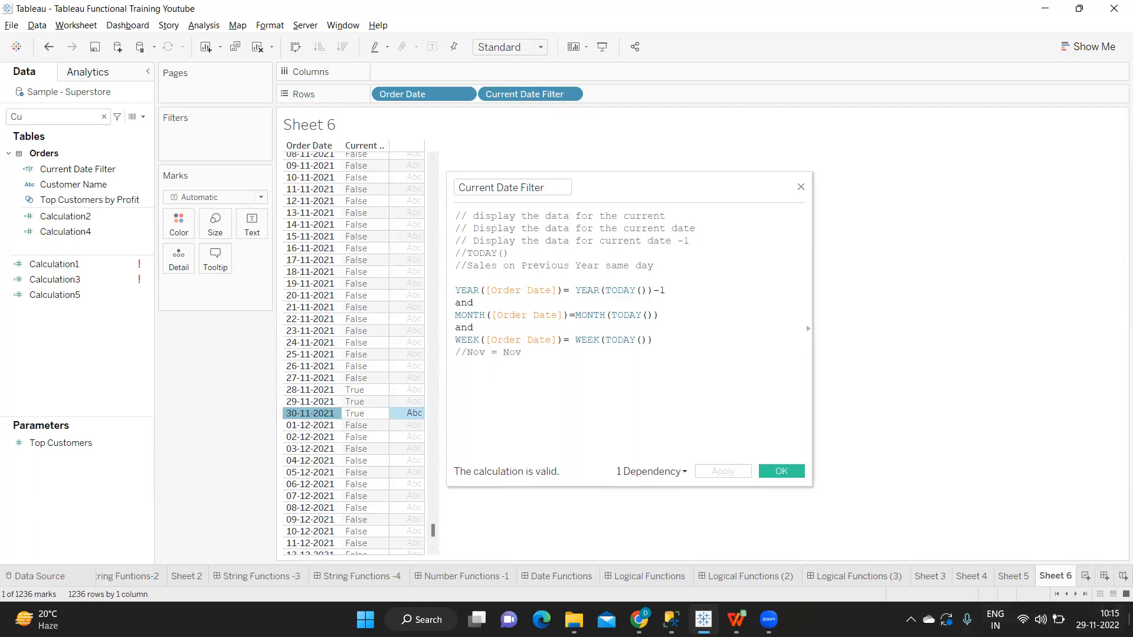
# Step: Look up November 2021 in the system calendar and check the week containing the 29th against the WEEK condition
pyautogui.click(1096, 620)
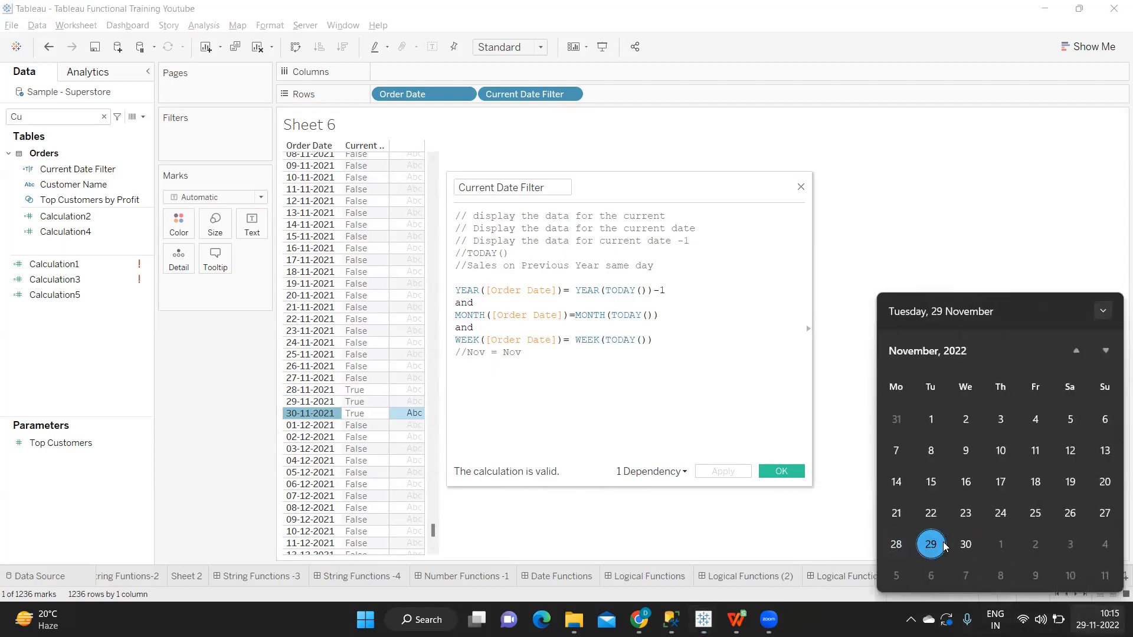
pyautogui.click(1078, 352)
pyautogui.click(1078, 352)
pyautogui.click(1078, 352)
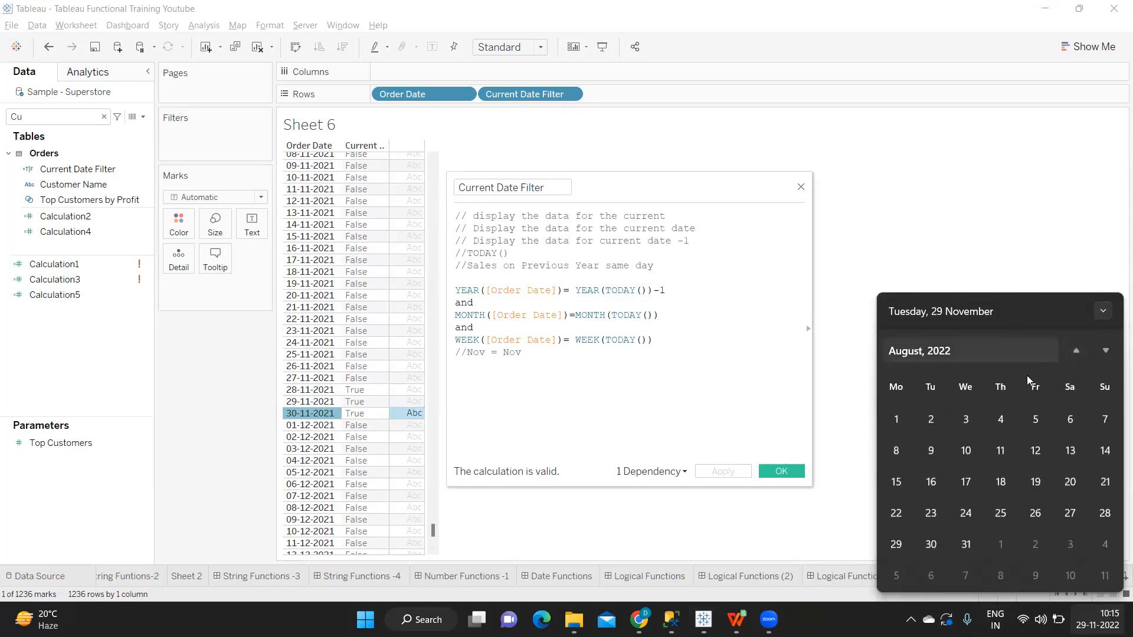
pyautogui.click(945, 350)
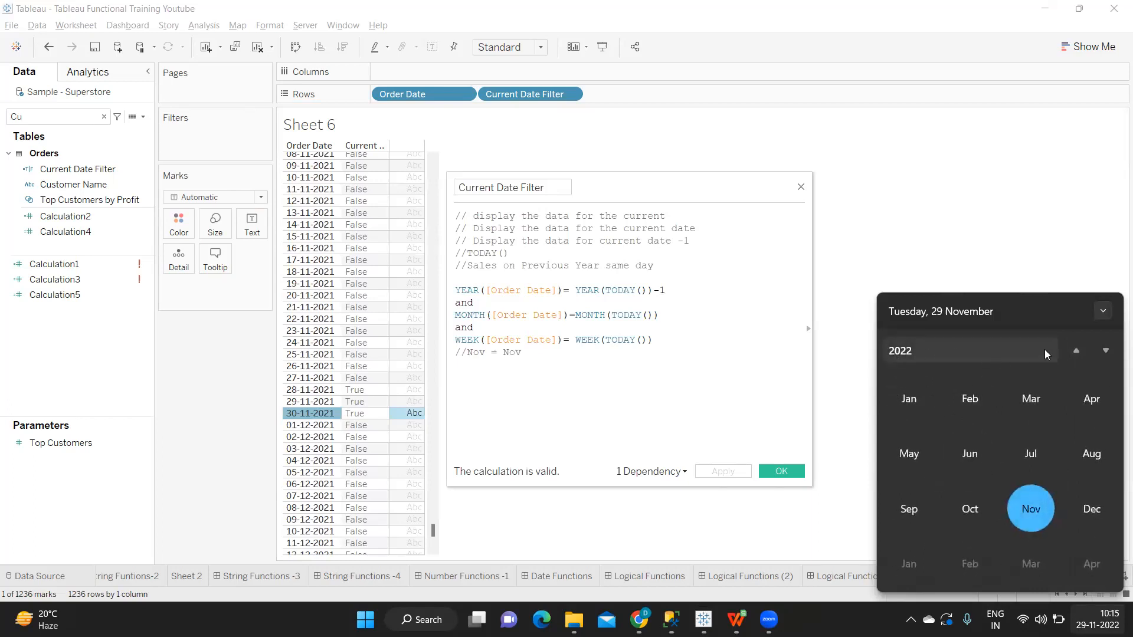
pyautogui.click(1075, 353)
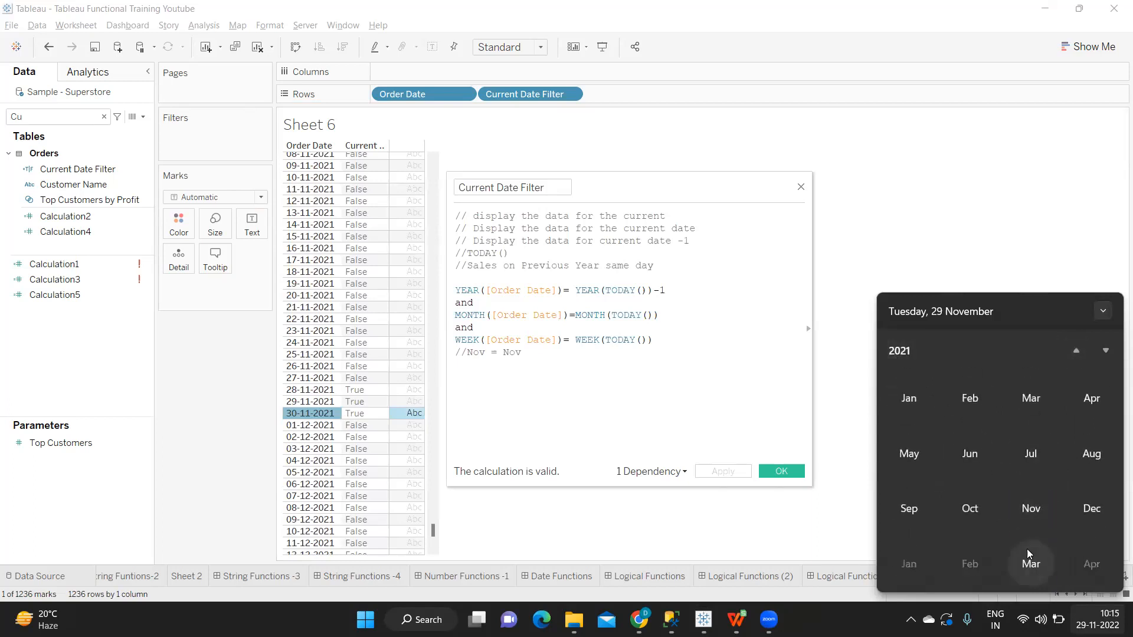
pyautogui.click(1024, 509)
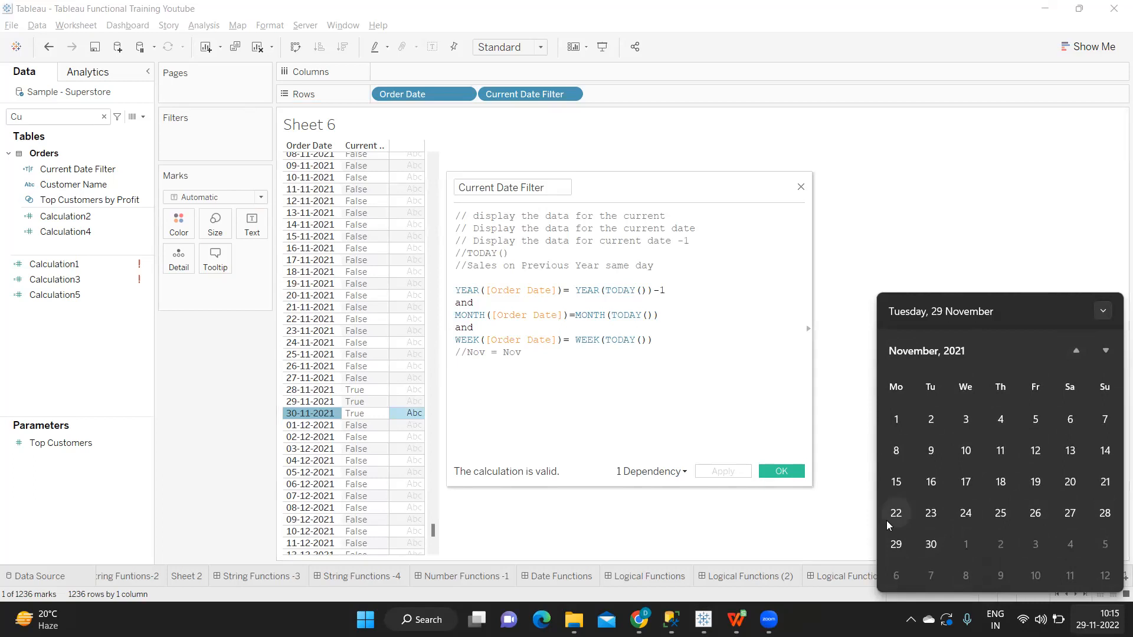
pyautogui.moveTo(672, 343); pyautogui.dragTo(454, 340)
pyautogui.click(646, 365)
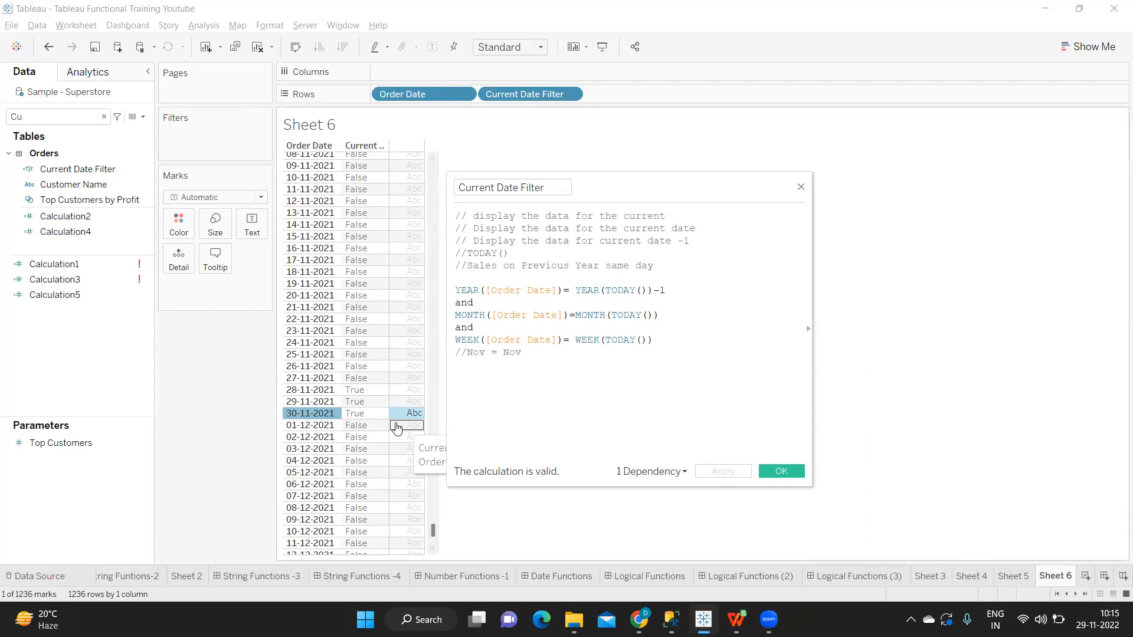
# Step: Try filtering the sheet by Current Date Filter with only True selected
pyautogui.scroll(-1, 360, 417)
pyautogui.scroll(-5, 360, 416)
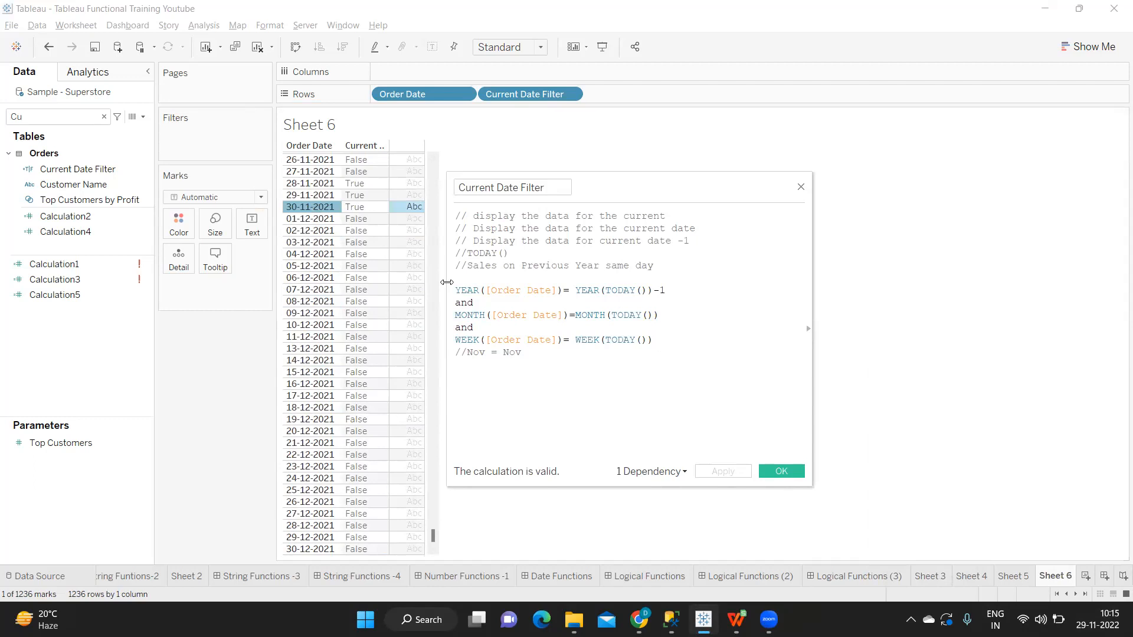
pyautogui.moveTo(68, 170); pyautogui.dragTo(189, 144)
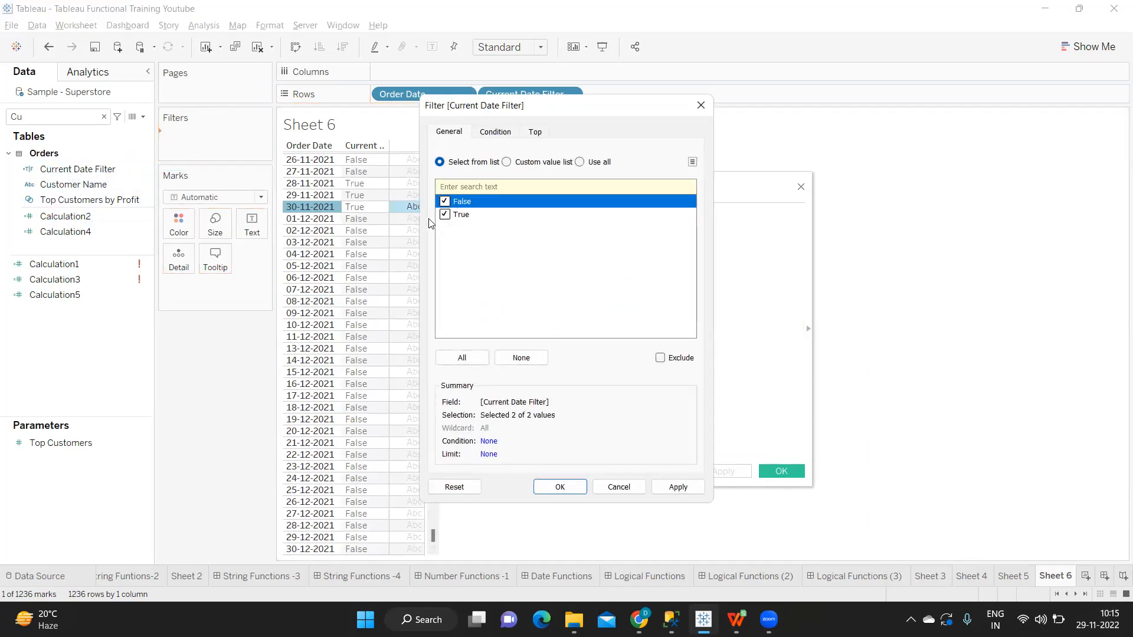
pyautogui.click(444, 202)
pyautogui.click(660, 489)
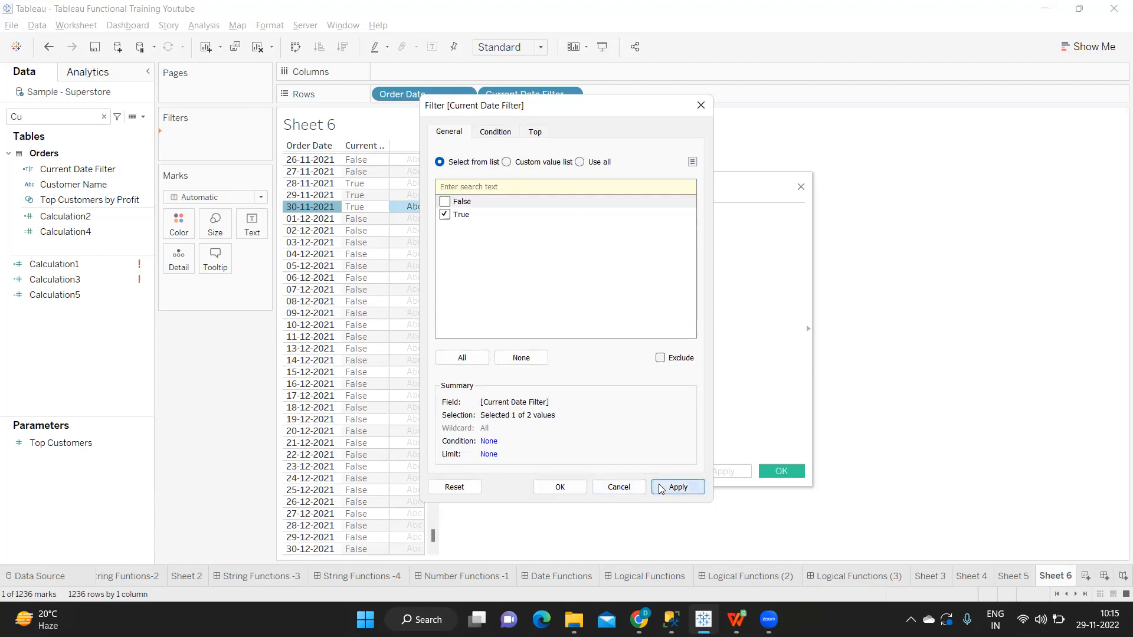
pyautogui.click(561, 488)
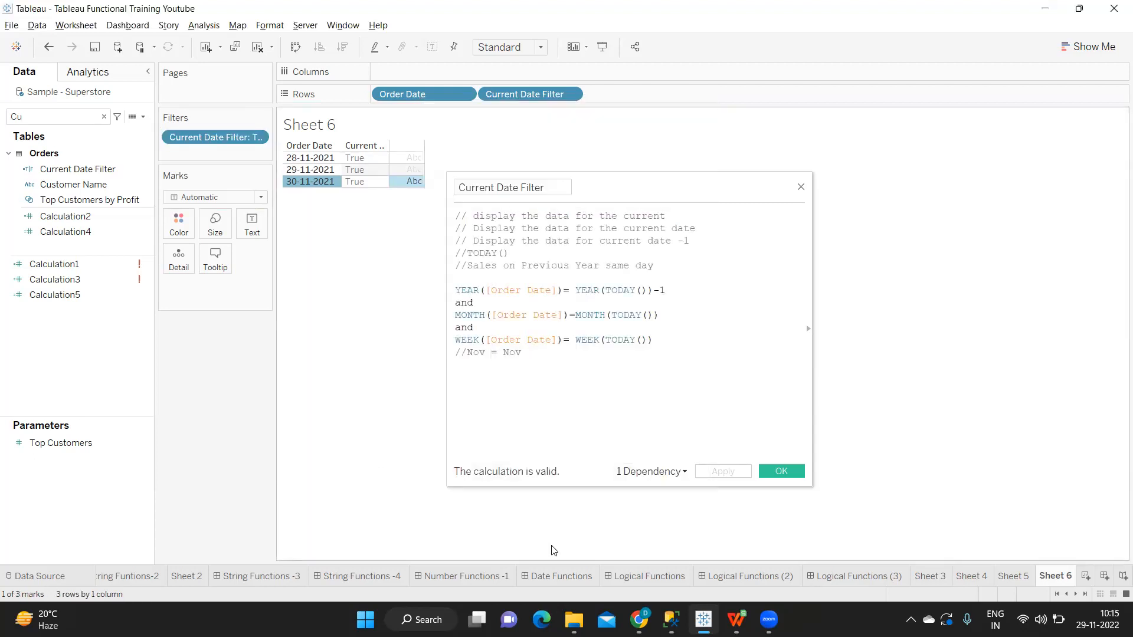
# Step: Close the calculation editor and remove Current Date Filter from both the filters and the rows
pyautogui.click(605, 375)
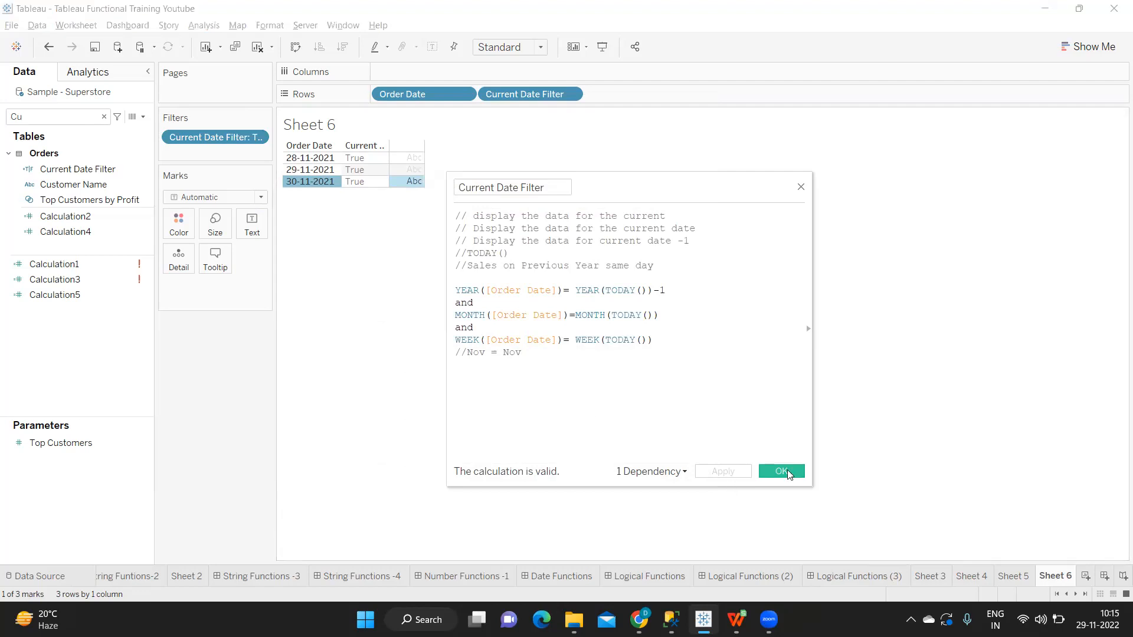
pyautogui.click(783, 471)
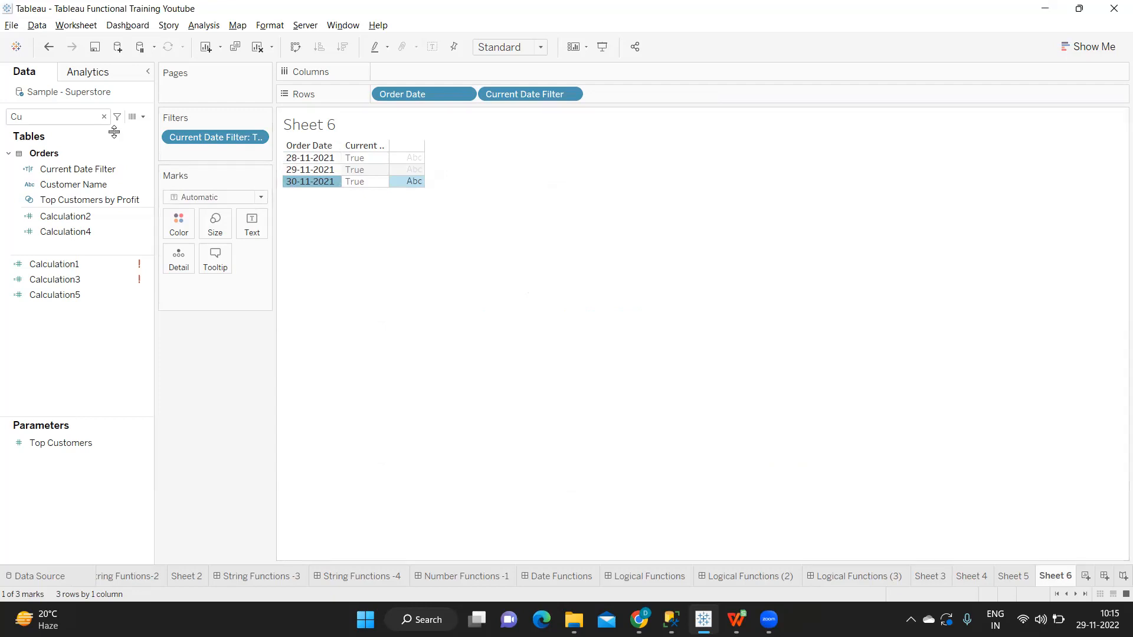
pyautogui.moveTo(194, 133); pyautogui.dragTo(226, 356)
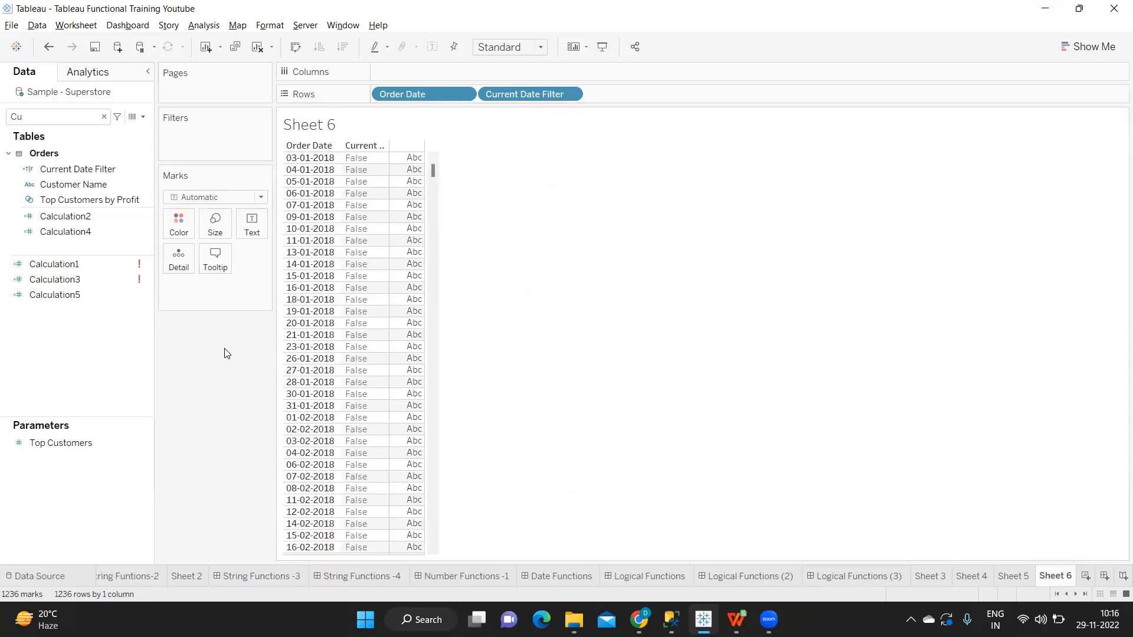
pyautogui.moveTo(501, 95); pyautogui.dragTo(539, 285)
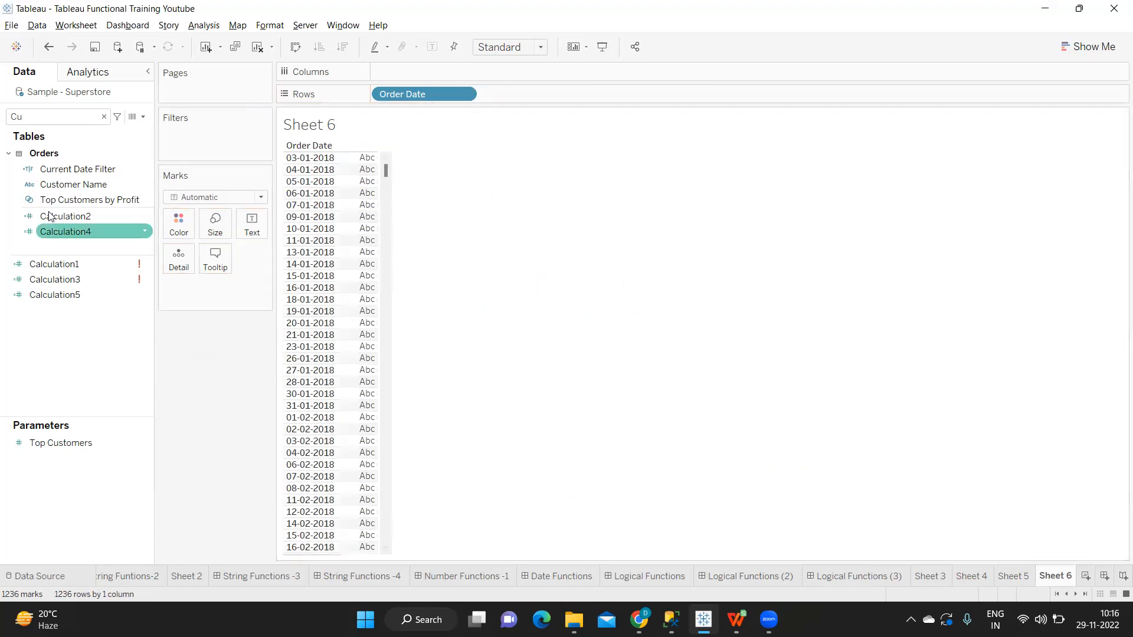
# Step: Create a new calculated field named Current Week
pyautogui.rightClick(145, 171)
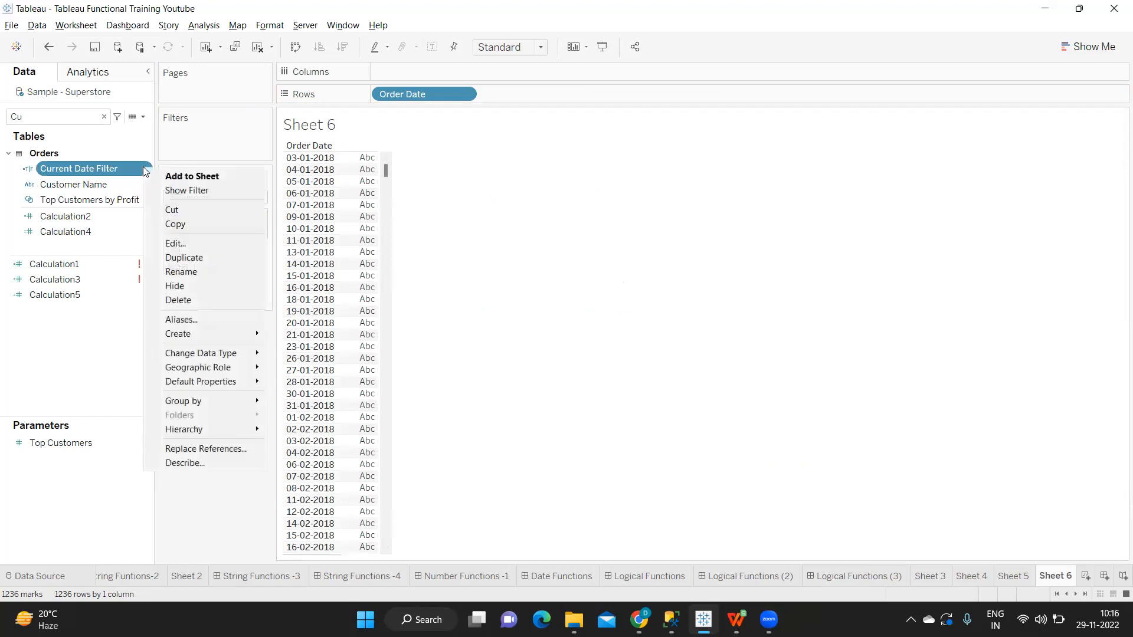
pyautogui.click(144, 116)
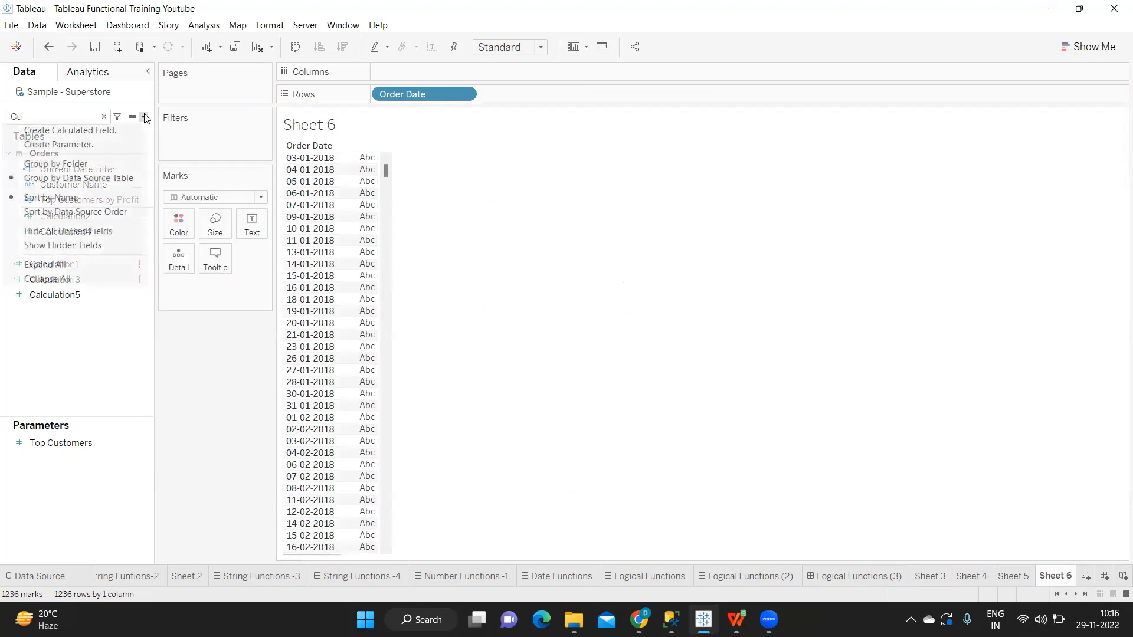
pyautogui.click(128, 124)
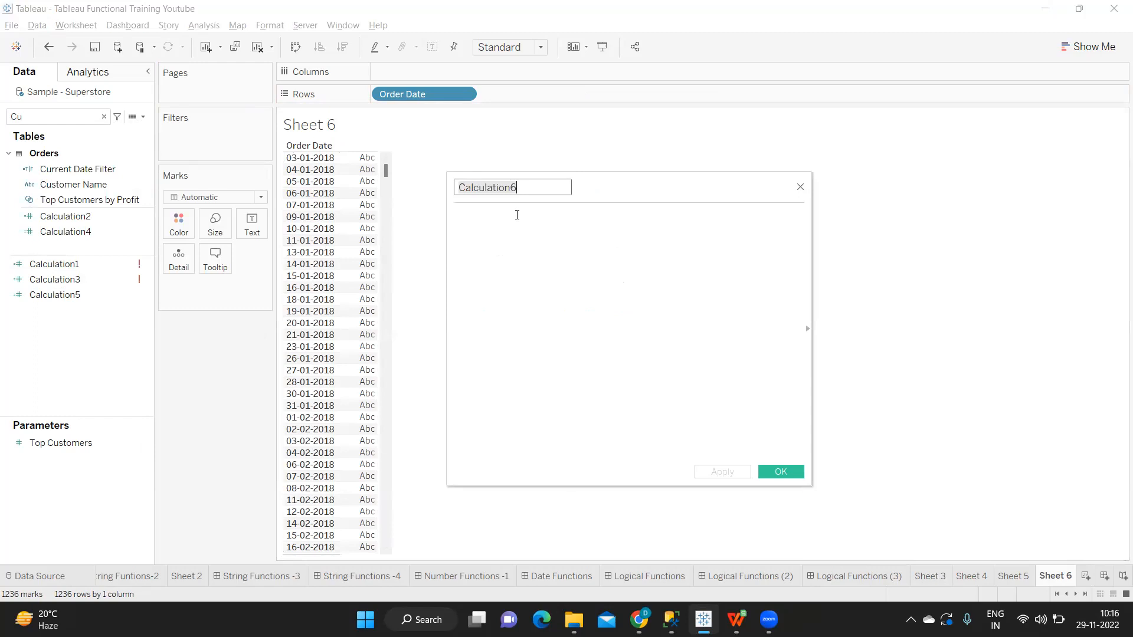
pyautogui.write('Current ')
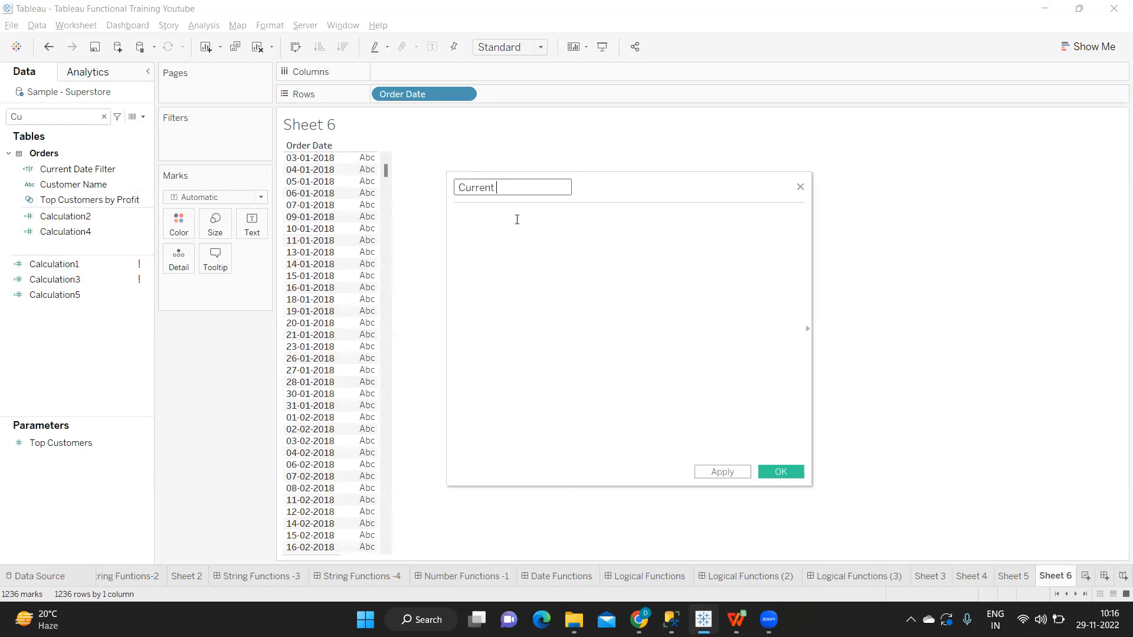
pyautogui.write('Week')
# Step: Enter the formula TODAY() -7 for Current Week and apply the calculation
pyautogui.click(514, 227)
pyautogui.write('TODAY()')
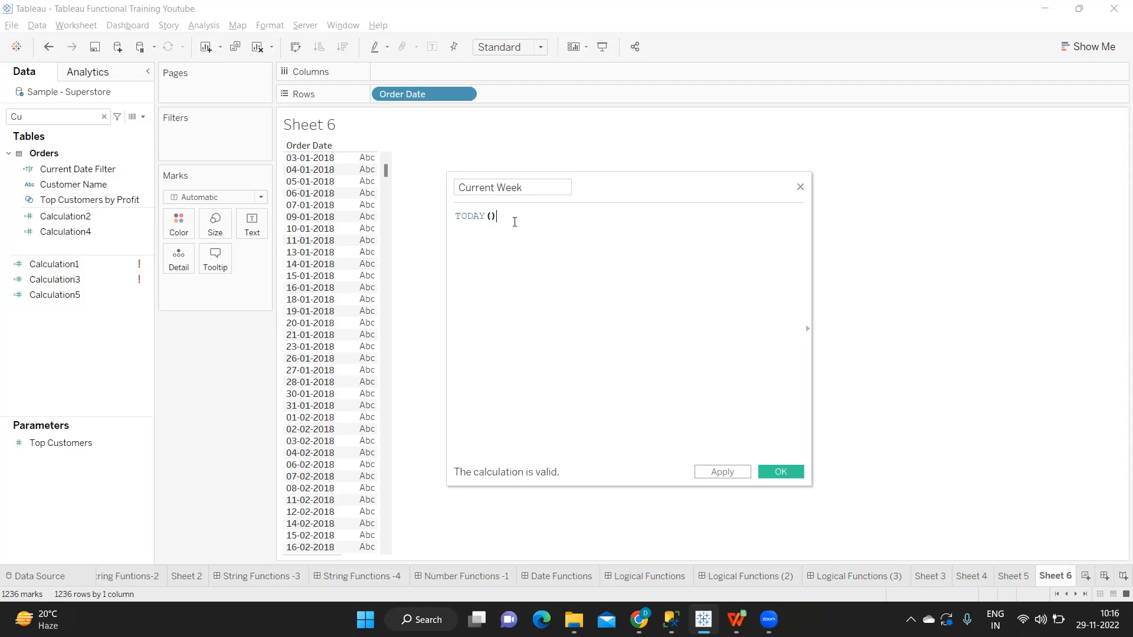
pyautogui.write(' -')
pyautogui.moveTo(524, 216); pyautogui.dragTo(458, 218)
pyautogui.click(737, 474)
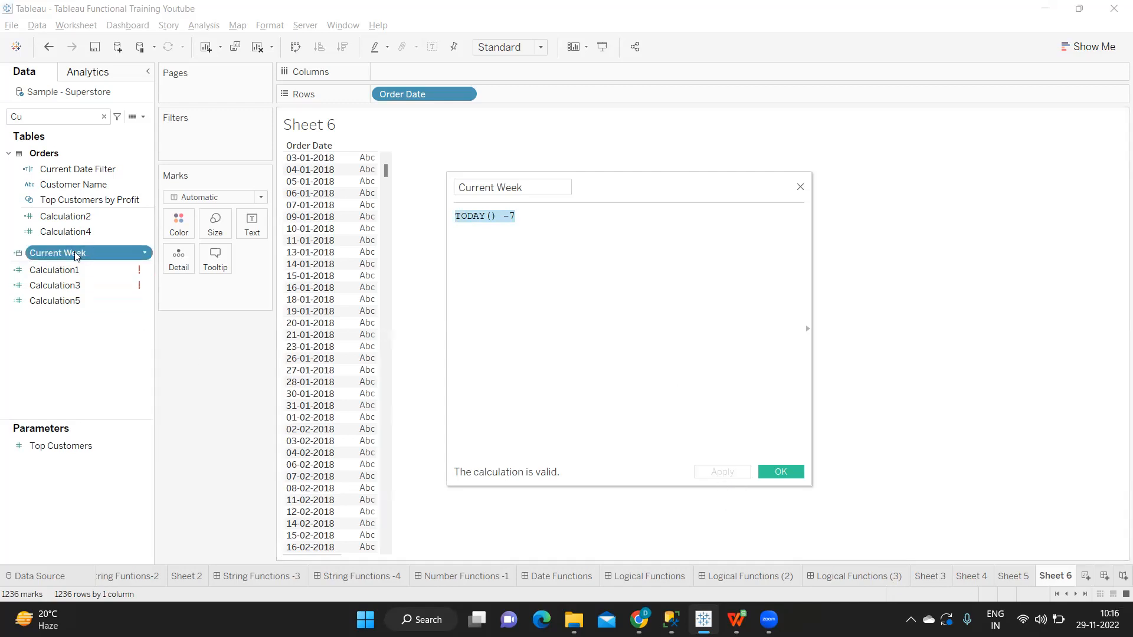
# Step: Add Current Week to the rows after Order Date and display it as a discrete exact date
pyautogui.moveTo(76, 252); pyautogui.dragTo(448, 136)
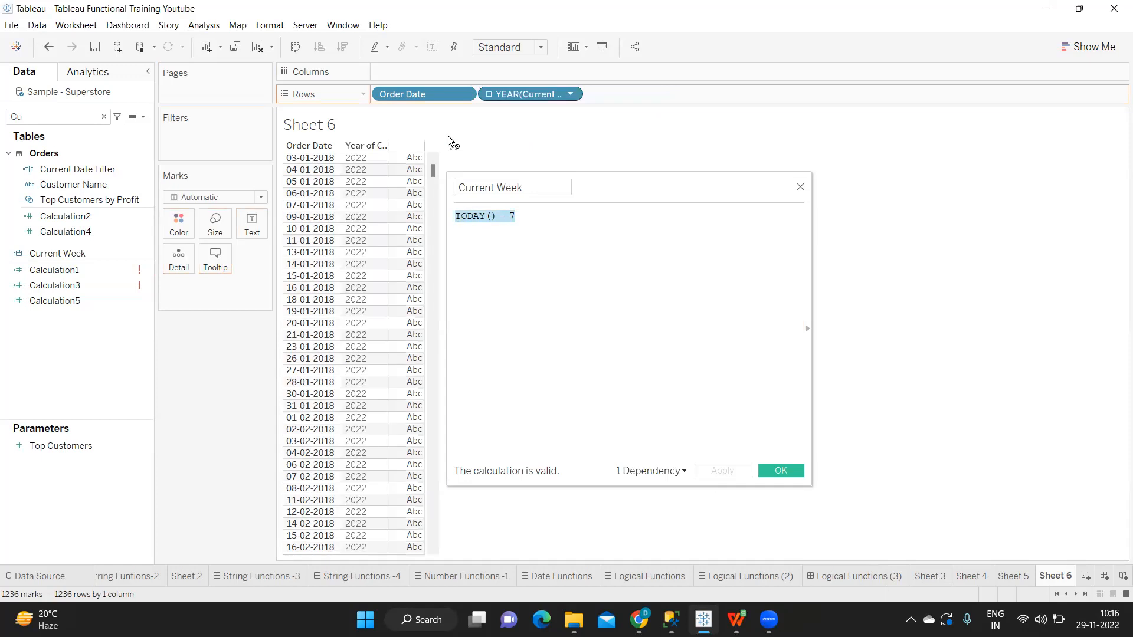
pyautogui.click(570, 94)
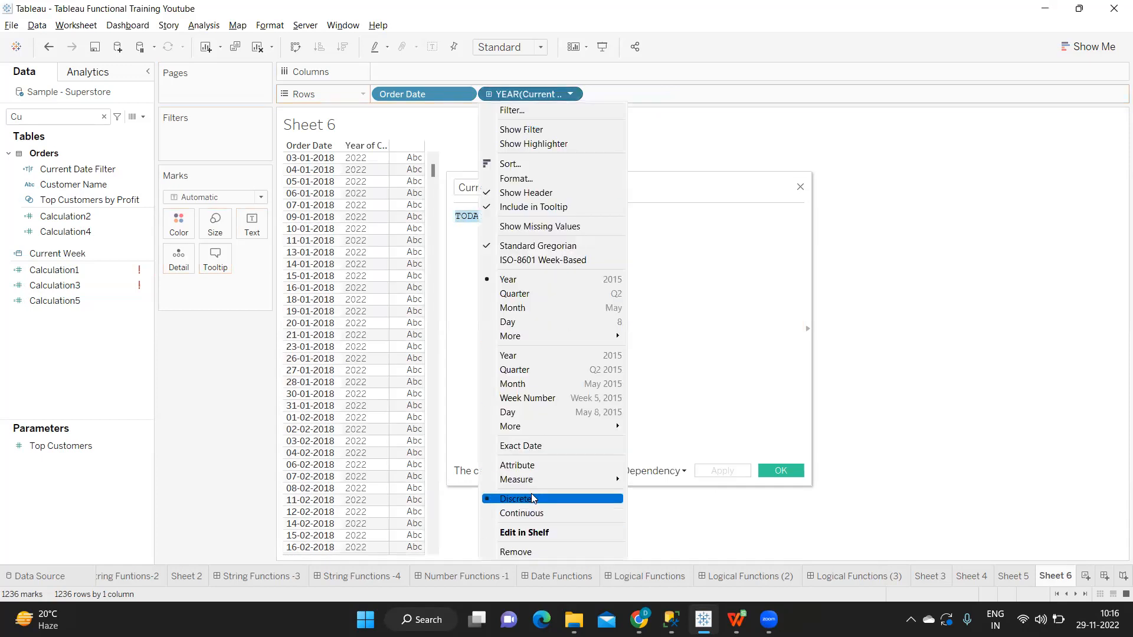
pyautogui.click(531, 446)
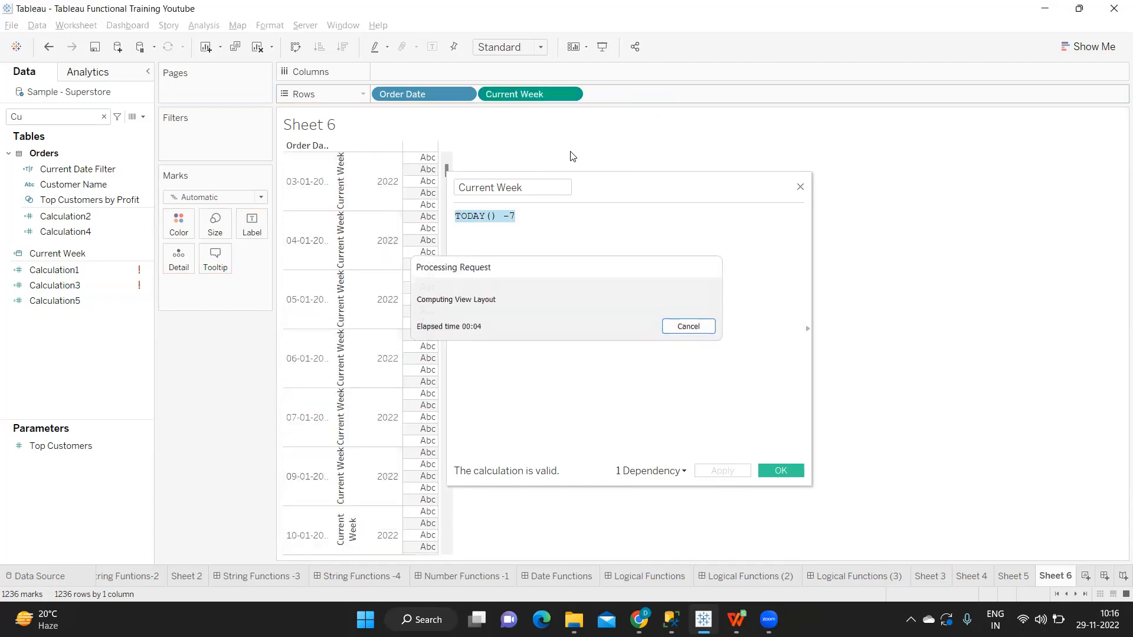
pyautogui.click(570, 94)
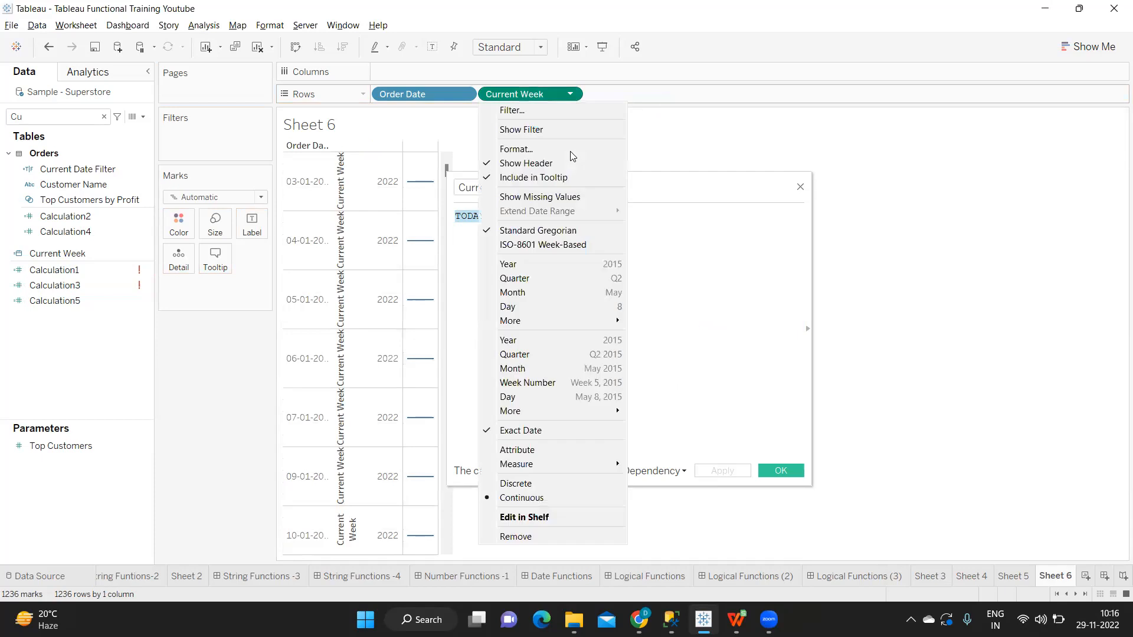
pyautogui.click(511, 484)
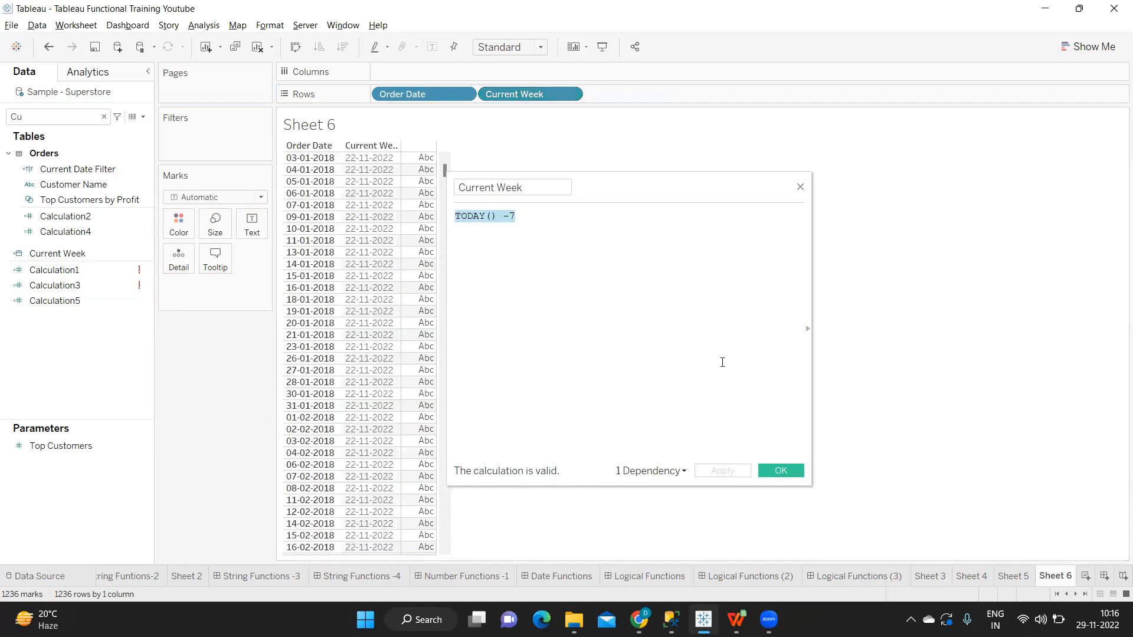
# Step: Write the example subtraction 29 -7 =22 on a new line below the Current Week formula
pyautogui.click(484, 242)
pyautogui.press('Return')
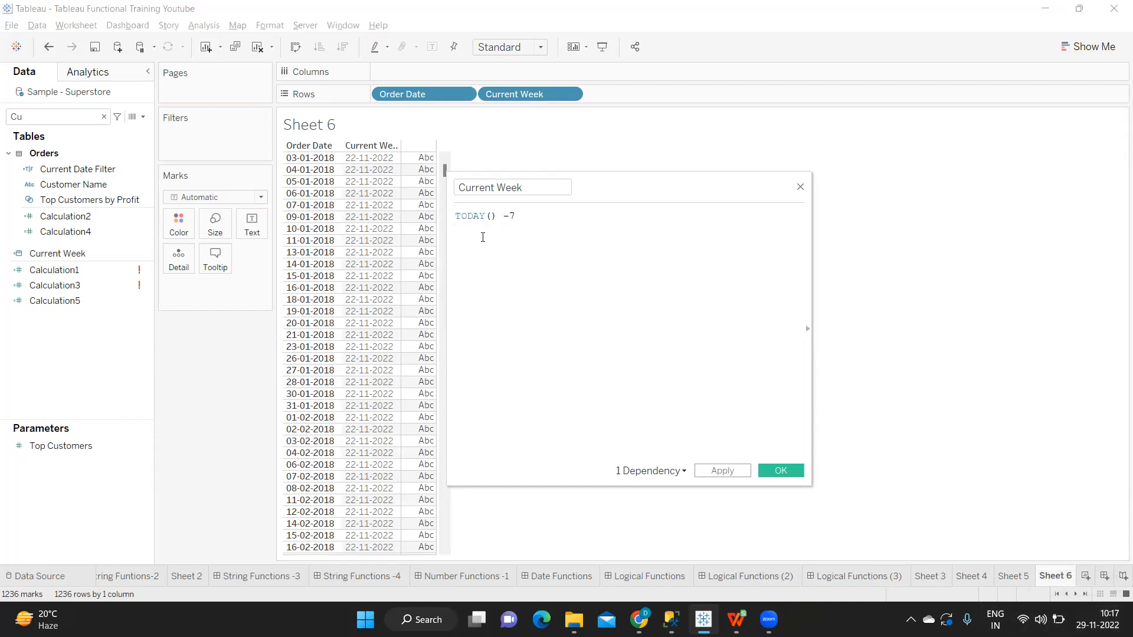
pyautogui.write('29 -7')
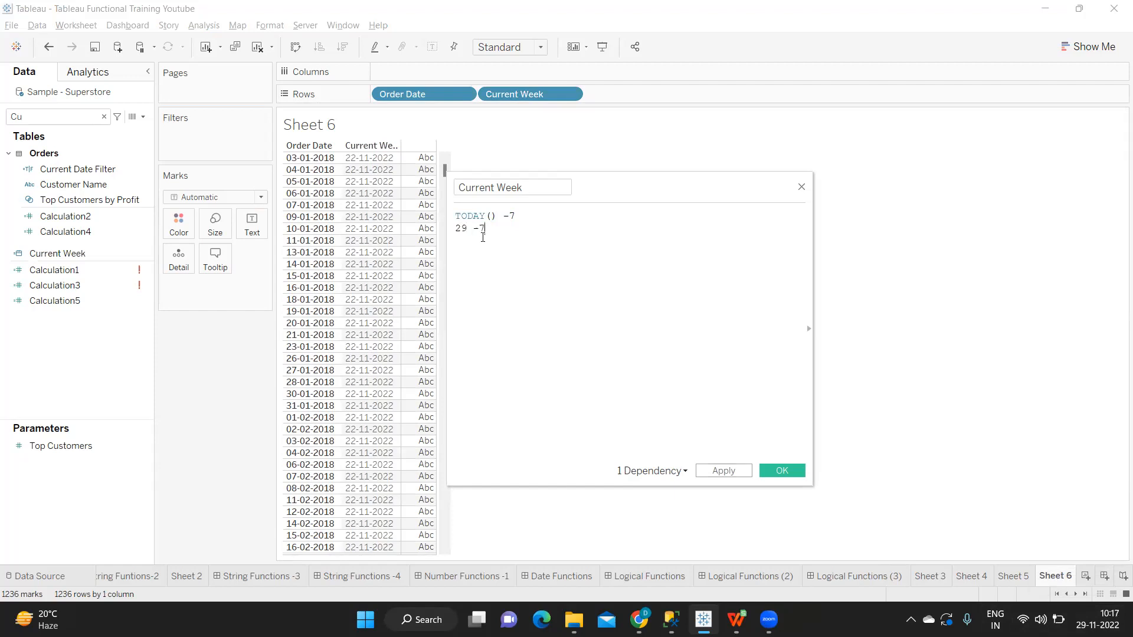
pyautogui.write(' =22')
pyautogui.moveTo(509, 230); pyautogui.dragTo(453, 230)
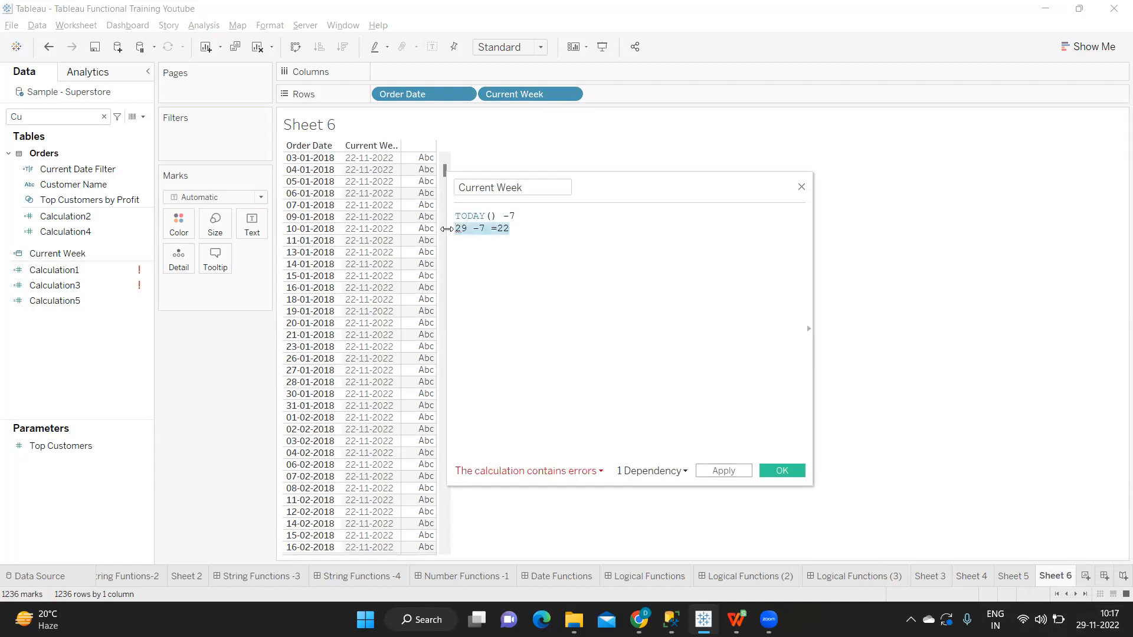
pyautogui.click(461, 229)
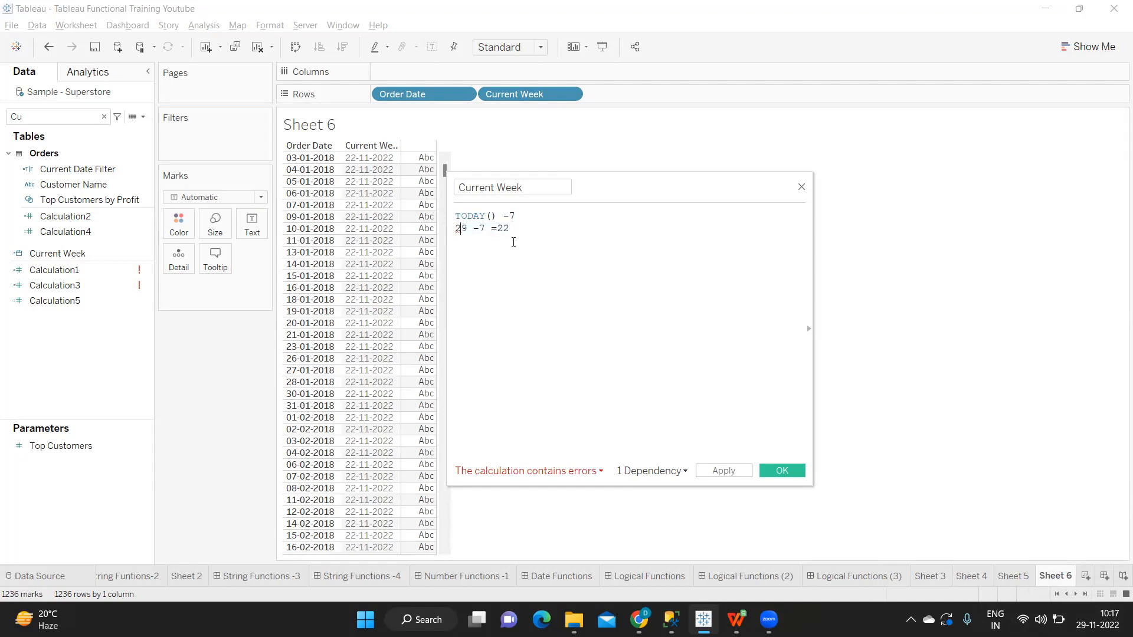
pyautogui.moveTo(509, 230); pyautogui.dragTo(450, 225)
pyautogui.doubleClick(502, 229)
pyautogui.doubleClick(461, 229)
pyautogui.doubleClick(502, 228)
# Step: Remove the 22 after the equals sign and add the note "22 == Start date -> display the data" two lines below
pyautogui.press('BackSpace')
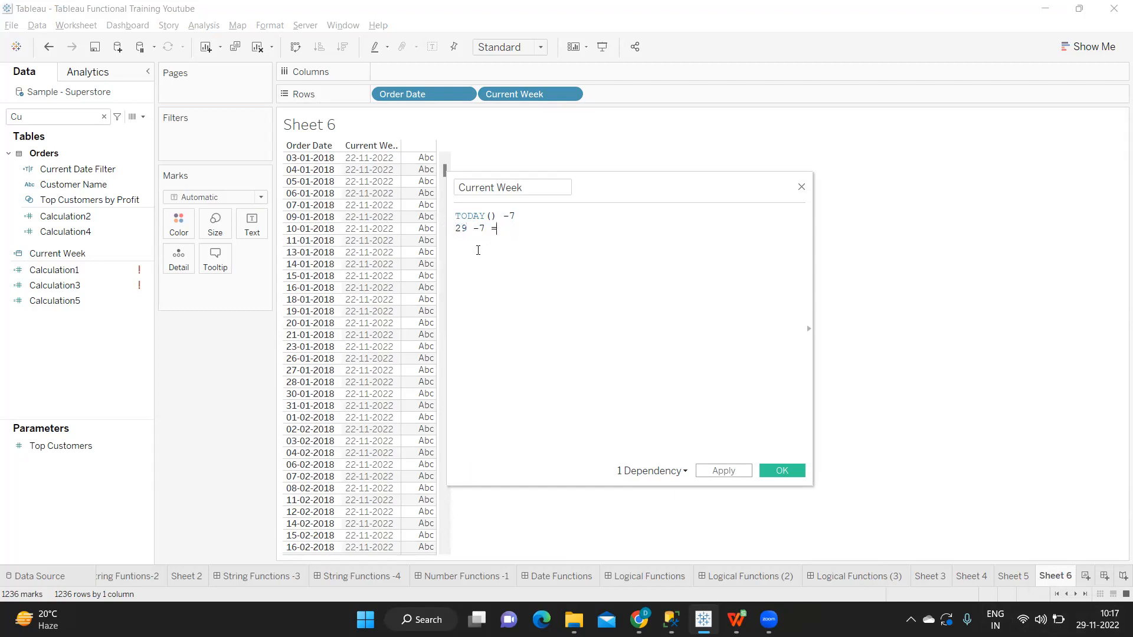
pyautogui.press('Return')
pyautogui.press('Return')
pyautogui.write('22 == Start date -> d')
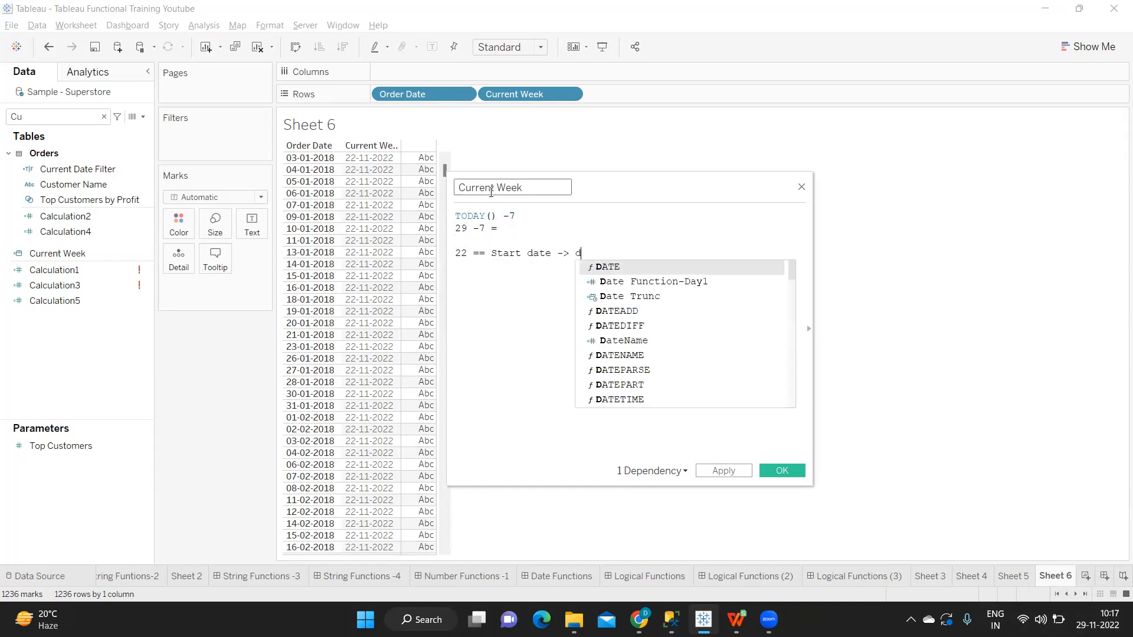
pyautogui.write('ispl')
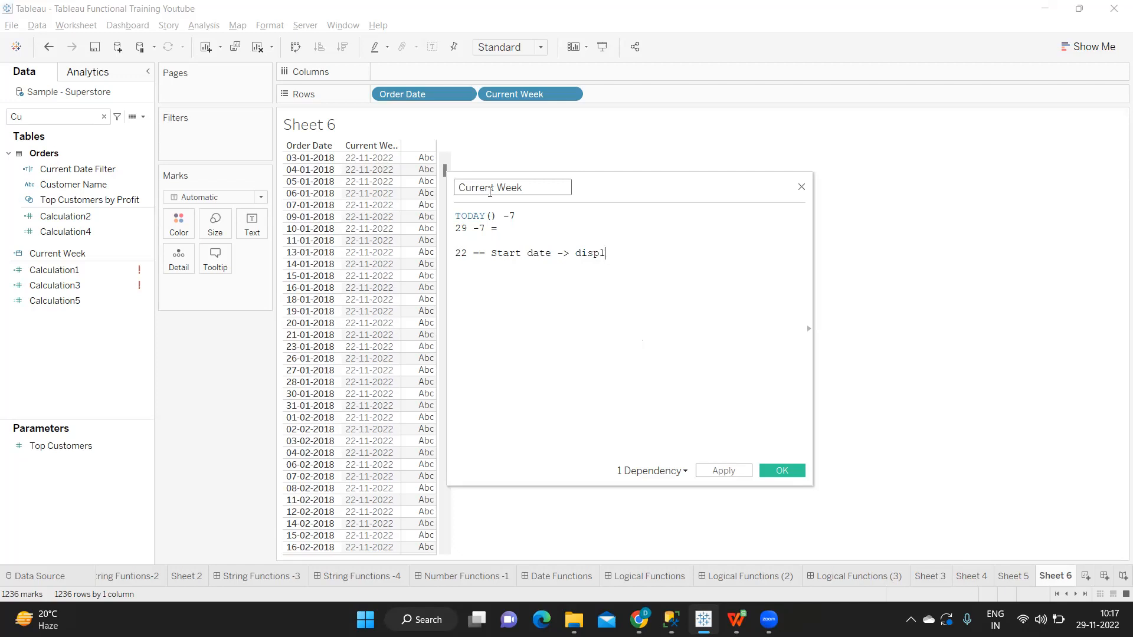
pyautogui.write('ay the data')
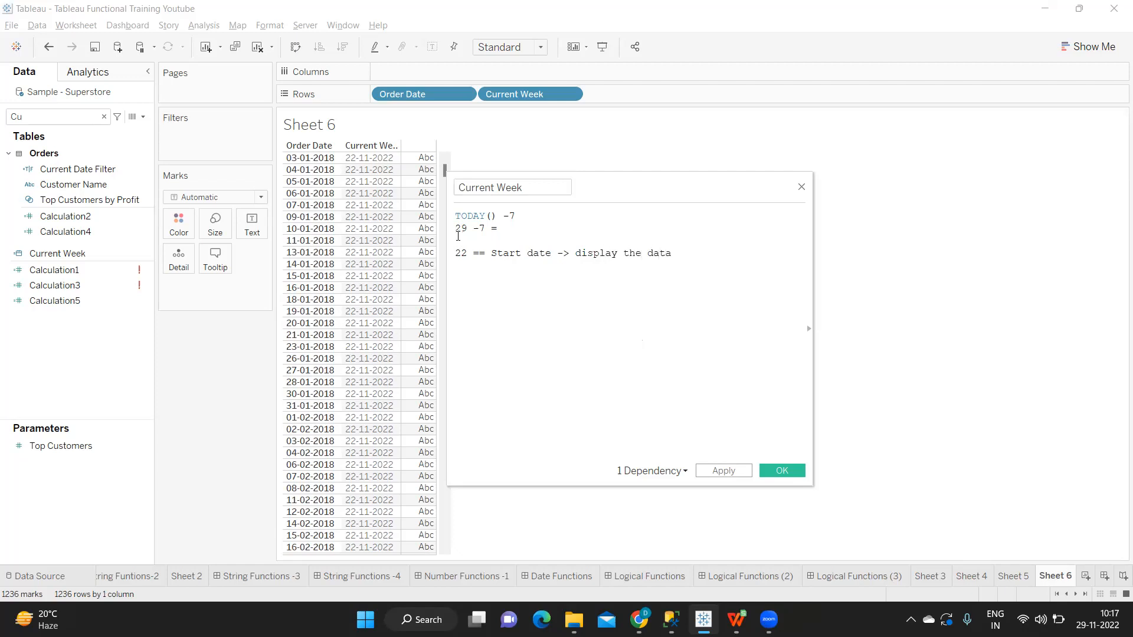
# Step: Add the note "29 == Last Date" on a new line below the start date note
pyautogui.doubleClick(462, 229)
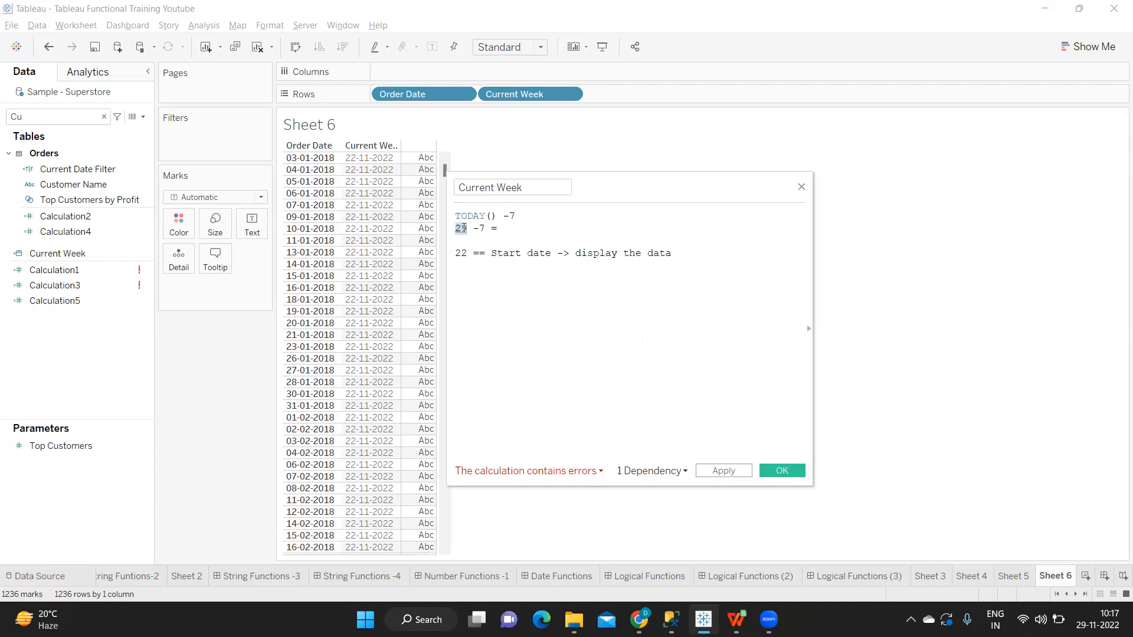
pyautogui.click(703, 253)
pyautogui.press('Return')
pyautogui.write('29')
pyautogui.write(' -=')
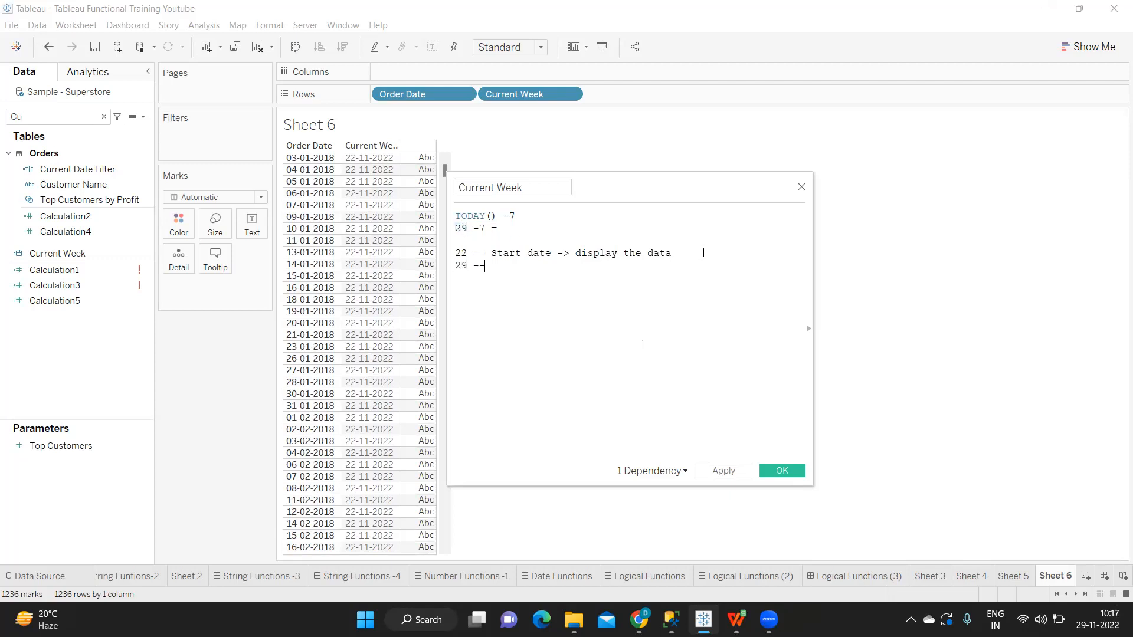
pyautogui.press('BackSpace')
pyautogui.write('-')
pyautogui.press('BackSpace')
pyautogui.write('== Last Date')
pyautogui.moveTo(570, 265); pyautogui.dragTo(440, 222)
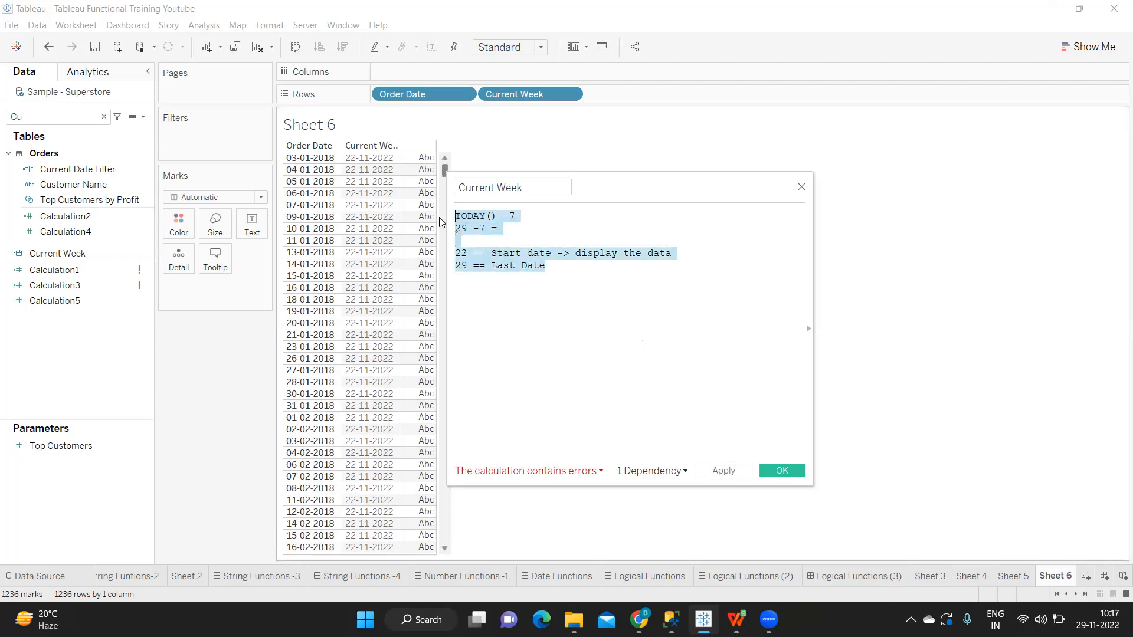
# Step: Insert the DATEDIFF function on a new line below the notes in the Current Week calculation
pyautogui.click(573, 270)
pyautogui.press('Return')
pyautogui.write('date')
pyautogui.press('Down')
pyautogui.press('Down')
pyautogui.press('Down')
pyautogui.press('Return')
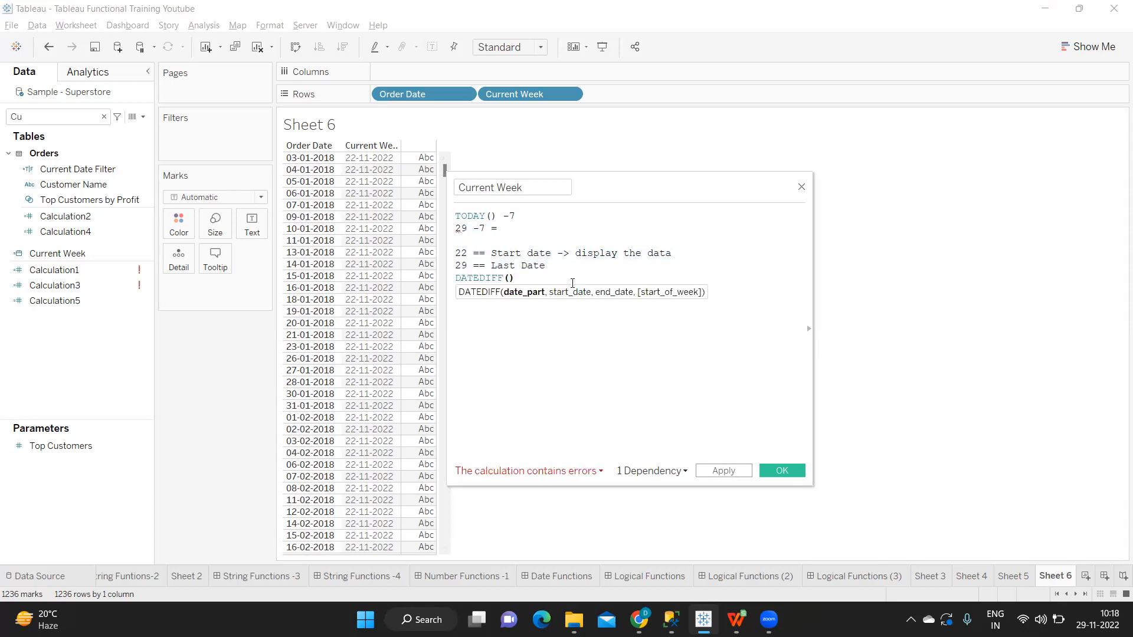
pyautogui.write('[or')
pyautogui.press('Return')
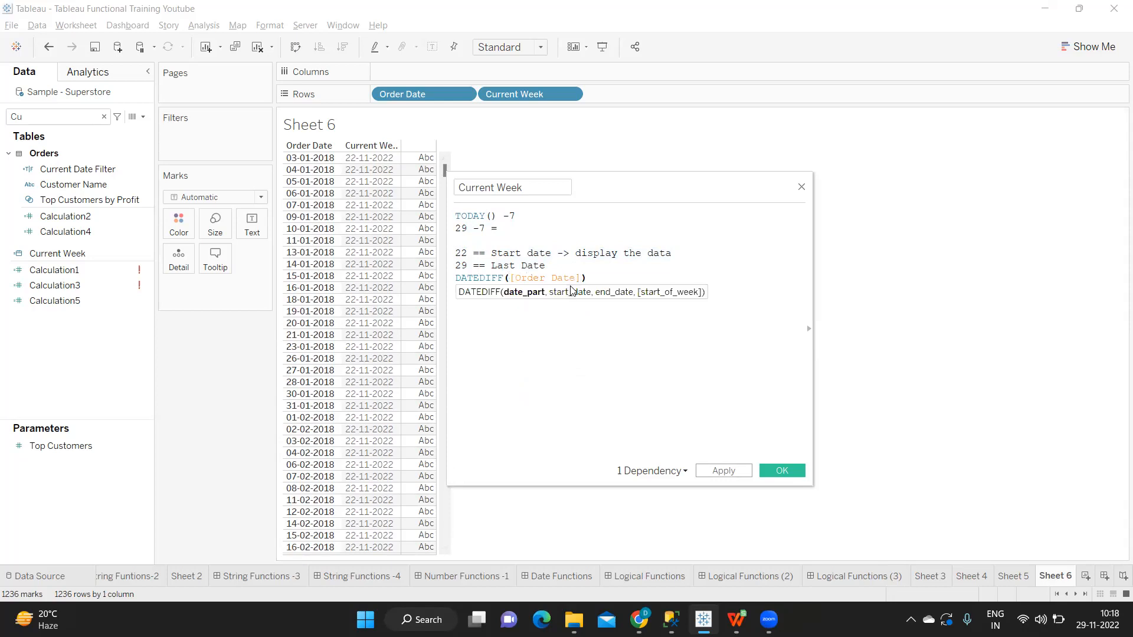
pyautogui.press('BackSpace')
pyautogui.press('BackSpace')
pyautogui.press('BackSpace')
pyautogui.press('BackSpace')
pyautogui.press('BackSpace')
pyautogui.press('BackSpace')
pyautogui.press('BackSpace')
pyautogui.press('BackSpace')
pyautogui.press('BackSpace')
pyautogui.press('BackSpace')
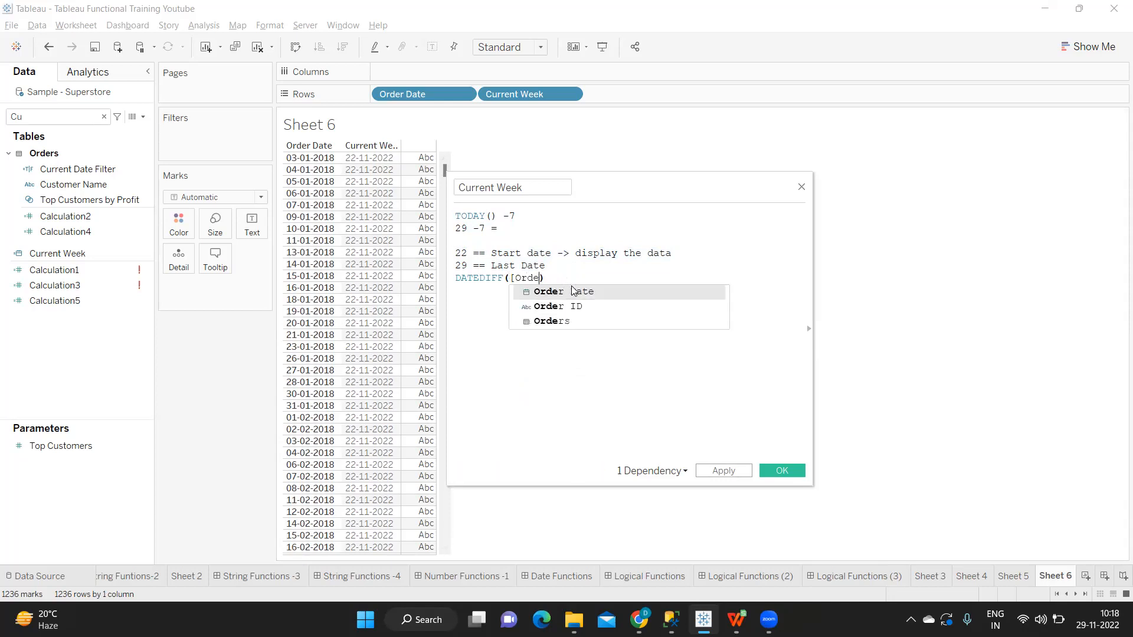
pyautogui.press('BackSpace')
pyautogui.press('BackSpace')
# Step: Set 'day' as the date part and [Order Date] as the start date of the DATEDIFF function
pyautogui.write("'")
pyautogui.press('BackSpace')
pyautogui.write("'day'")
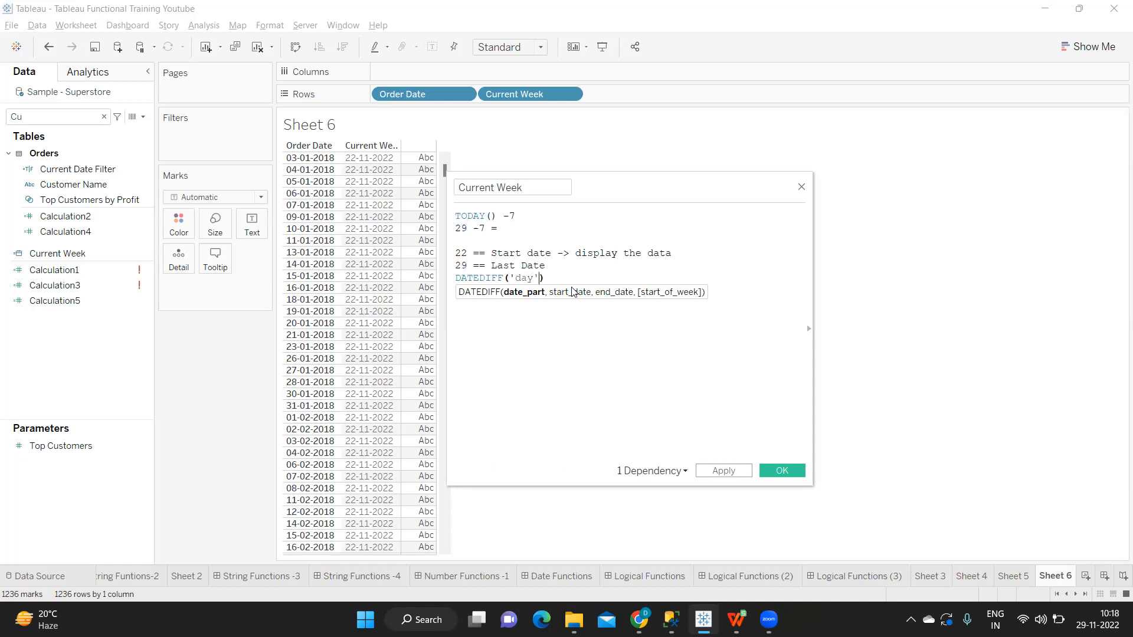
pyautogui.write(',[Or')
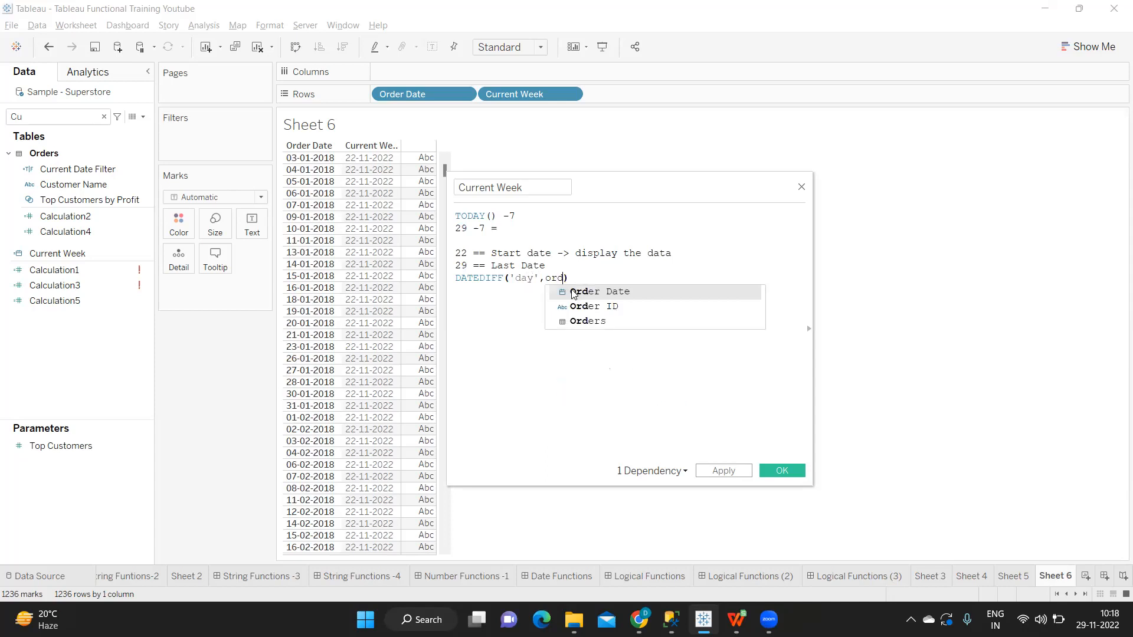
pyautogui.press('Return')
# Step: Set TODAY() as the DATEDIFF end date and compare the function's result with =7
pyautogui.write(',tod')
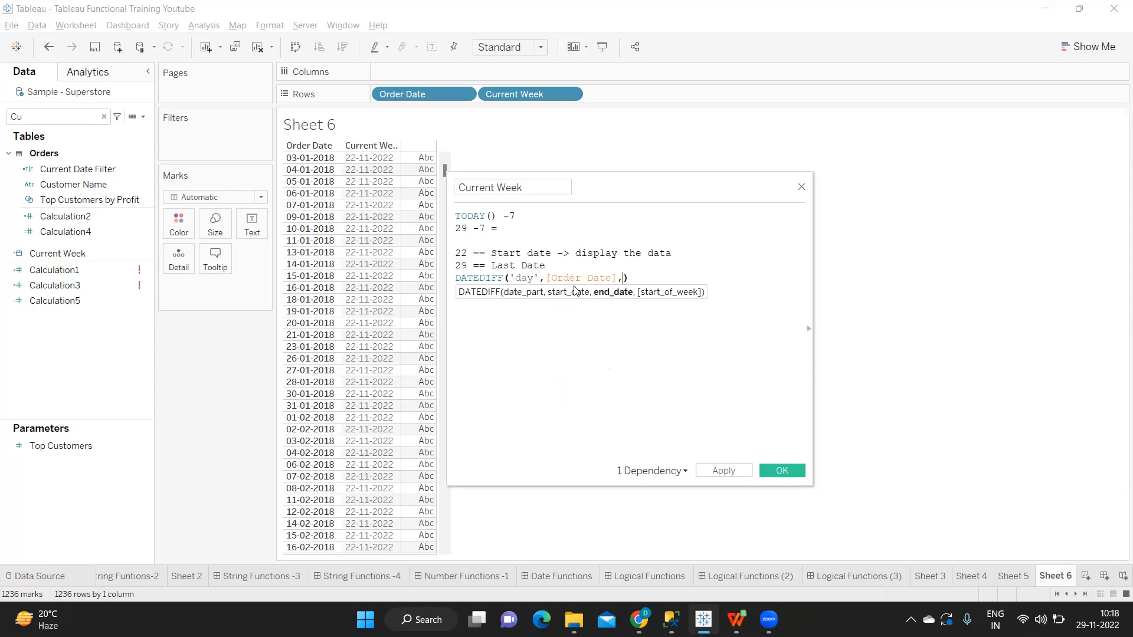
pyautogui.write('ay')
pyautogui.press('Return')
pyautogui.press('BackSpace')
pyautogui.press('BackSpace')
pyautogui.press('BackSpace')
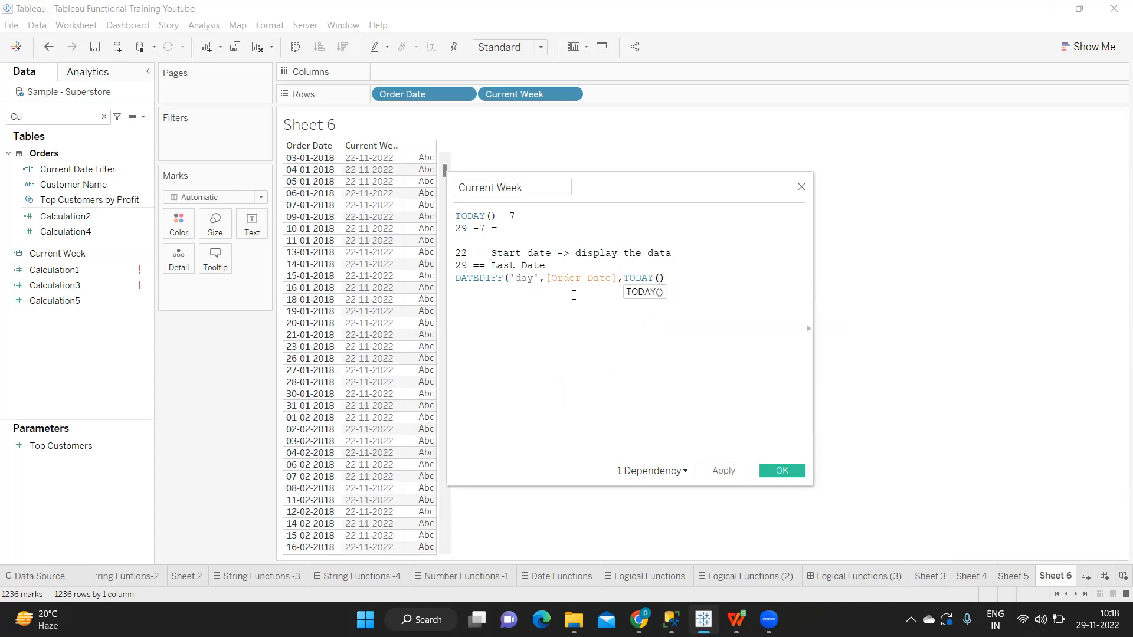
pyautogui.press('Return')
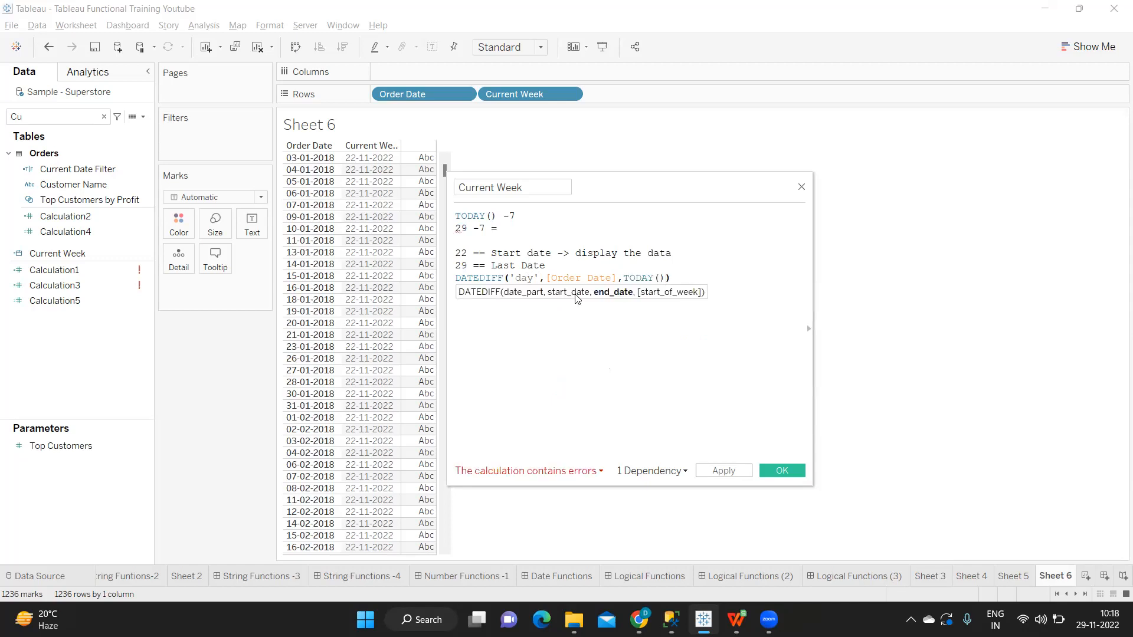
pyautogui.write(')=')
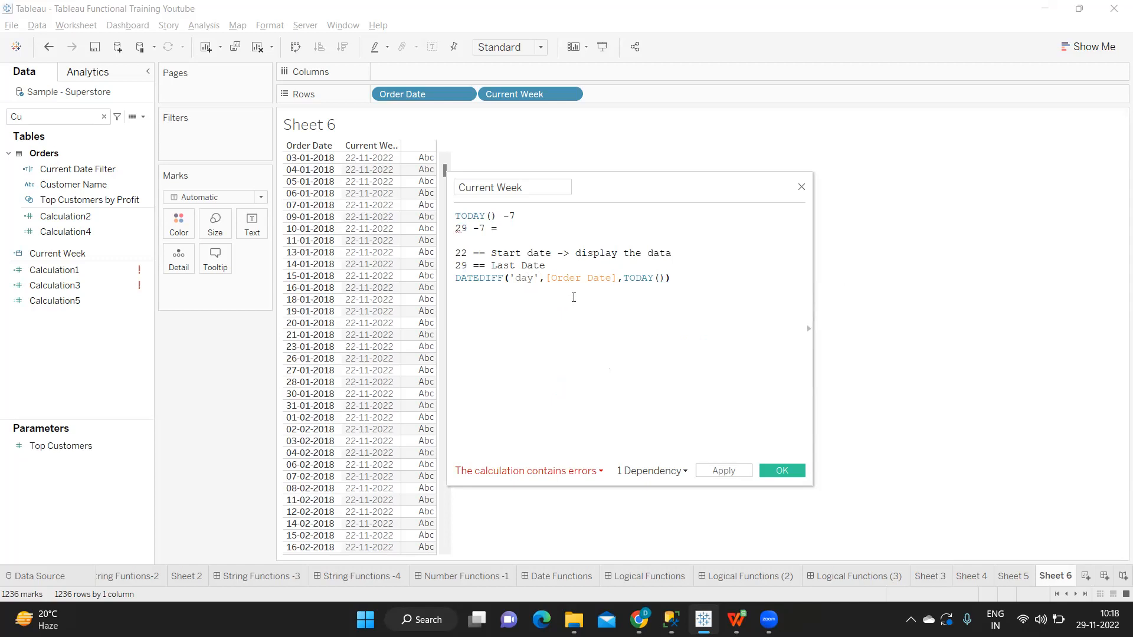
pyautogui.write('7')
pyautogui.moveTo(694, 279); pyautogui.dragTo(447, 279)
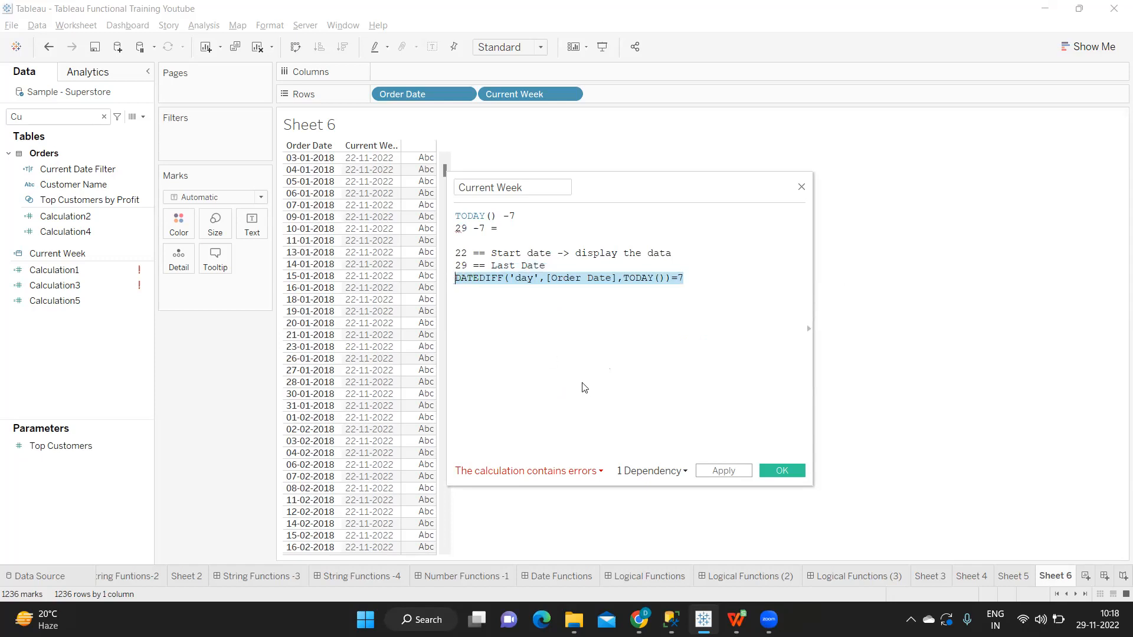
# Step: Change the DATEDIFF comparison to <=7
pyautogui.click(676, 280)
pyautogui.moveTo(677, 277); pyautogui.dragTo(670, 278)
pyautogui.write('<')
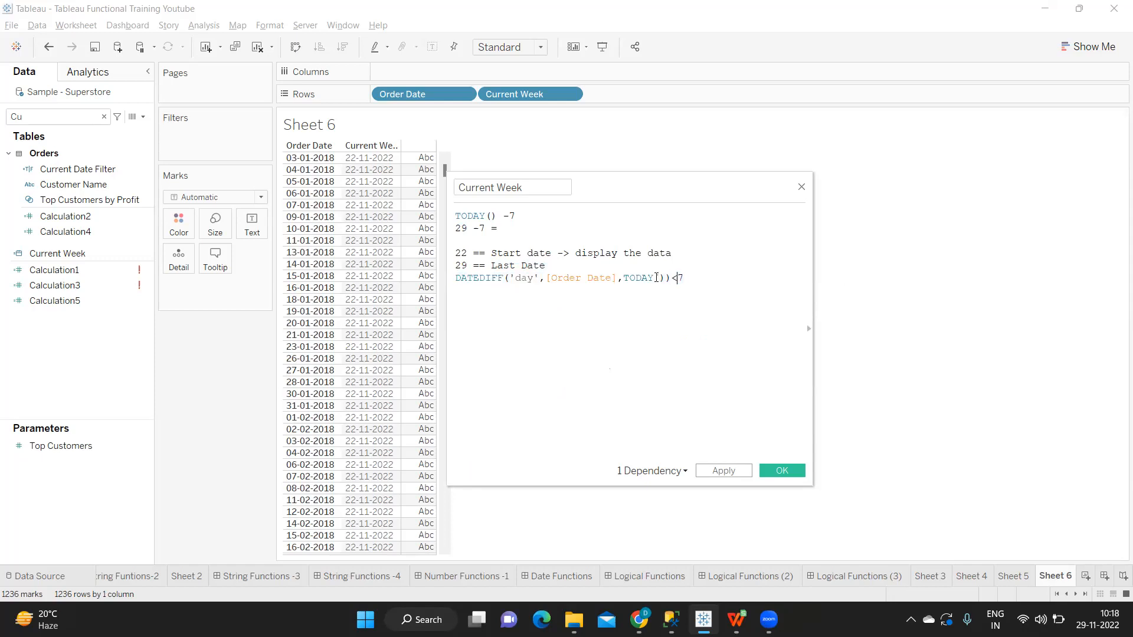
pyautogui.click(657, 278)
pyautogui.write('(')
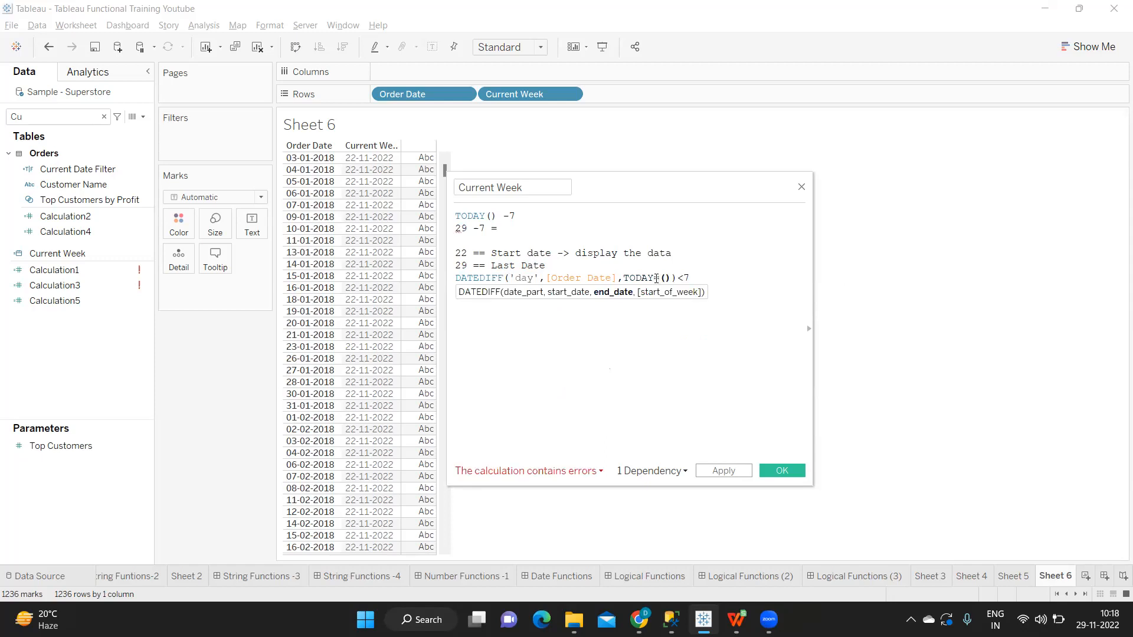
pyautogui.press('BackSpace')
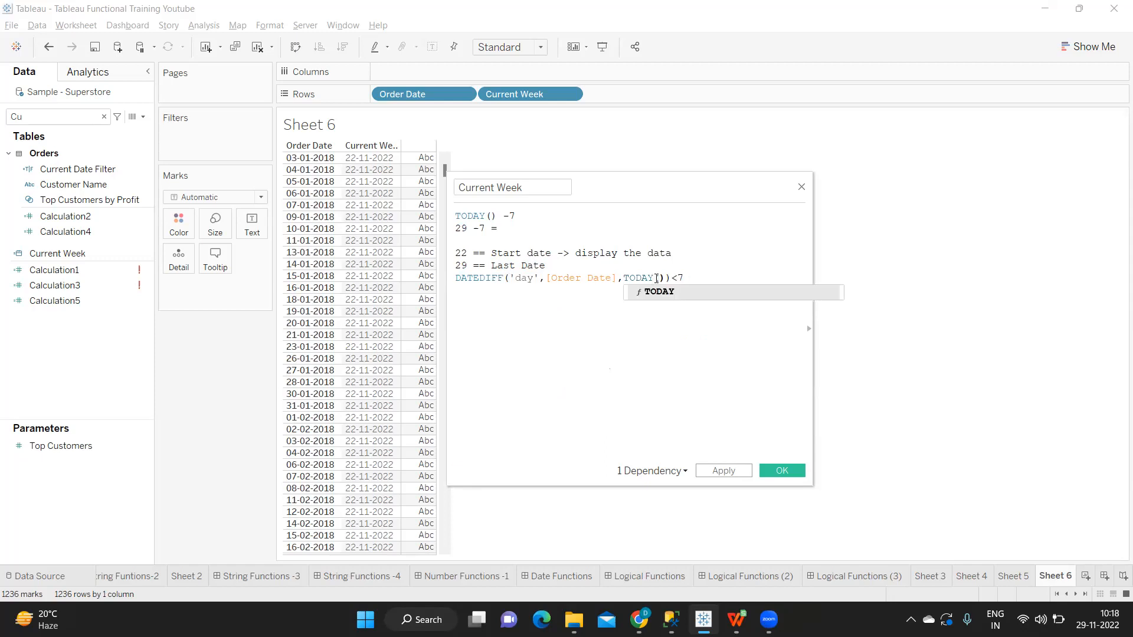
pyautogui.write('())<=')
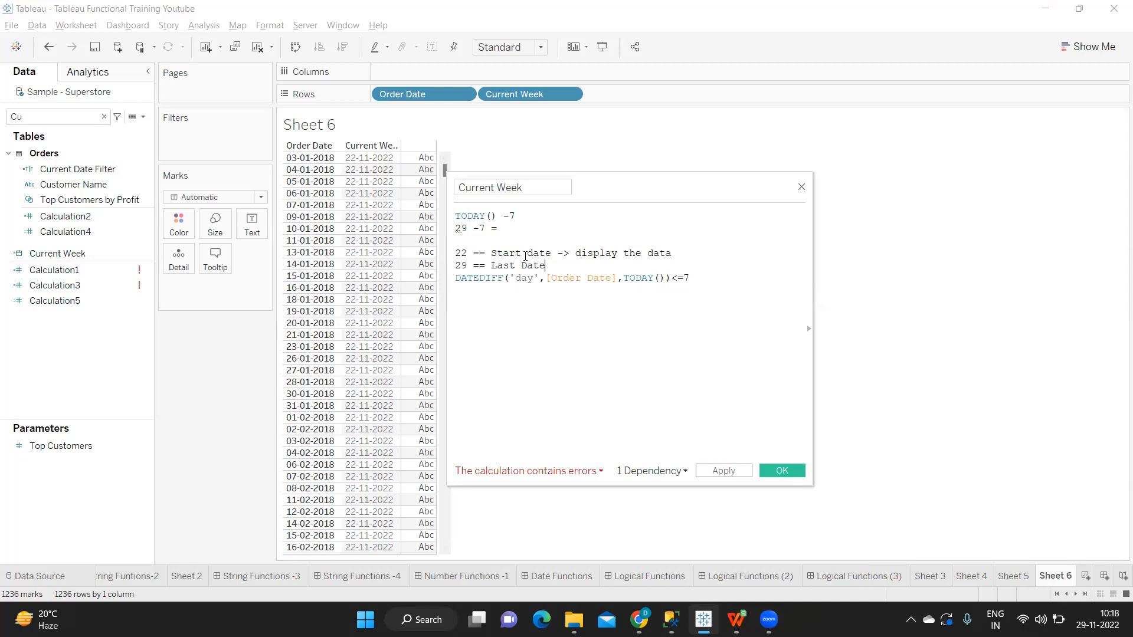
# Step: Delete all lines above the DATEDIFF expression and change its comparison to =7
pyautogui.moveTo(545, 266); pyautogui.dragTo(455, 216)
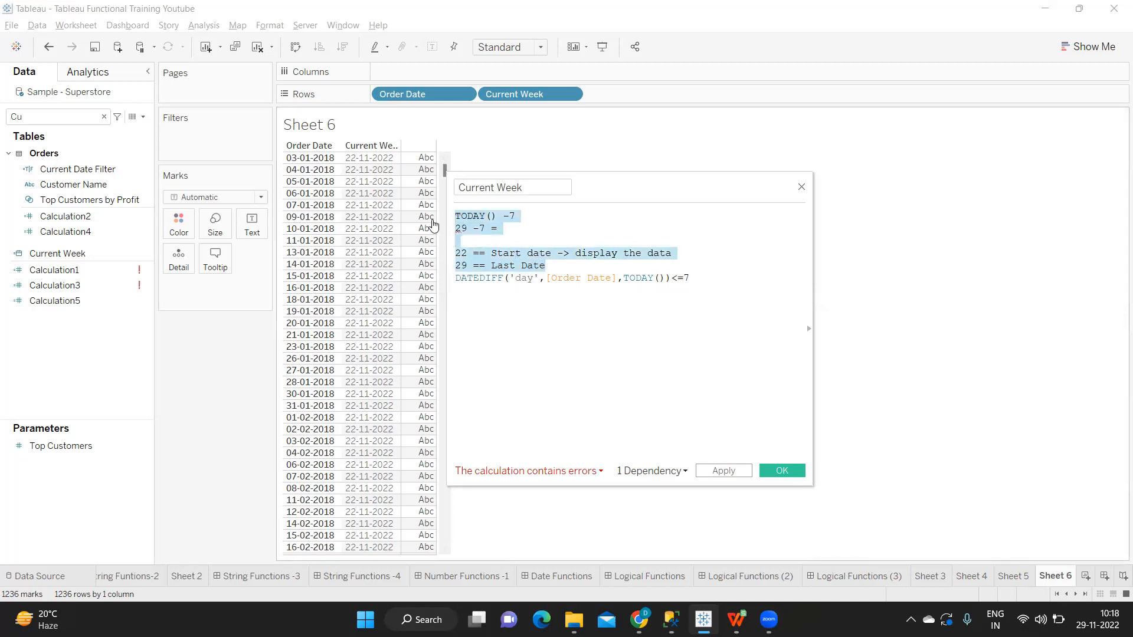
pyautogui.press('BackSpace')
pyautogui.press('Delete')
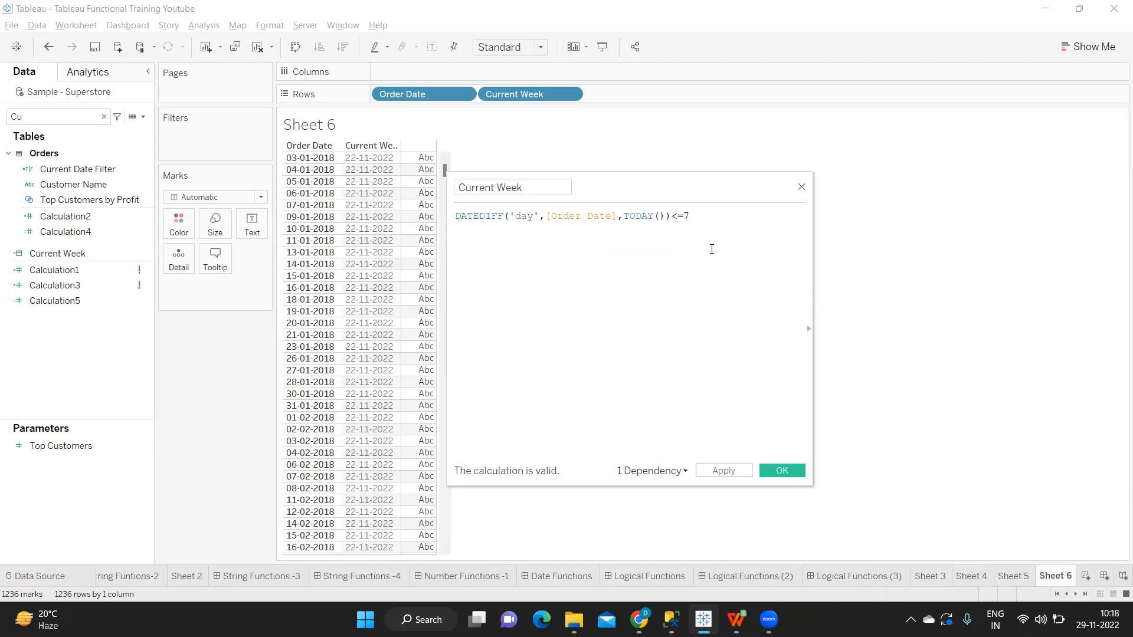
pyautogui.click(680, 214)
pyautogui.press('BackSpace')
# Step: Add the note 22-->22Nov on a new line below the DATEDIFF expression
pyautogui.click(705, 216)
pyautogui.press('Return')
pyautogui.write('22-->')
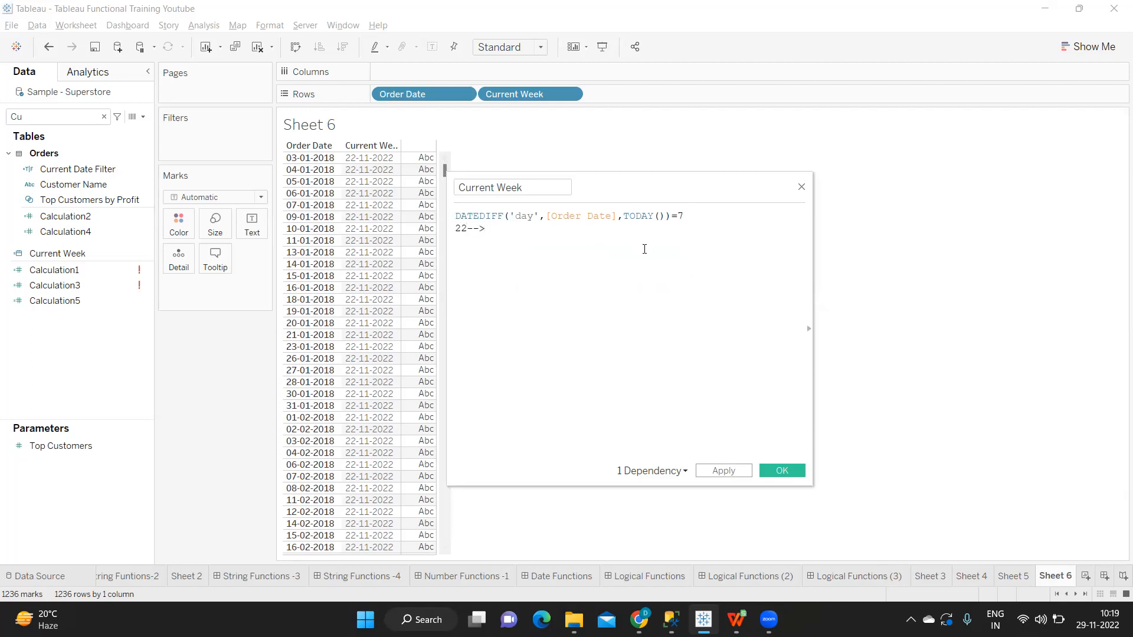
pyautogui.write('22Nov')
pyautogui.press('Return')
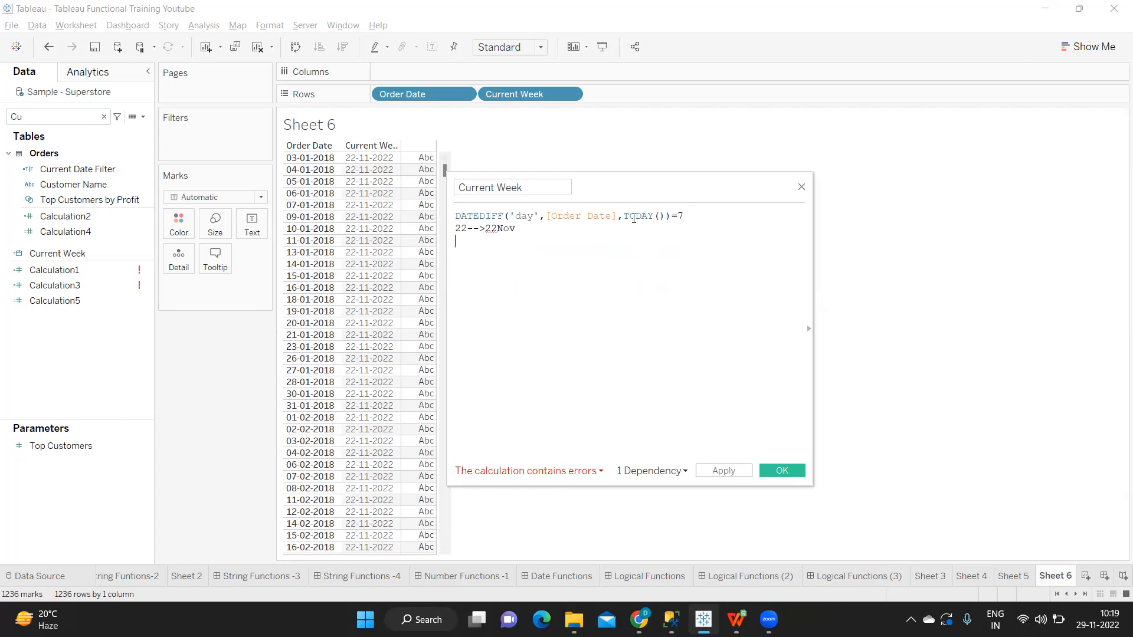
# Step: Add the line "Diference -1" below the note, followed by the numbers 2 to 7 on separate lines
pyautogui.click(523, 230)
pyautogui.write('Dif')
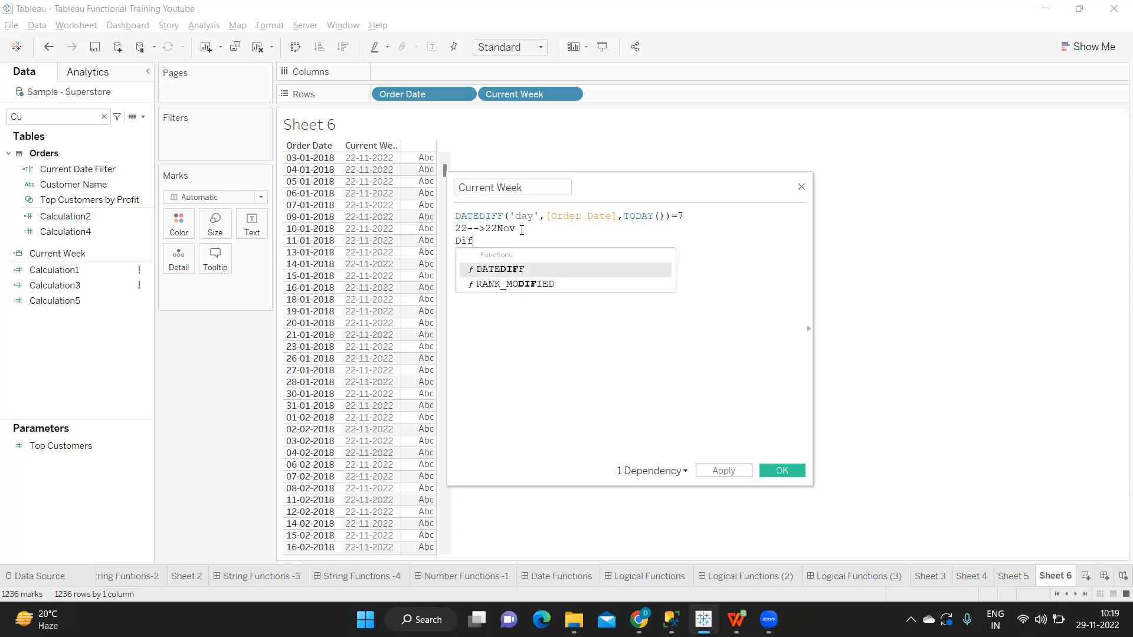
pyautogui.write('erence -1')
pyautogui.press('Return')
pyautogui.write('2')
pyautogui.press('Return')
pyautogui.write('3')
pyautogui.press('Return')
pyautogui.write('4')
pyautogui.press('Return')
pyautogui.write('5')
pyautogui.press('Return')
pyautogui.write('6')
pyautogui.press('Return')
pyautogui.write('7')
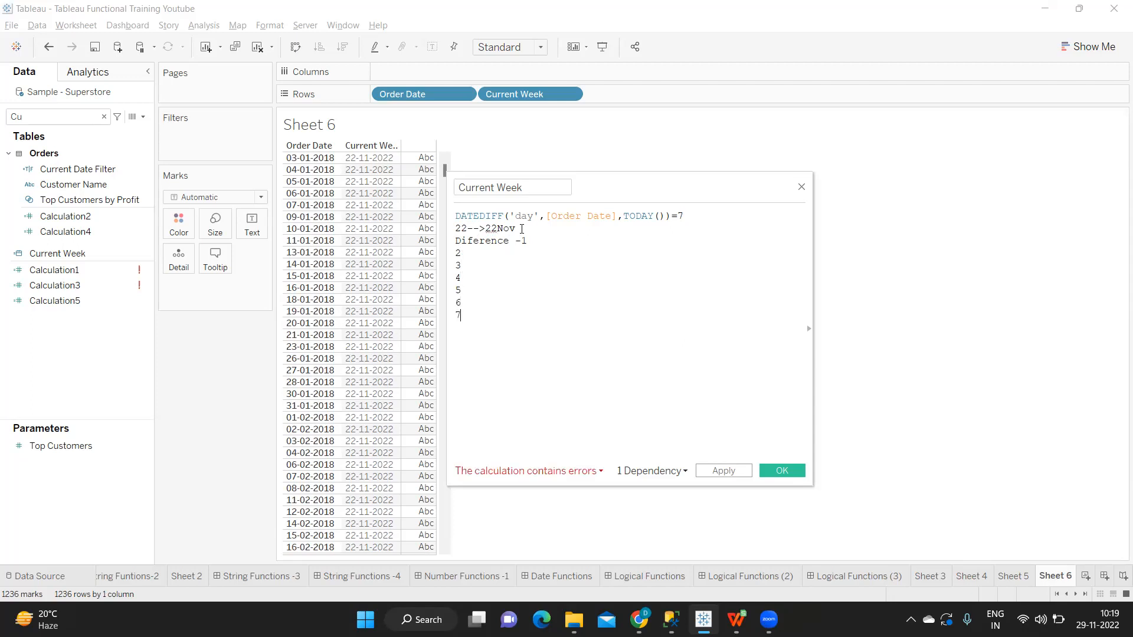
# Step: Delete all note lines below the DATEDIFF expression, from 22-->22Nov down to 7
pyautogui.moveTo(461, 316); pyautogui.dragTo(448, 254)
pyautogui.click(471, 317)
pyautogui.moveTo(455, 228); pyautogui.dragTo(500, 344)
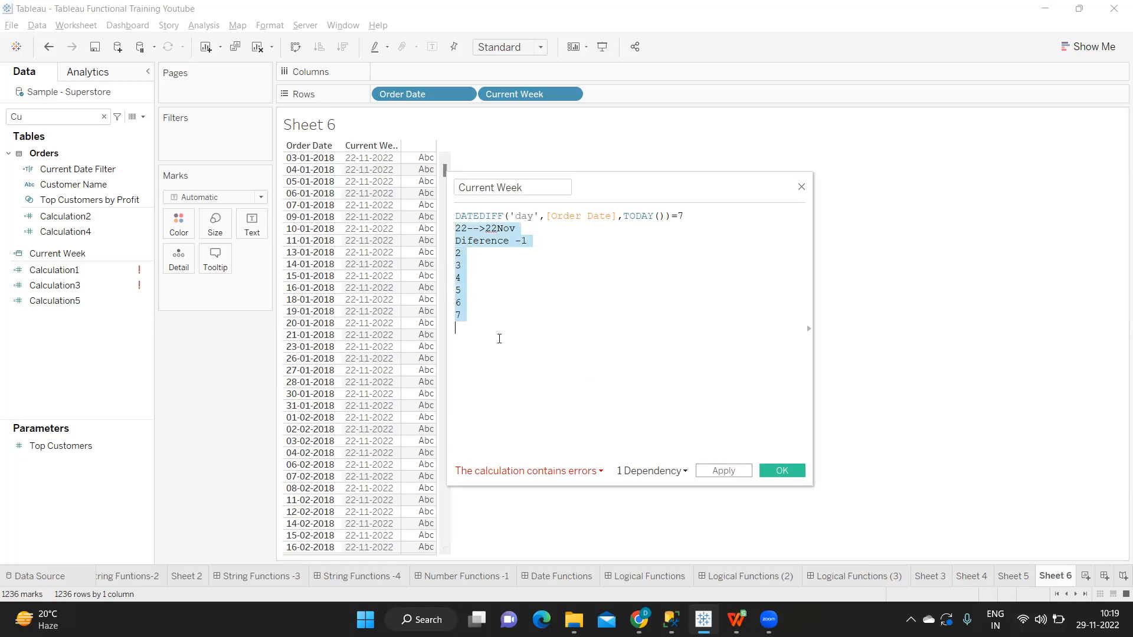
pyautogui.press('BackSpace')
# Step: Write the example lines 29,29 = 0, 28,29 = 1, 27,29 =2 and 26,29 = 3 below the DATEDIFF expression
pyautogui.write('29')
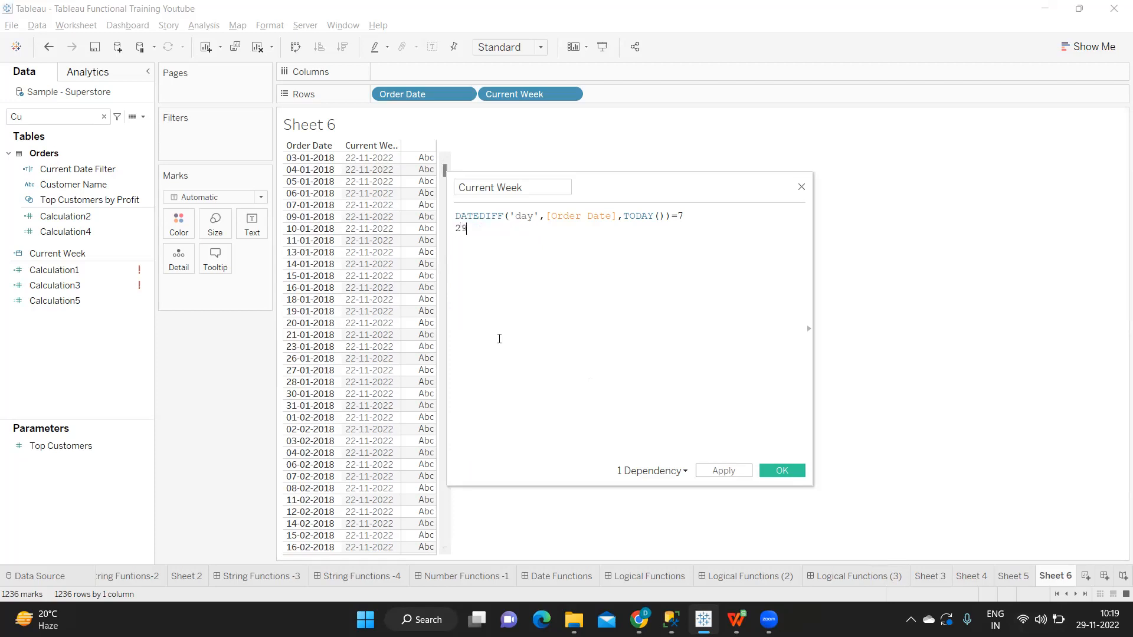
pyautogui.write(',29 = 0')
pyautogui.press('Return')
pyautogui.write('28,29 = 1')
pyautogui.write('27,29 =2 26,29 = 3')
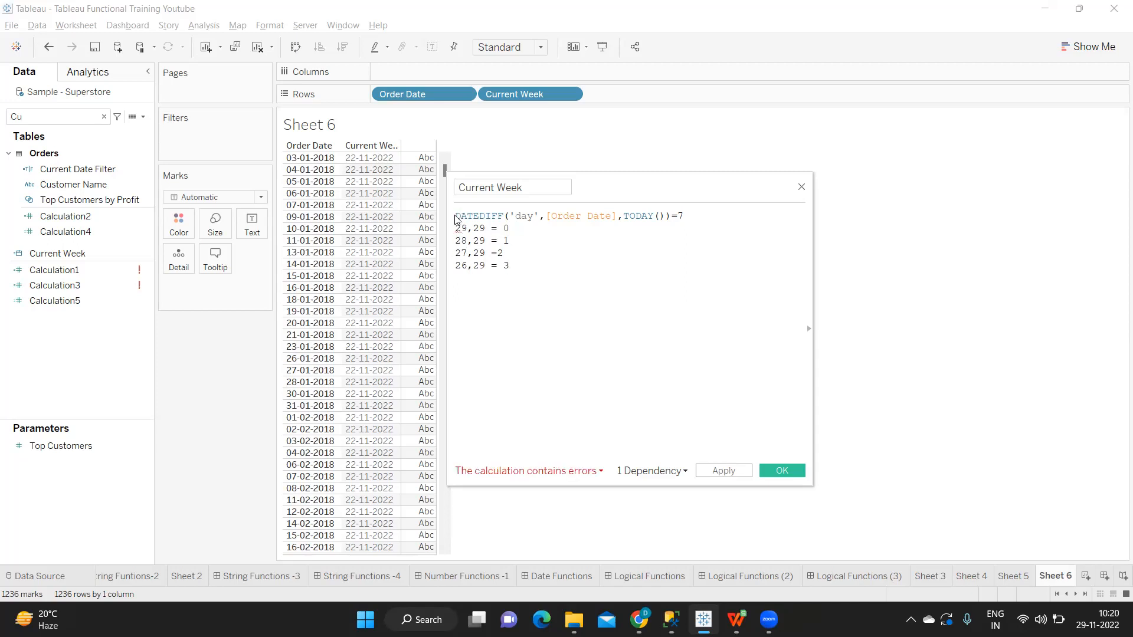
# Step: Delete the four day-difference example lines, leaving only the DATEDIFF expression in the calculation
pyautogui.moveTo(458, 215); pyautogui.dragTo(688, 218)
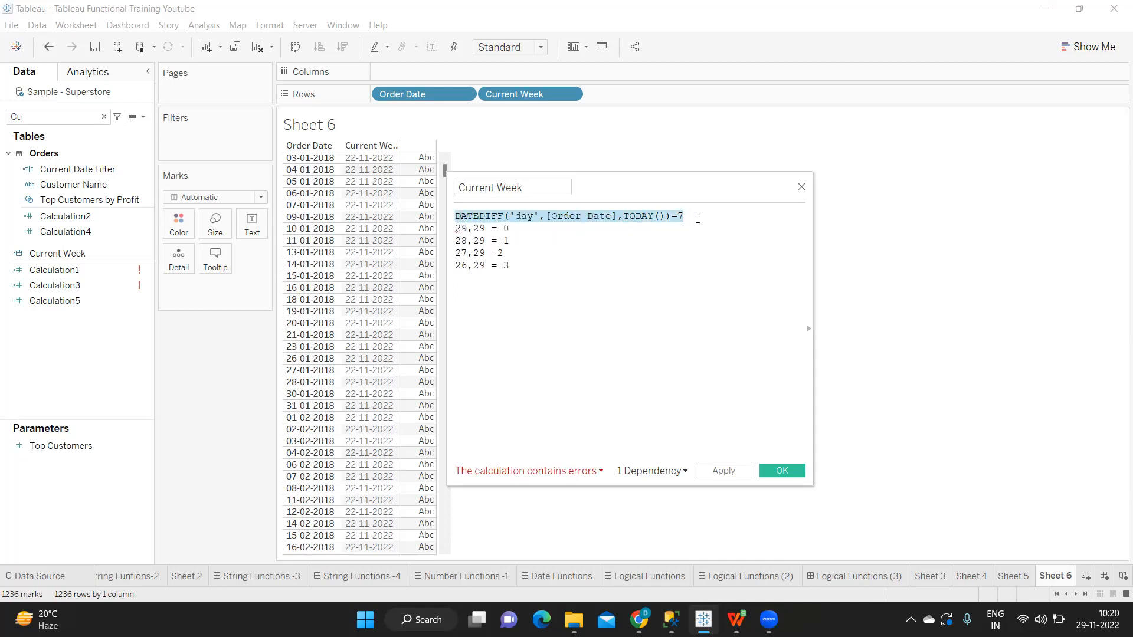
pyautogui.moveTo(537, 271); pyautogui.dragTo(446, 230)
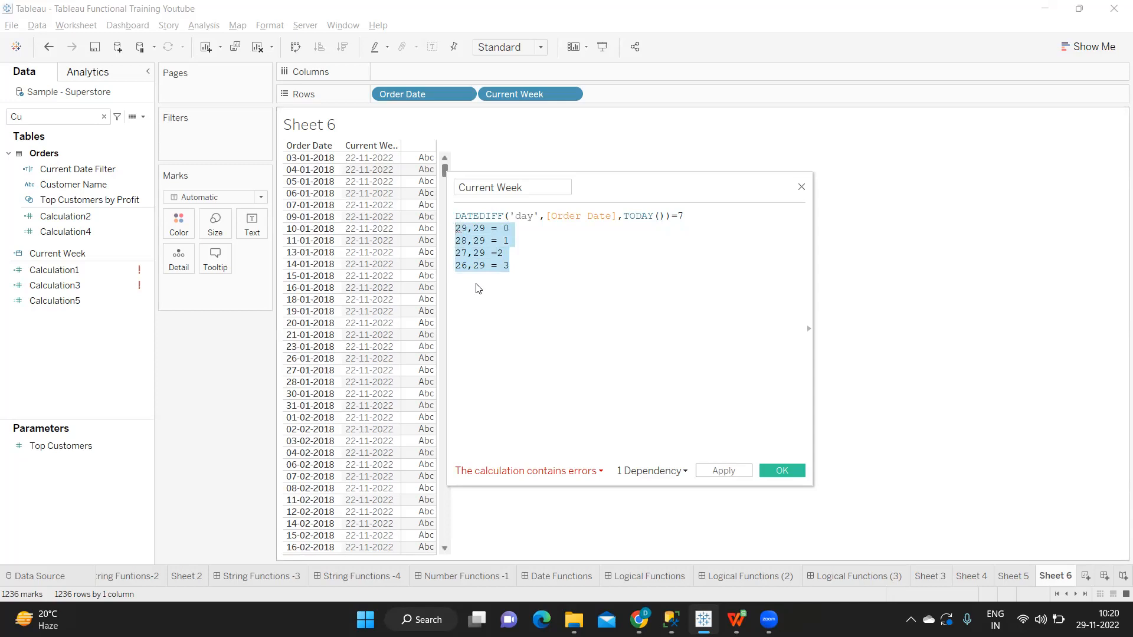
pyautogui.press('BackSpace')
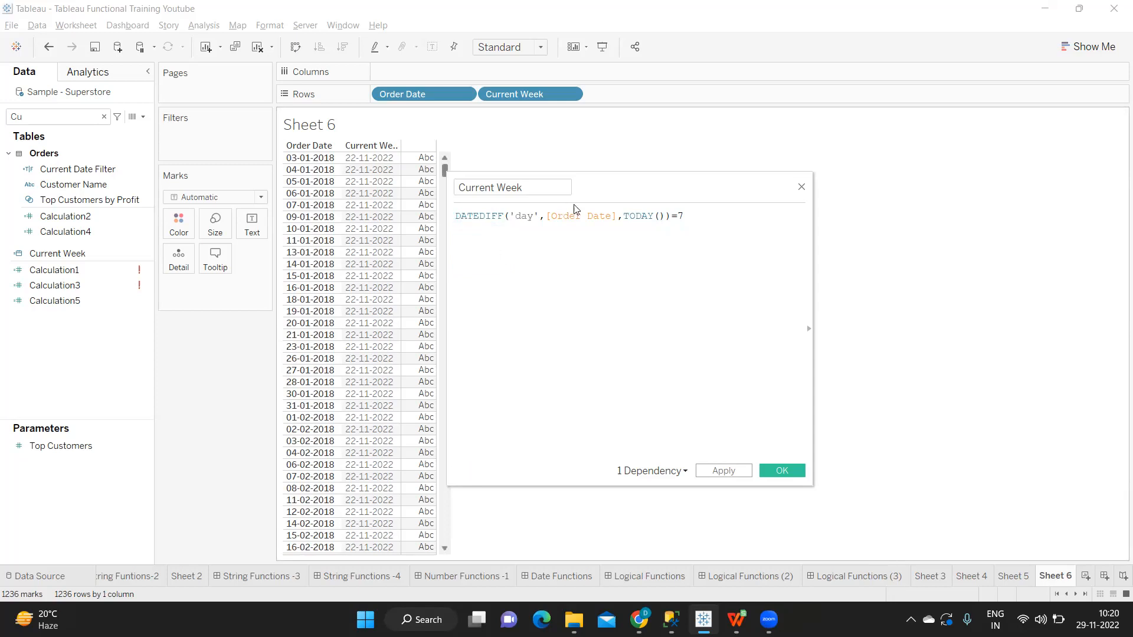
# Step: Clear the field search and start a new parameter named Select Date
pyautogui.doubleClick(641, 217)
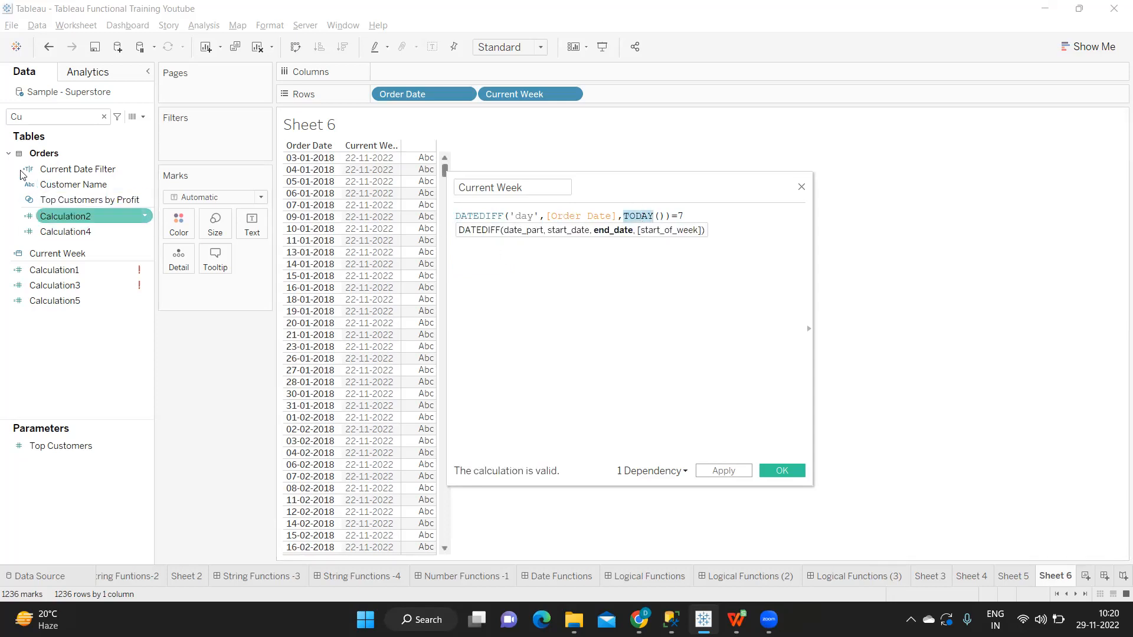
pyautogui.click(105, 116)
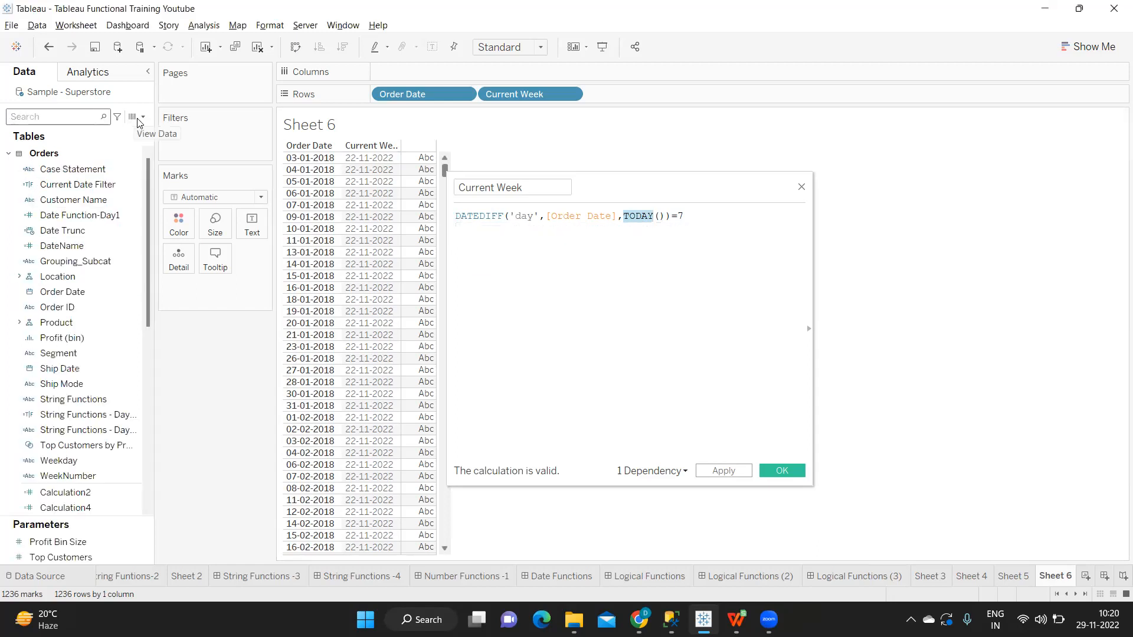
pyautogui.click(142, 117)
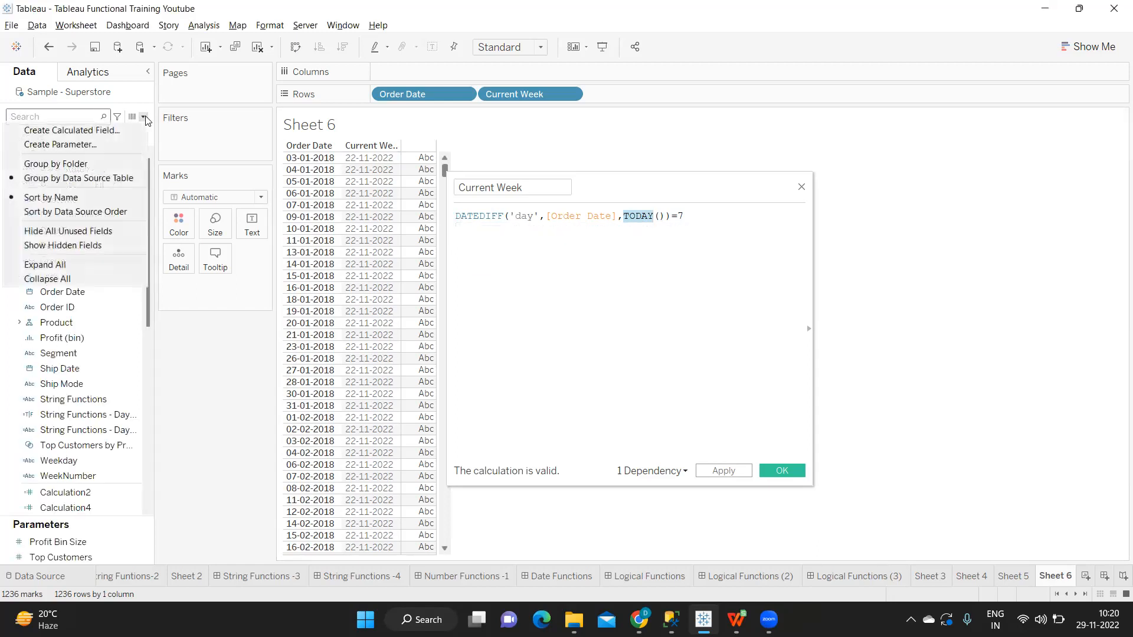
pyautogui.click(103, 146)
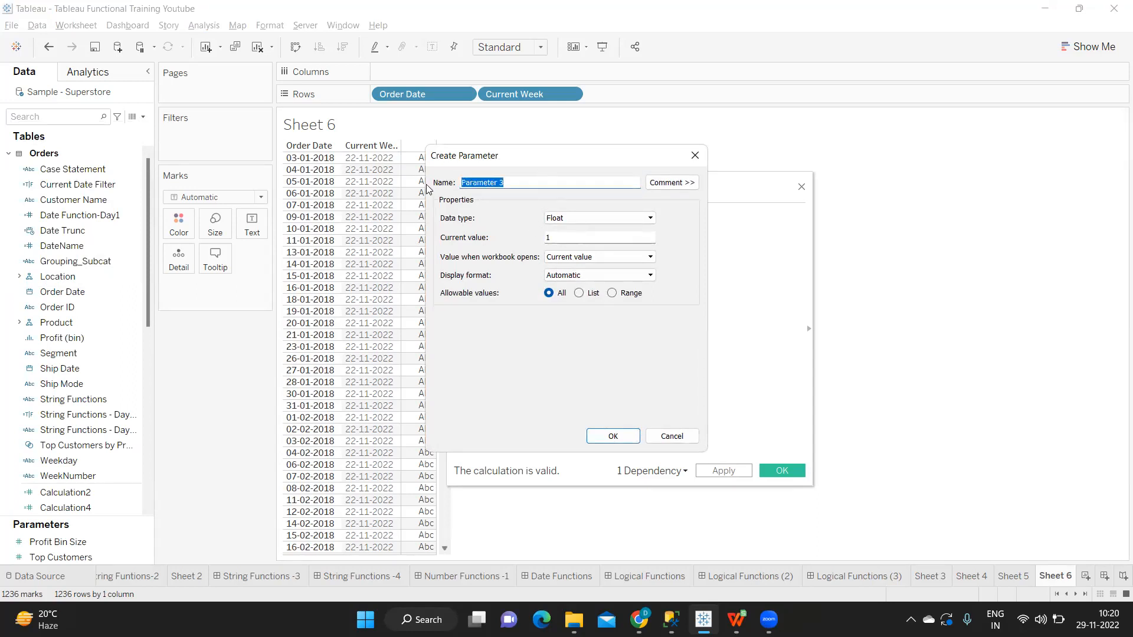
pyautogui.write('Select Date')
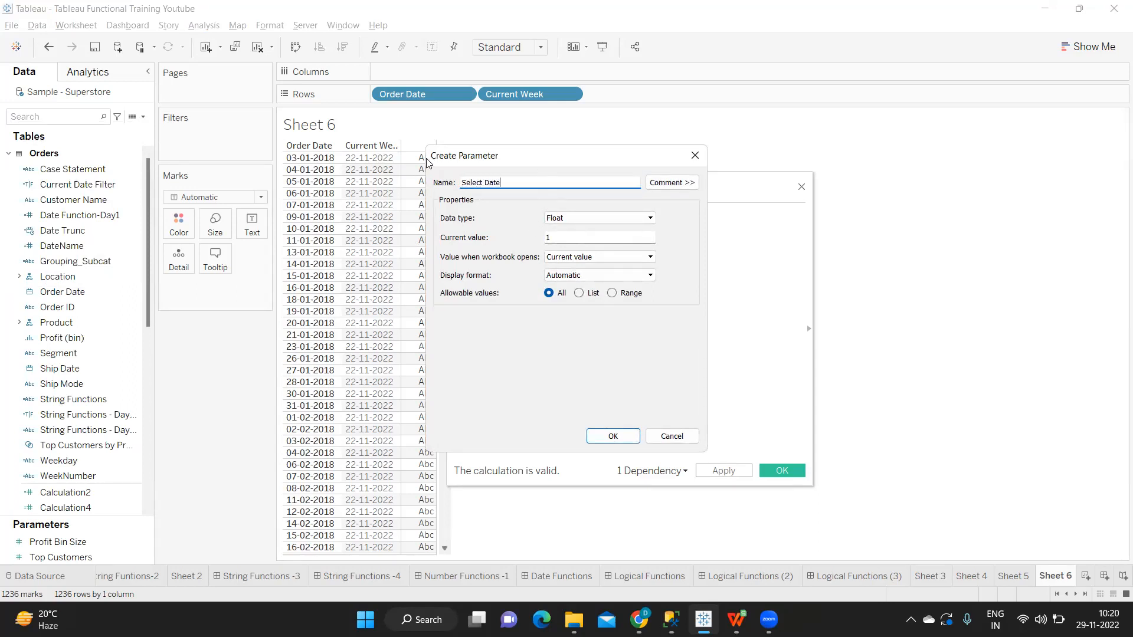
# Step: Give the Select Date parameter the Date data type and a range of allowable values set from Order Date
pyautogui.click(599, 218)
pyautogui.click(558, 267)
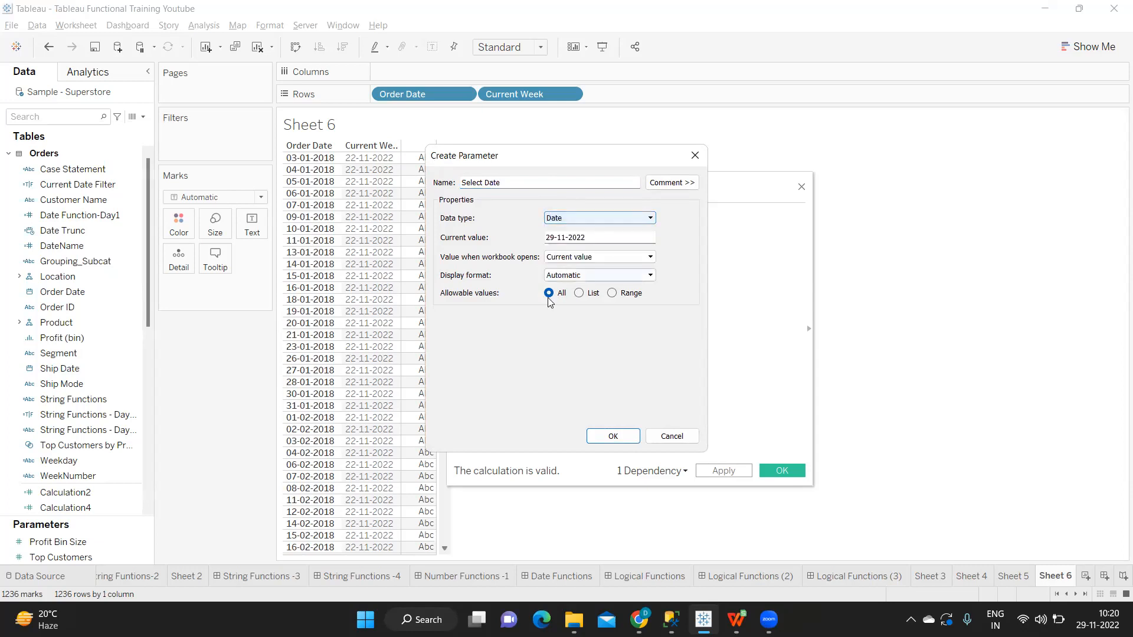
pyautogui.click(617, 295)
pyautogui.click(641, 351)
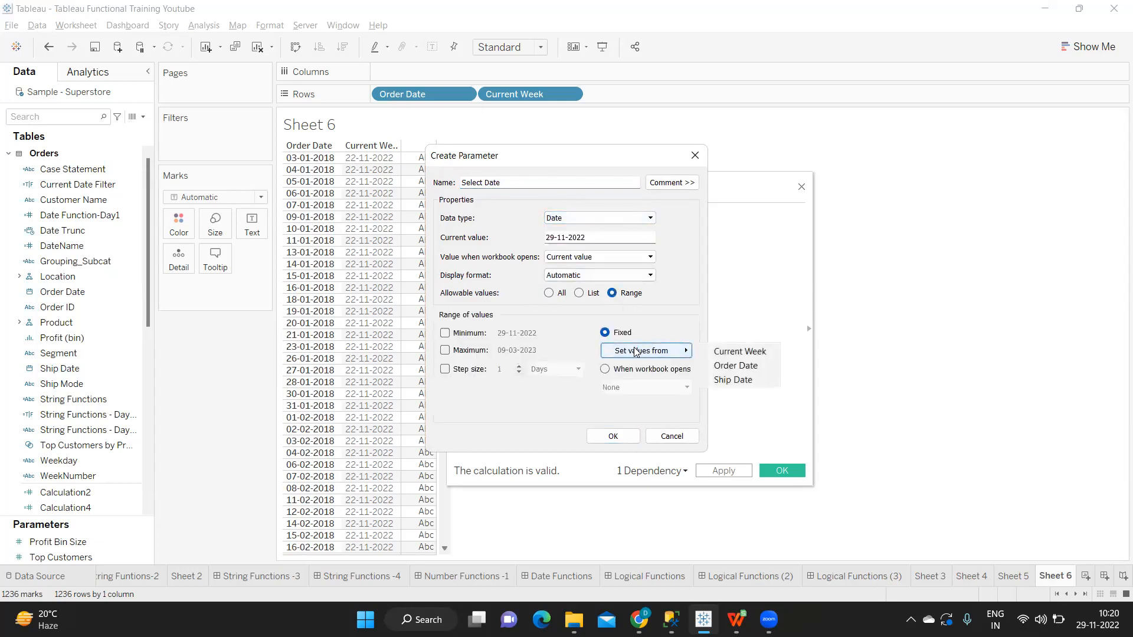
pyautogui.click(735, 366)
pyautogui.click(613, 436)
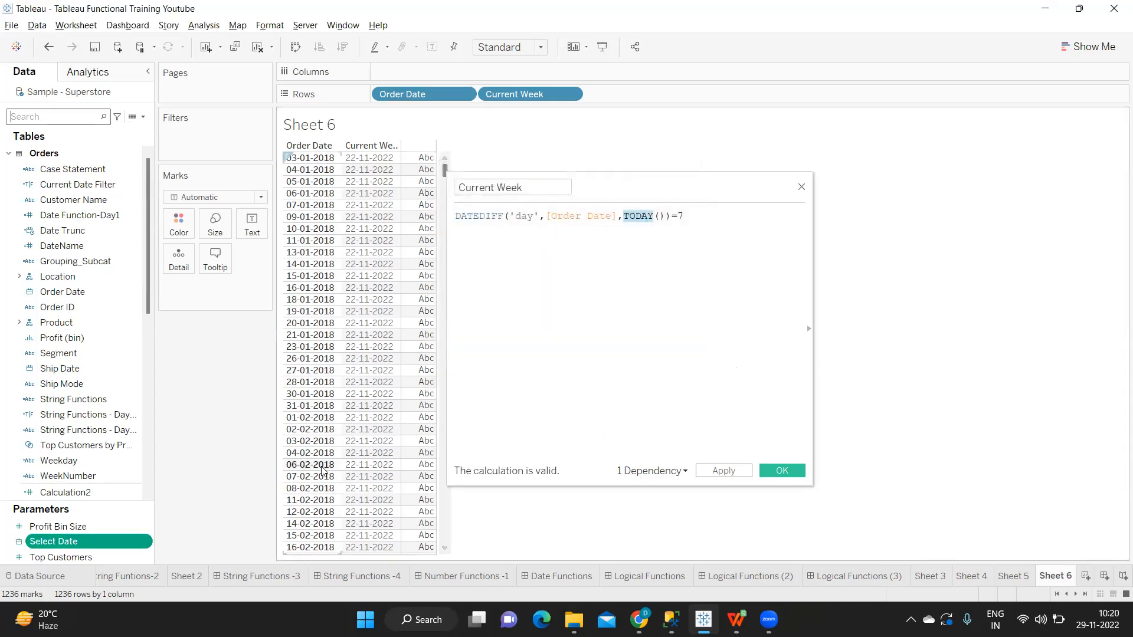
# Step: Show the Select Date parameter control on the sheet and switch it from a slider to type-in entry
pyautogui.click(146, 540)
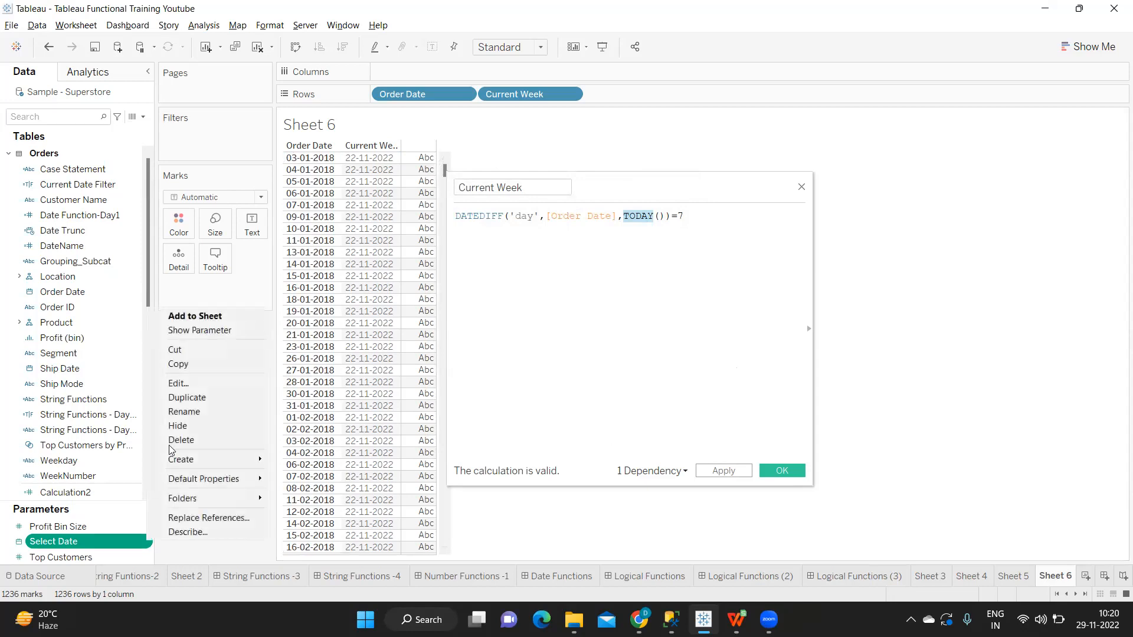
pyautogui.click(209, 332)
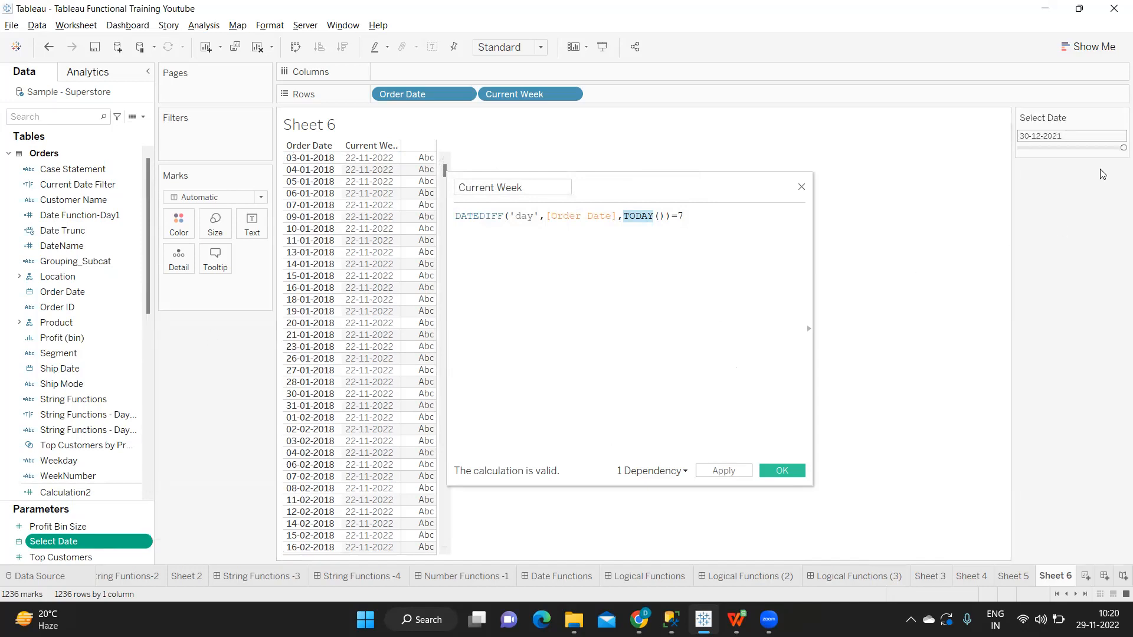
pyautogui.click(1121, 117)
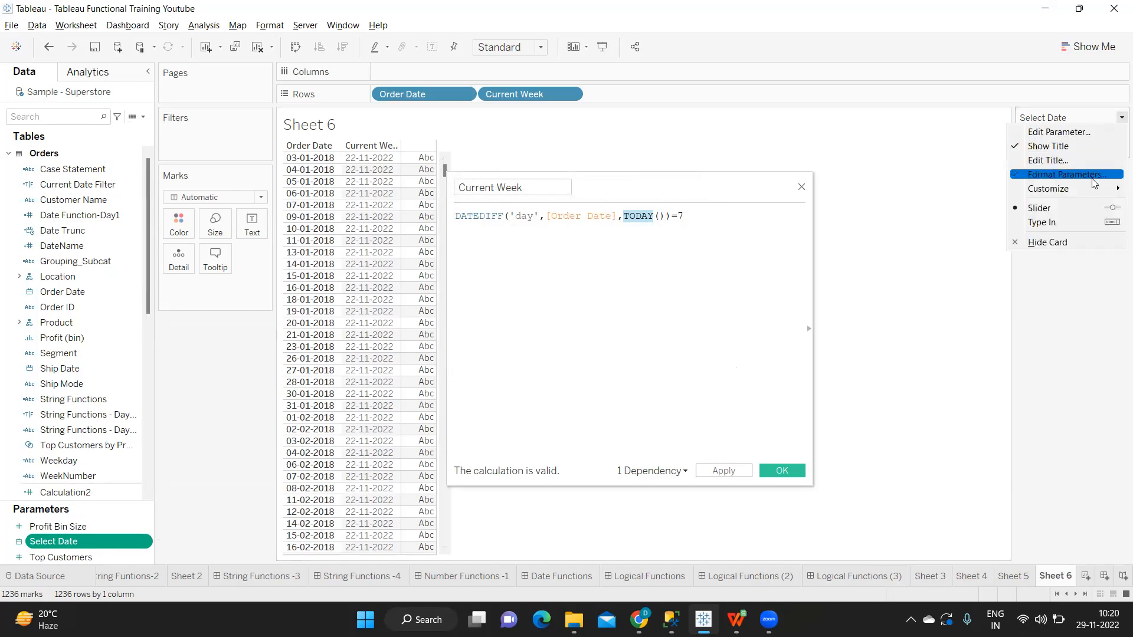
pyautogui.click(1051, 221)
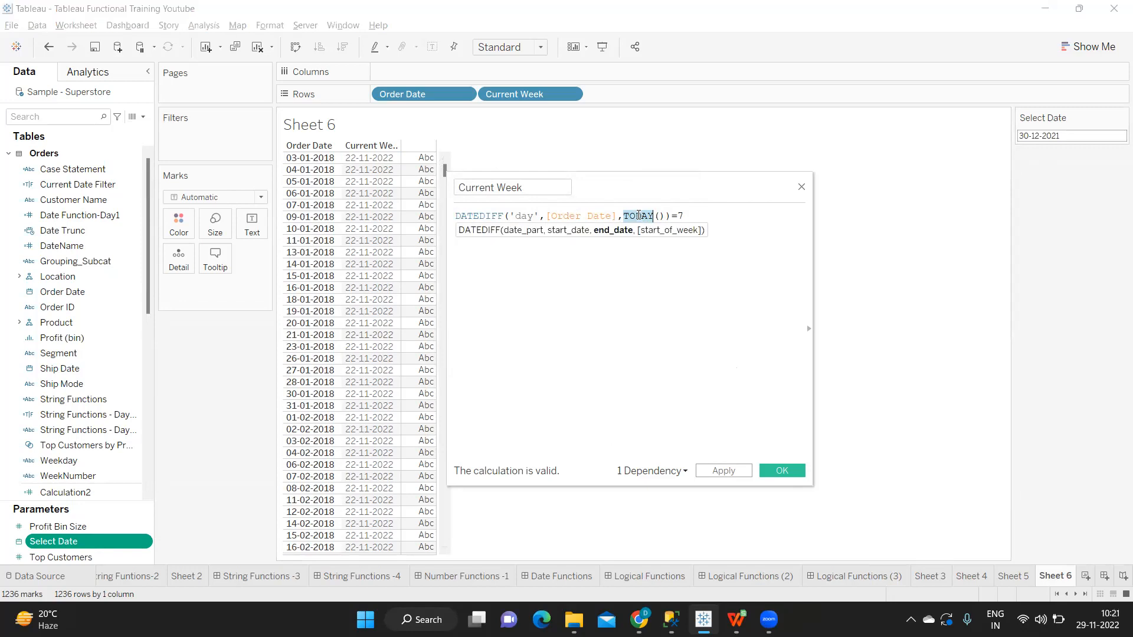
# Step: Replace TODAY() with the [Select Date] parameter as the DATEDIFF end date and apply the Current Week calculation
pyautogui.write('sel')
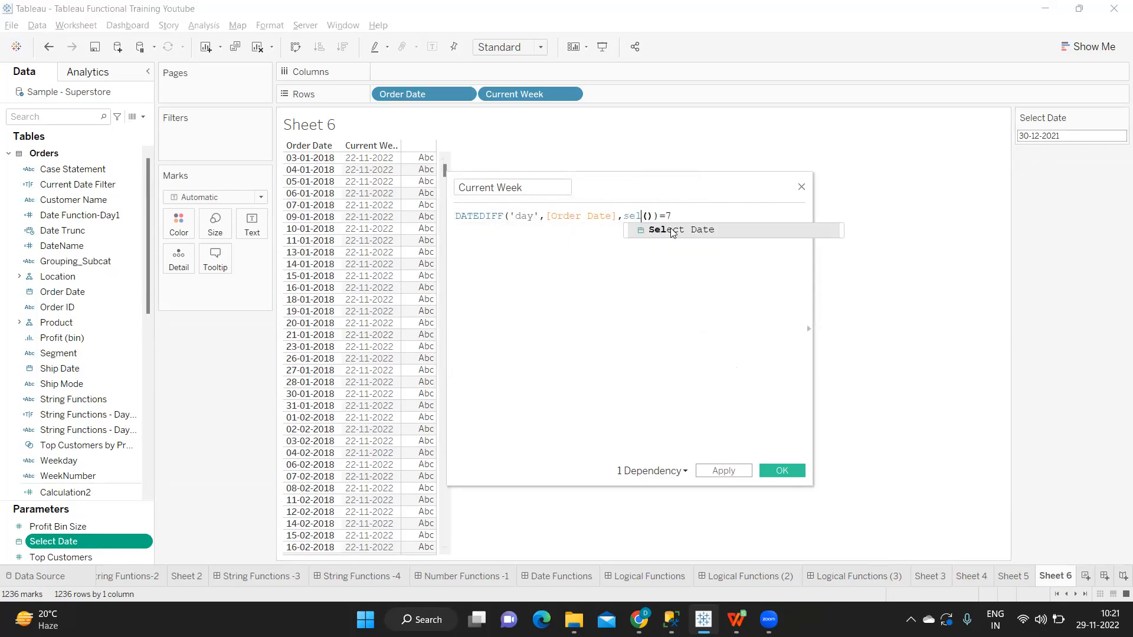
pyautogui.click(695, 234)
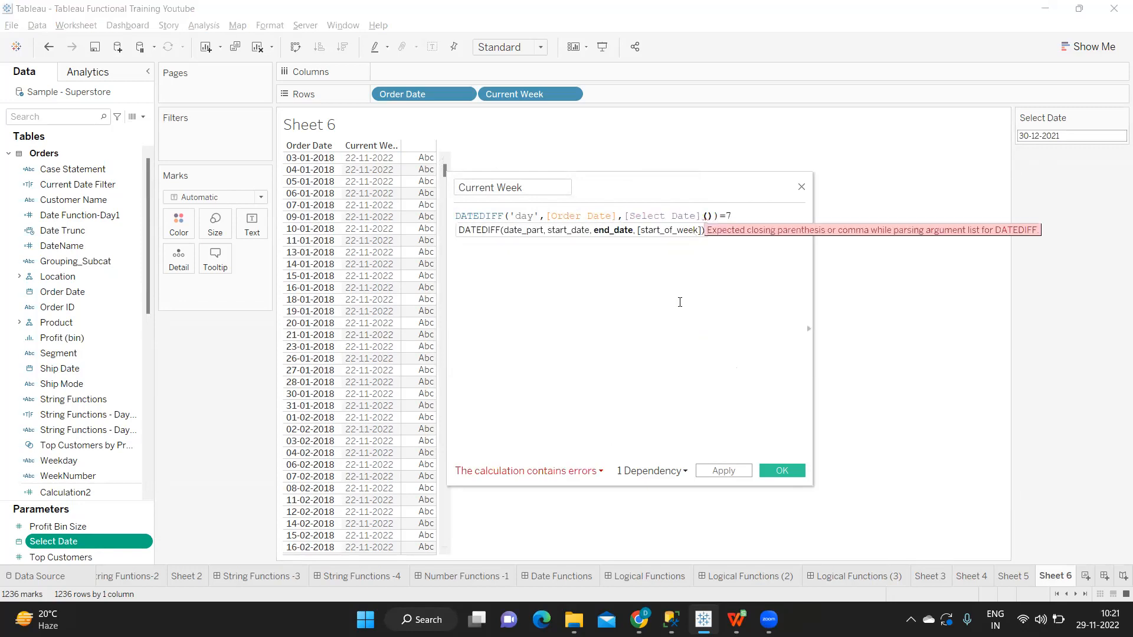
pyautogui.press('Delete')
pyautogui.press('Delete')
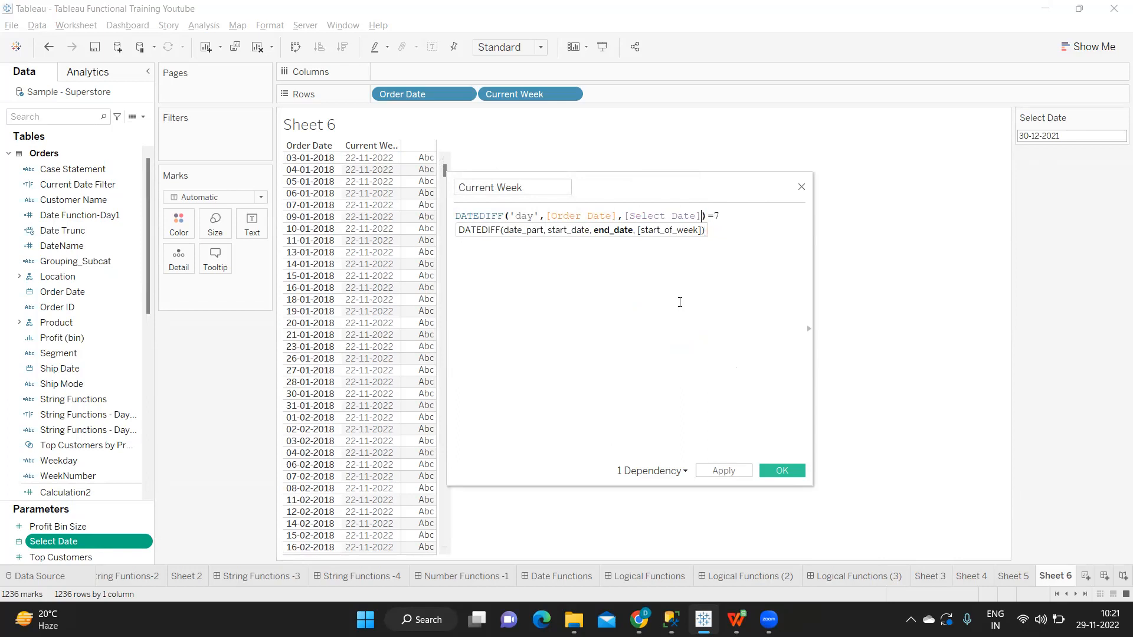
pyautogui.click(654, 329)
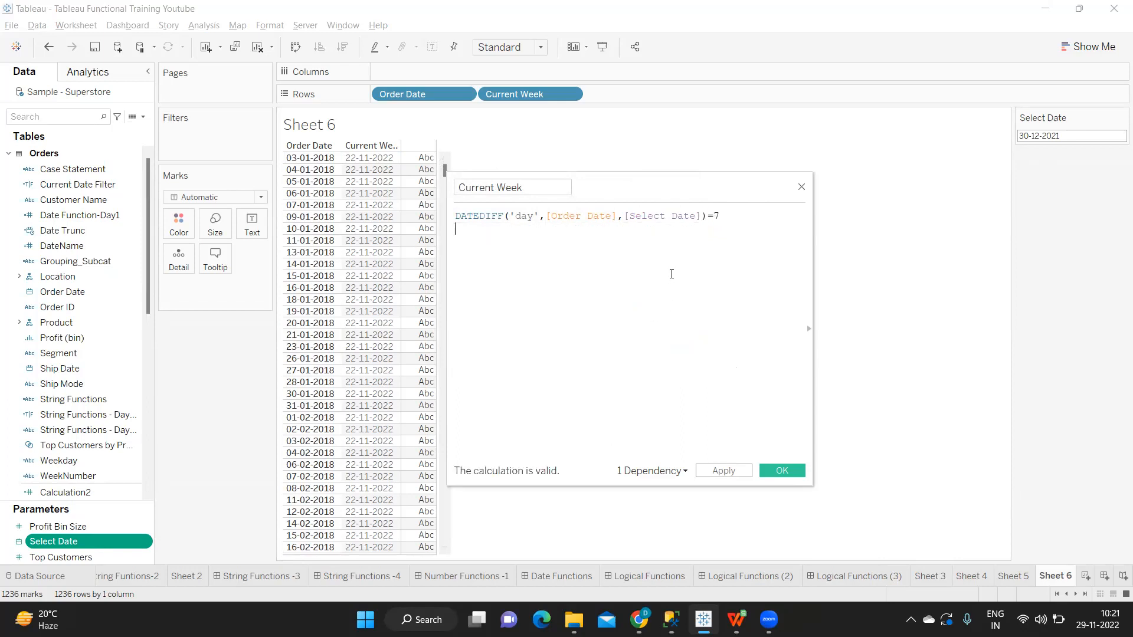
pyautogui.doubleClick(574, 218)
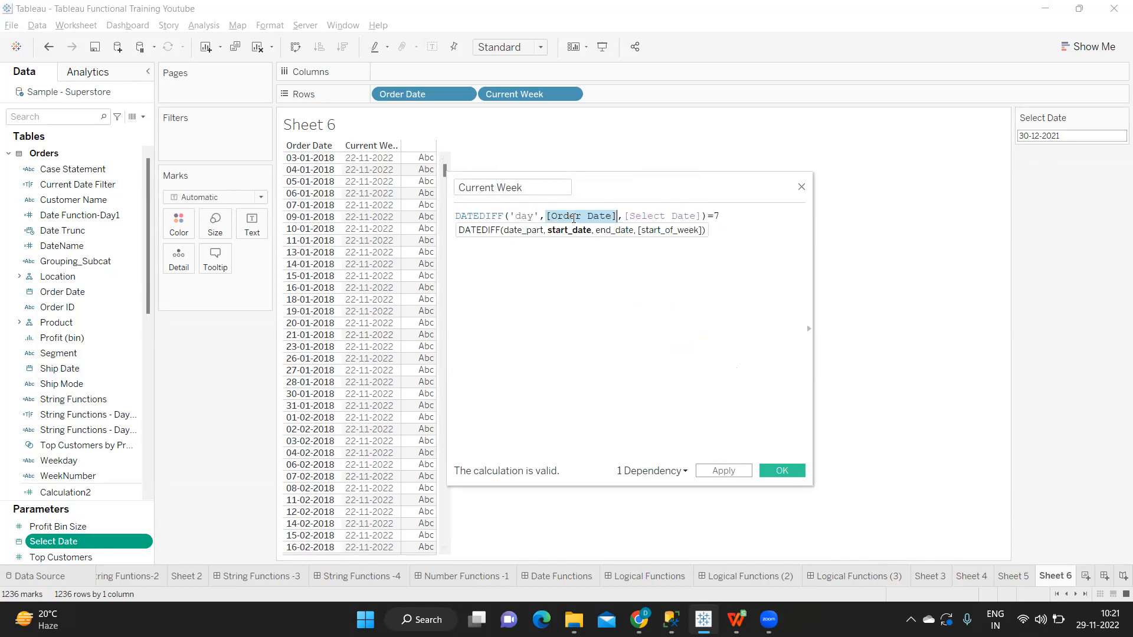
pyautogui.click(656, 216)
pyautogui.doubleClick(656, 216)
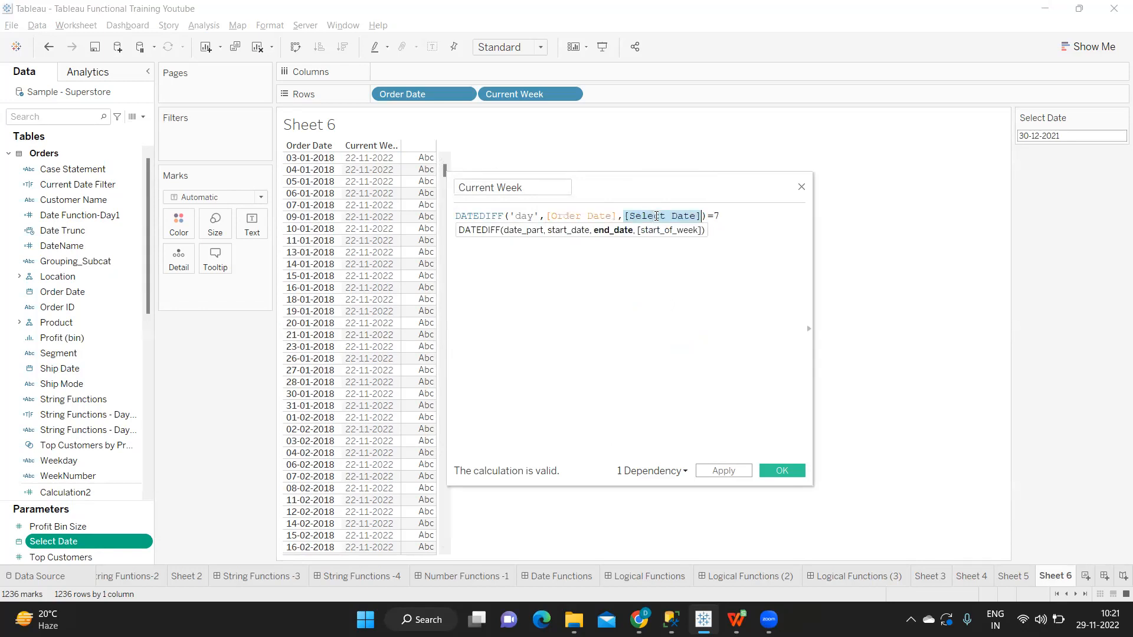
pyautogui.hotkey('ctrl', 'a')
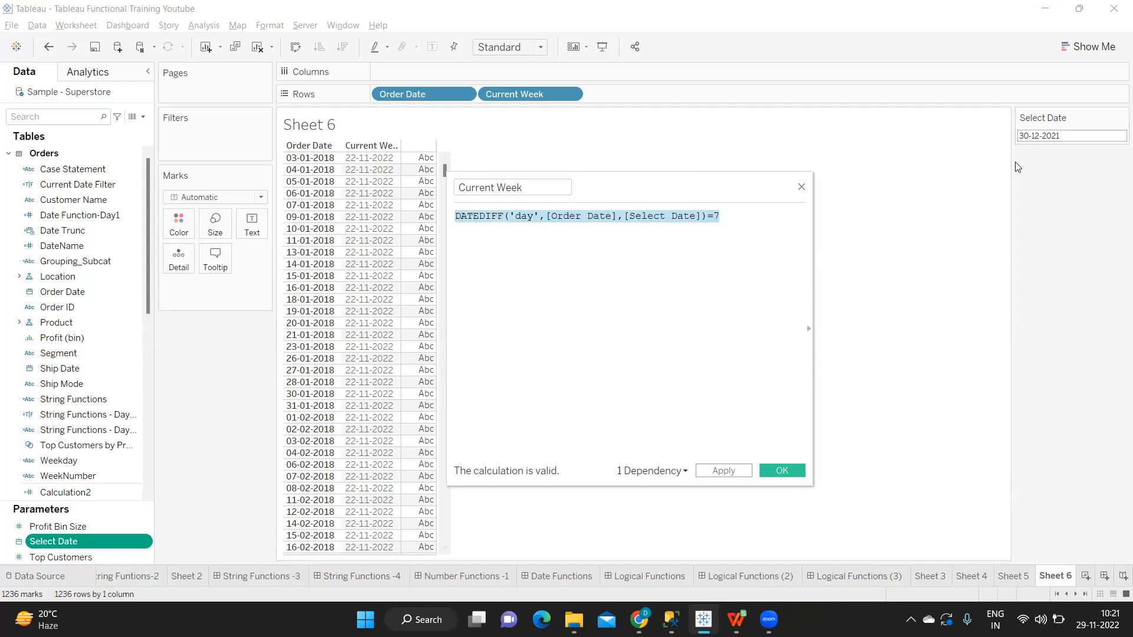
pyautogui.click(723, 471)
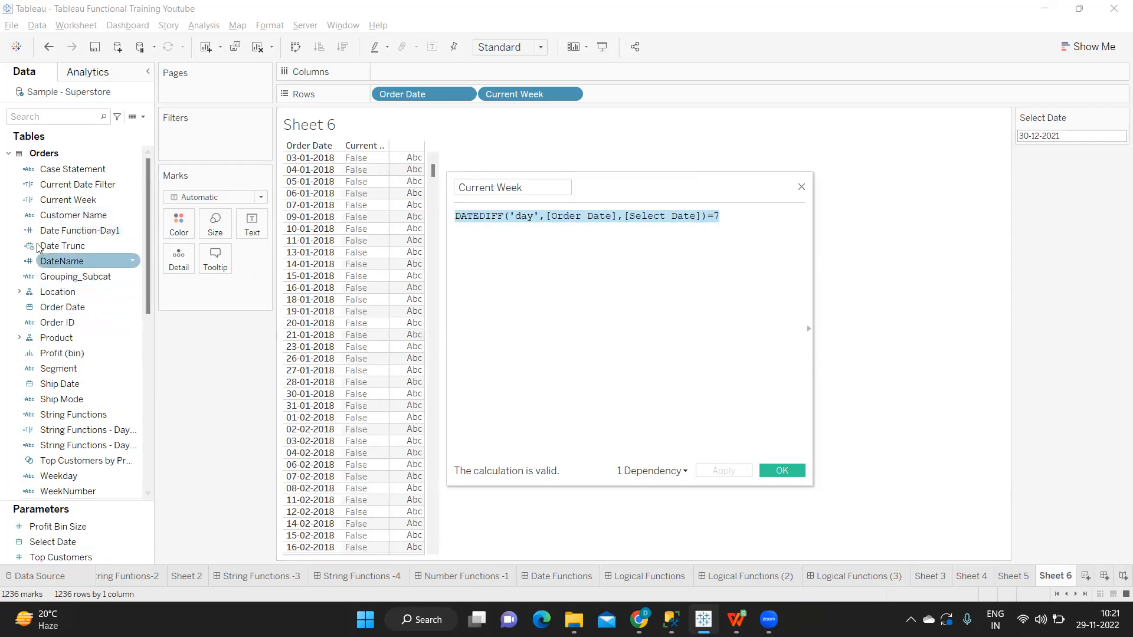
# Step: Filter the sheet by Current Week, keeping only the value True
pyautogui.moveTo(55, 200); pyautogui.dragTo(193, 141)
pyautogui.click(444, 202)
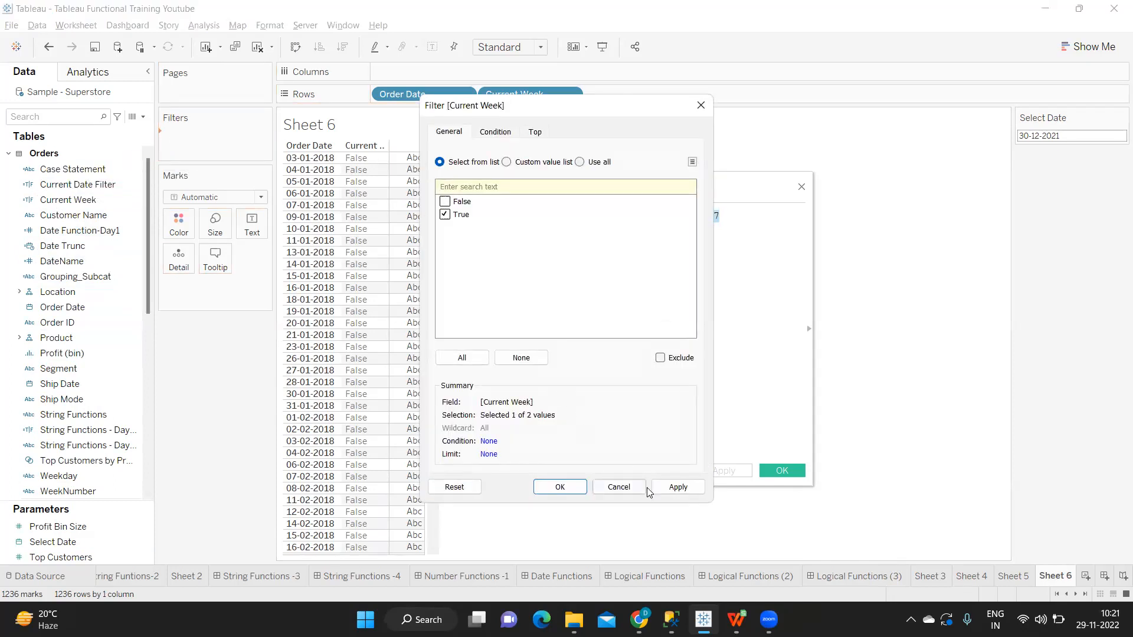
pyautogui.click(689, 489)
pyautogui.click(554, 487)
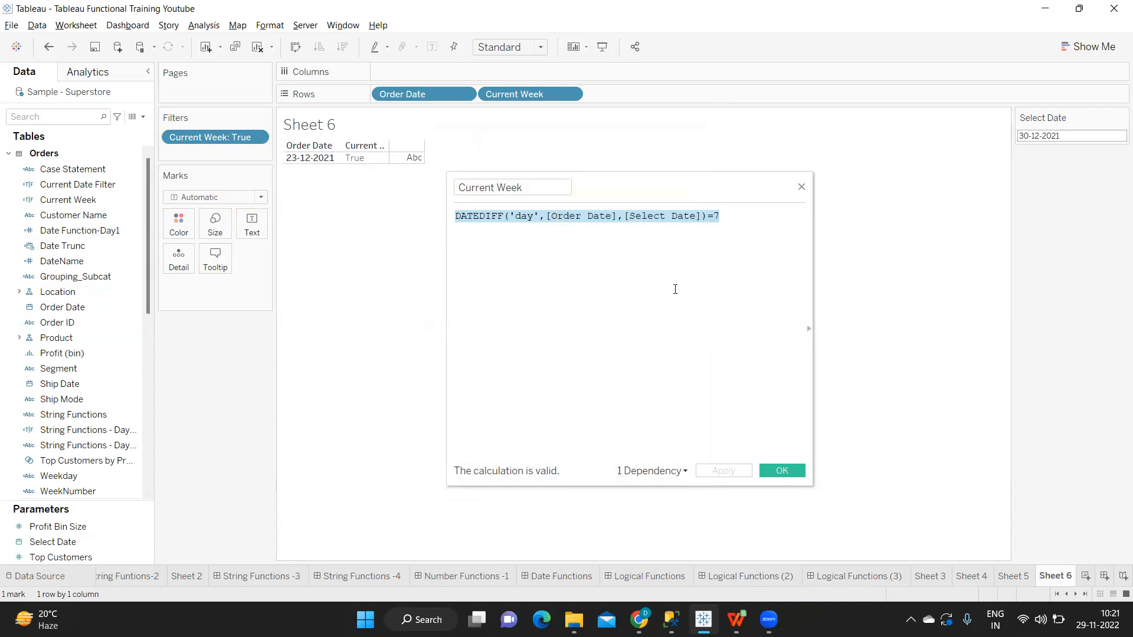
# Step: Change the Current Week comparison to <=7 and apply the calculation
pyautogui.click(709, 216)
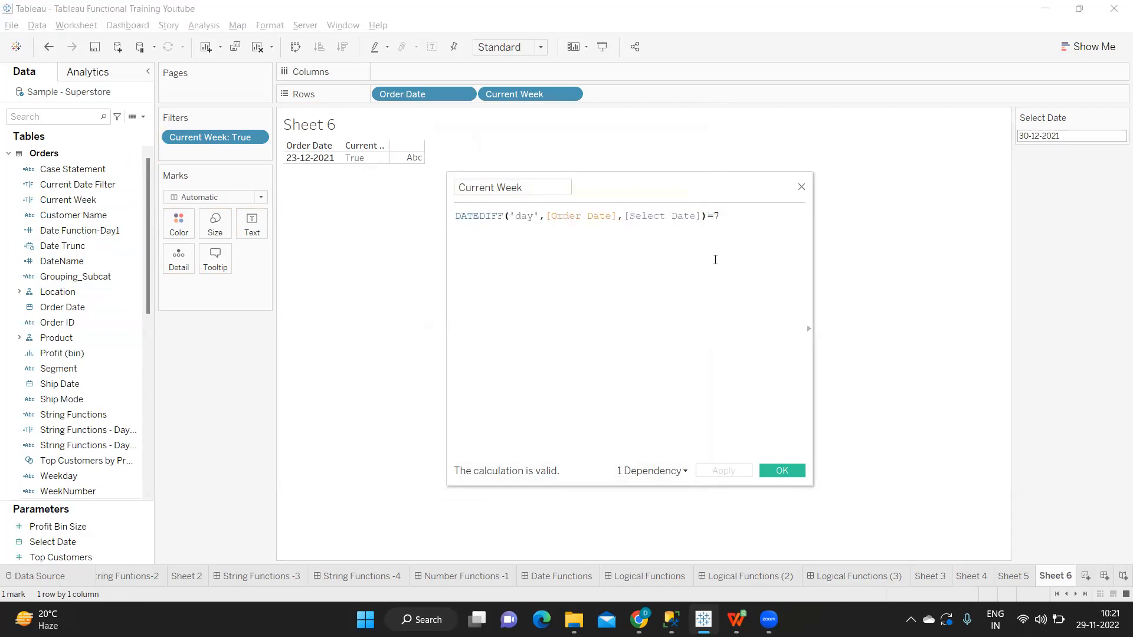
pyautogui.write('<')
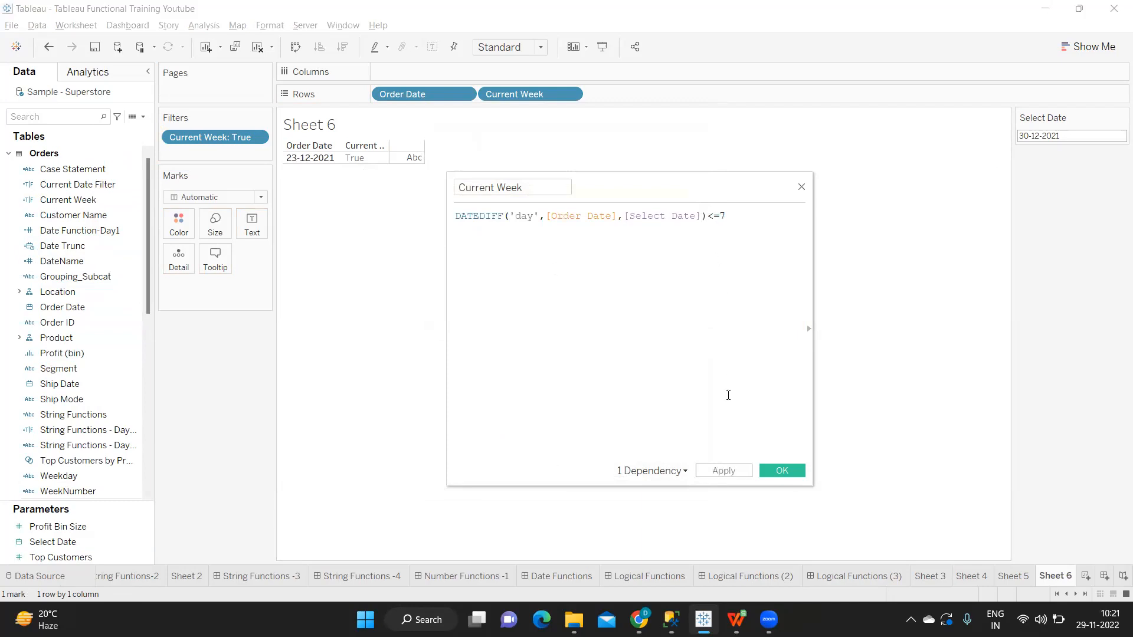
pyautogui.click(724, 471)
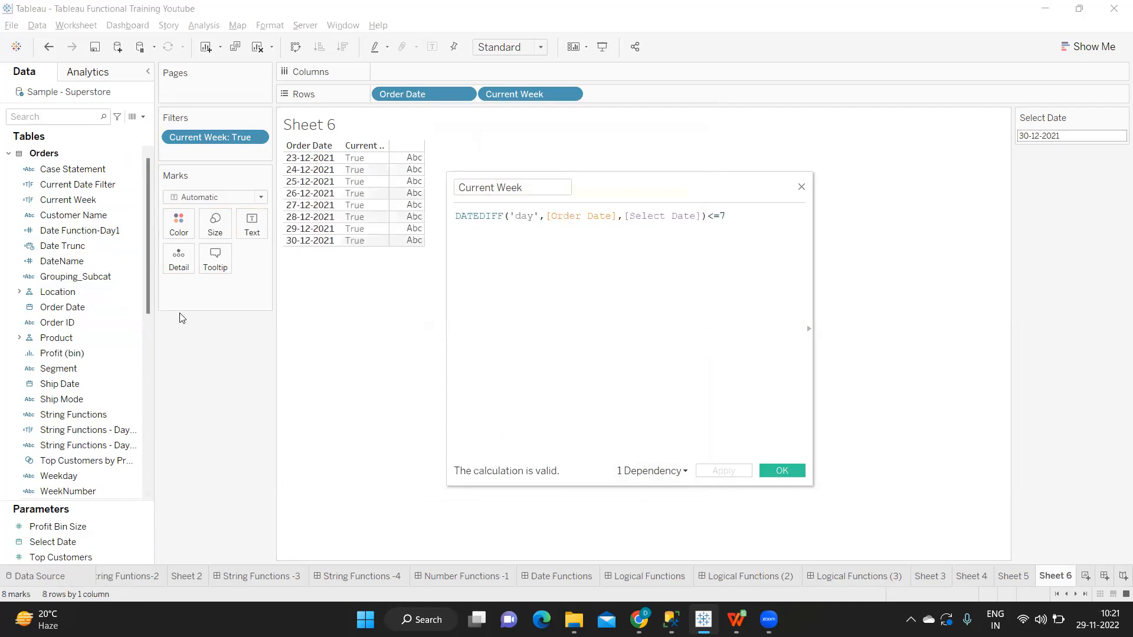
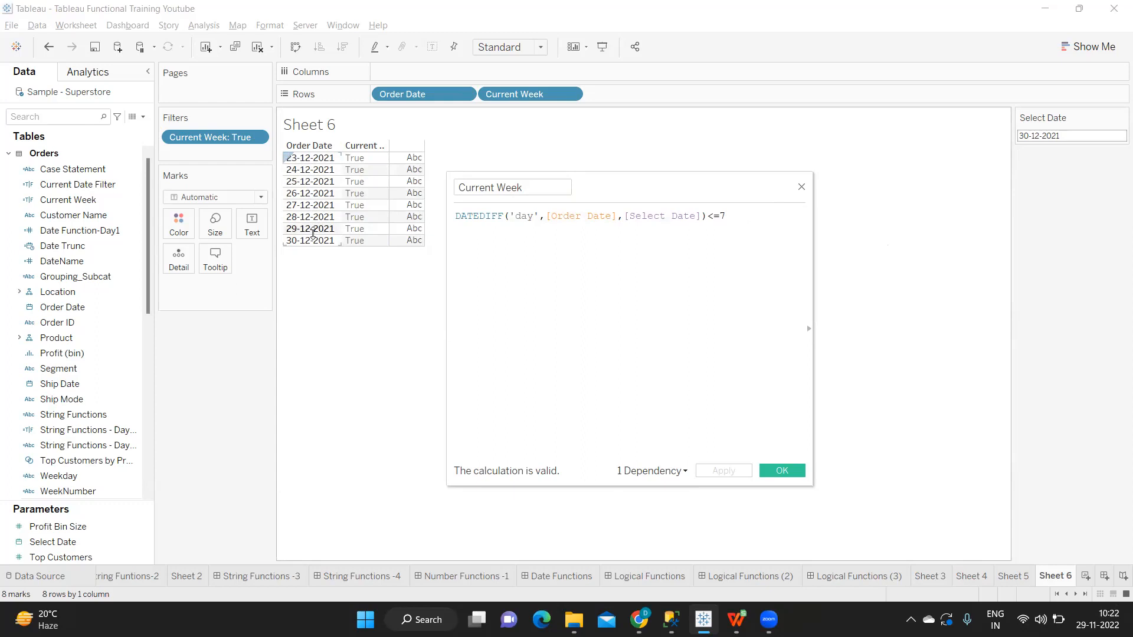
# Step: Test the Current Week filter by setting the Select Date parameter to 28-12-2021, 29-12-2021, 28-12-2021 again and finally 27-12-2021
pyautogui.moveTo(731, 215); pyautogui.dragTo(455, 212)
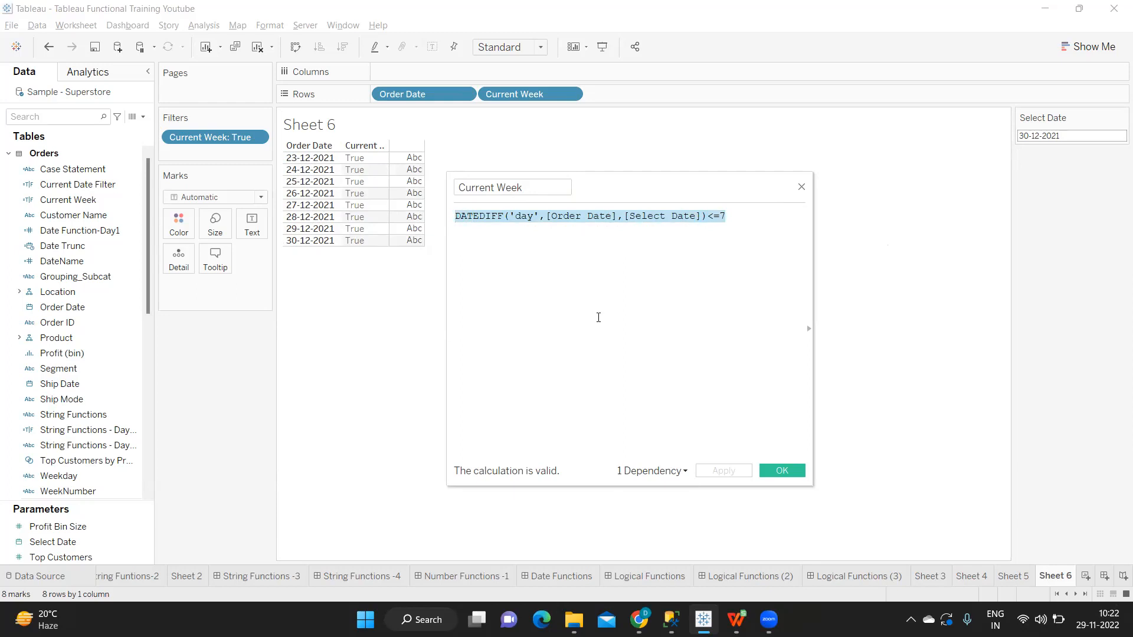
pyautogui.click(1034, 136)
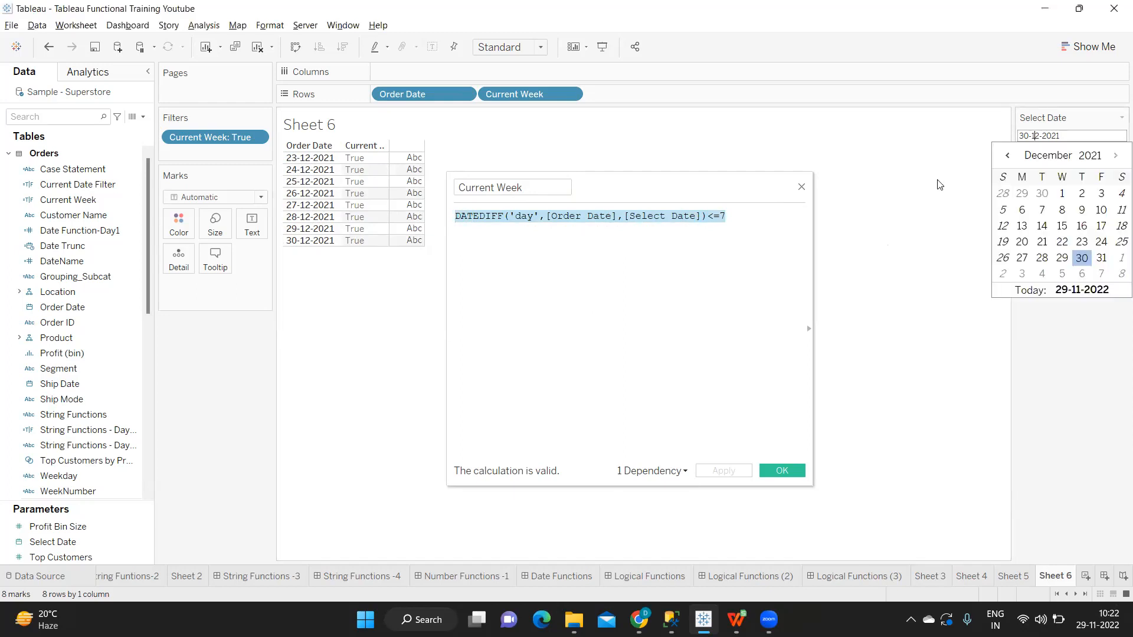
pyautogui.click(1042, 258)
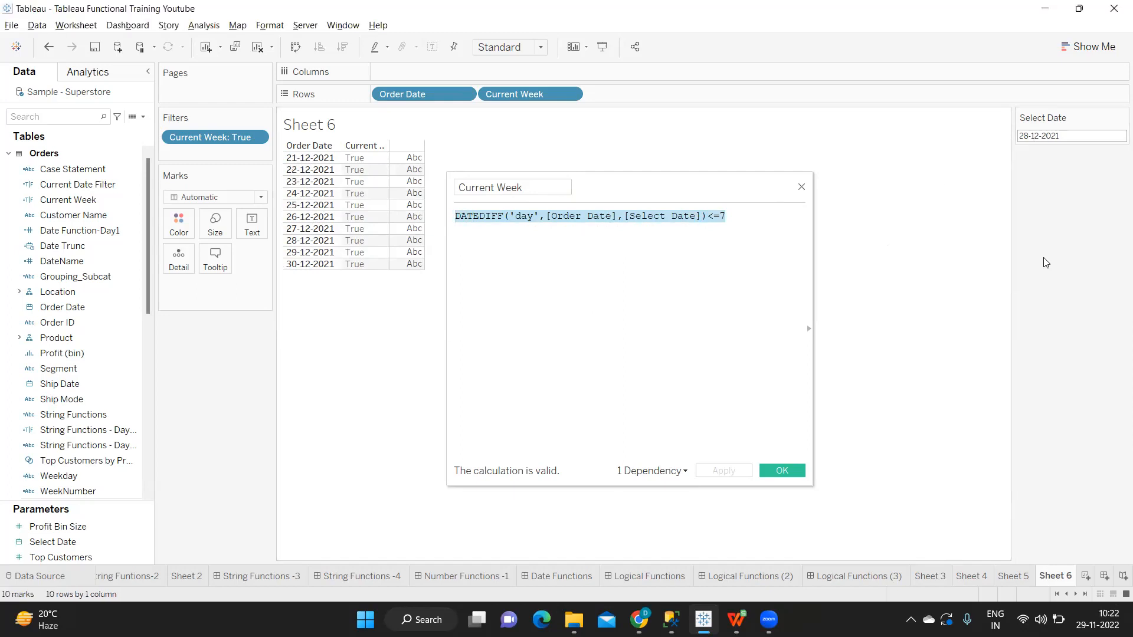
pyautogui.click(582, 254)
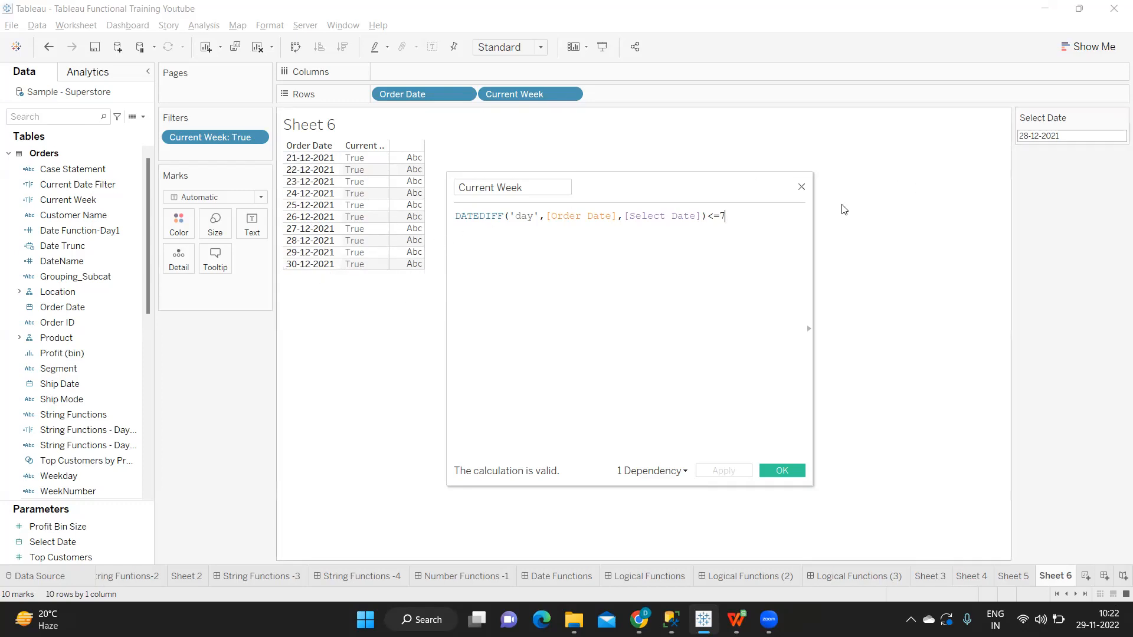
pyautogui.moveTo(732, 216); pyautogui.dragTo(715, 216)
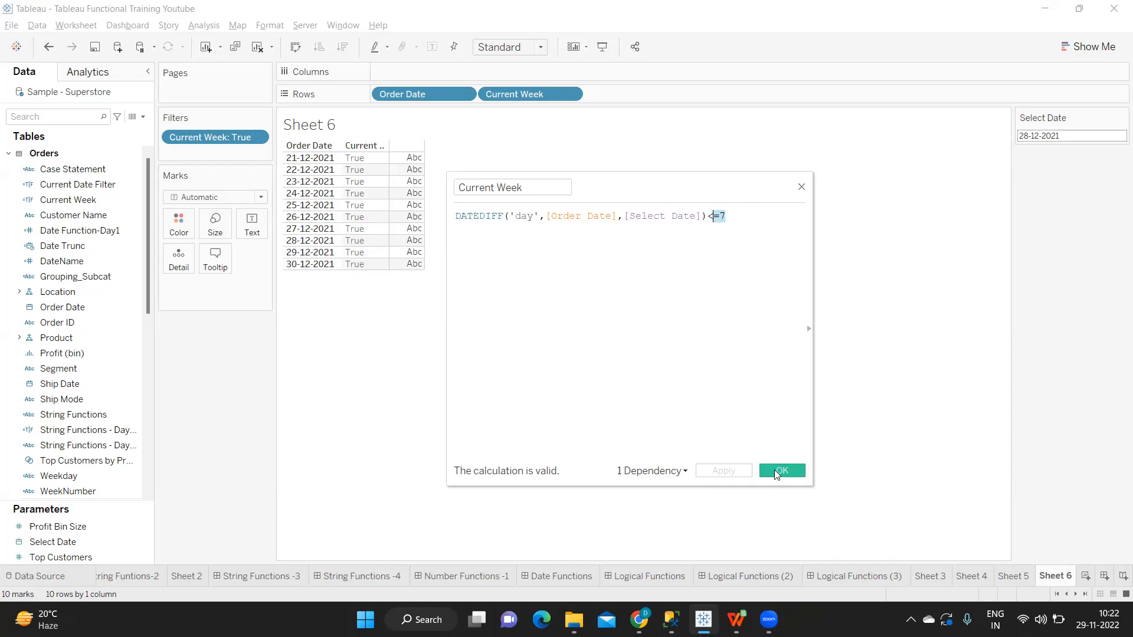
pyautogui.click(1118, 135)
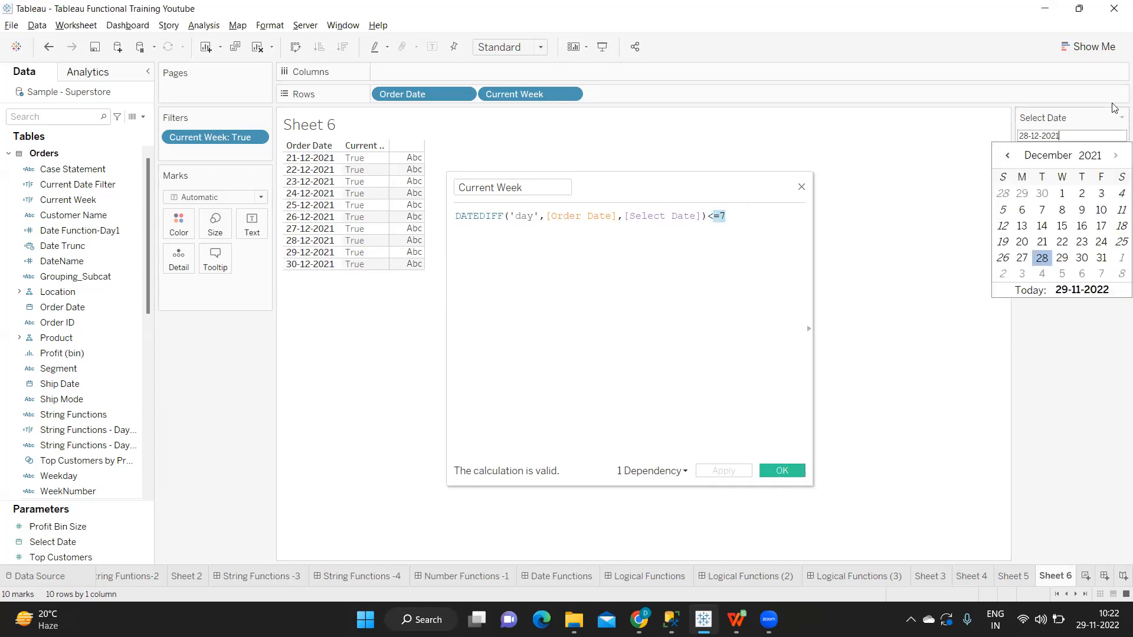
pyautogui.click(1061, 258)
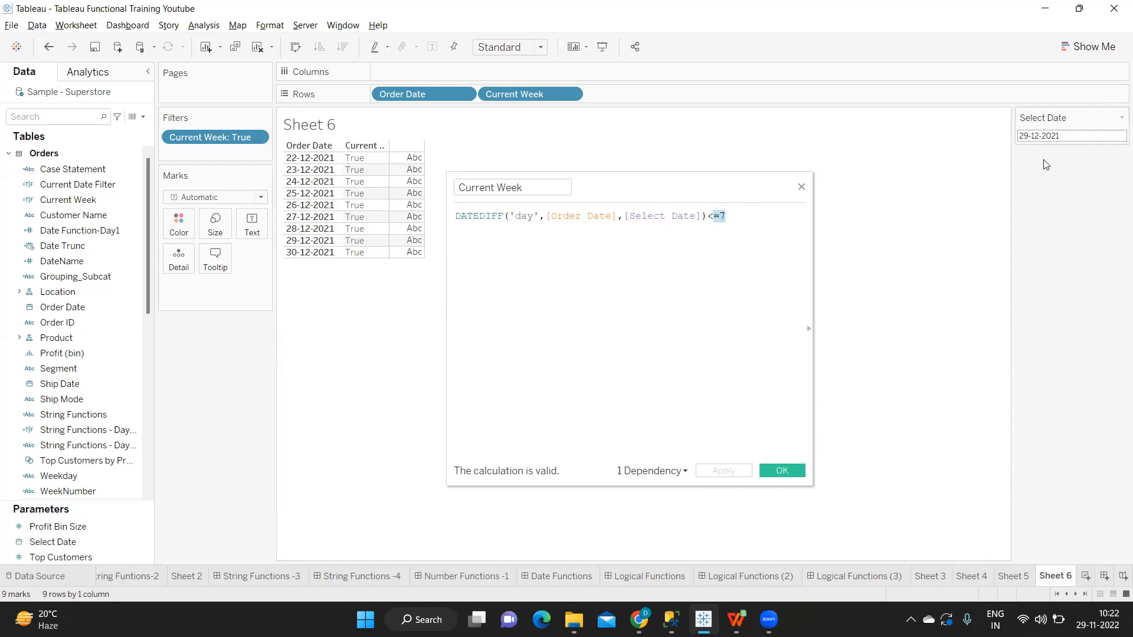
pyautogui.click(1044, 137)
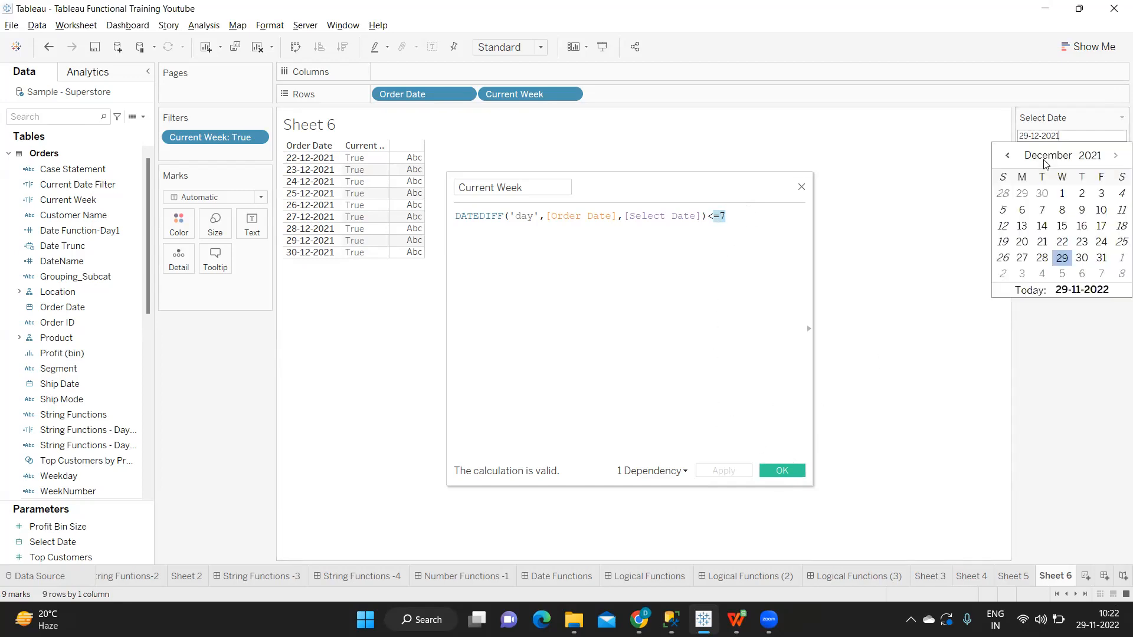
pyautogui.click(1045, 261)
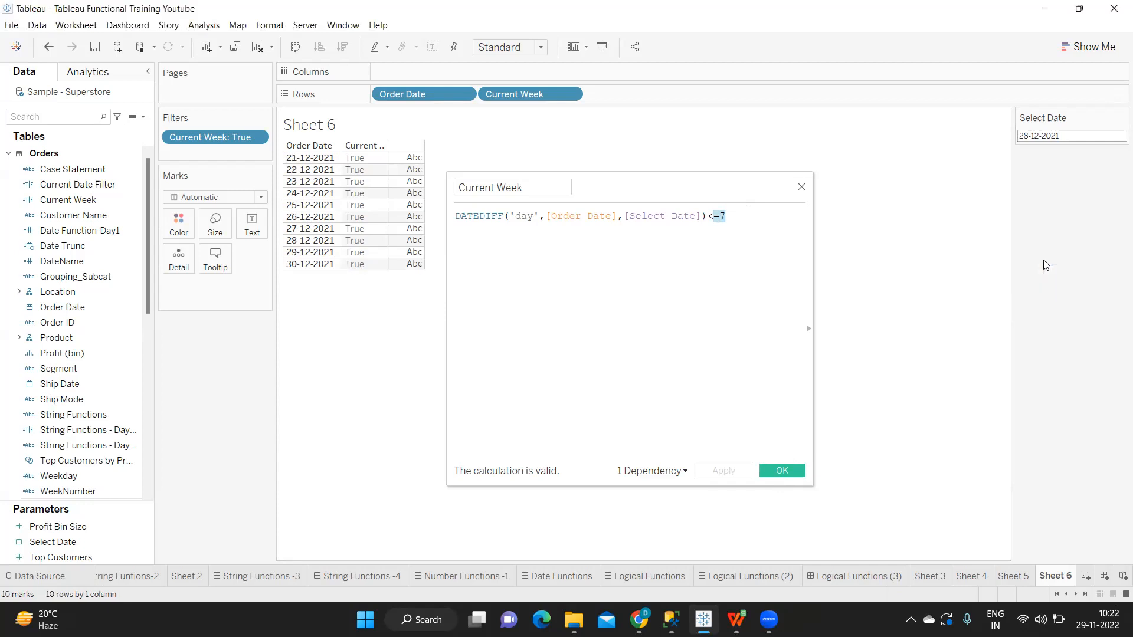
pyautogui.click(1042, 136)
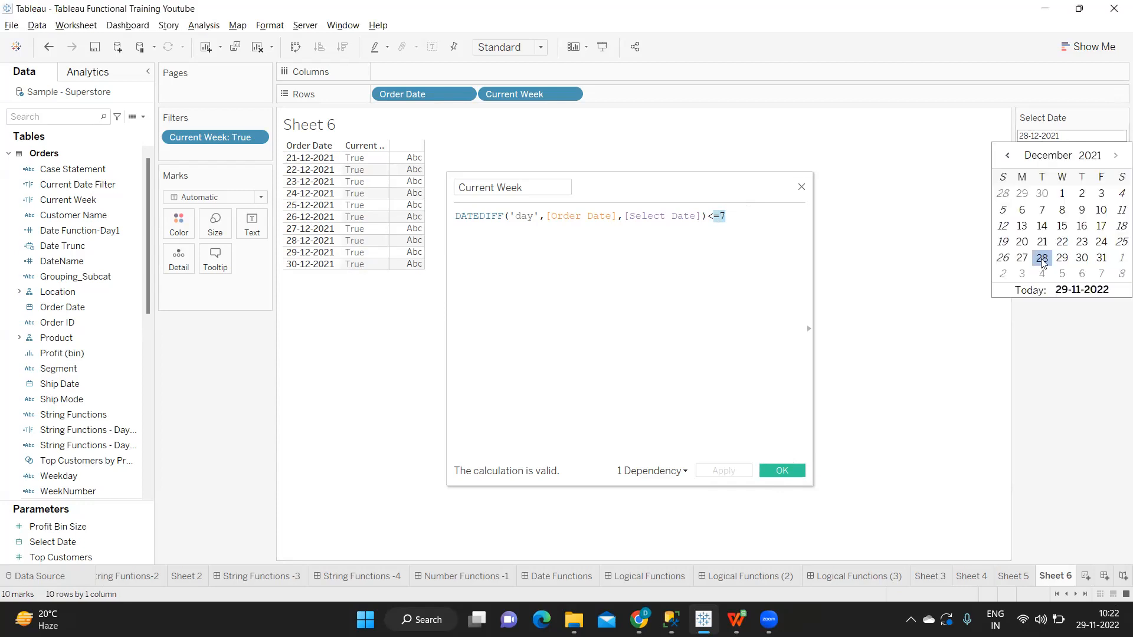
pyautogui.click(1022, 260)
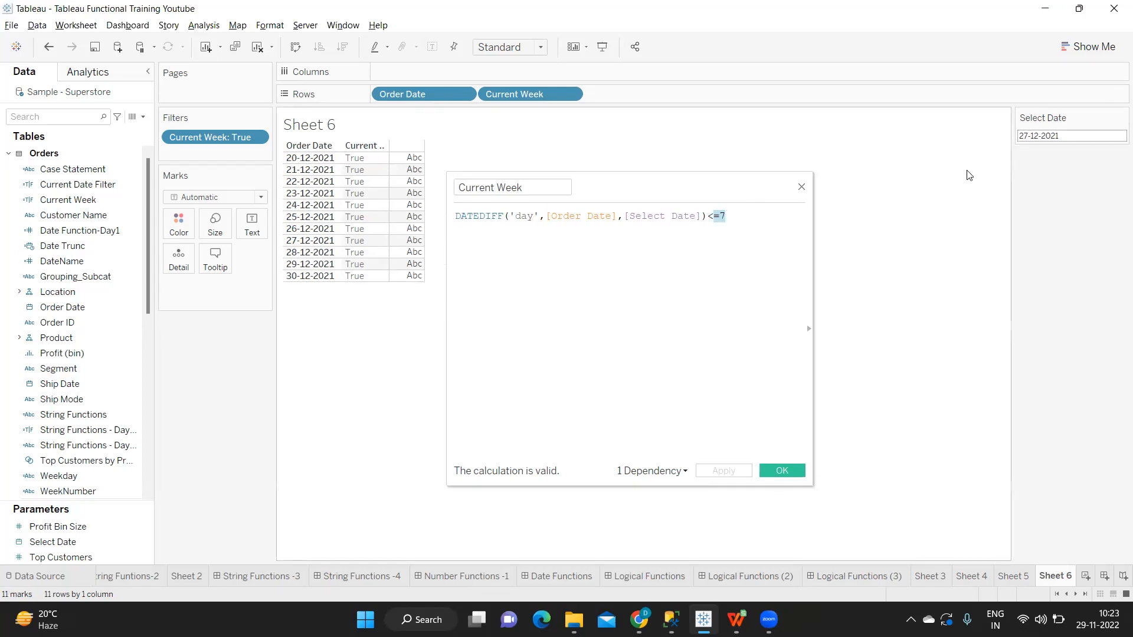
# Step: Copy the whole Current Week formula into a new calculated field
pyautogui.click(738, 217)
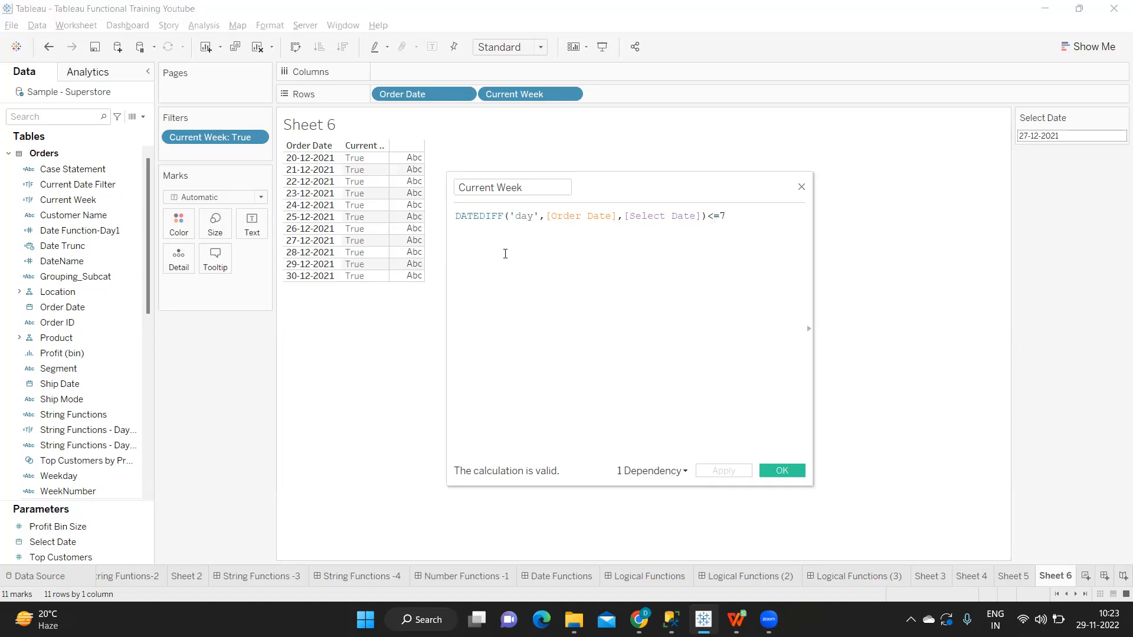
pyautogui.moveTo(738, 217); pyautogui.dragTo(709, 217)
pyautogui.click(659, 240)
pyautogui.moveTo(731, 218); pyautogui.dragTo(458, 214)
pyautogui.hotkey('ctrl', 'c')
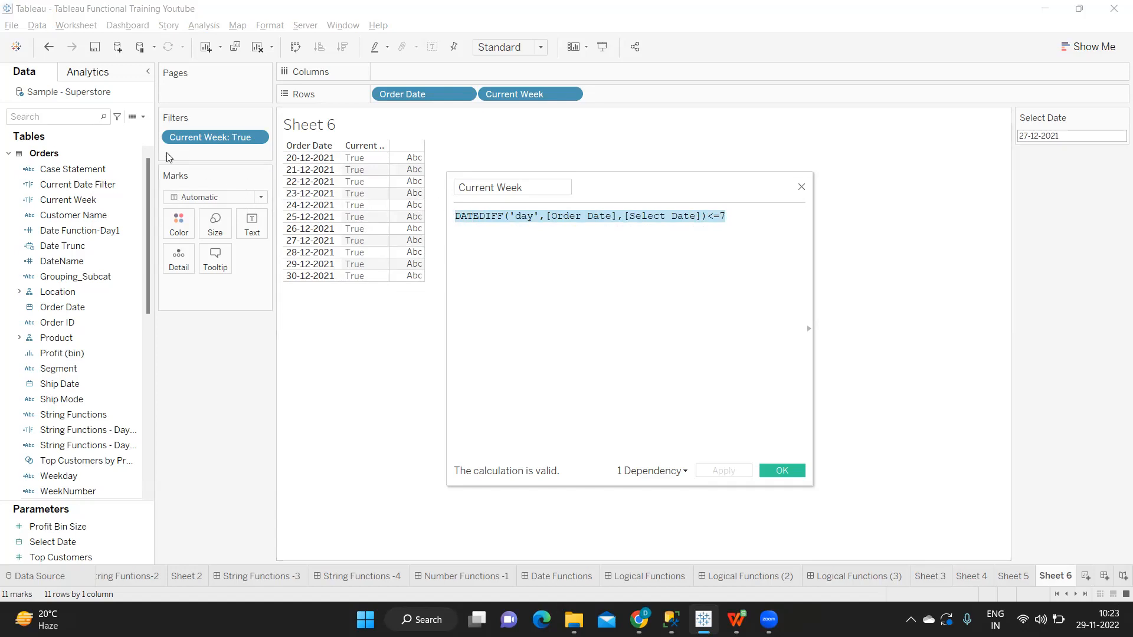
pyautogui.click(143, 117)
pyautogui.click(104, 131)
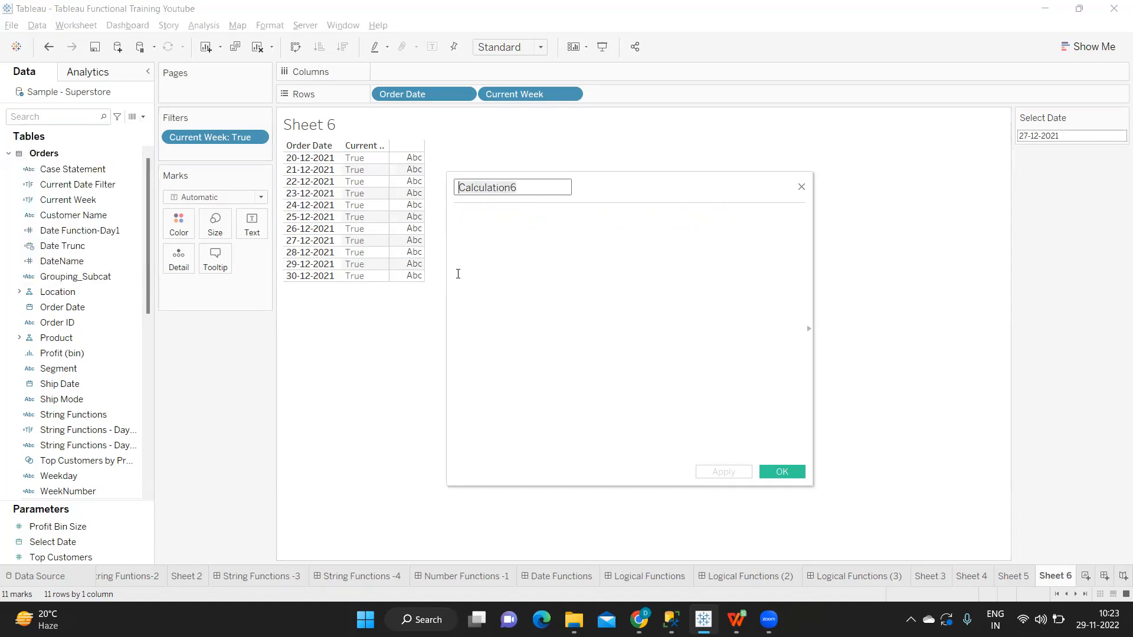
pyautogui.click(483, 253)
pyautogui.hotkey('ctrl', 'v')
# Step: Name the new calculation Current Week Test, remove its <=7 comparison and apply it
pyautogui.click(508, 190)
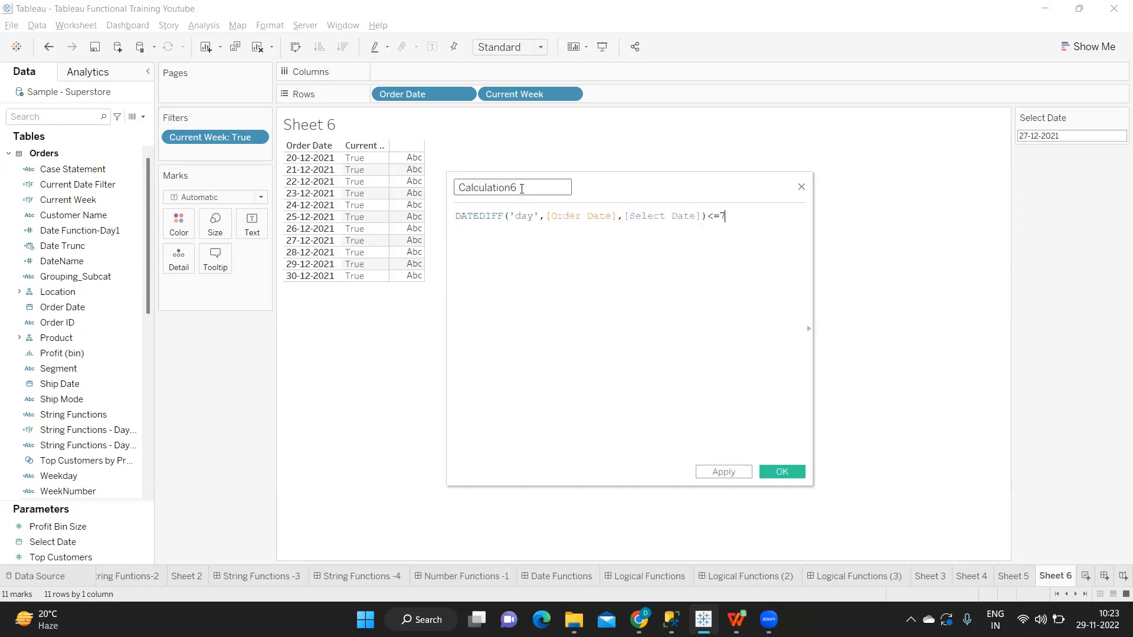
pyautogui.write('Current Wee')
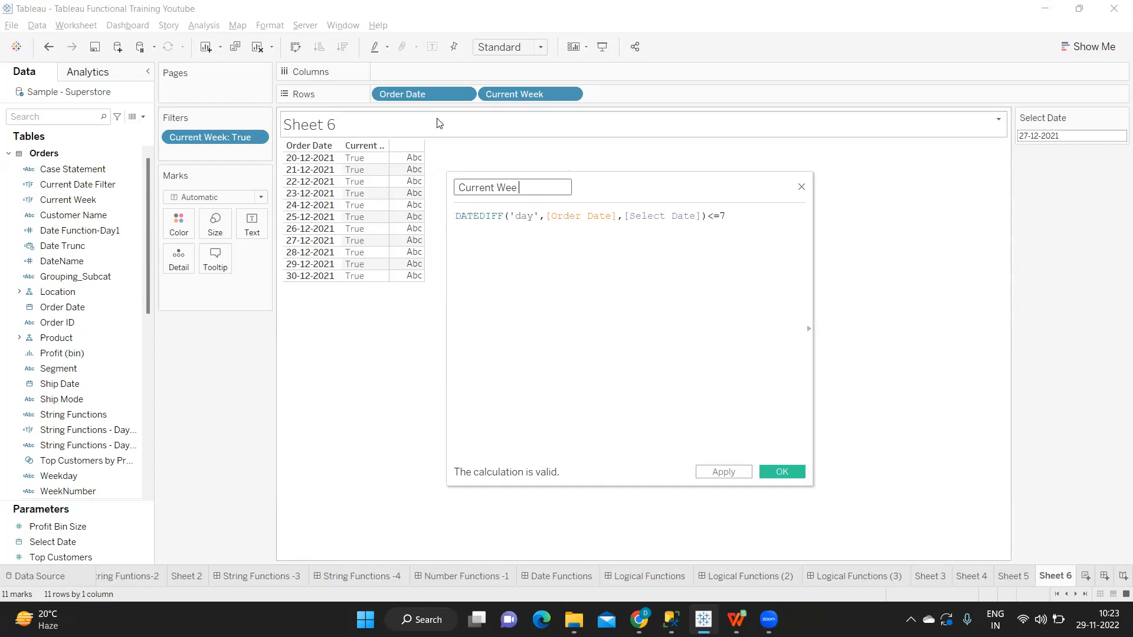
pyautogui.write('k Test')
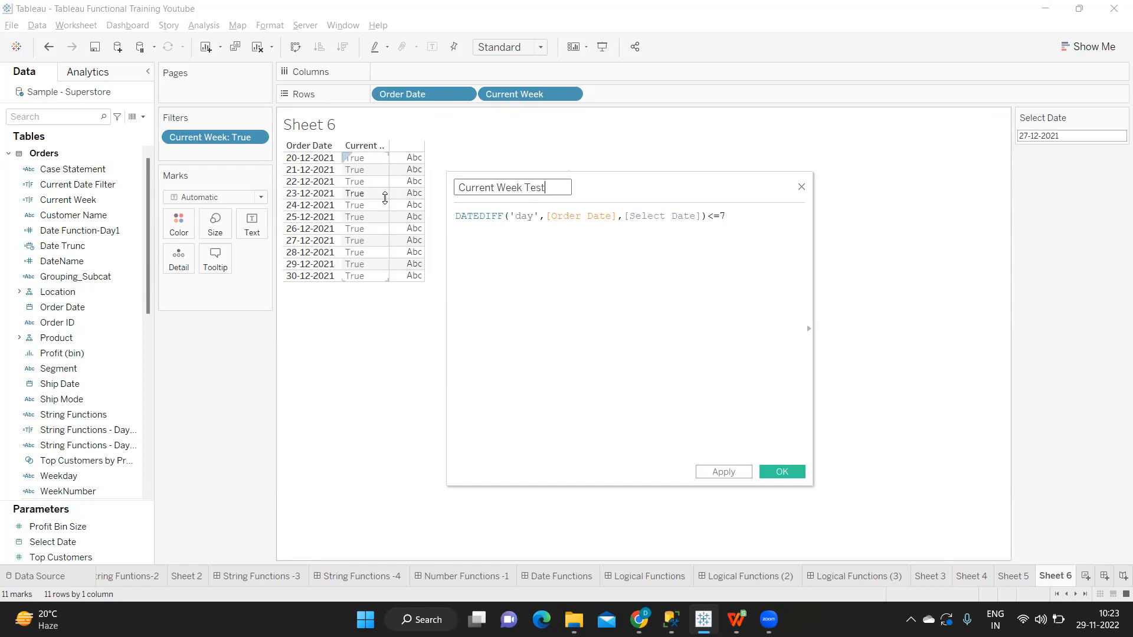
pyautogui.moveTo(732, 211); pyautogui.dragTo(717, 217)
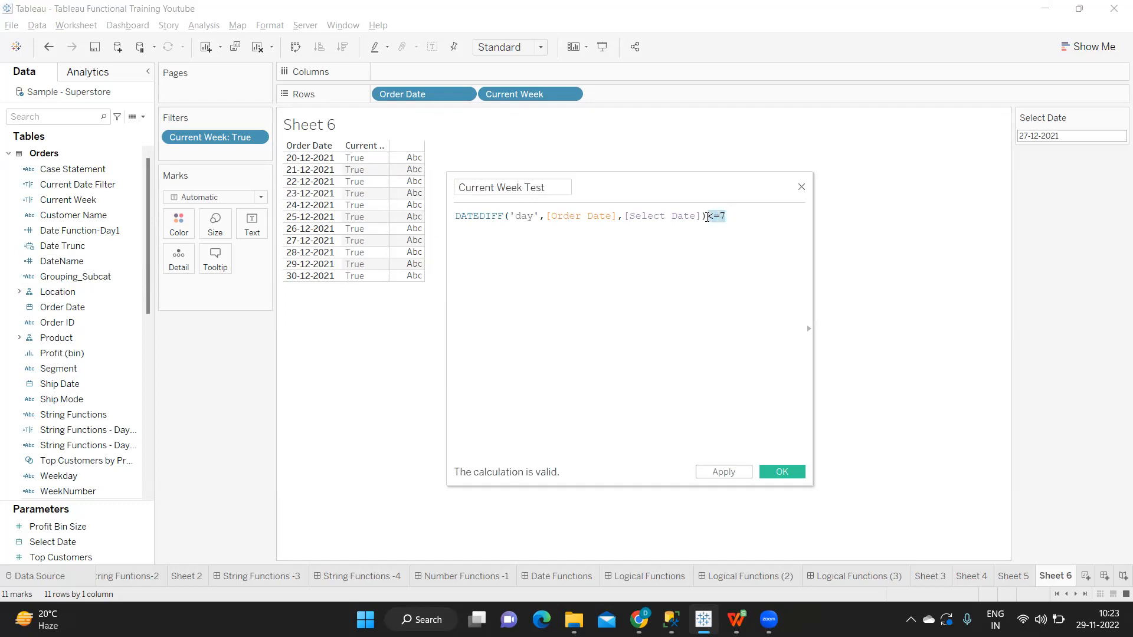
pyautogui.press('BackSpace')
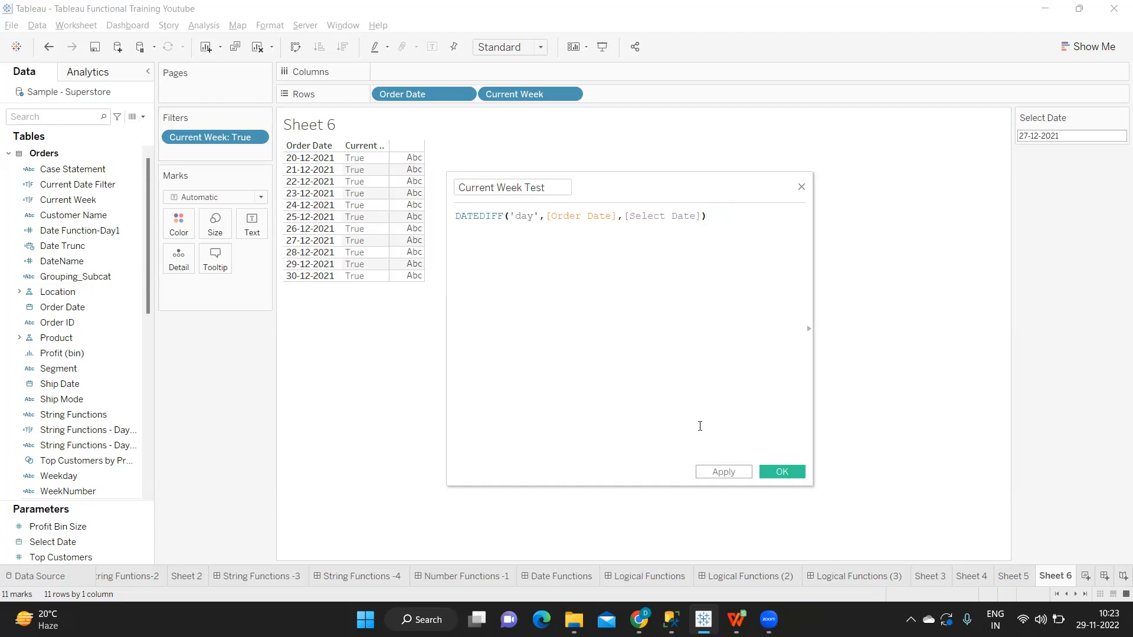
pyautogui.click(721, 473)
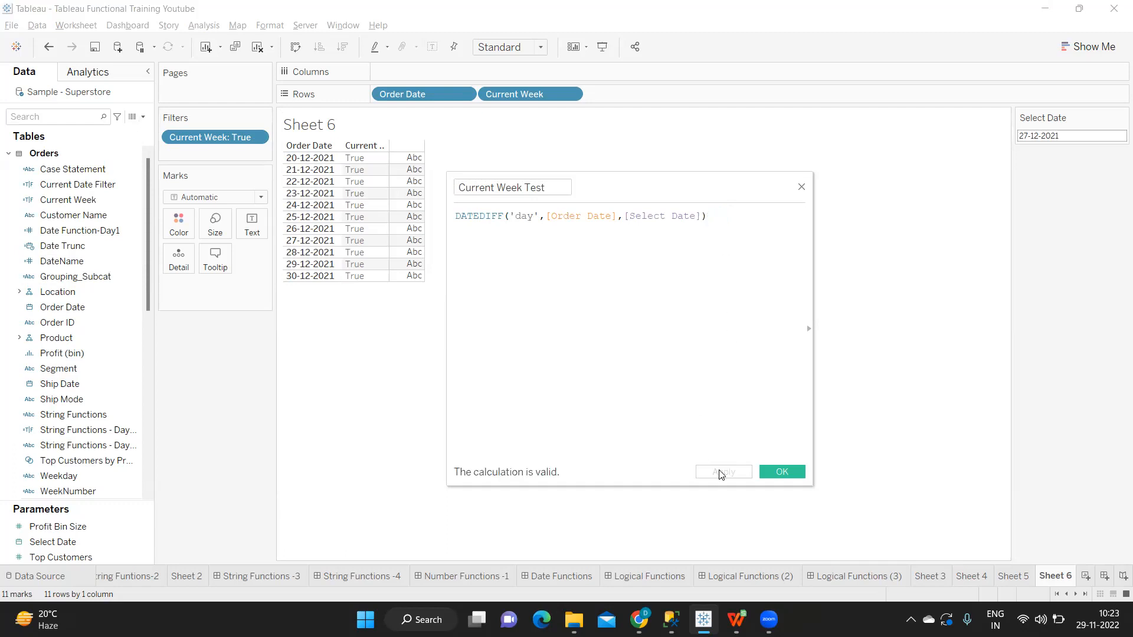
# Step: Search the data fields for "tes" and convert Current Week Test to a dimension
pyautogui.click(42, 121)
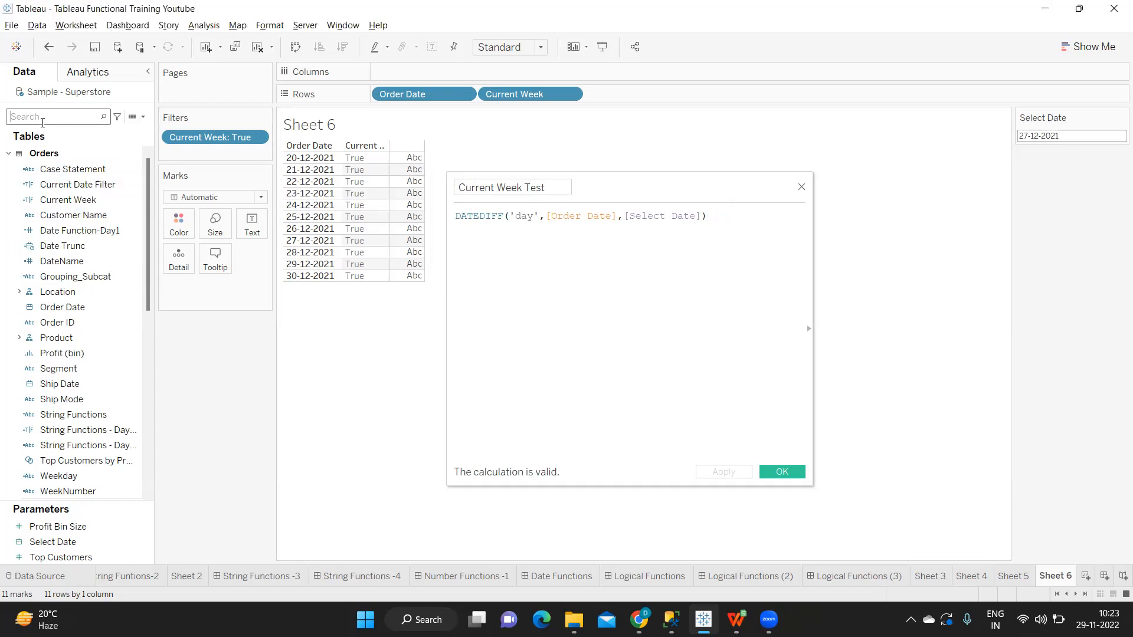
pyautogui.write('te')
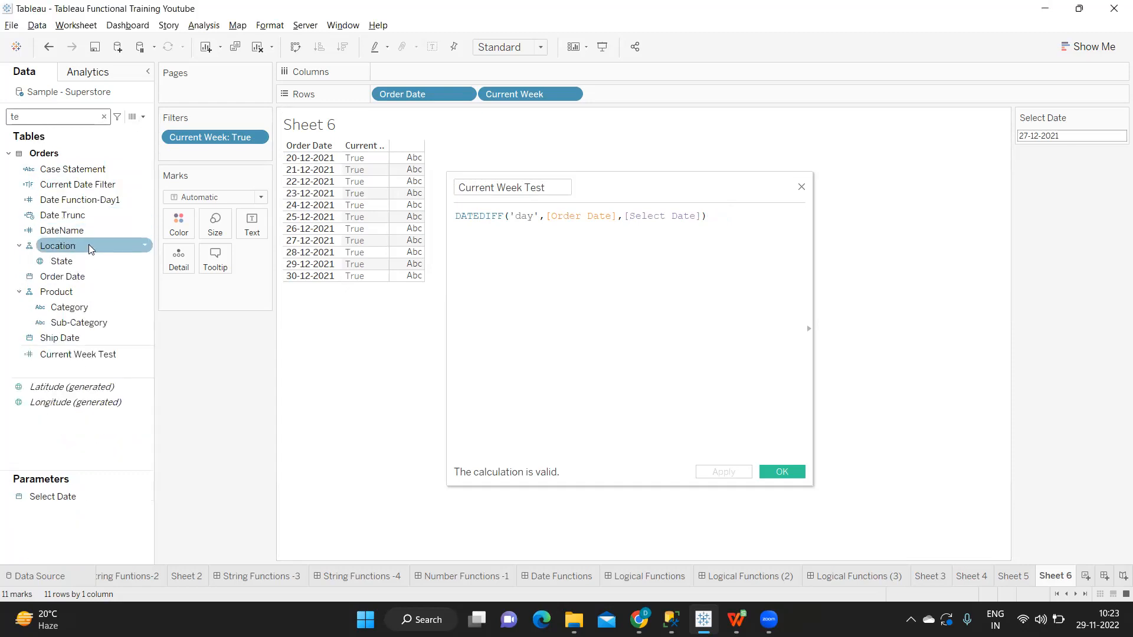
pyautogui.write('s')
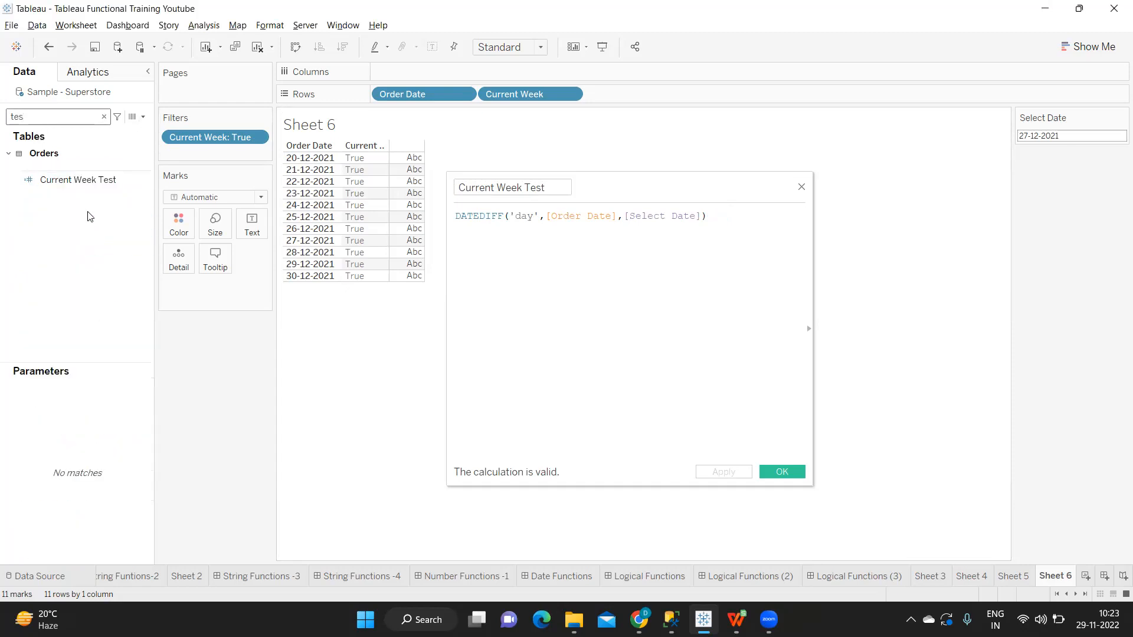
pyautogui.moveTo(96, 179)
pyautogui.mouseDown()
pyautogui.moveTo(467, 133)
pyautogui.moveTo(631, 95)
pyautogui.moveTo(177, 110)
pyautogui.moveTo(76, 178)
pyautogui.mouseUp()
pyautogui.click(144, 179)
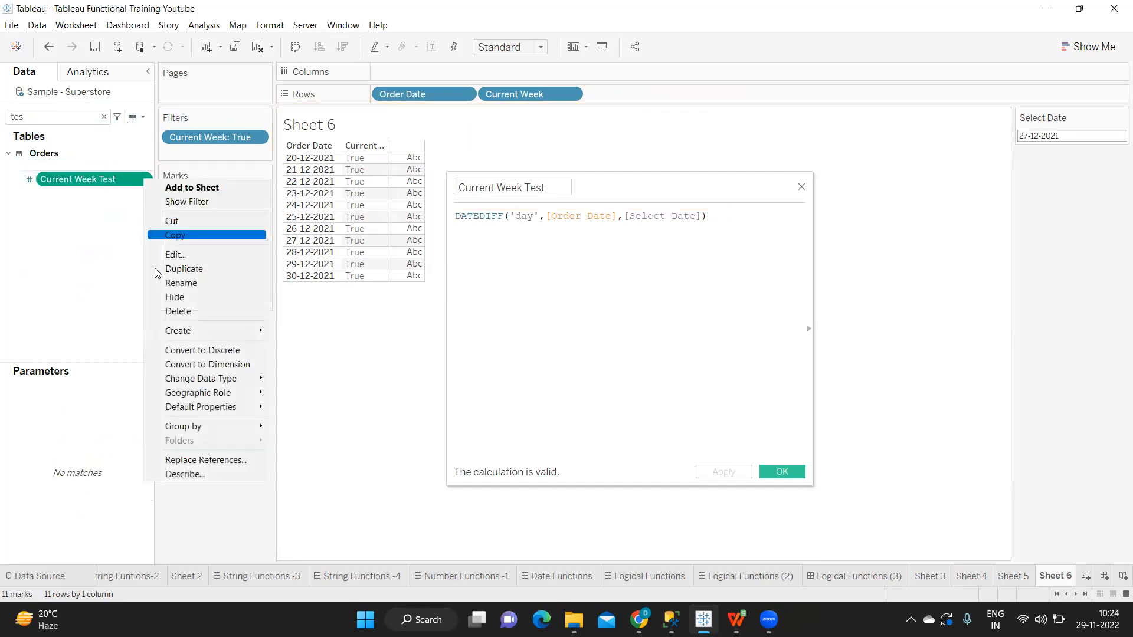
pyautogui.click(207, 367)
# Step: Add Current Week Test to Rows after Current Week and move the calculation editor clear of the table
pyautogui.moveTo(94, 173); pyautogui.dragTo(628, 150)
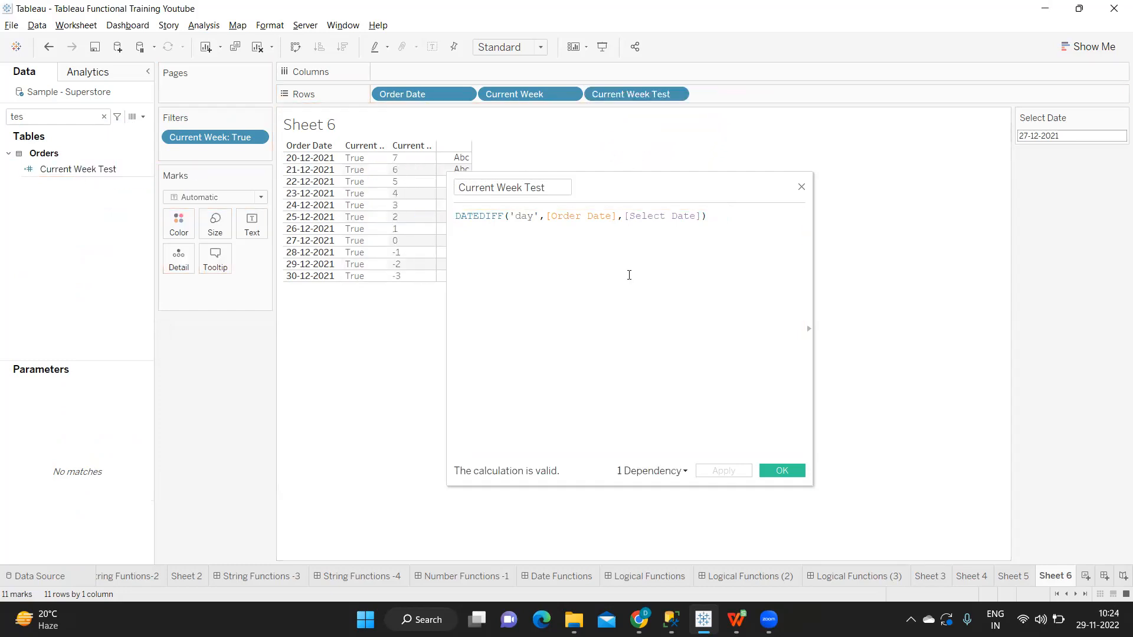
pyautogui.moveTo(615, 193); pyautogui.dragTo(766, 201)
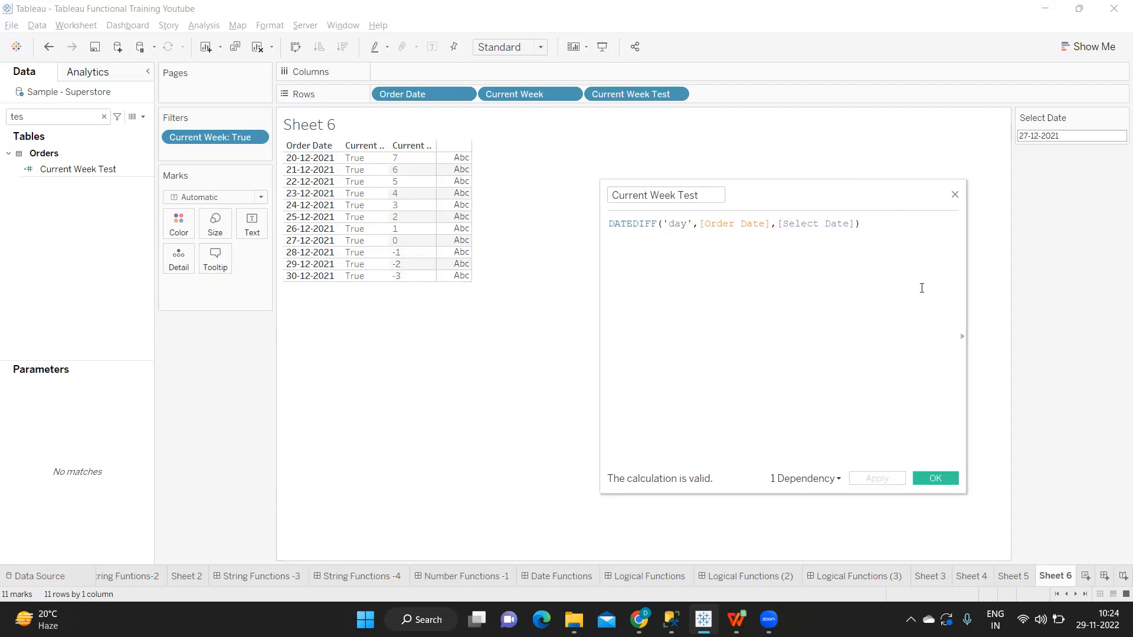
pyautogui.moveTo(849, 206); pyautogui.dragTo(835, 249)
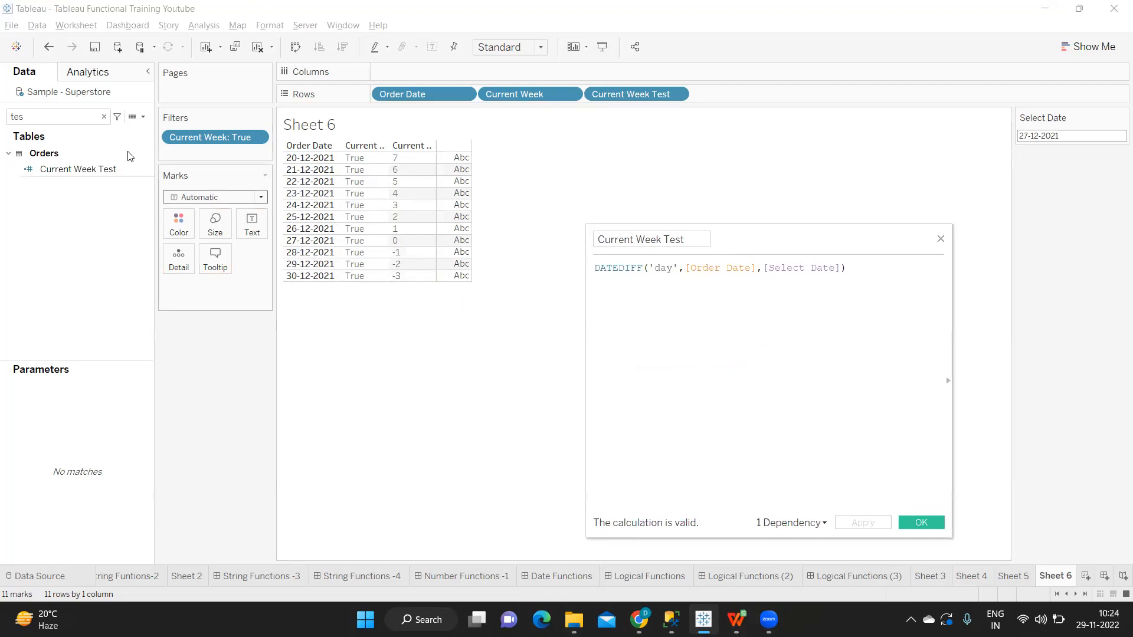
# Step: Edit the Current Week calculation to add the condition and DATEDIFF('day',[Order Date],[Select Date])>0, and apply it
pyautogui.click(104, 117)
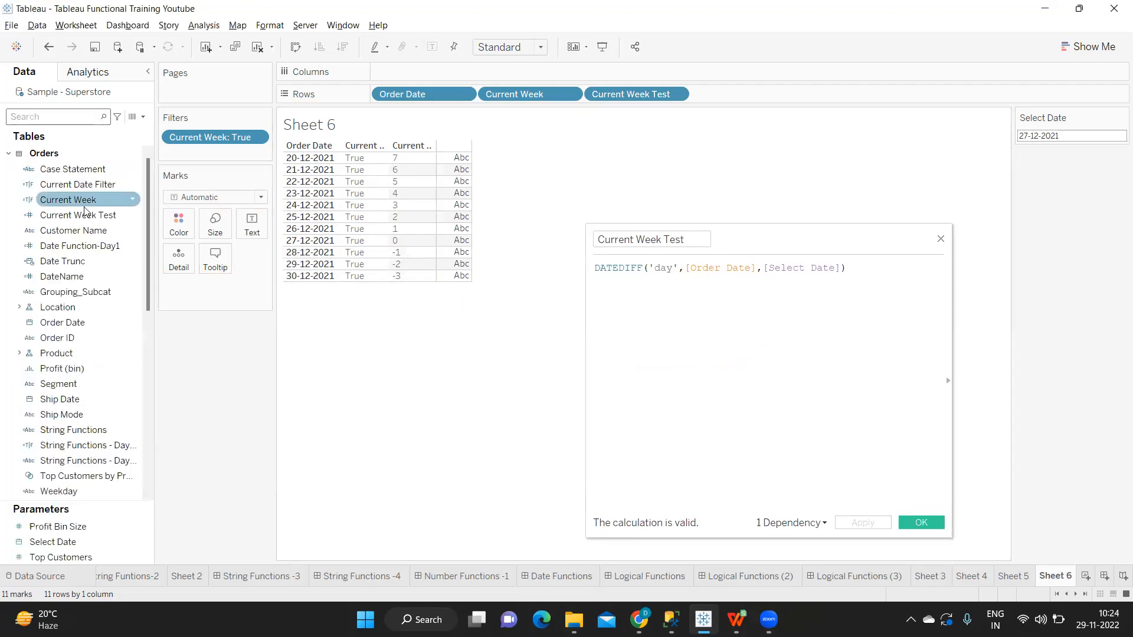
pyautogui.rightClick(136, 198)
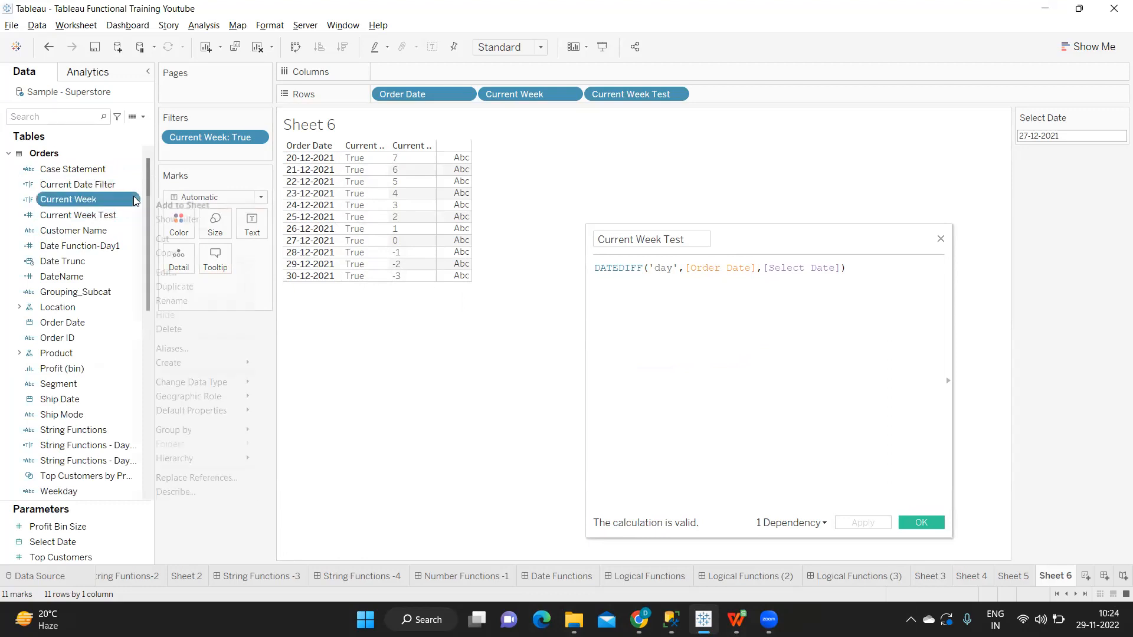
pyautogui.click(174, 272)
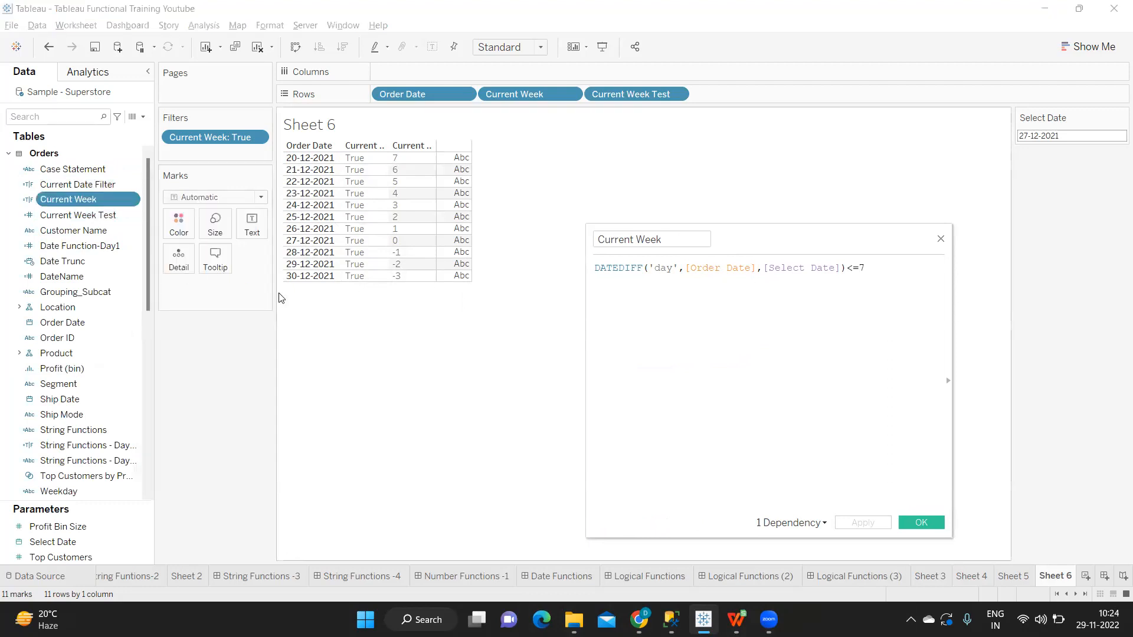
pyautogui.press('Return')
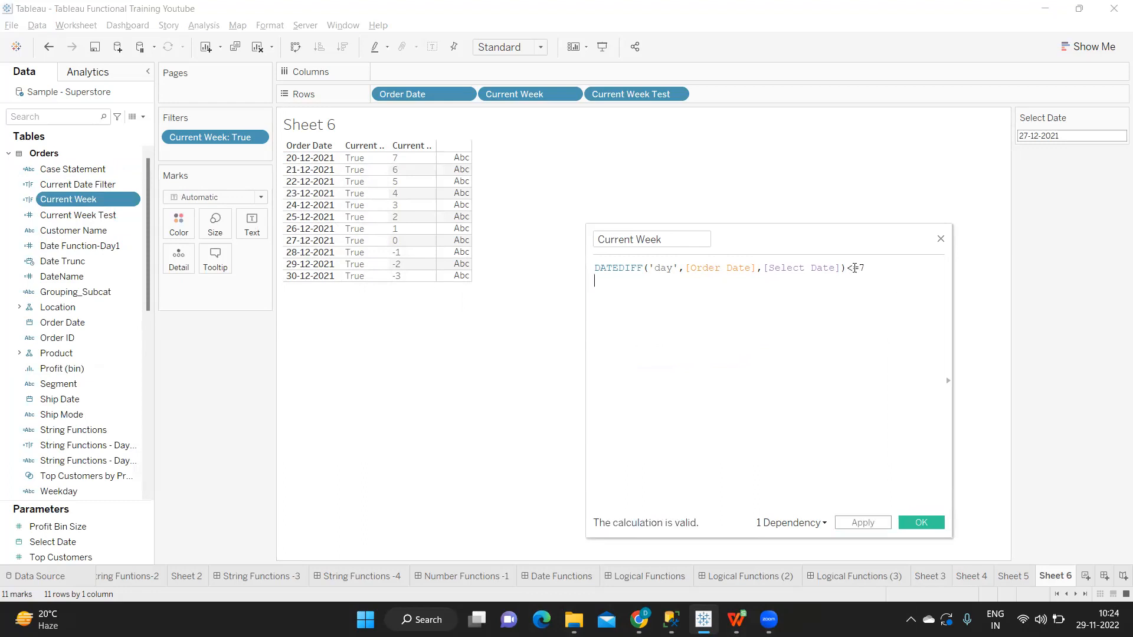
pyautogui.moveTo(870, 269); pyautogui.dragTo(583, 263)
pyautogui.click(883, 269)
pyautogui.press('Return')
pyautogui.write('and')
pyautogui.hotkey('ctrl', 'v')
pyautogui.moveTo(868, 290); pyautogui.dragTo(849, 294)
pyautogui.write('>')
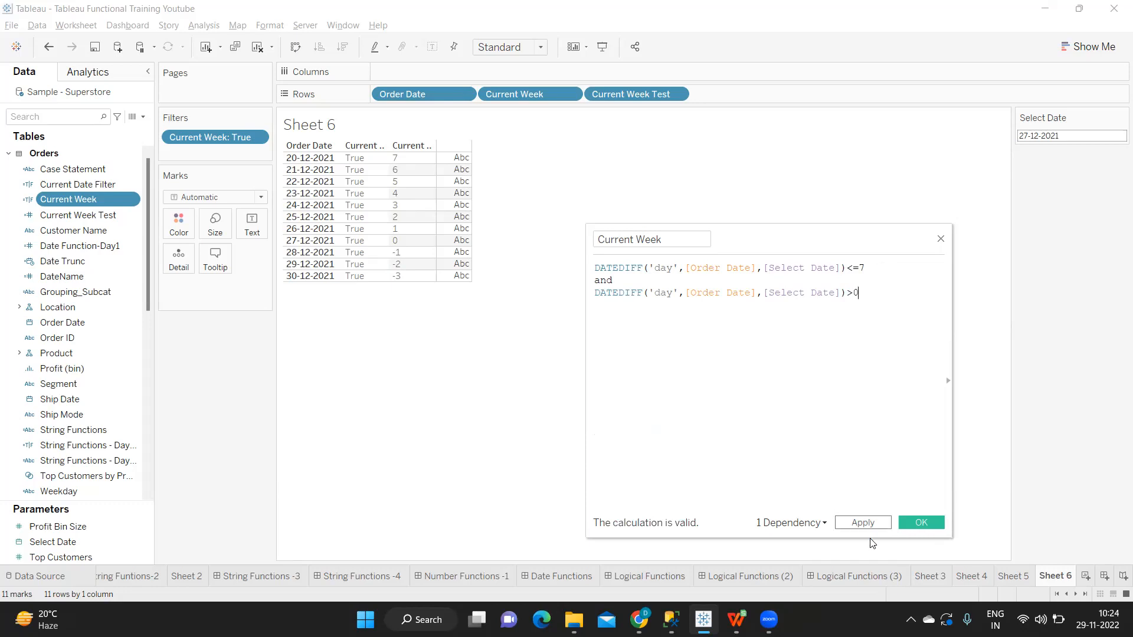
pyautogui.click(874, 521)
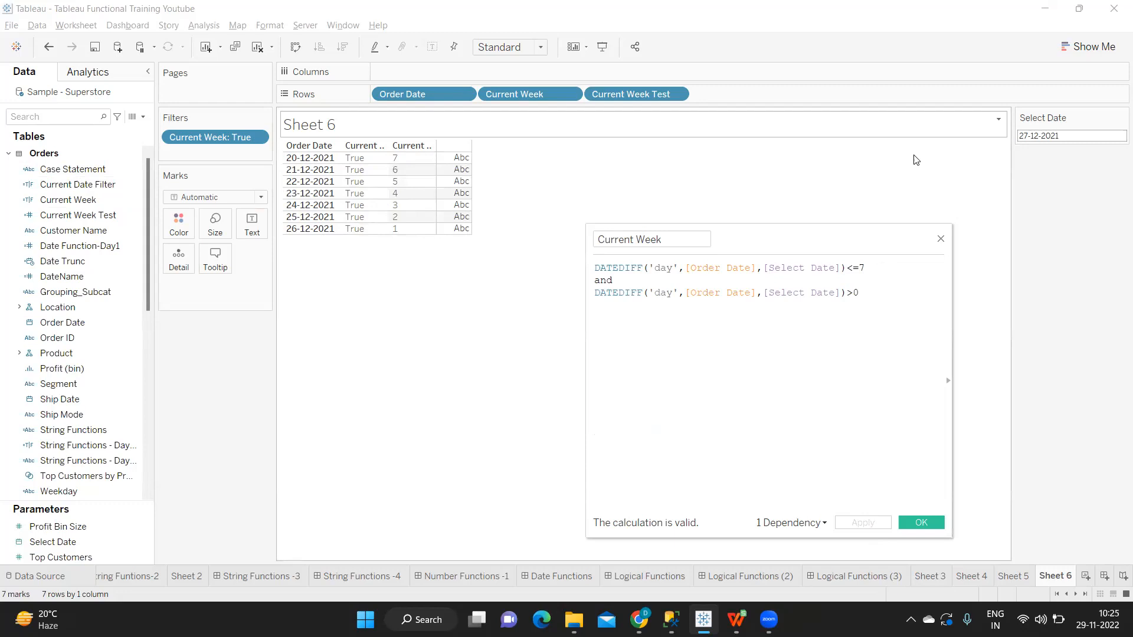
# Step: Set the Select Date parameter to 20-12-2021 to test the revised Current Week filter
pyautogui.click(1032, 136)
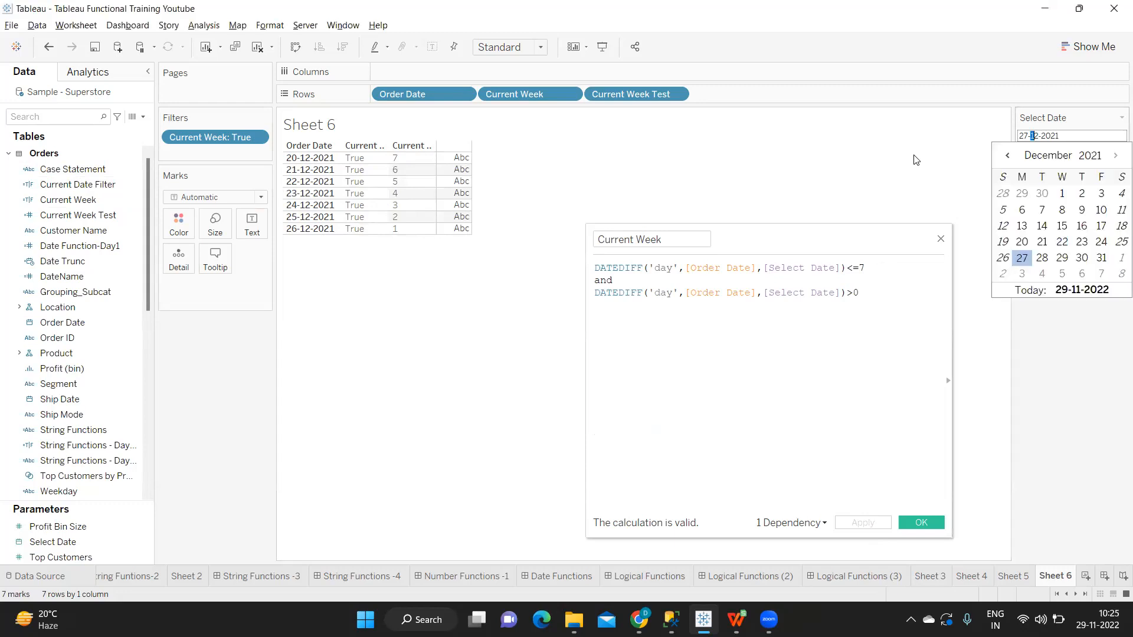
pyautogui.click(1022, 243)
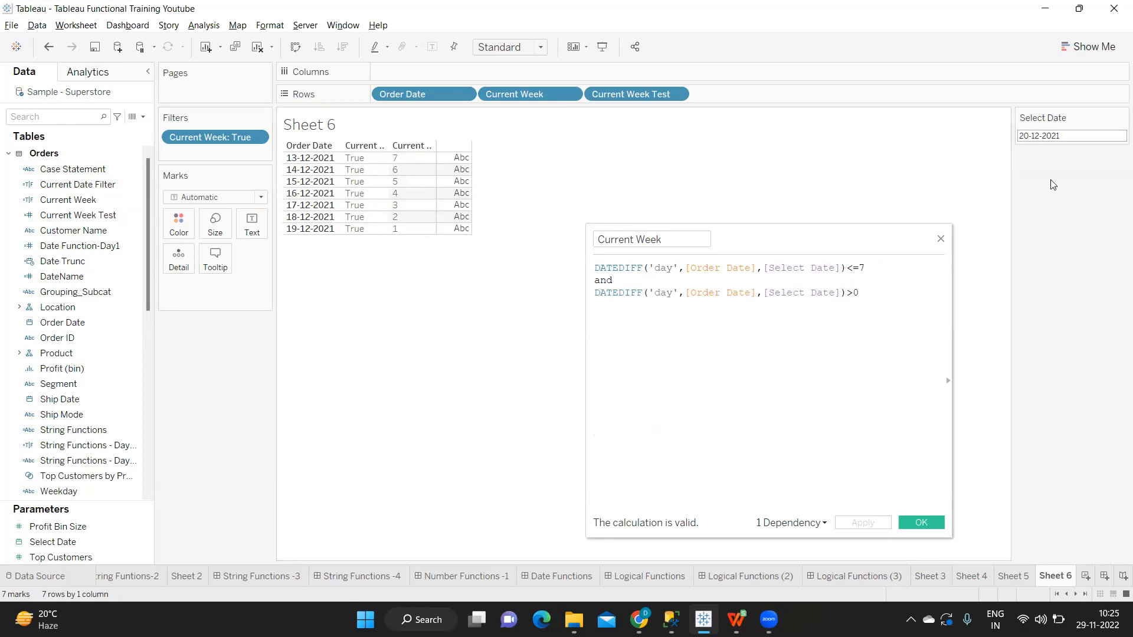
# Step: Set the Select Date parameter to 13-12-2021 to check the Current Week filter against another date
pyautogui.click(1059, 138)
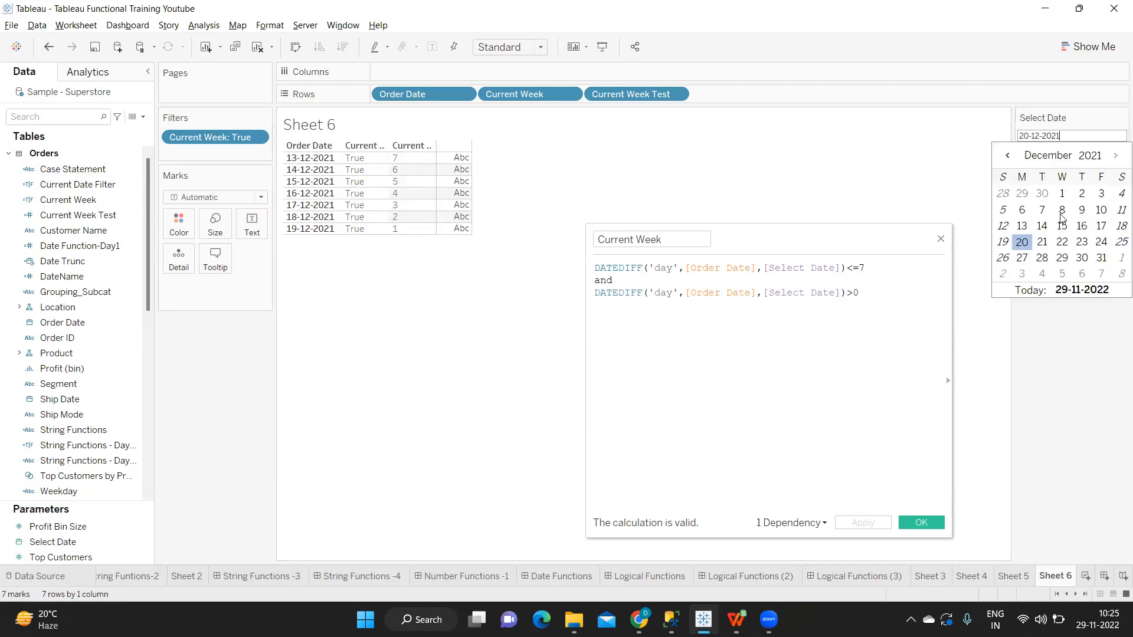
pyautogui.click(1023, 227)
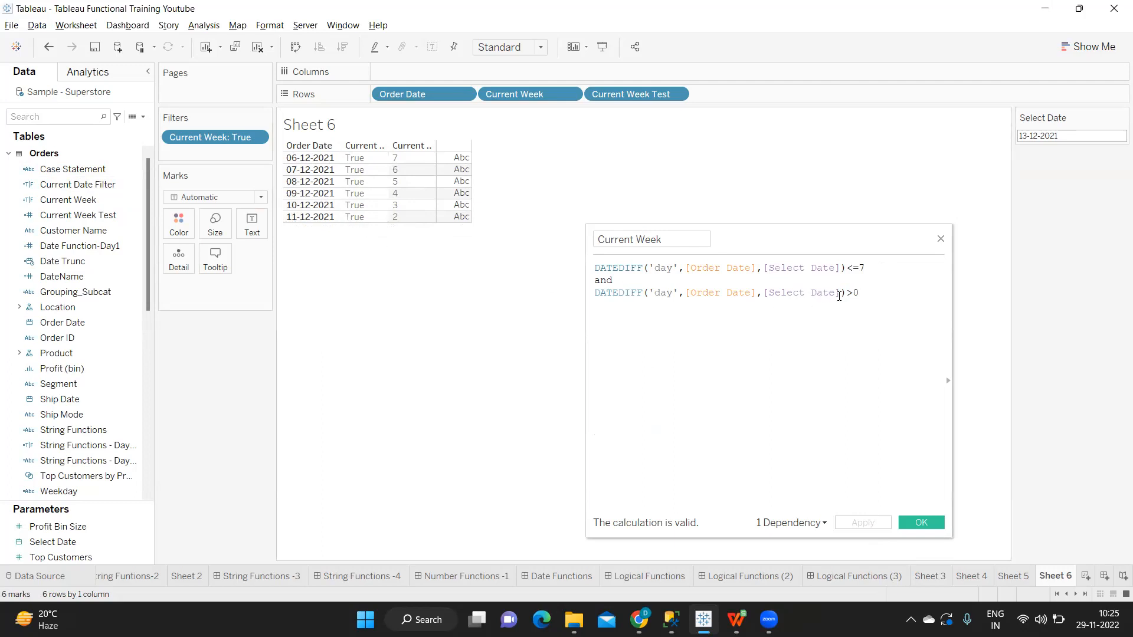
# Step: Review the Current Week formula, examining how its two DATEDIFF conditions, <=7 and >0, are combined with and
pyautogui.moveTo(867, 290); pyautogui.dragTo(580, 270)
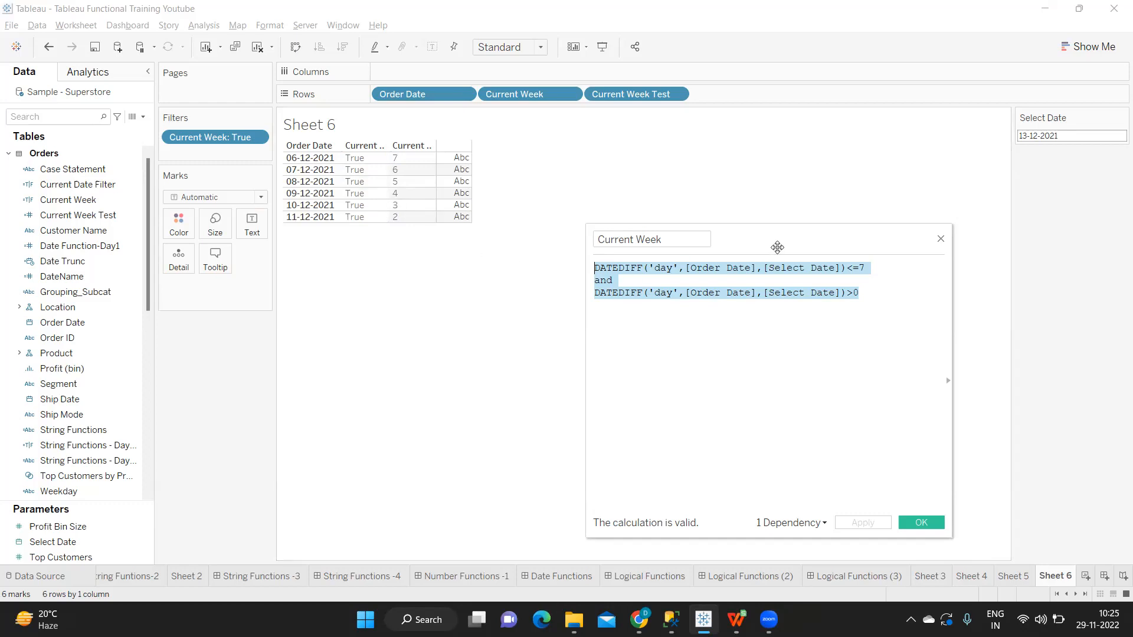
pyautogui.moveTo(777, 247); pyautogui.dragTo(677, 268)
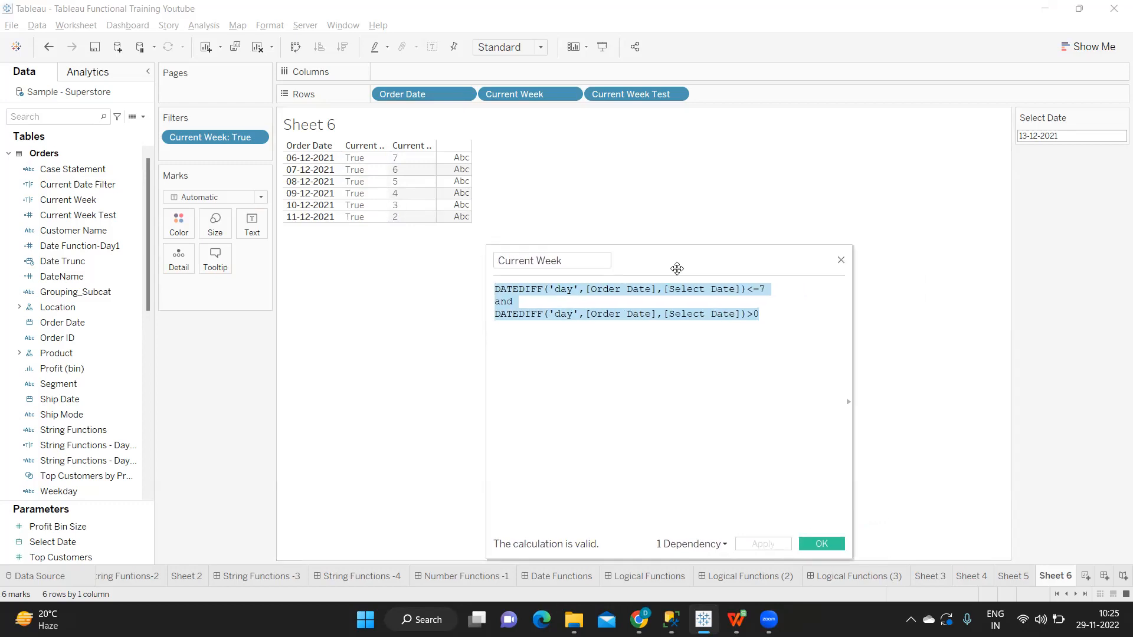
pyautogui.click(709, 293)
pyautogui.click(778, 316)
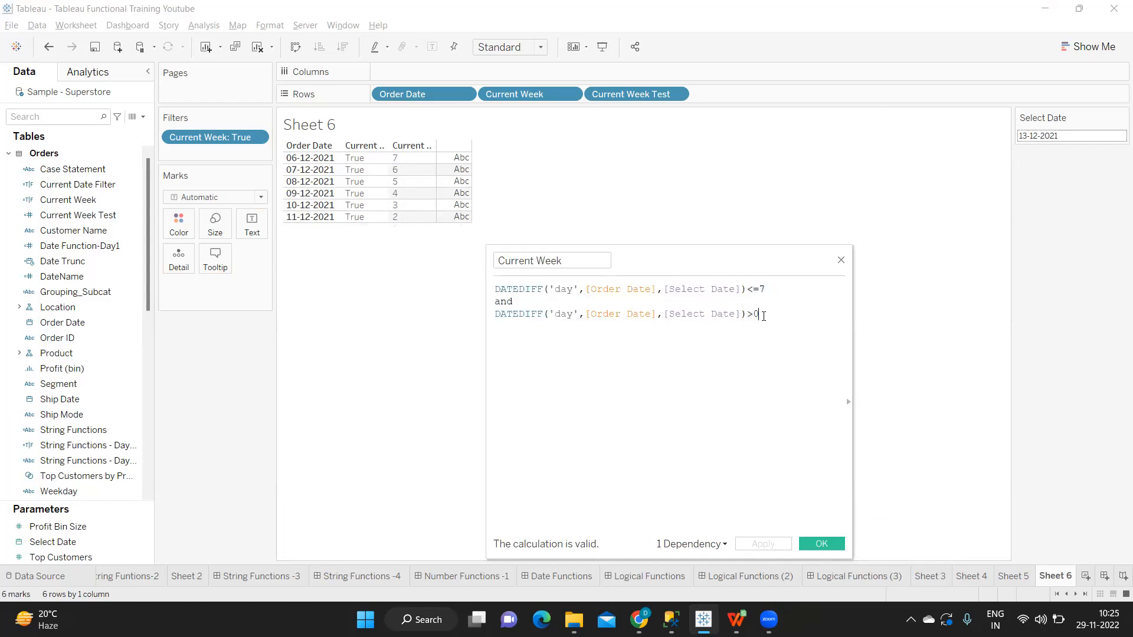
pyautogui.moveTo(765, 314); pyautogui.dragTo(481, 277)
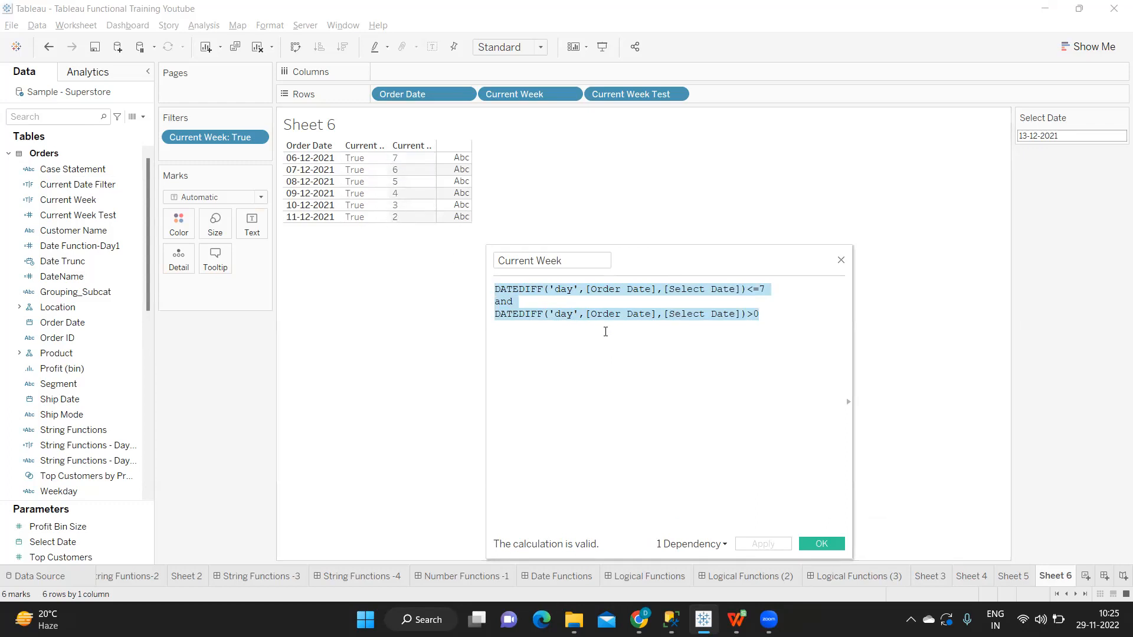
pyautogui.click(611, 314)
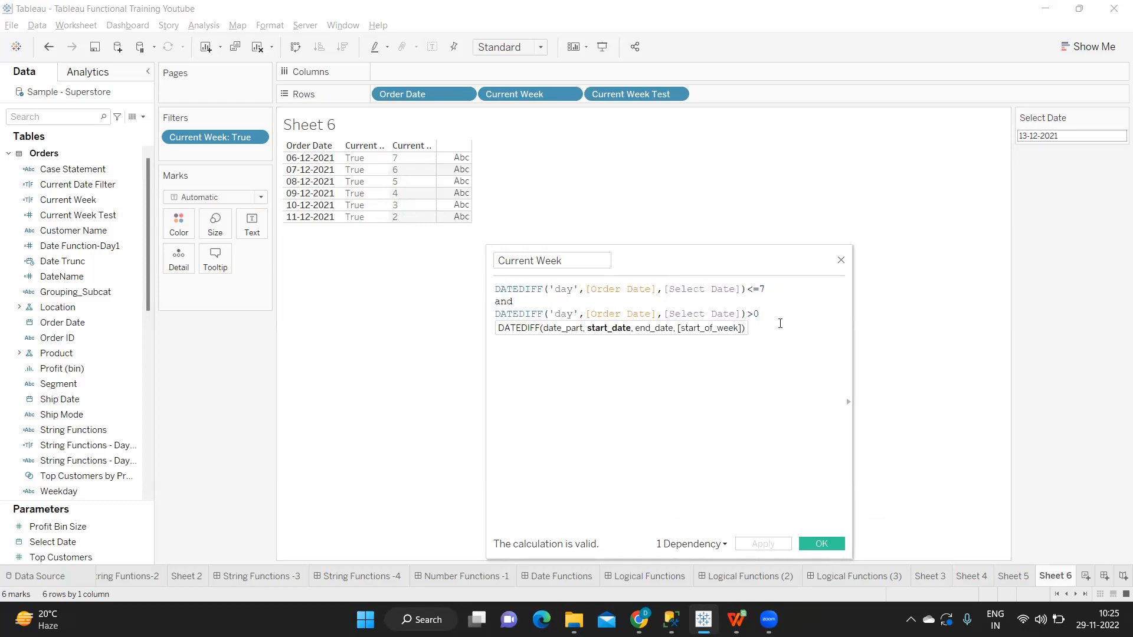
pyautogui.moveTo(766, 314); pyautogui.dragTo(495, 302)
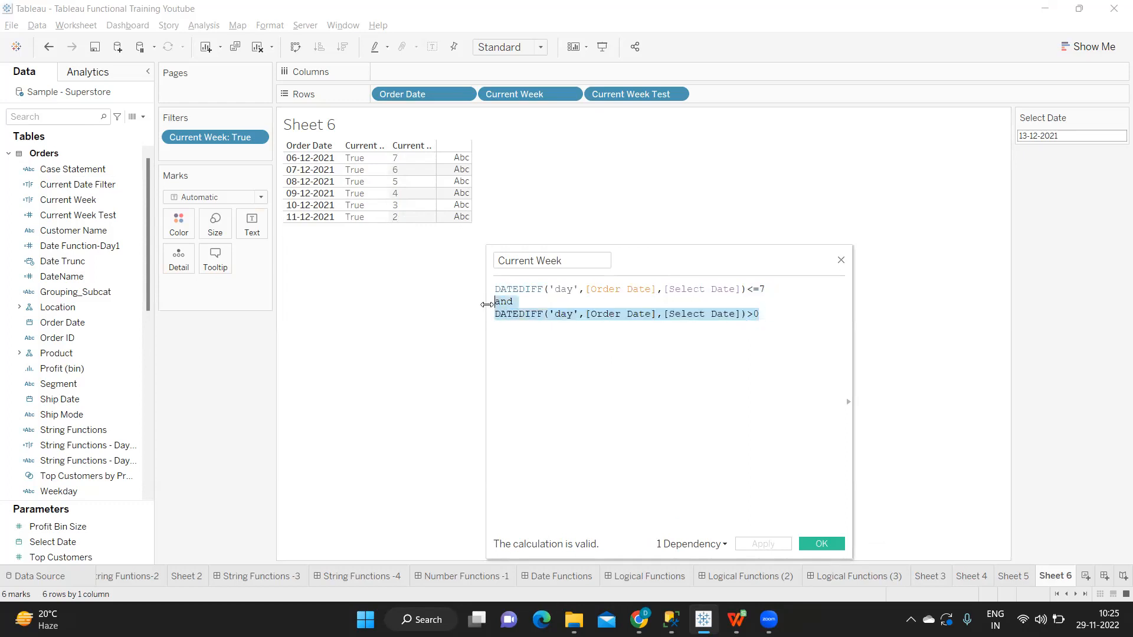
pyautogui.click(552, 341)
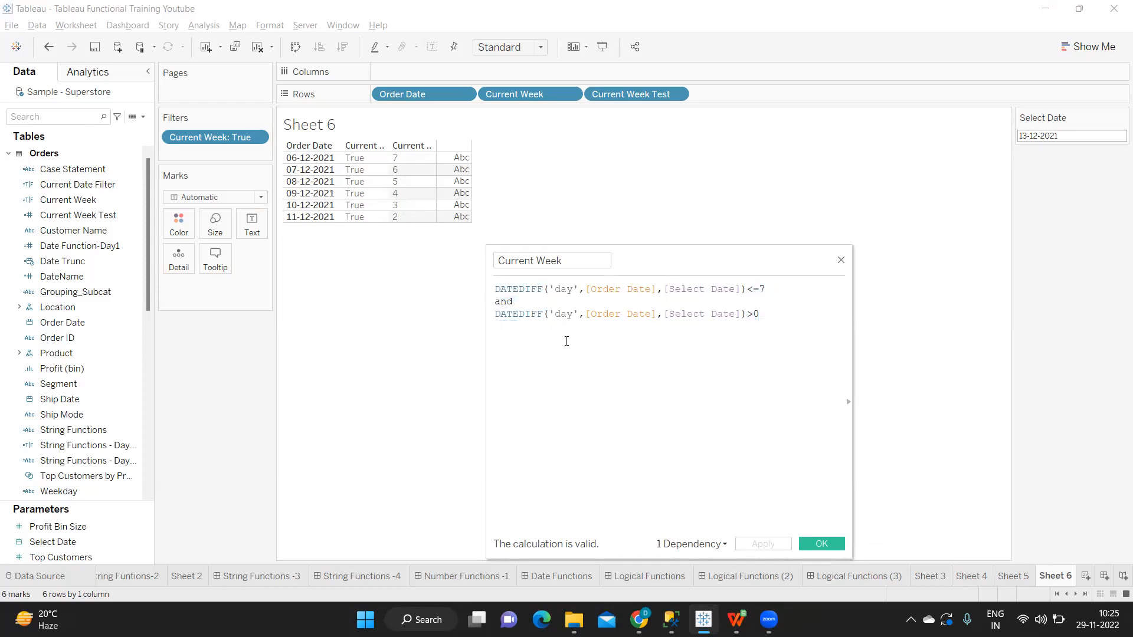